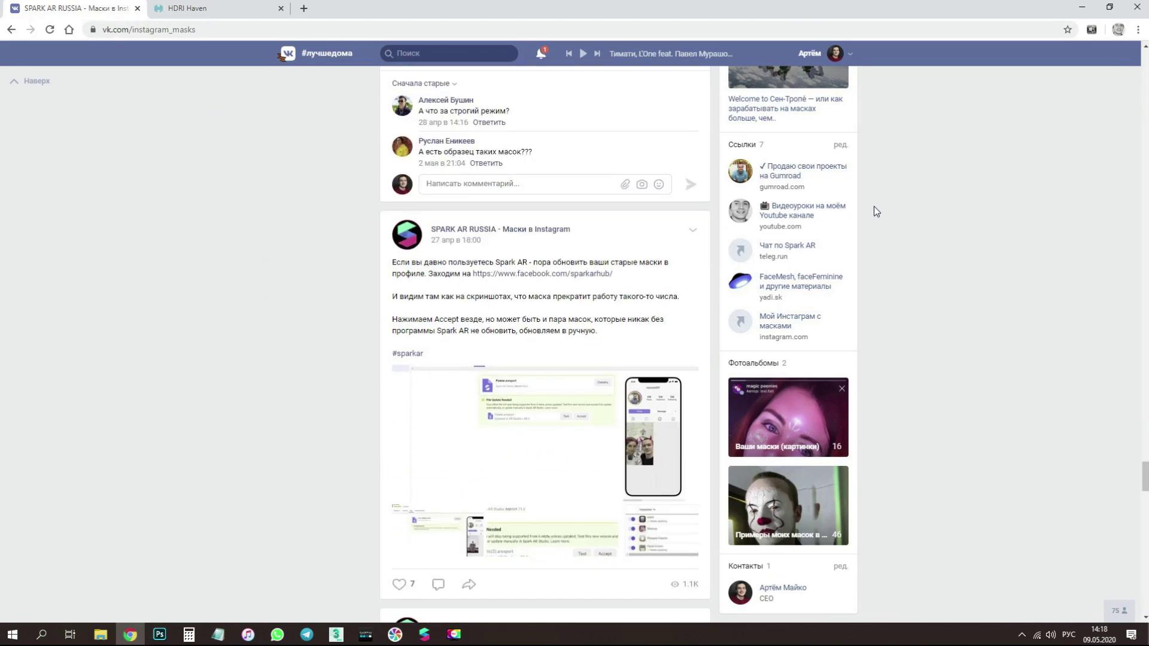
# Step: Examine the community poll on the next video lesson, comparing the Lightroom presets, catch-me game and 360 background panorama options
pyautogui.scroll(4, 875, 213)
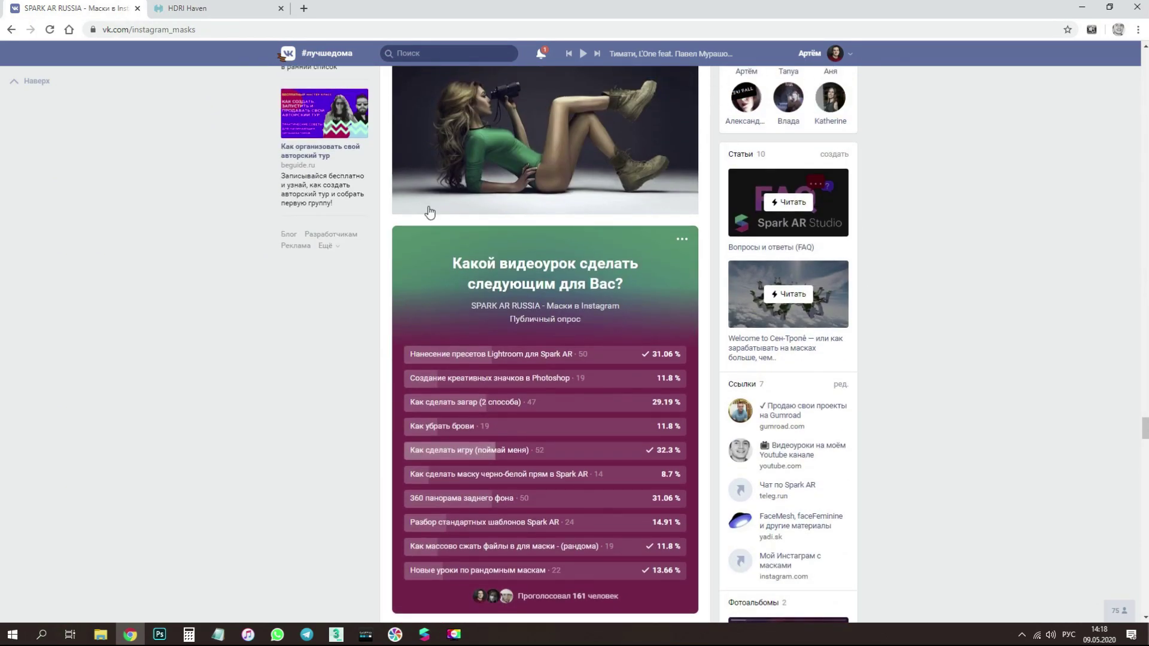
pyautogui.moveTo(576, 370)
pyautogui.moveTo(528, 358)
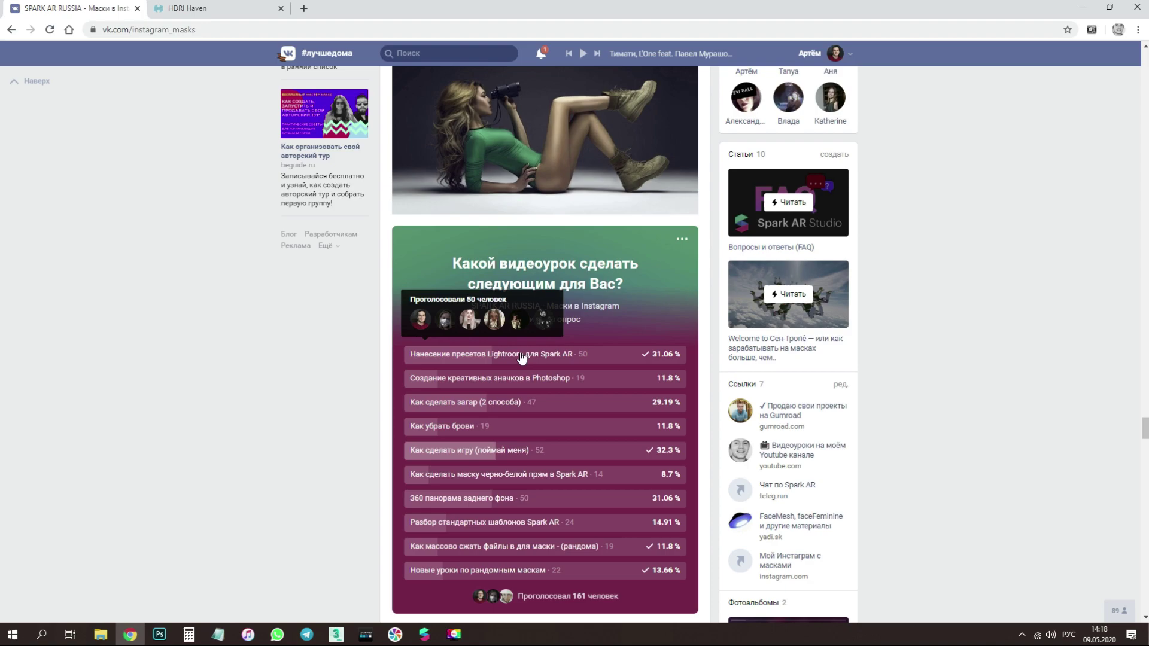
pyautogui.moveTo(441, 459)
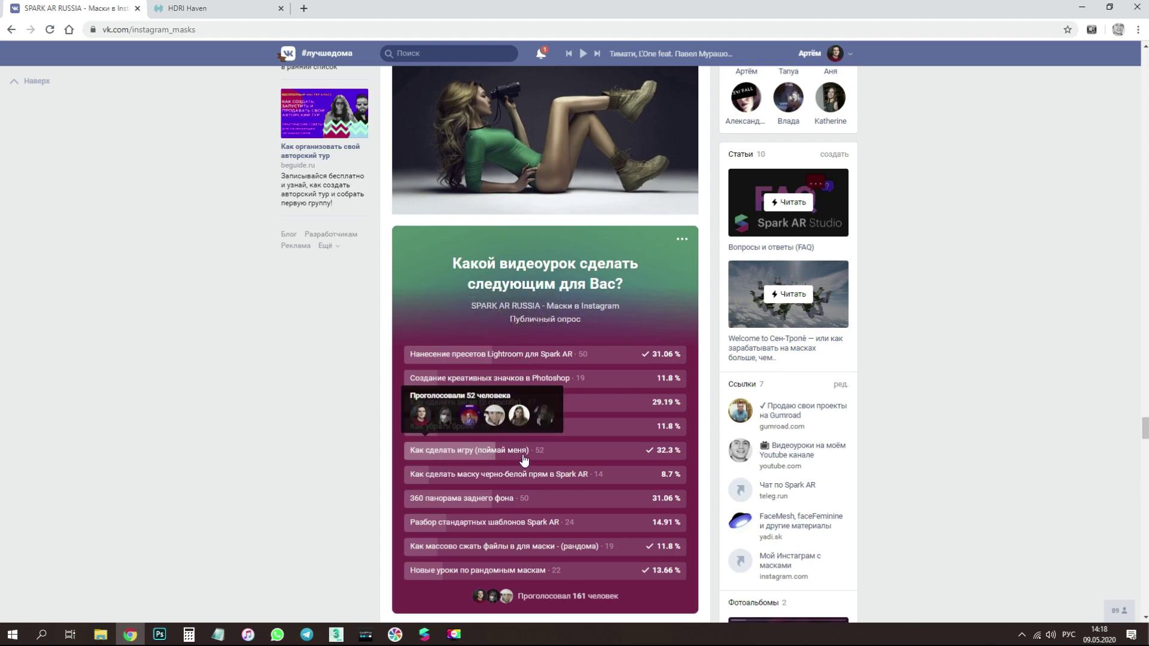
pyautogui.moveTo(458, 360)
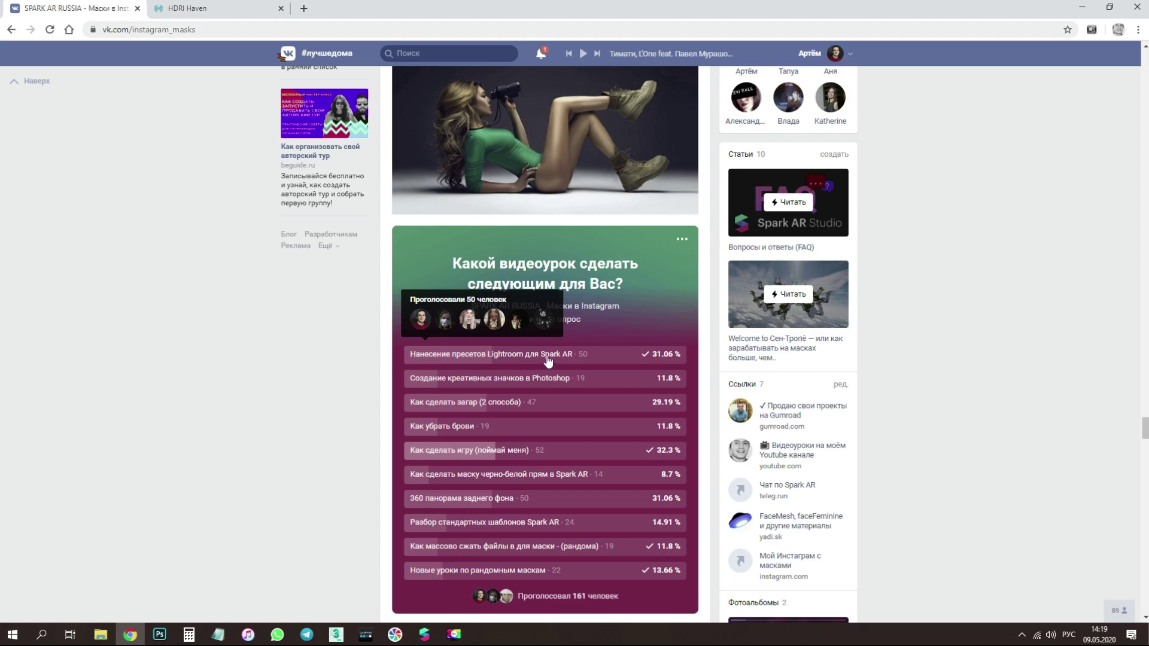
pyautogui.moveTo(474, 508)
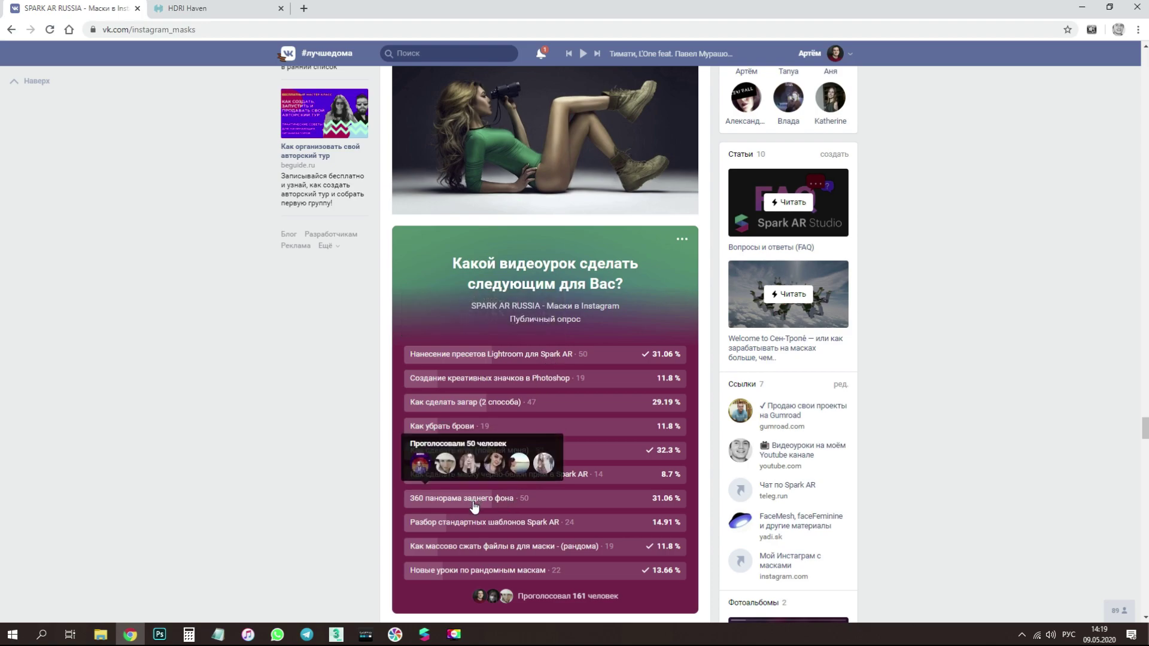
# Step: Look through the community's newer wall posts, including the free 360 panorama lesson, up to the discussions list
pyautogui.scroll(10, 473, 506)
pyautogui.scroll(15, 469, 502)
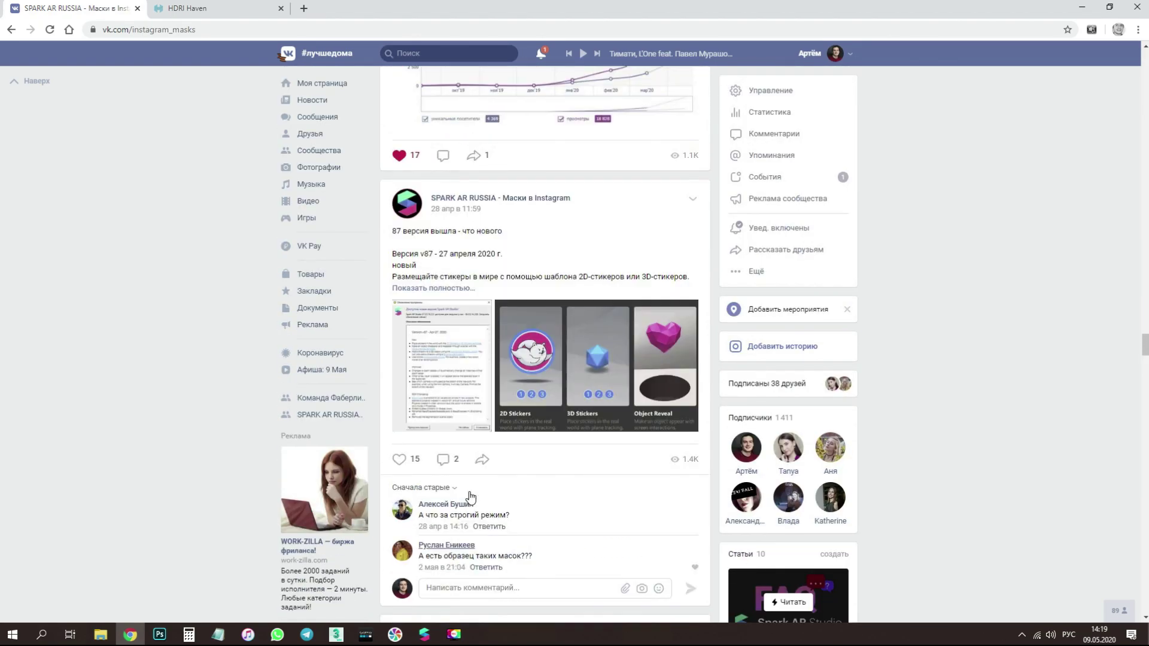
pyautogui.scroll(15, 482, 488)
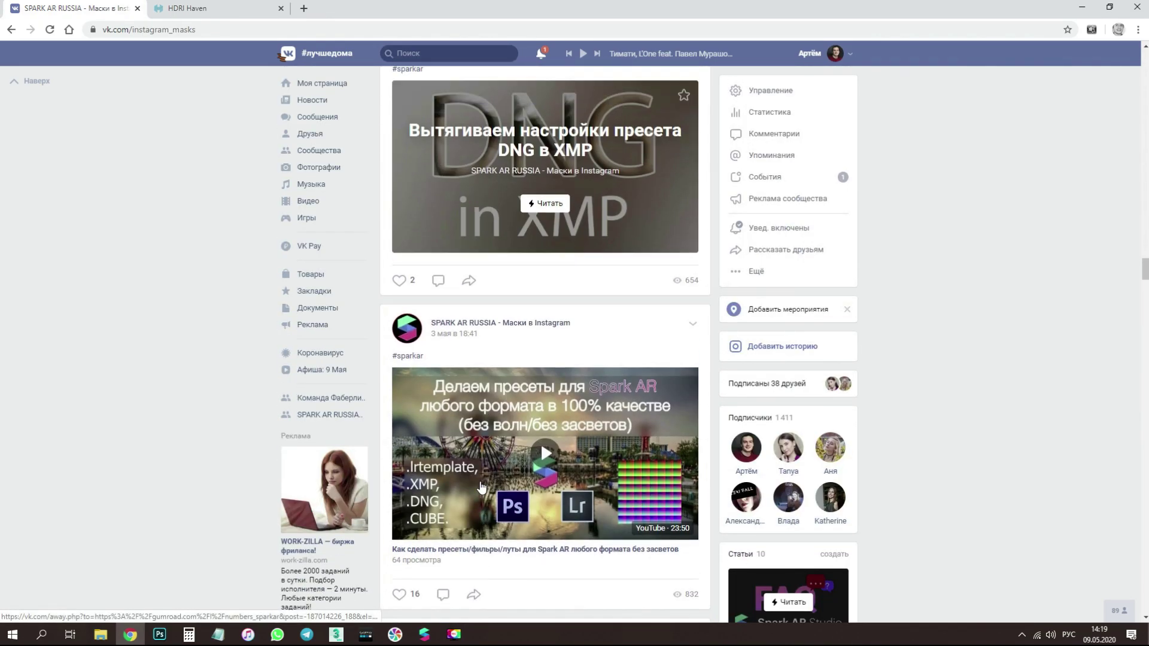
pyautogui.scroll(15, 484, 487)
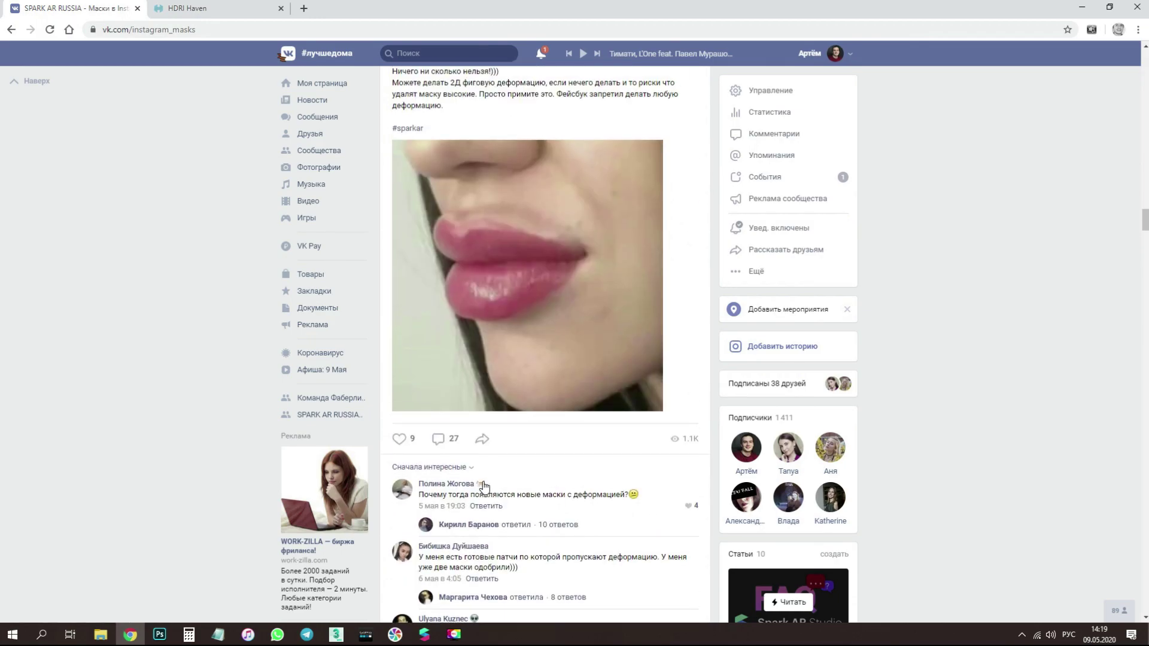
pyautogui.scroll(15, 485, 486)
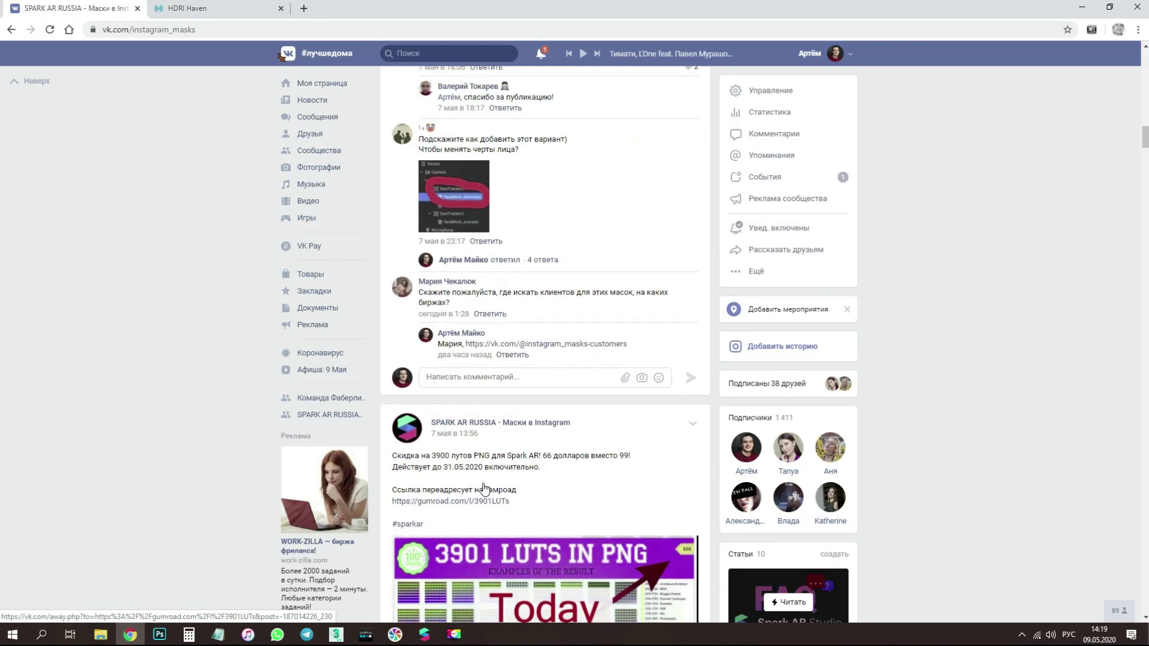
pyautogui.scroll(-5, 541, 448)
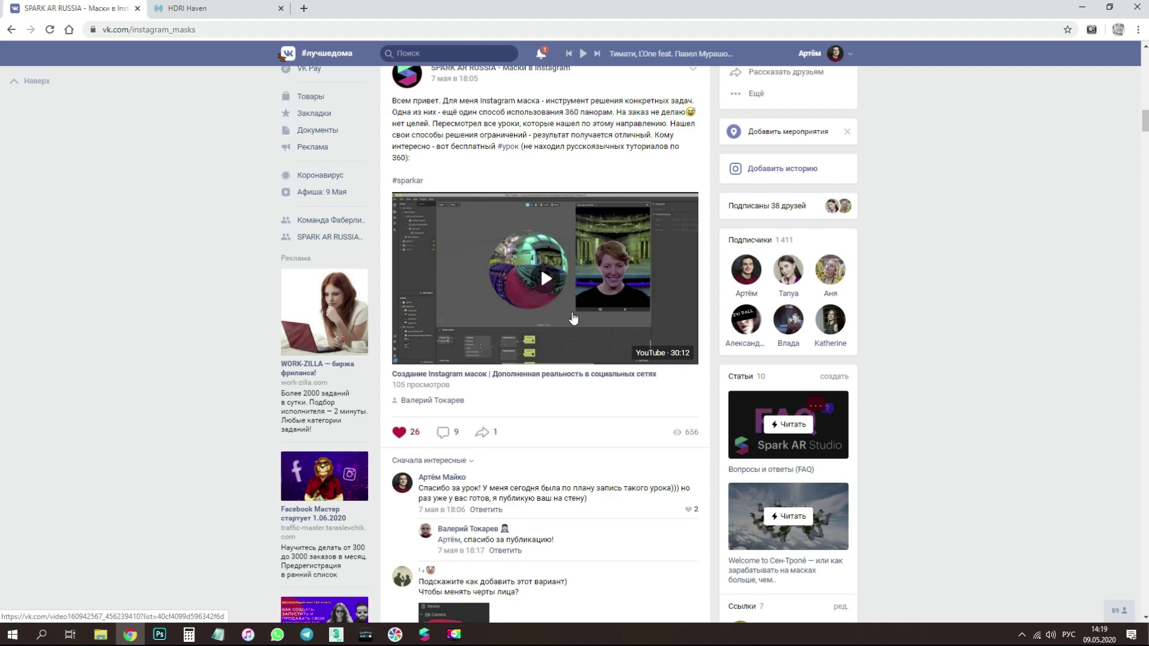
pyautogui.scroll(20, 573, 319)
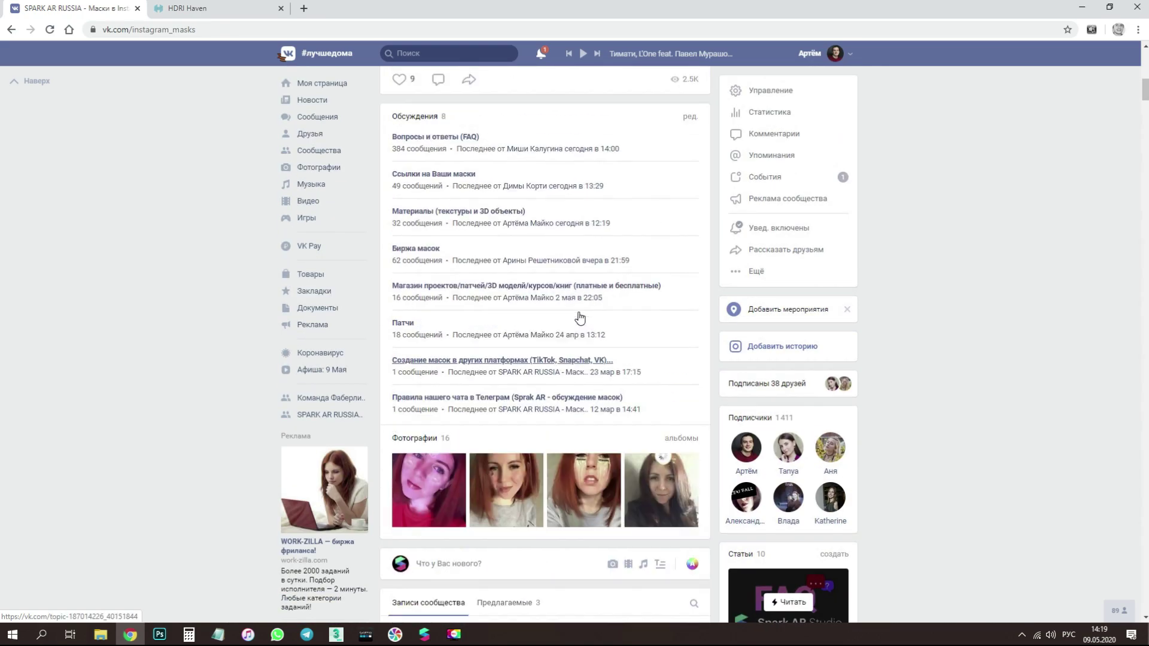
# Step: Switch from the browser to Spark AR Studio and create a blank project
pyautogui.click(1082, 7)
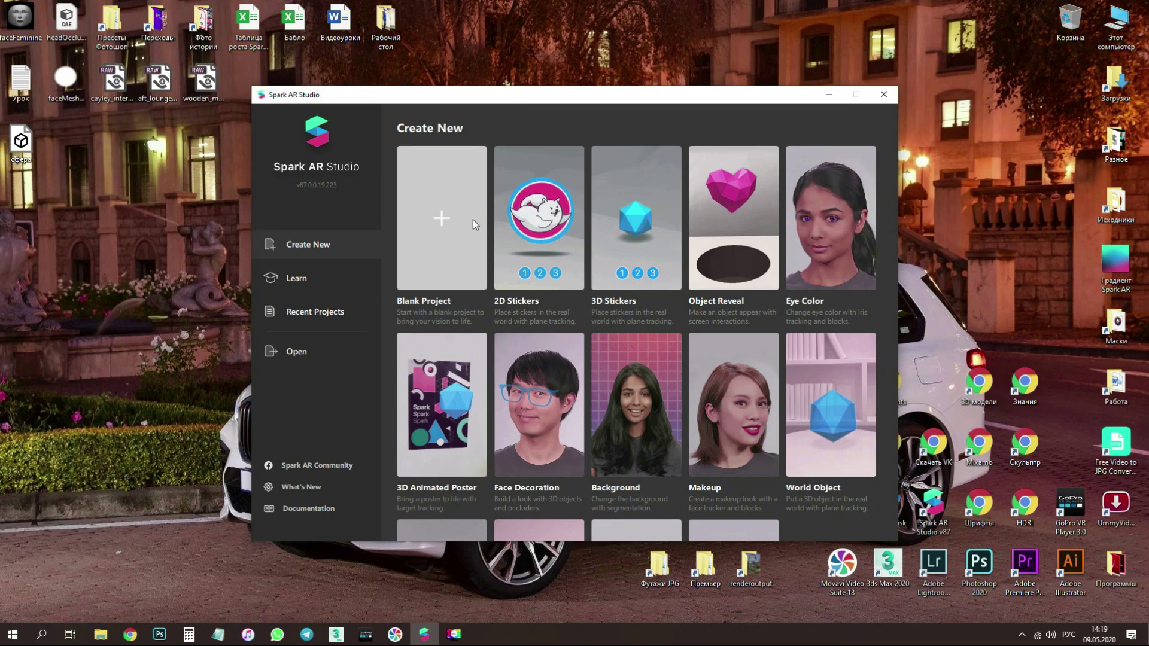
pyautogui.click(457, 220)
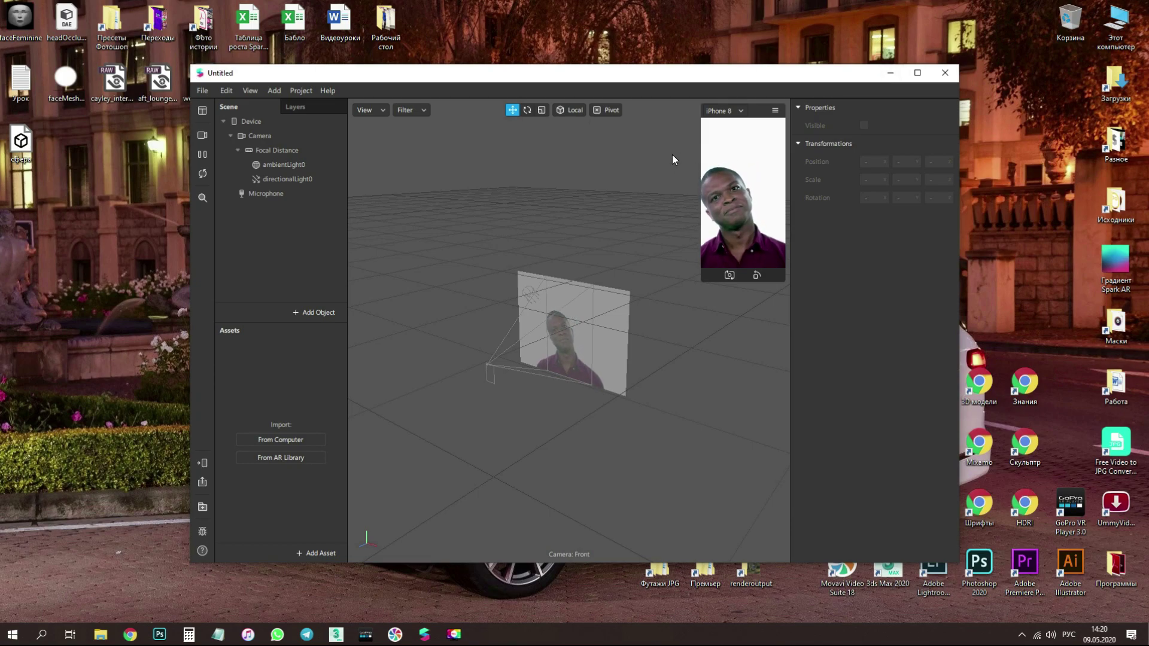
# Step: Browse the 3D Primitives in the AR Library to examine the available spheres, then close the library
pyautogui.click(202, 507)
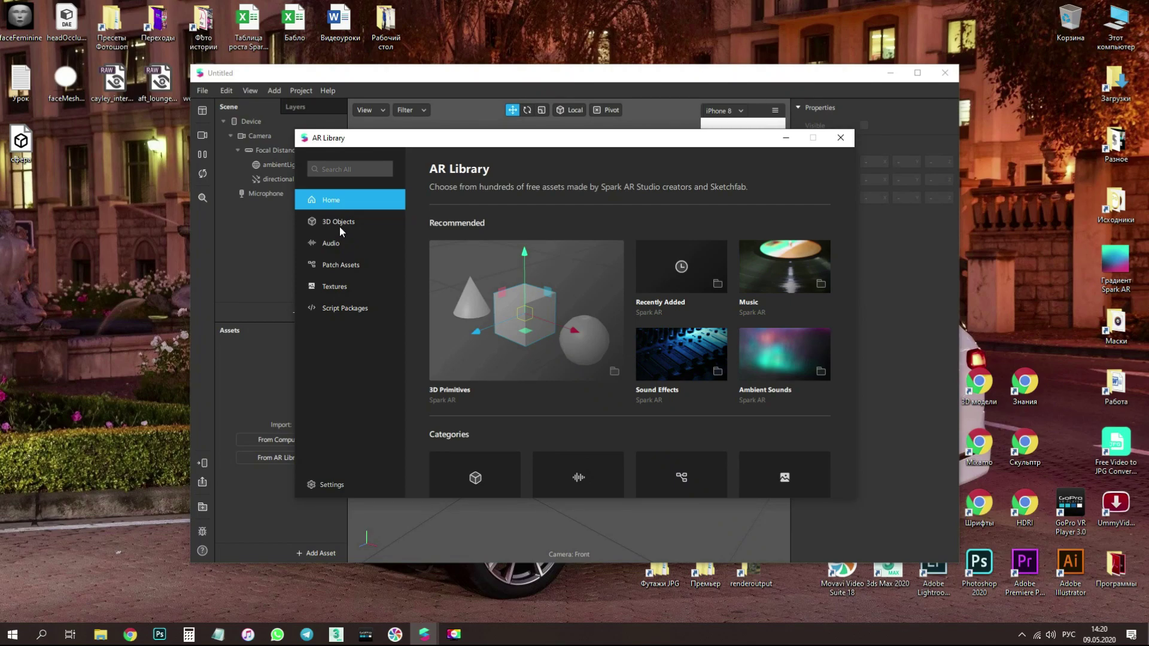
pyautogui.click(339, 225)
pyautogui.click(538, 259)
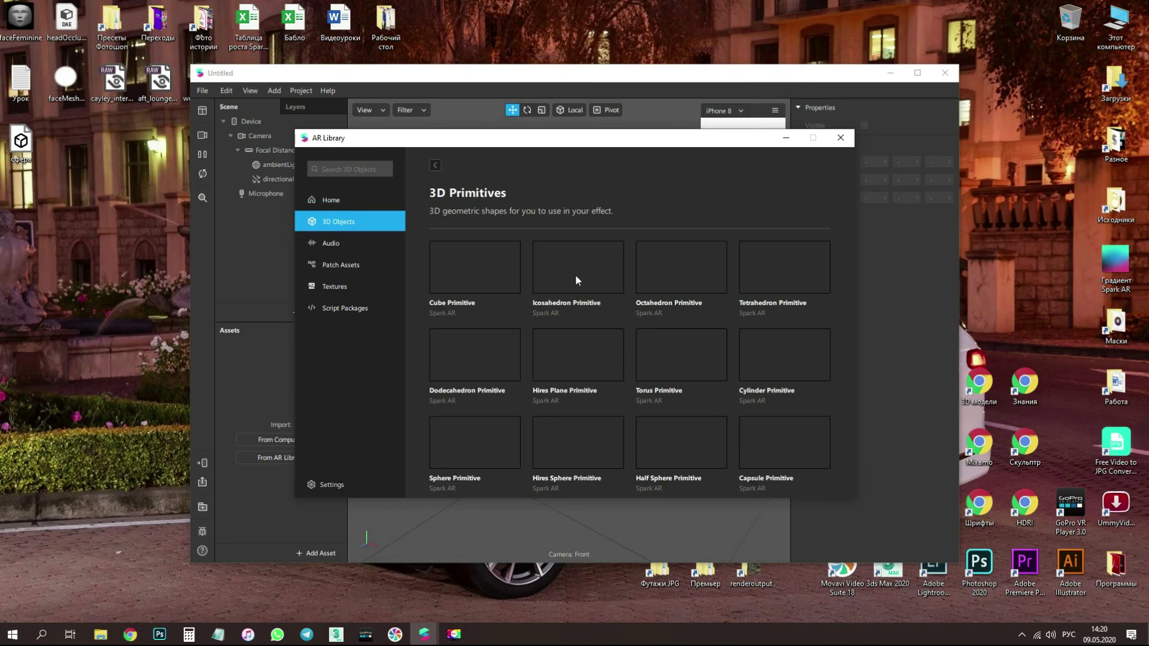
pyautogui.scroll(-3, 574, 275)
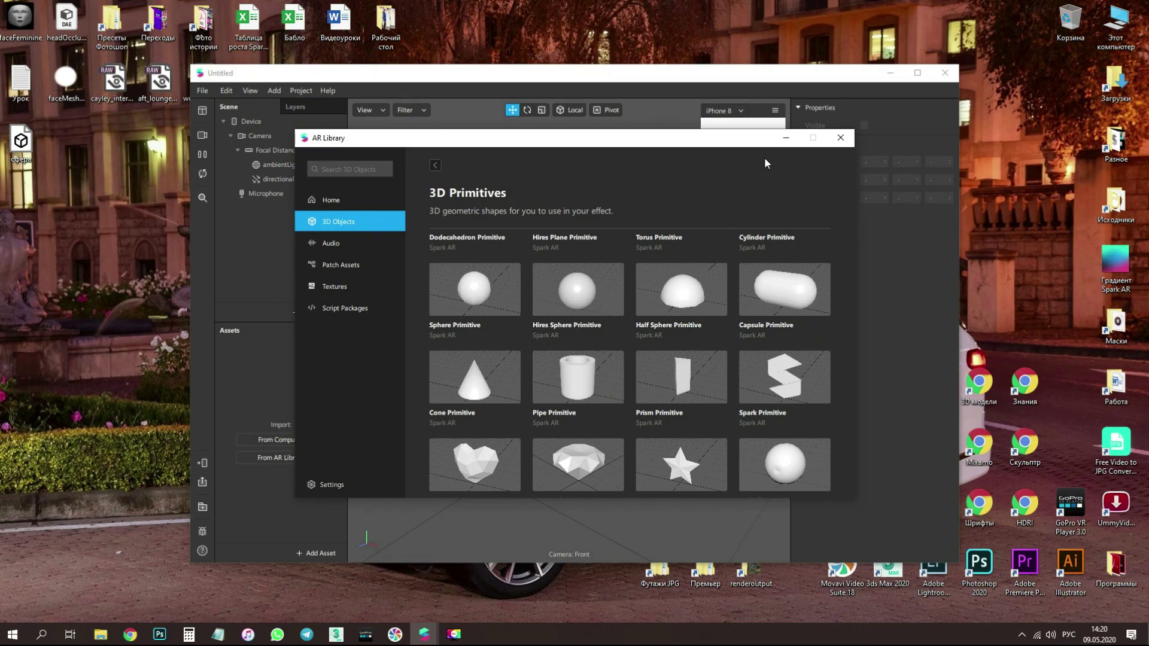
pyautogui.click(840, 138)
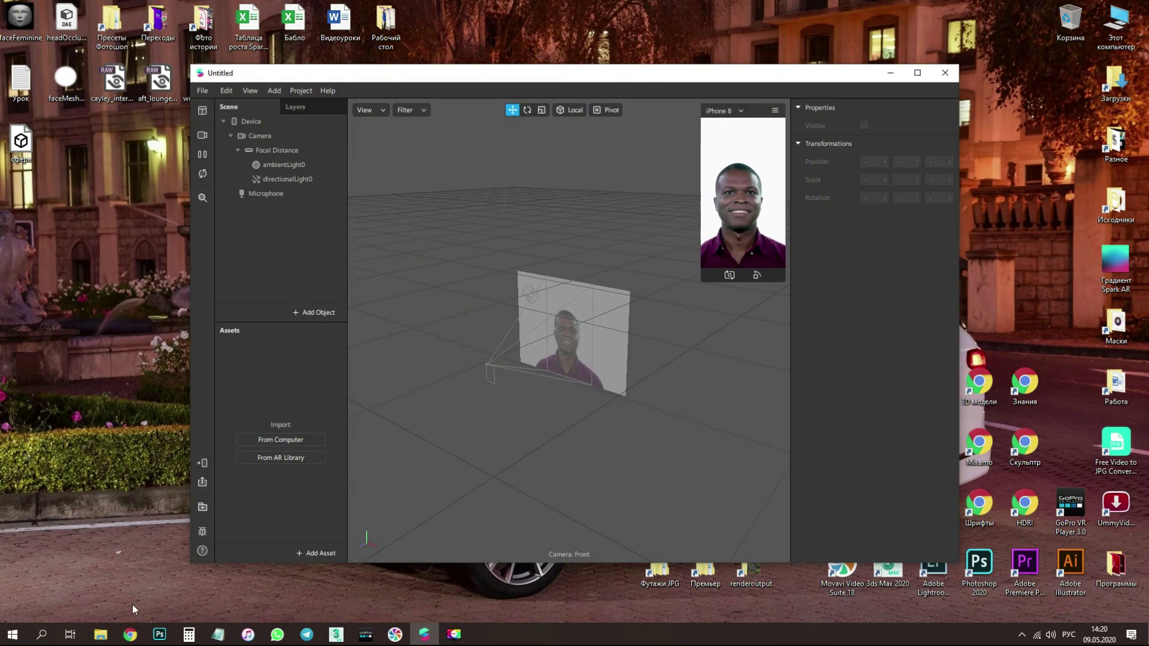
# Step: Switch to Chrome and find the сфера.FBX post on page 2 of the materials (textures and 3D objects) discussion
pyautogui.click(130, 635)
pyautogui.scroll(-6, 494, 318)
pyautogui.scroll(-2, 500, 311)
pyautogui.scroll(-2, 477, 254)
pyautogui.click(457, 308)
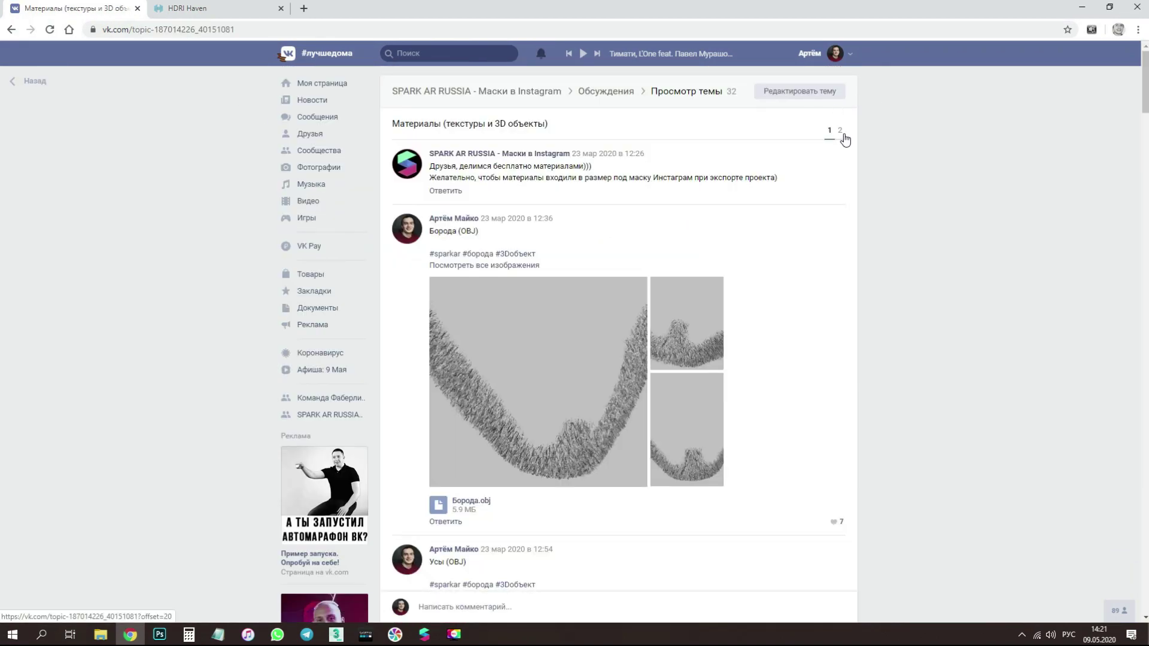
pyautogui.click(841, 130)
pyautogui.scroll(-20, 844, 275)
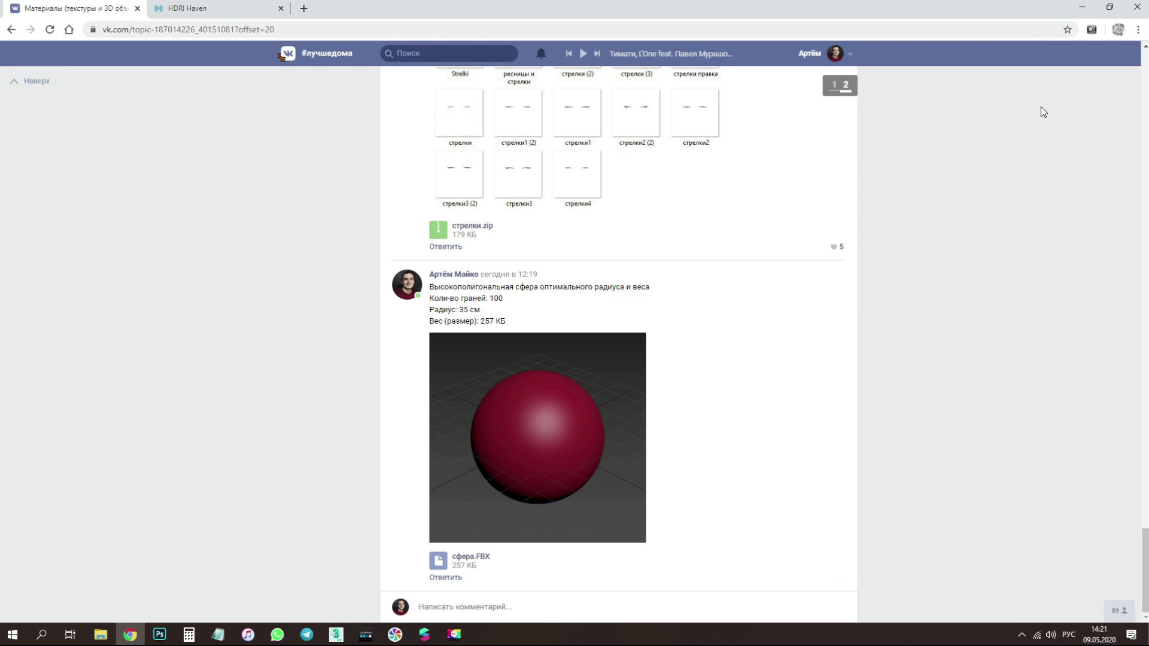
# Step: Switch to 3ds Max and maximize the Perspective viewport
pyautogui.click(1081, 8)
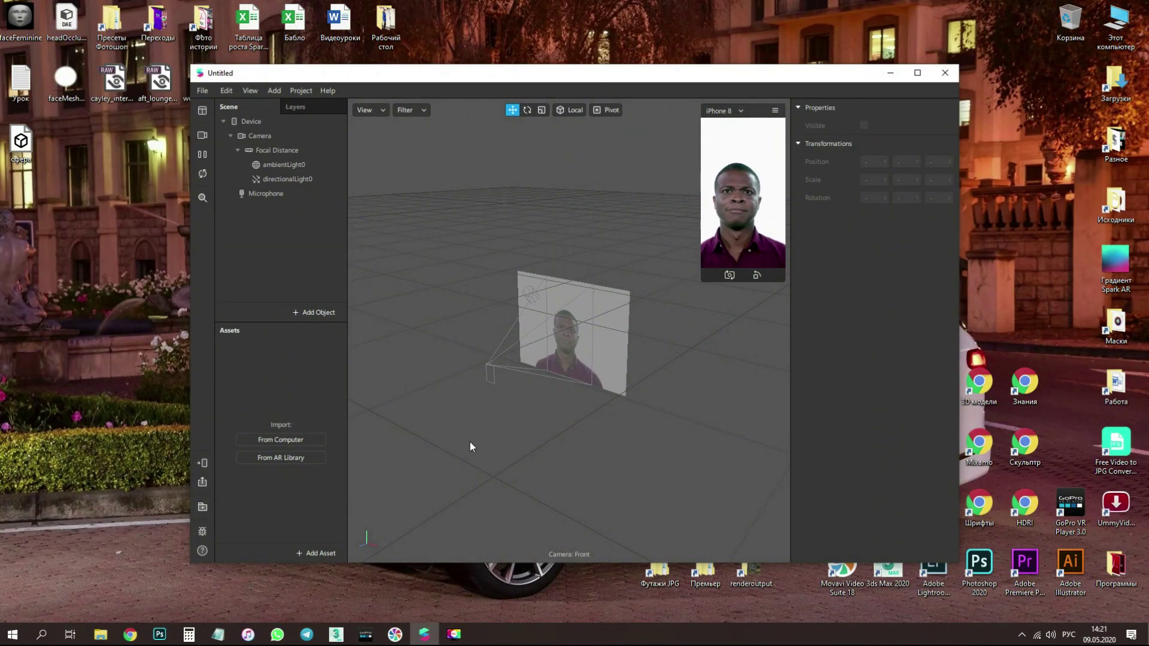
pyautogui.click(344, 632)
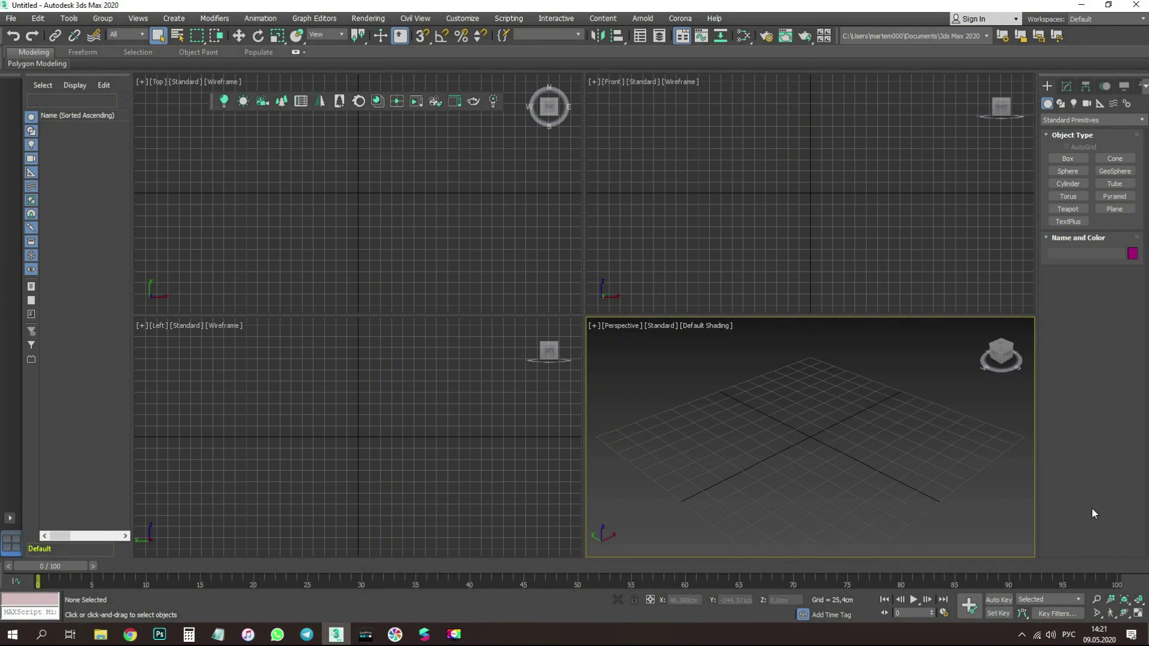
pyautogui.click(1138, 613)
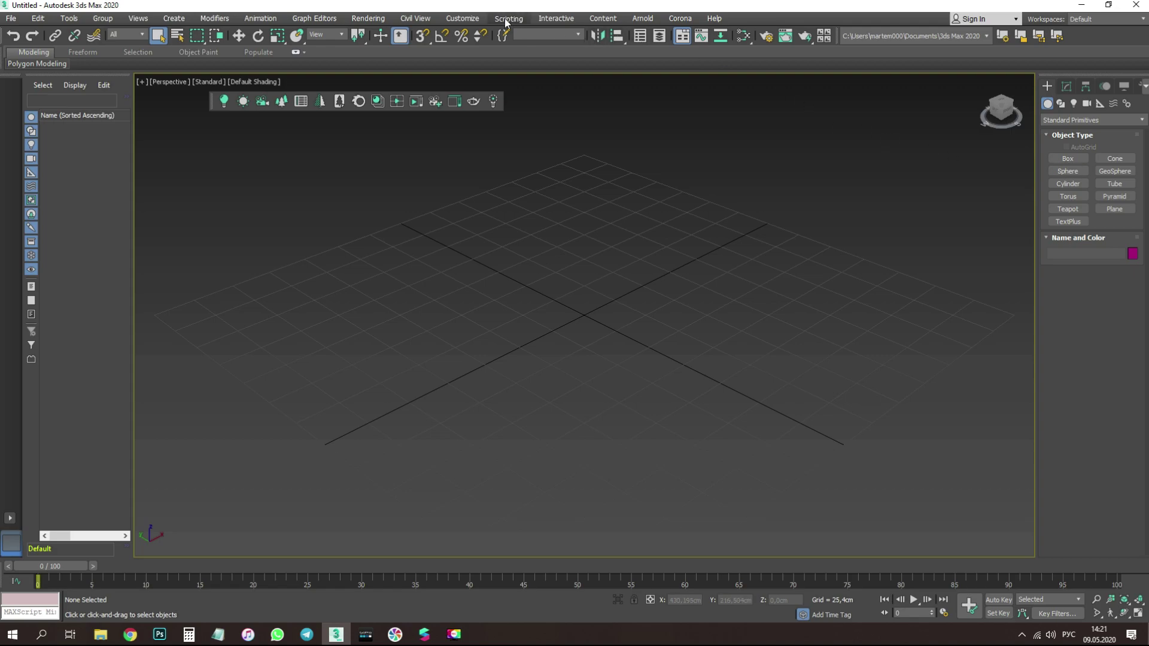
# Step: Set the display unit scale to metric centimeters in the units setup
pyautogui.click(467, 19)
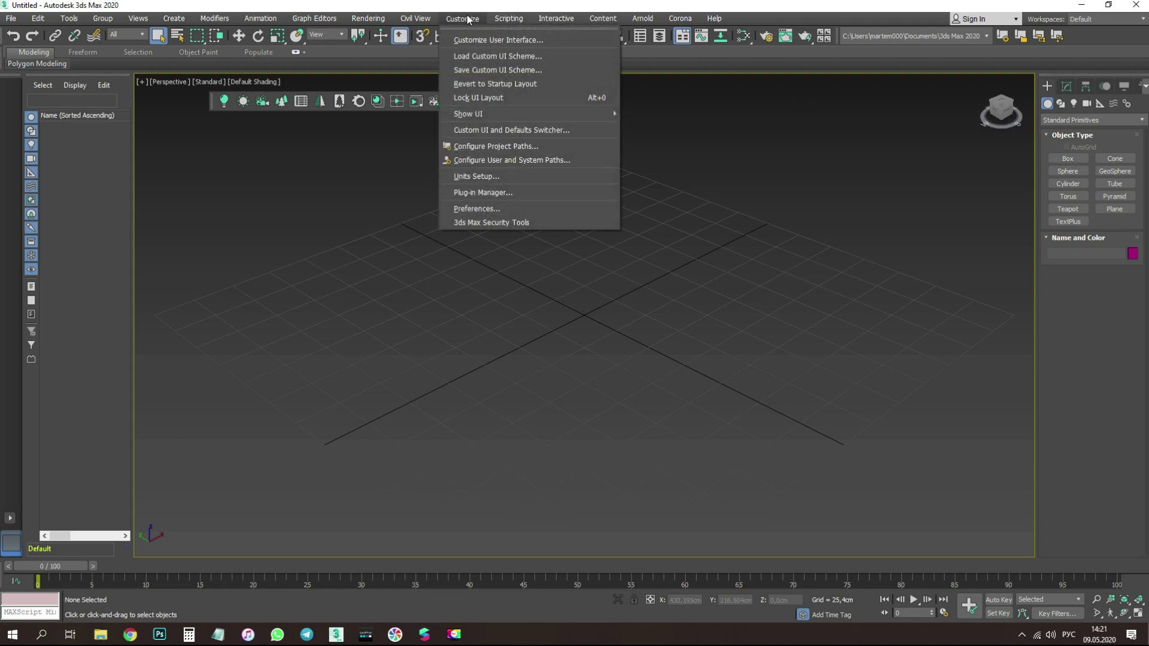
pyautogui.click(501, 176)
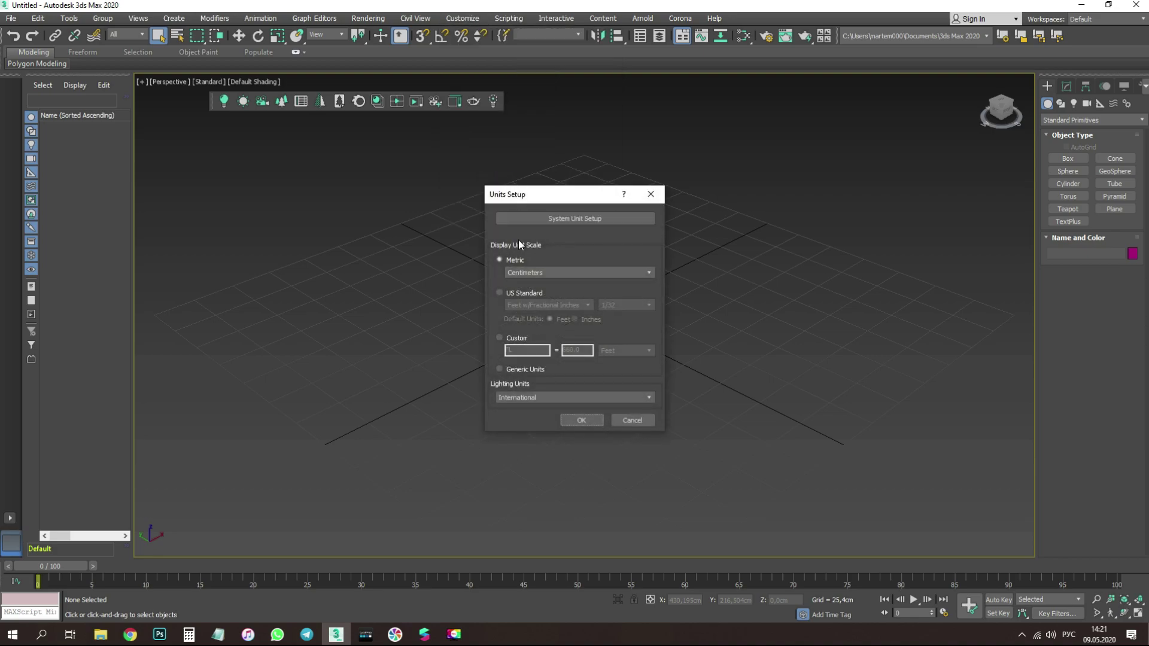
pyautogui.click(524, 273)
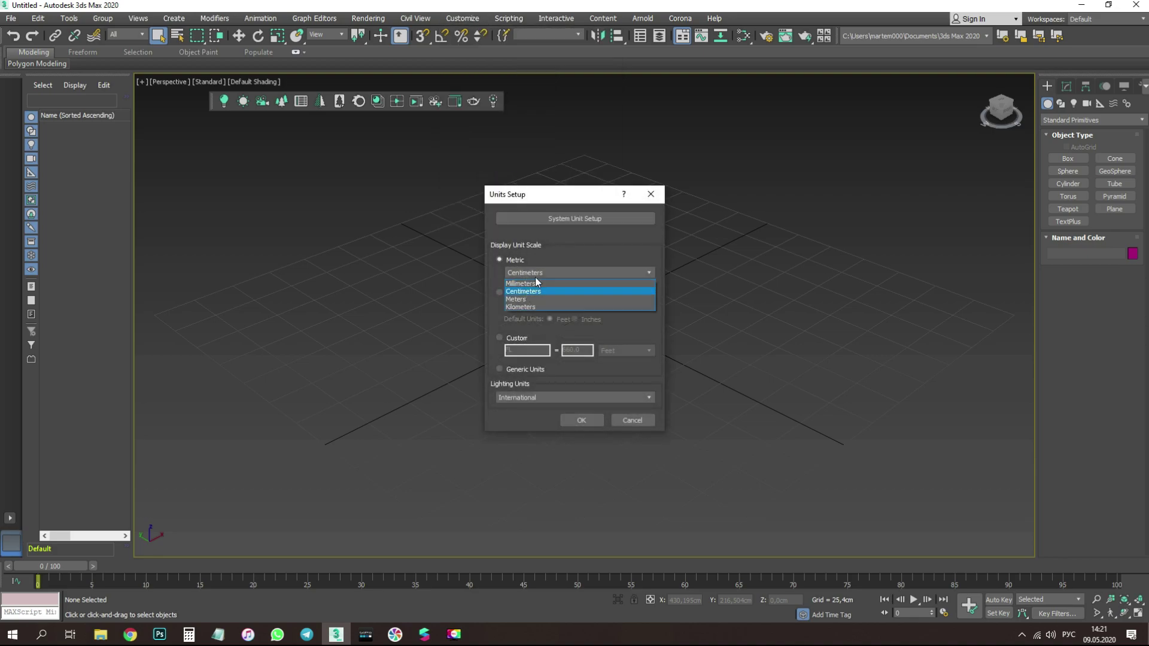
pyautogui.click(535, 280)
pyautogui.click(581, 421)
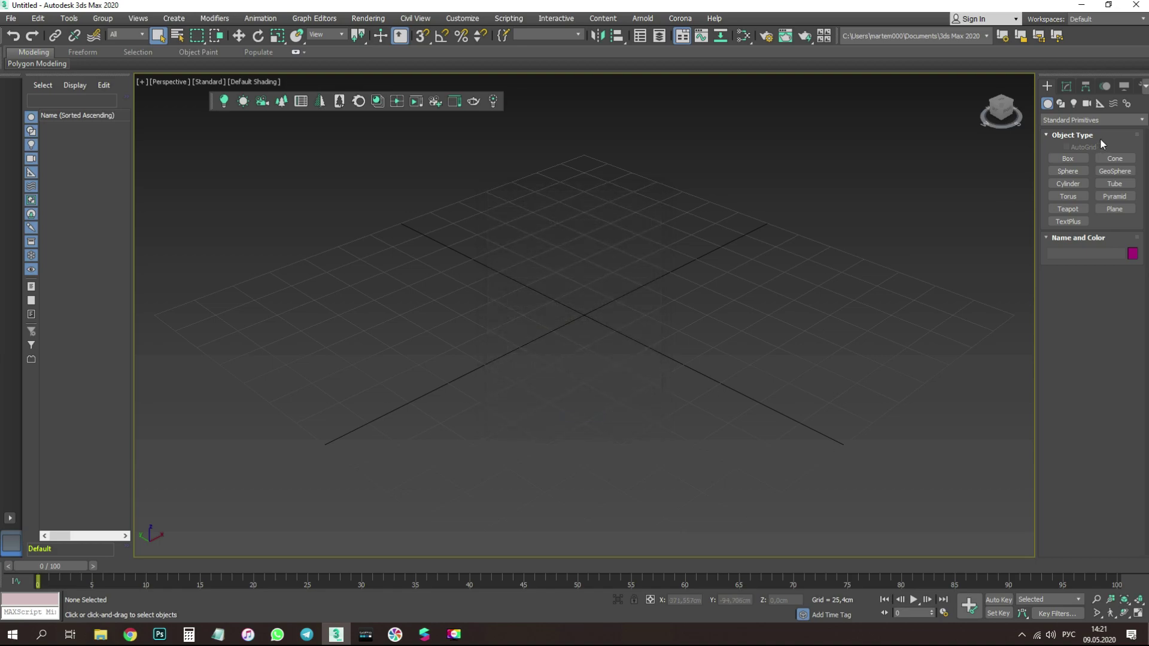
# Step: Create a standard primitive sphere at the grid's centre with a radius of about 96 cm
pyautogui.click(1068, 172)
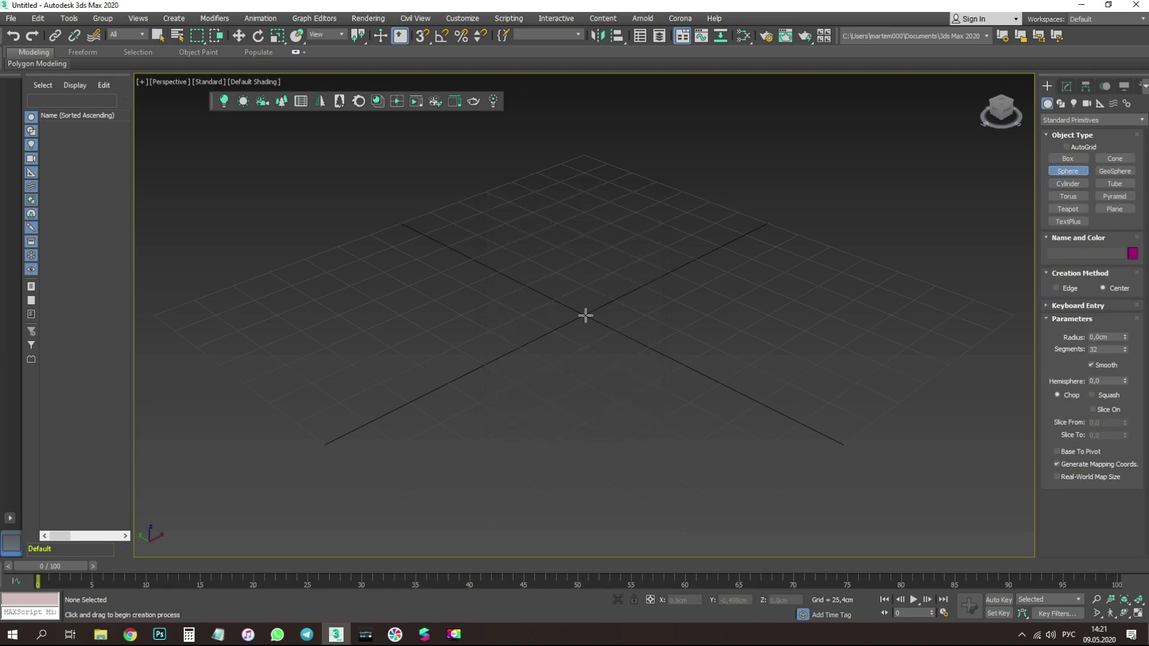
pyautogui.moveTo(584, 314); pyautogui.dragTo(634, 249)
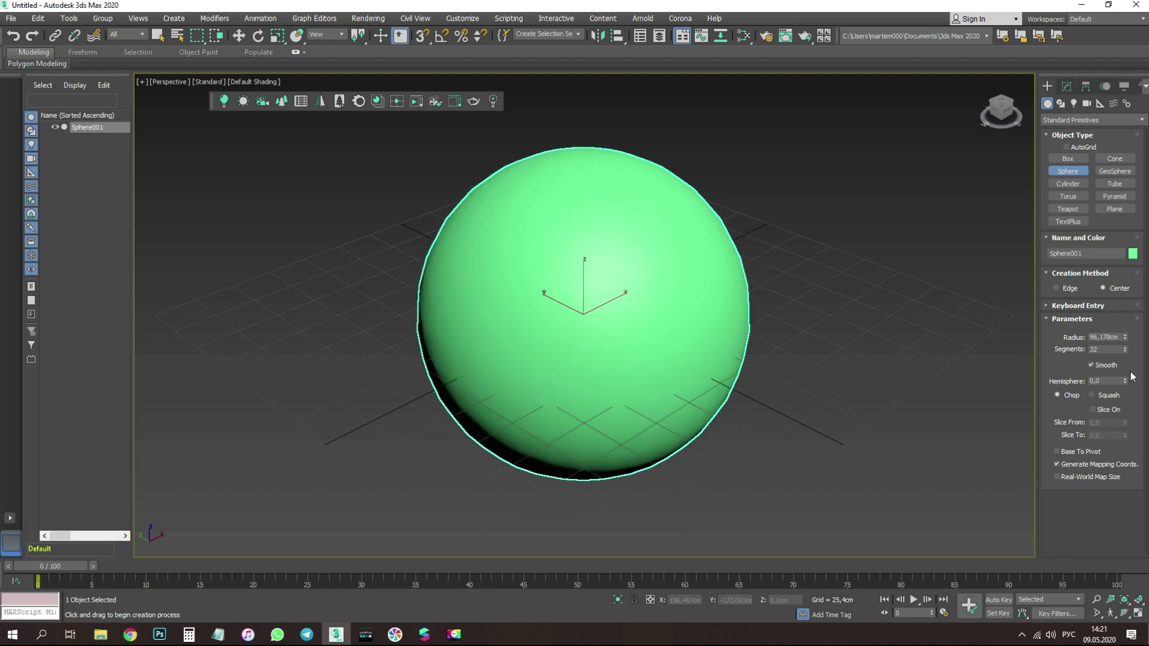
pyautogui.scroll(5, 654, 220)
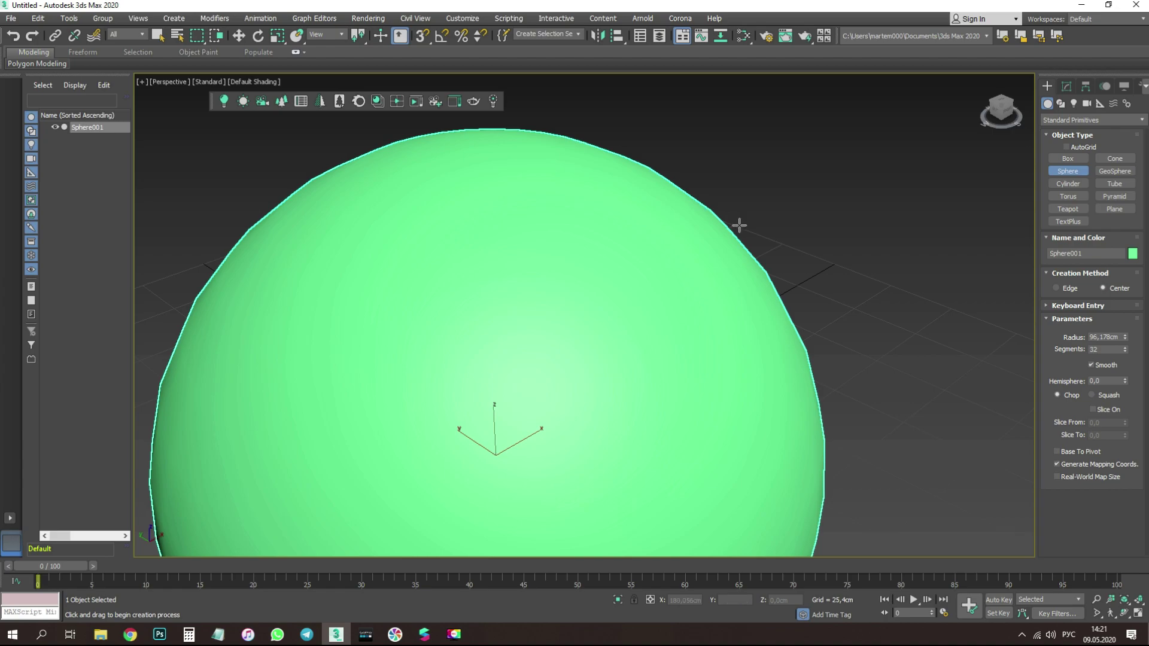
# Step: Reduce the sphere's segments to 16
pyautogui.click(1079, 349)
pyautogui.write('16')
pyautogui.press('Return')
pyautogui.scroll(-5, 552, 280)
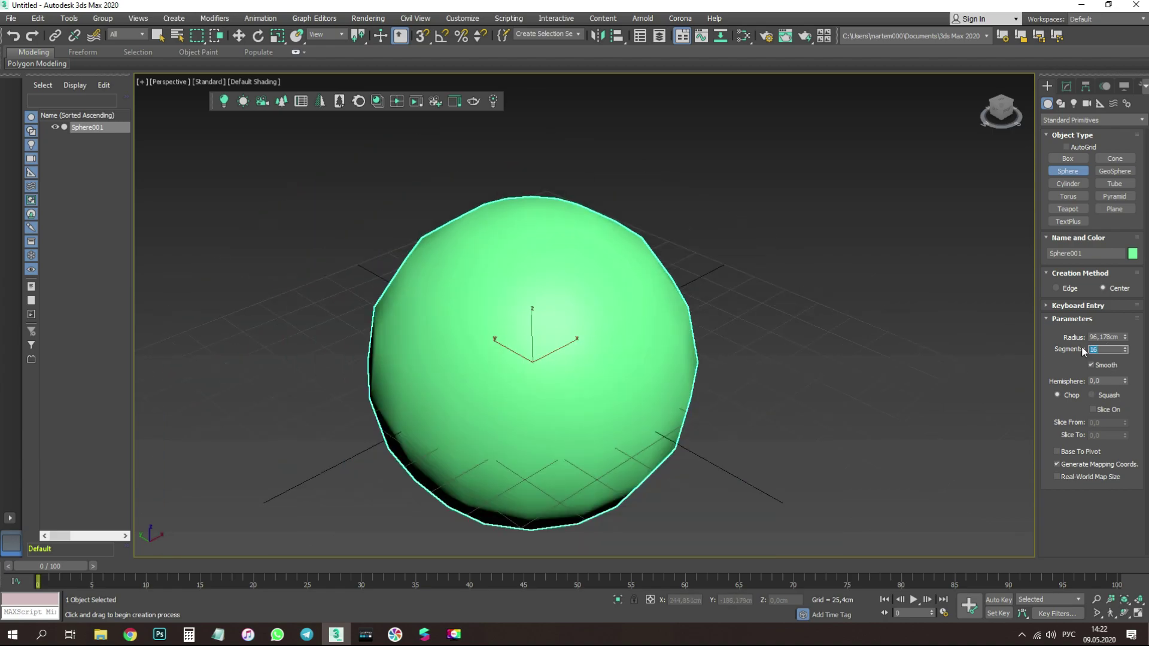
# Step: Set the sphere's segments to 100 and its radius to 35 cm
pyautogui.press('Return')
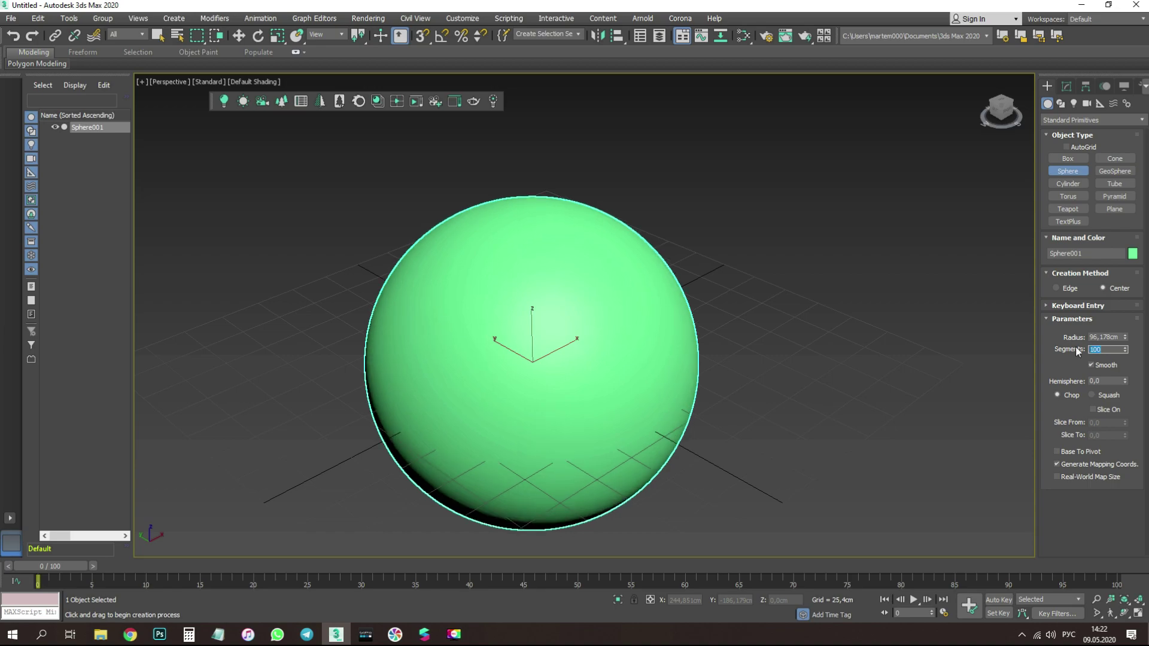
pyautogui.doubleClick(1122, 337)
pyautogui.write('35')
pyautogui.press('Return')
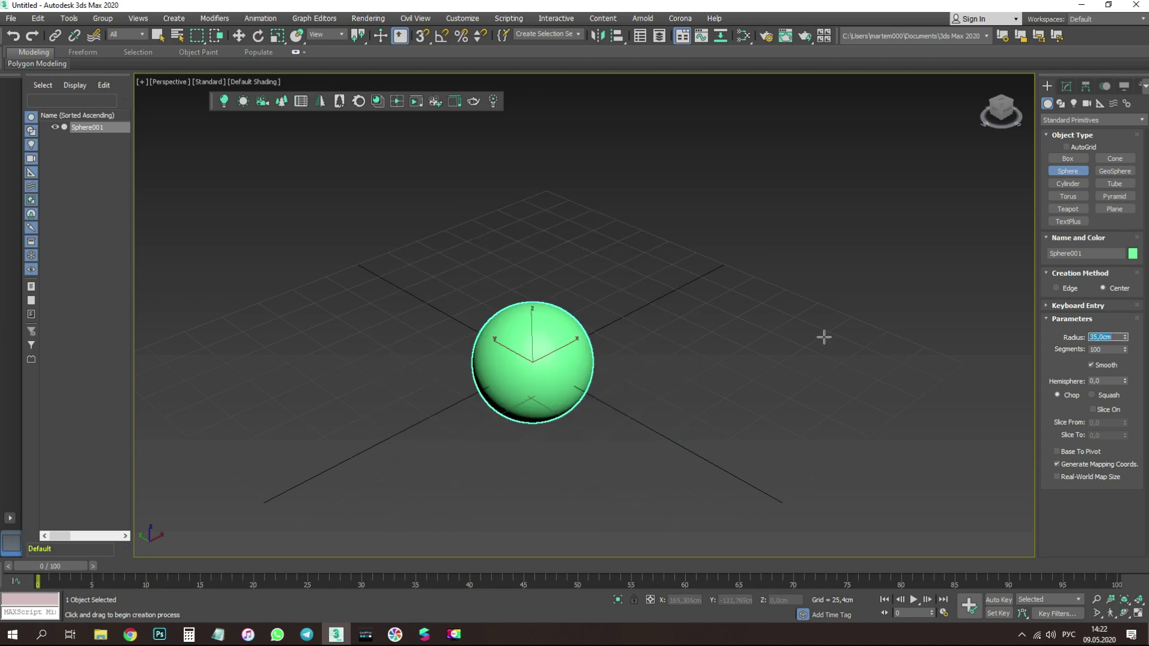
pyautogui.scroll(4, 585, 340)
pyautogui.moveTo(585, 341); pyautogui.dragTo(560, 339, button='middle')
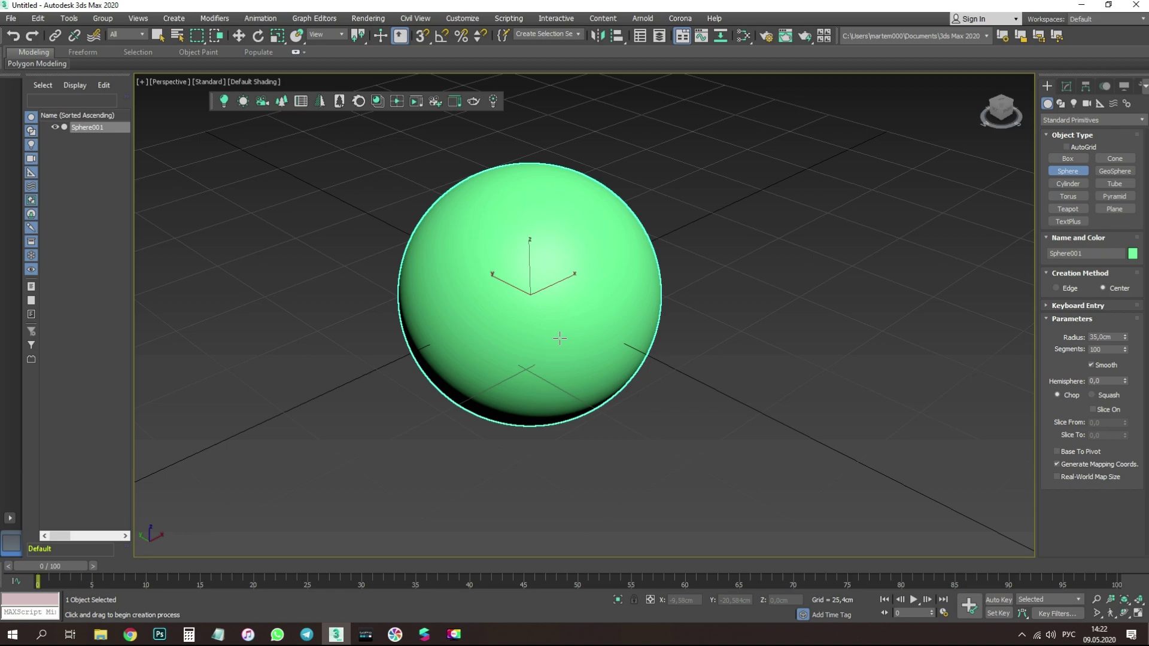
pyautogui.click(1096, 614)
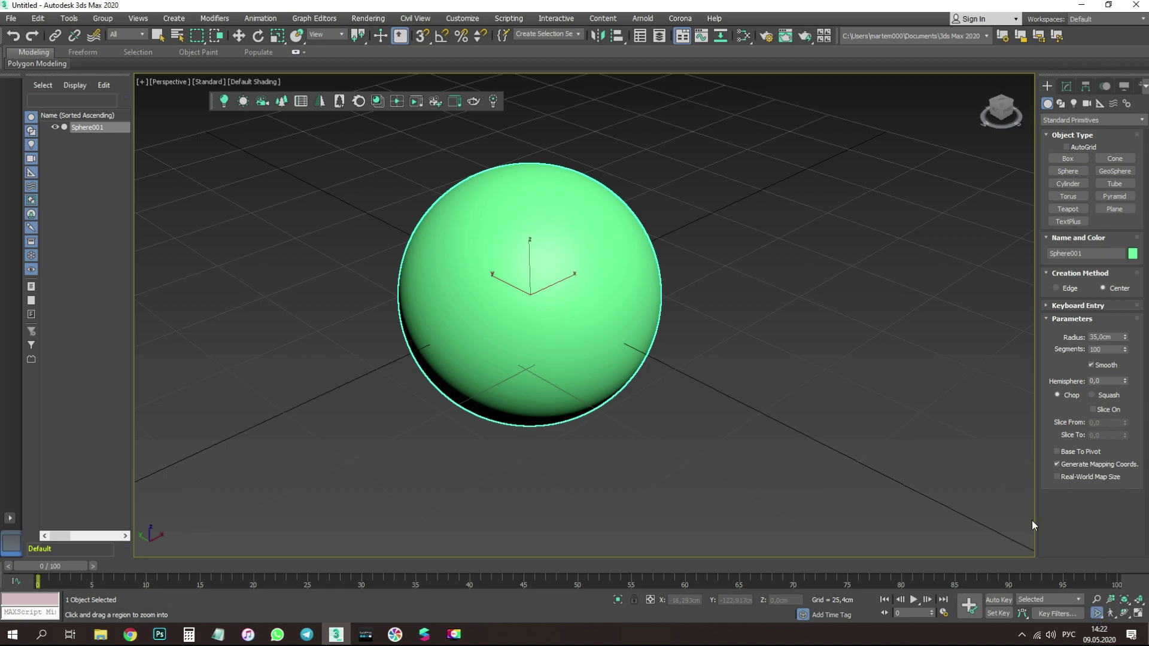
pyautogui.moveTo(608, 252); pyautogui.dragTo(622, 275, button='middle')
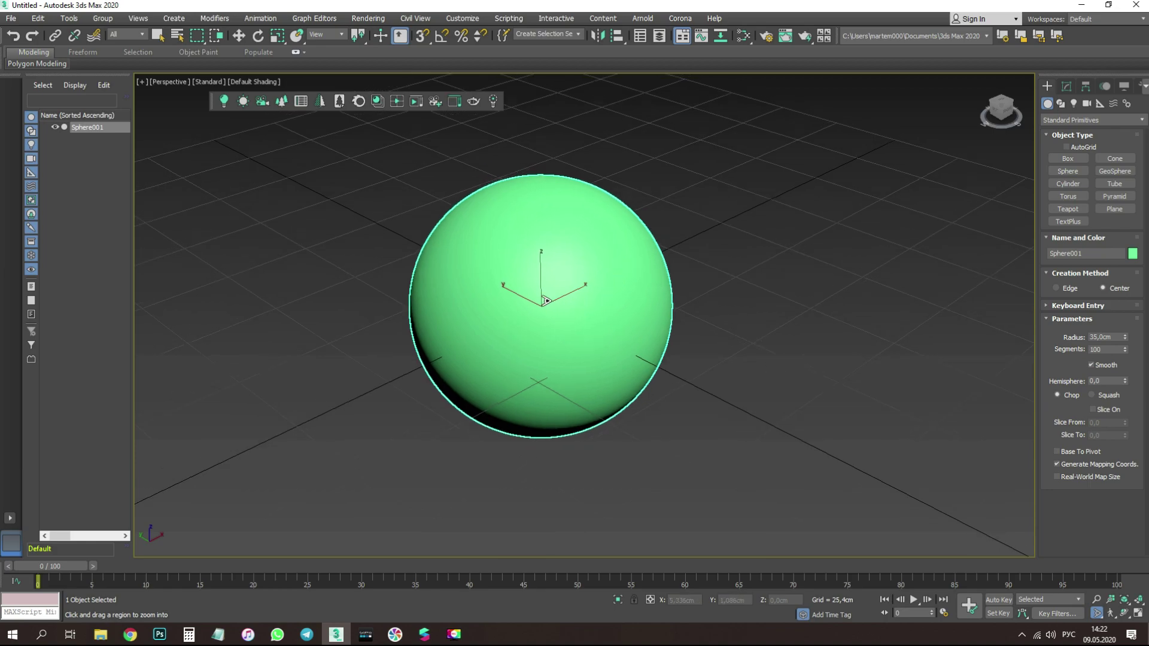
pyautogui.scroll(-1, 643, 247)
pyautogui.scroll(-3, 643, 247)
pyautogui.scroll(-5, 646, 281)
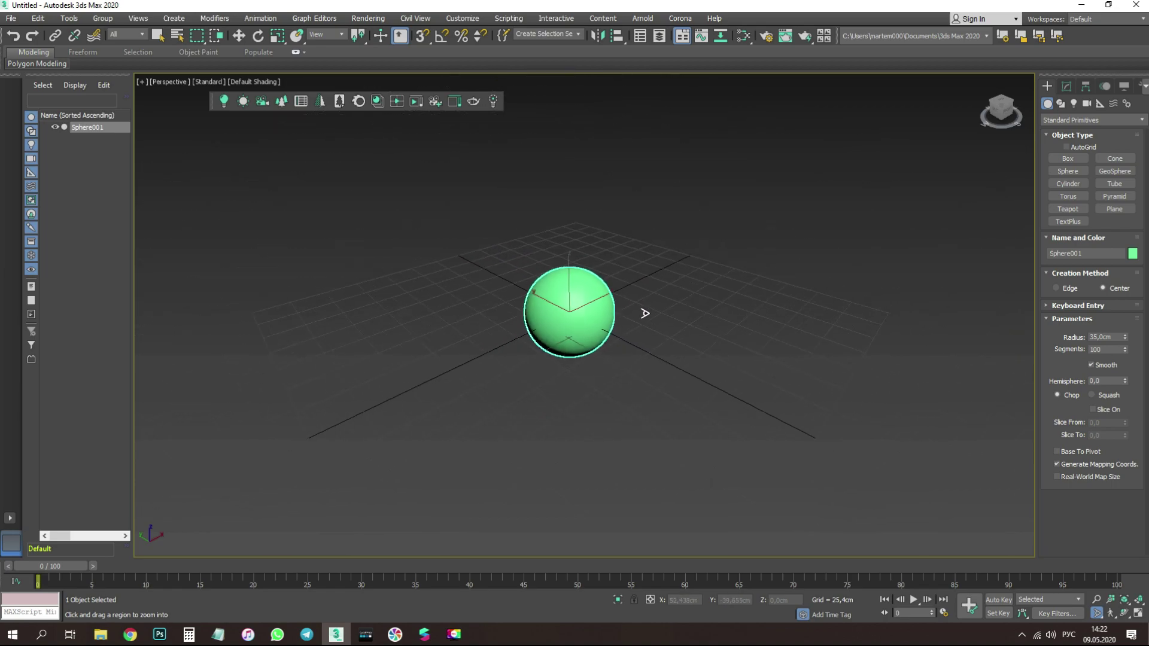
pyautogui.scroll(10, 638, 337)
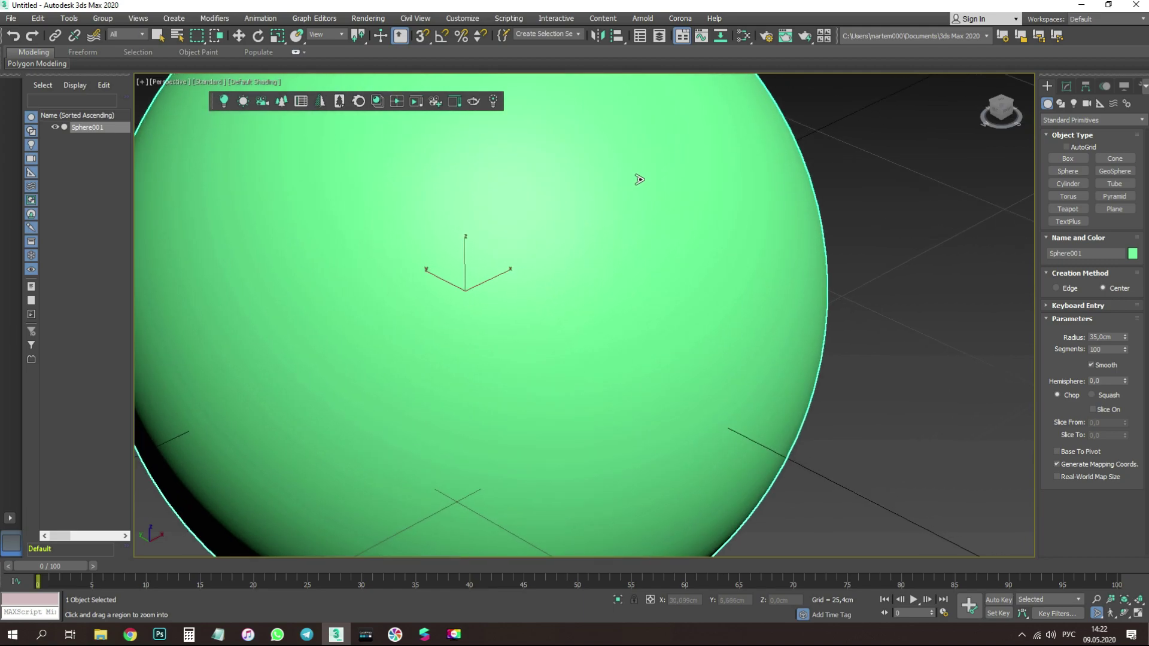
pyautogui.scroll(-6, 640, 180)
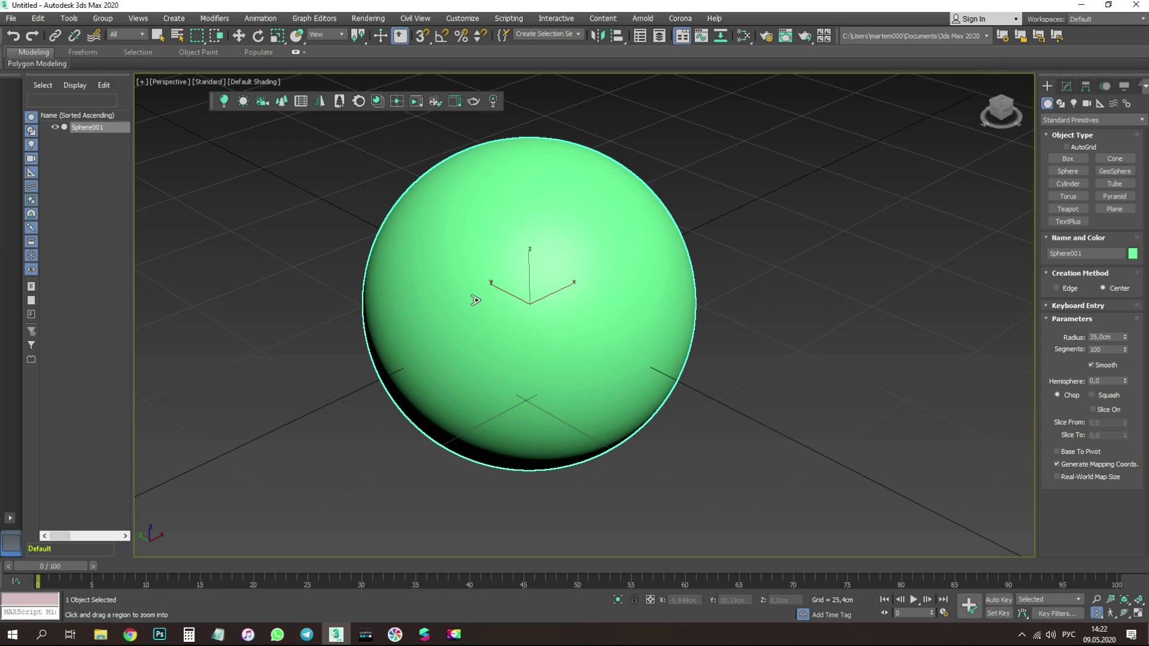
pyautogui.click(17, 20)
pyautogui.moveTo(85, 184)
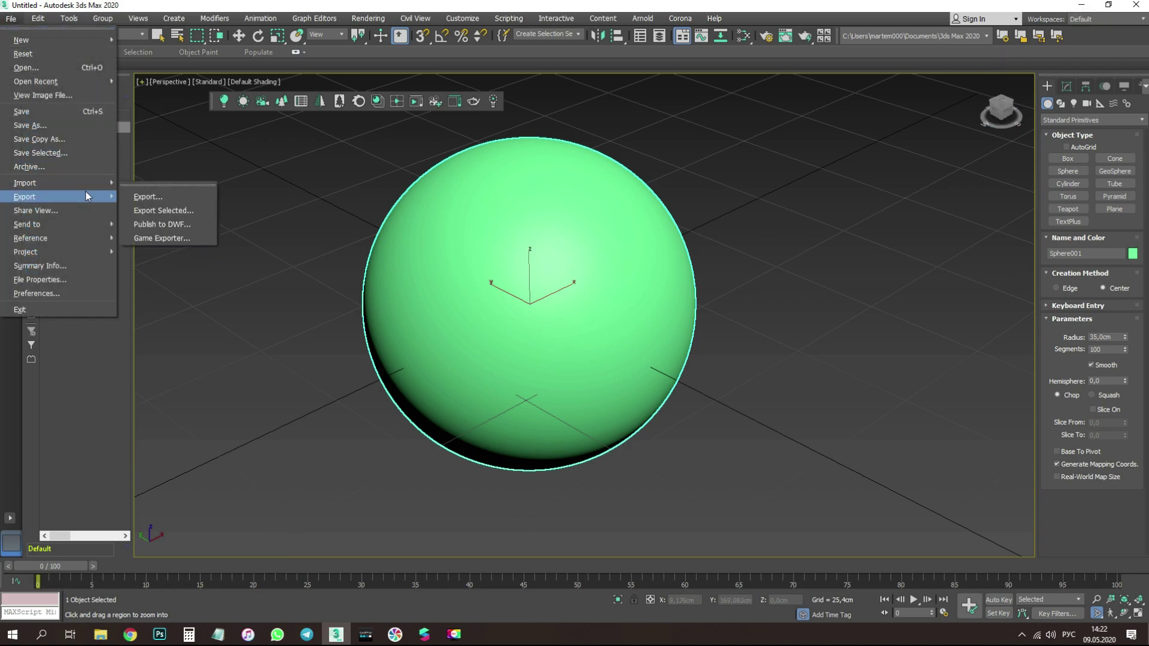
pyautogui.click(178, 197)
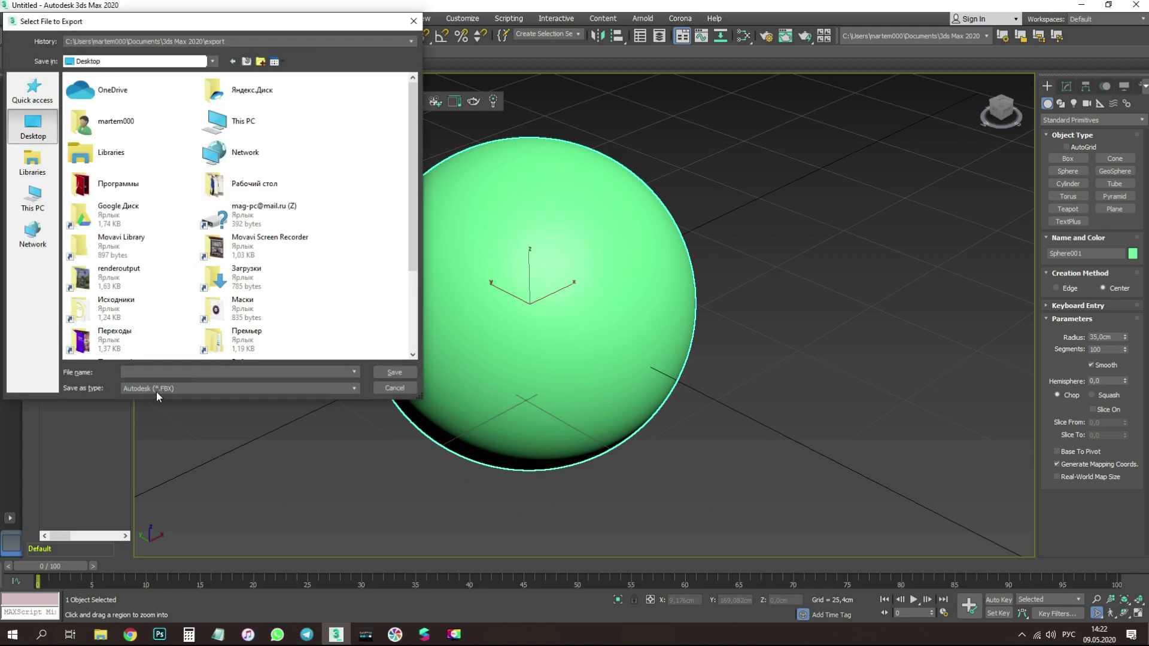
pyautogui.write('сфера')
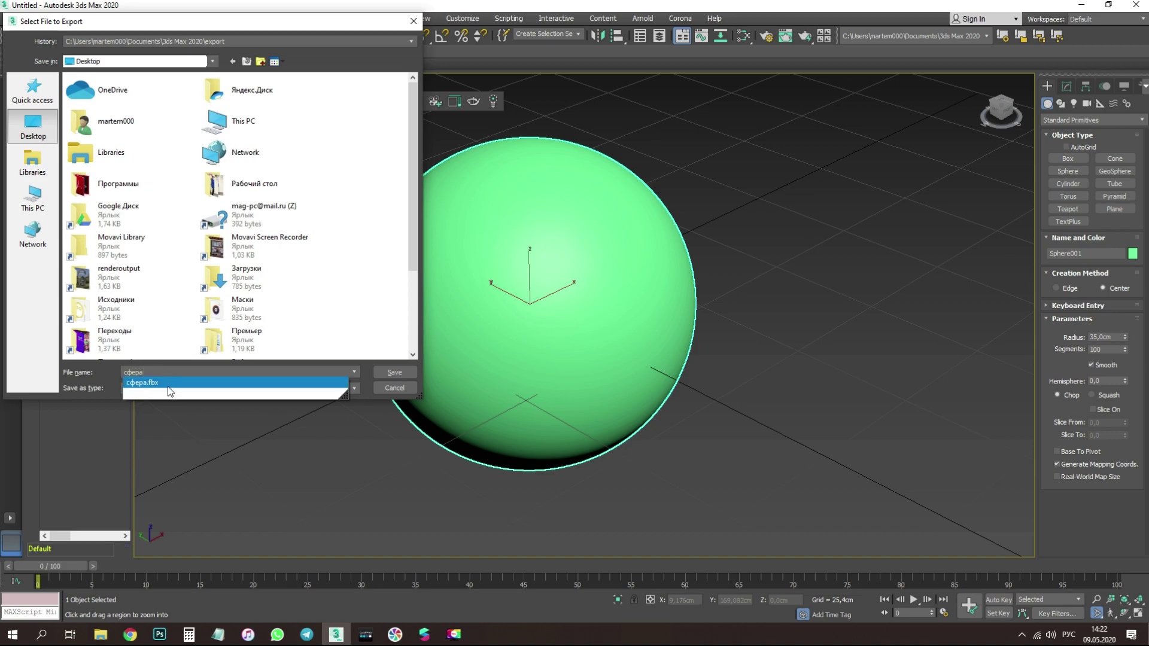
pyautogui.click(394, 388)
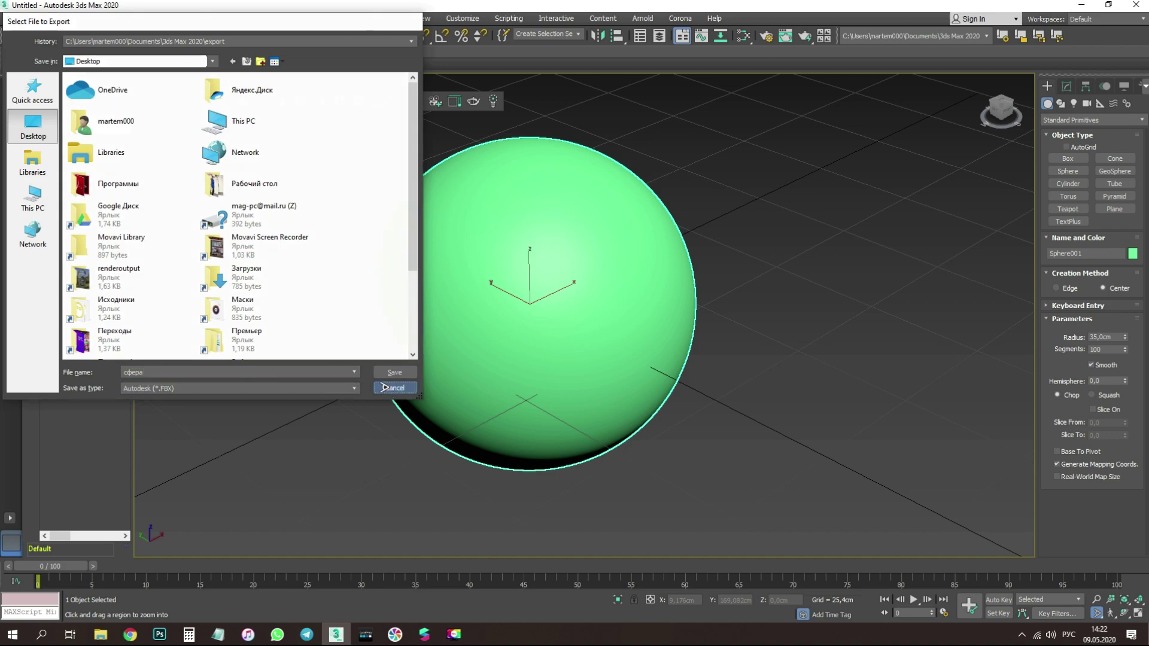
# Step: Switch to Spark AR Studio and import the сфера model from the desktop into the project's assets
pyautogui.click(1082, 5)
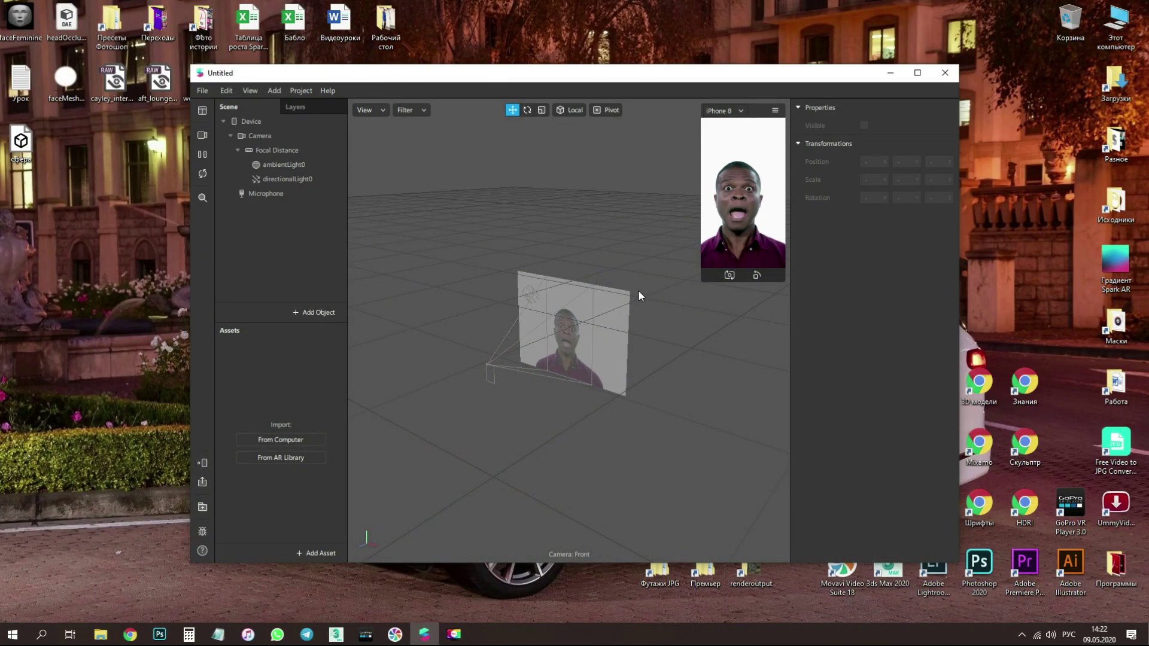
pyautogui.moveTo(21, 149); pyautogui.dragTo(273, 371)
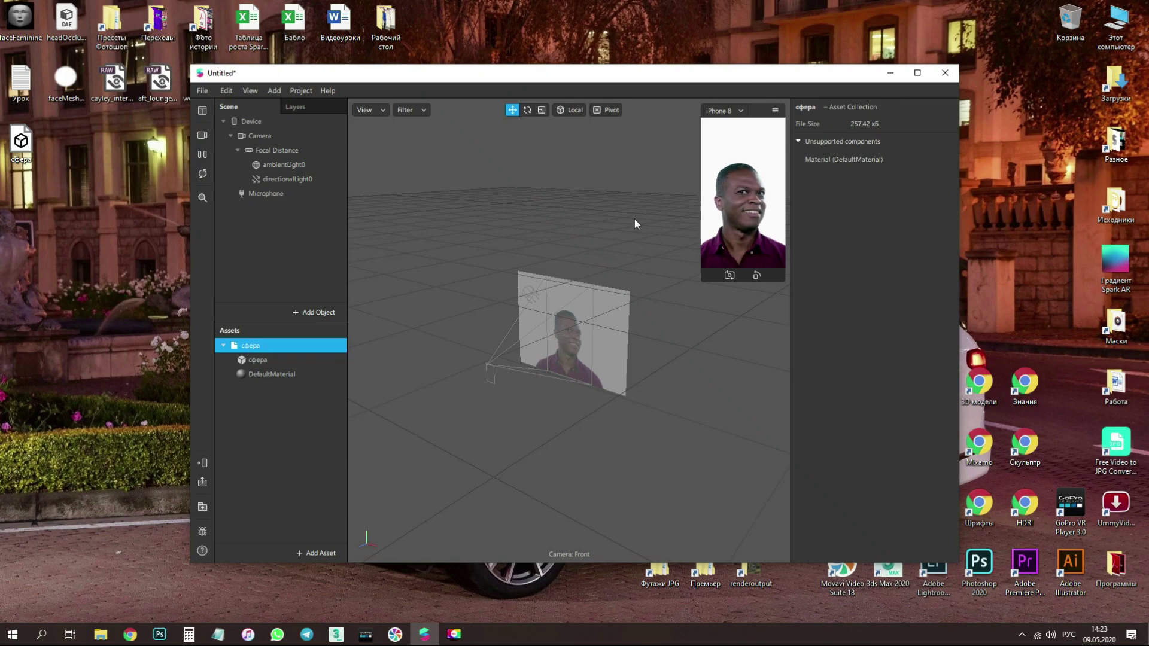
# Step: Open the HDRI Haven website in Chrome, close the duplicate tab, and show the full HDRI catalogue without the translation prompt
pyautogui.click(890, 74)
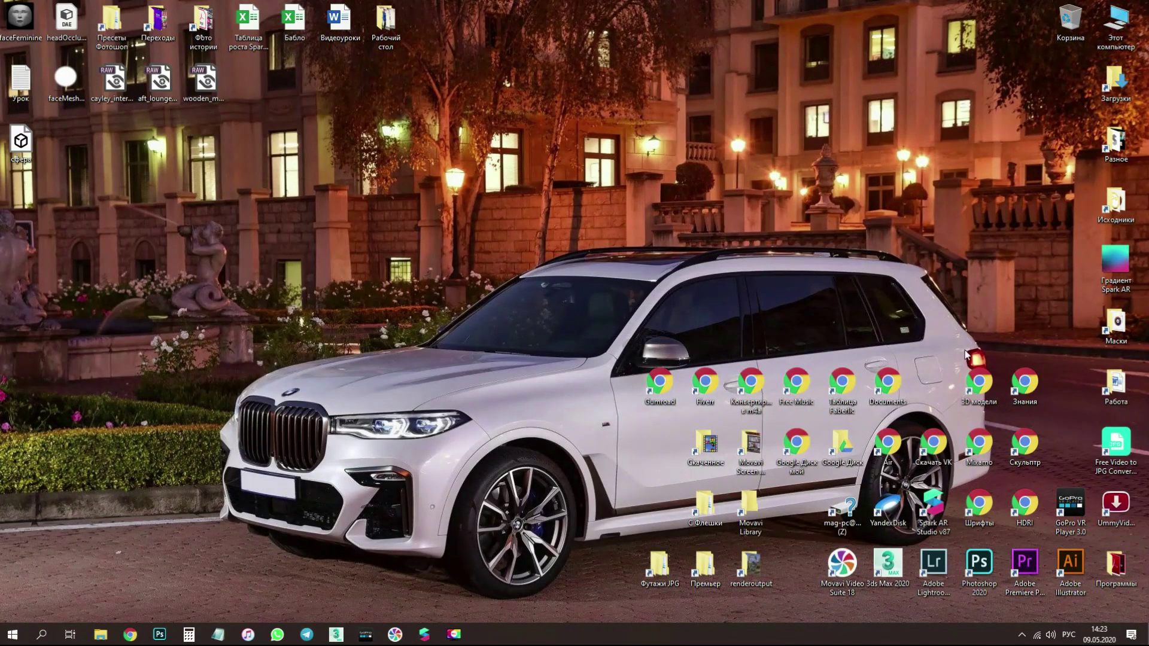
pyautogui.doubleClick(1024, 506)
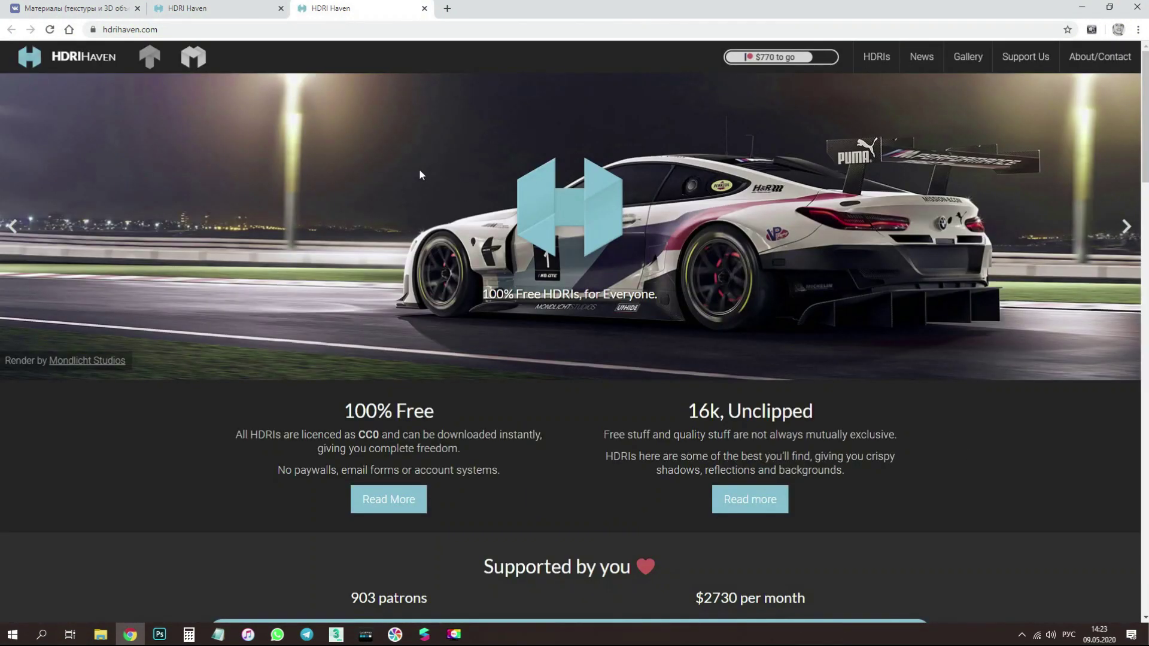
pyautogui.middleClick(177, 10)
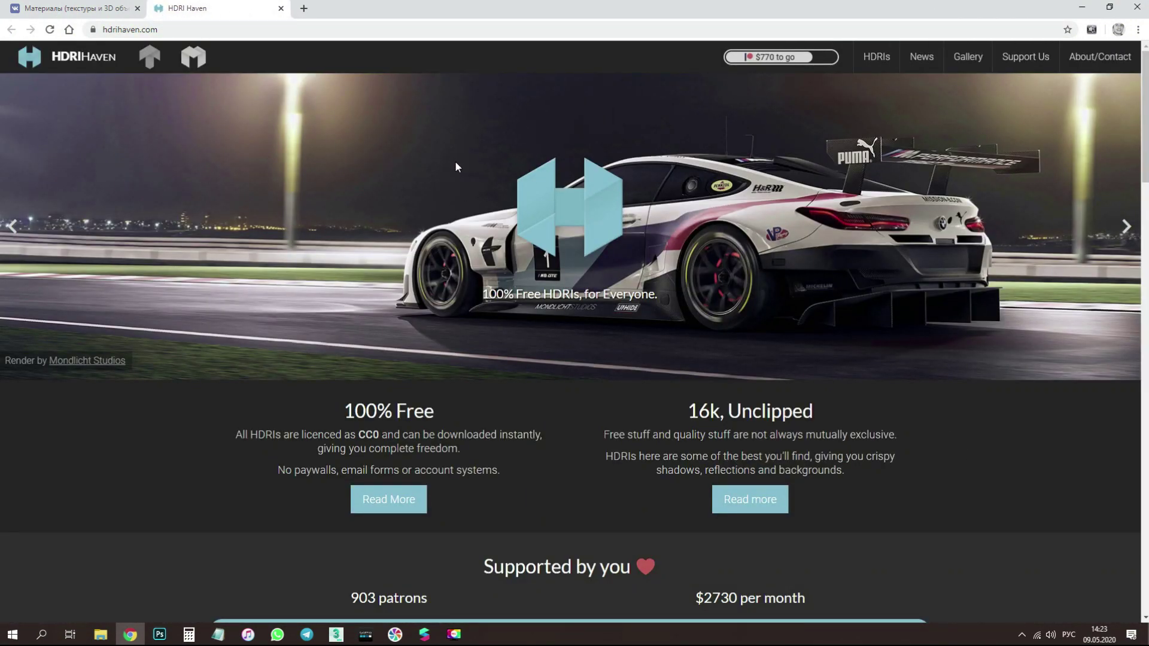
pyautogui.click(872, 63)
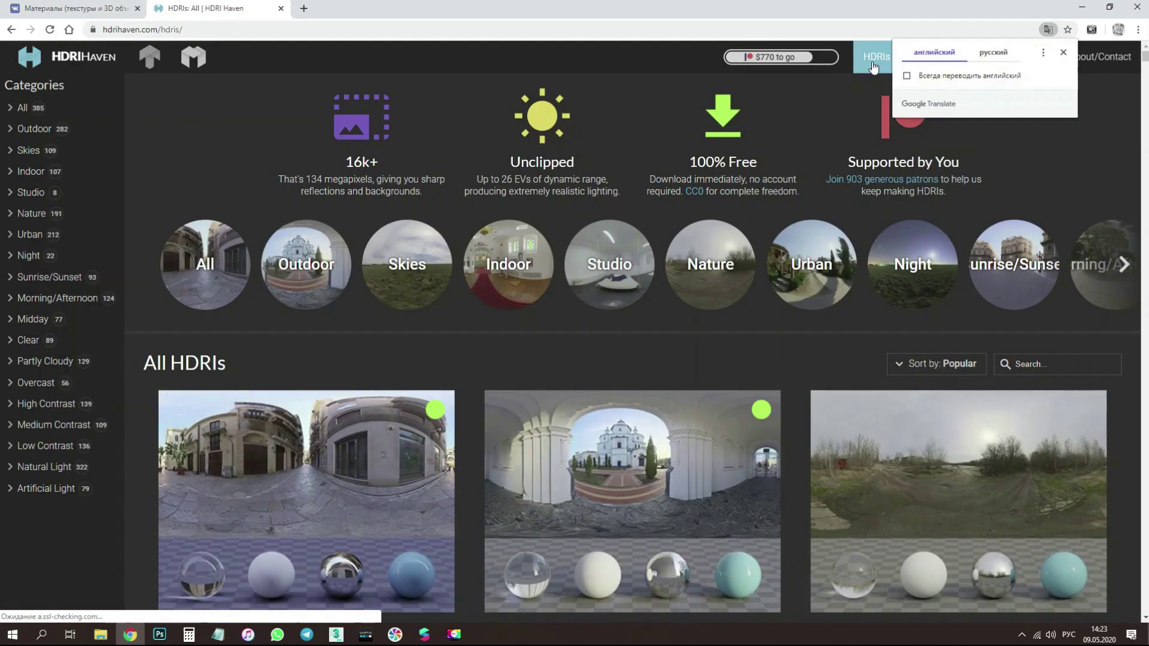
pyautogui.click(1064, 53)
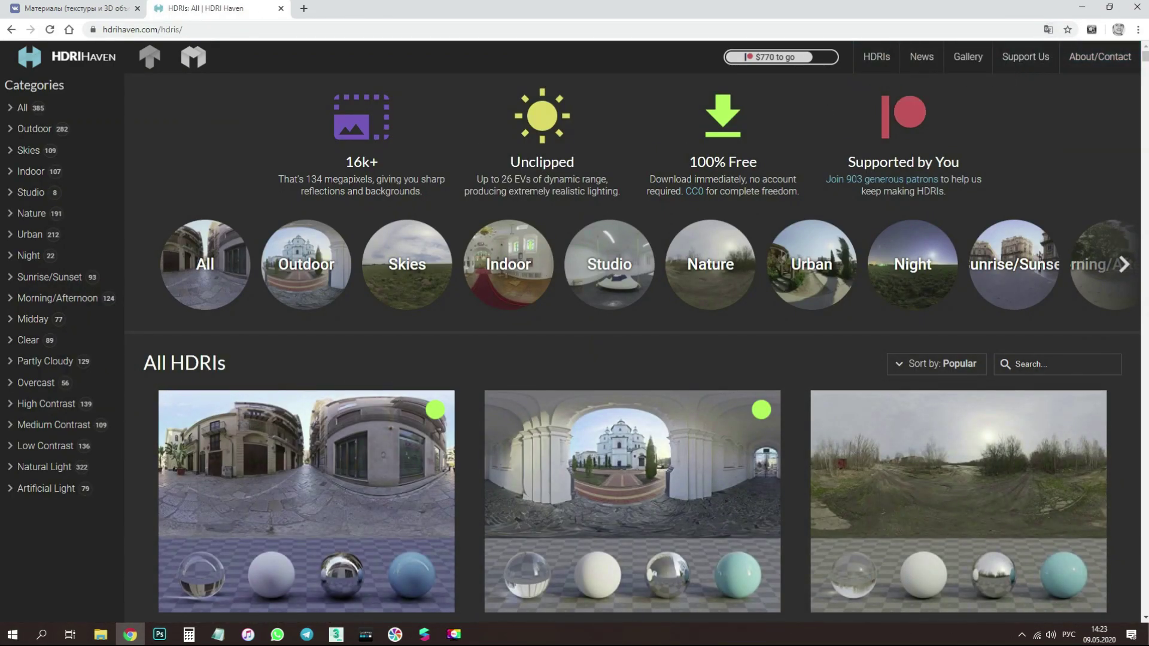
# Step: Browse the HDRI catalogue for panoramas suited to a 360-degree background
pyautogui.scroll(-1, 410, 300)
pyautogui.scroll(1, 341, 268)
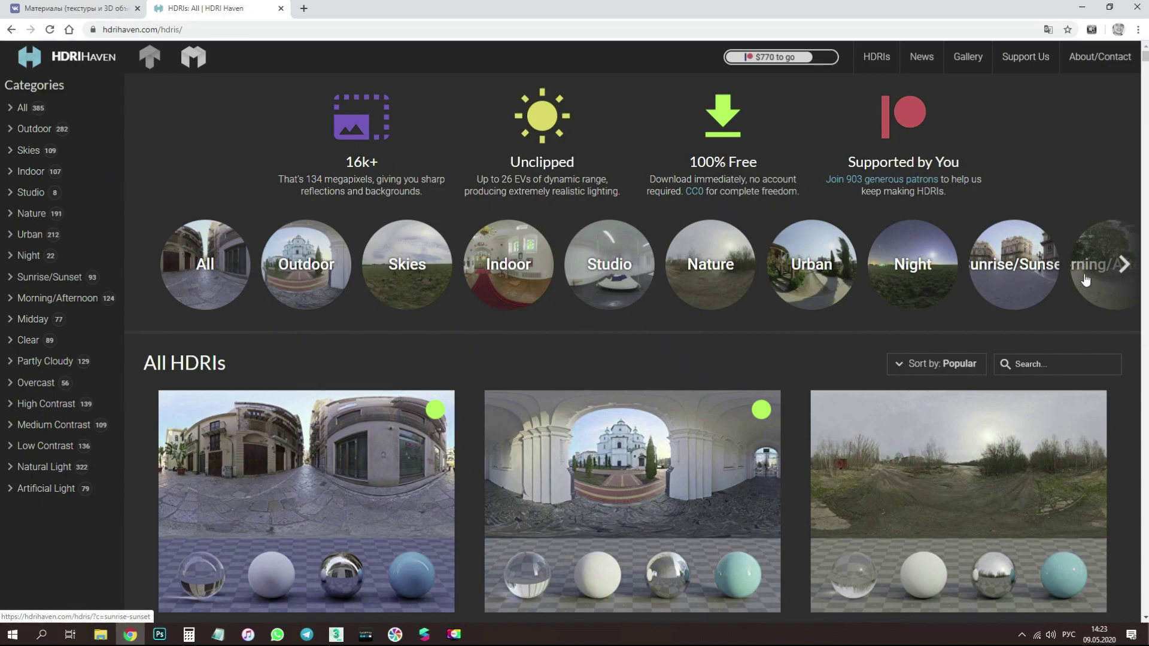
pyautogui.scroll(-7, 473, 241)
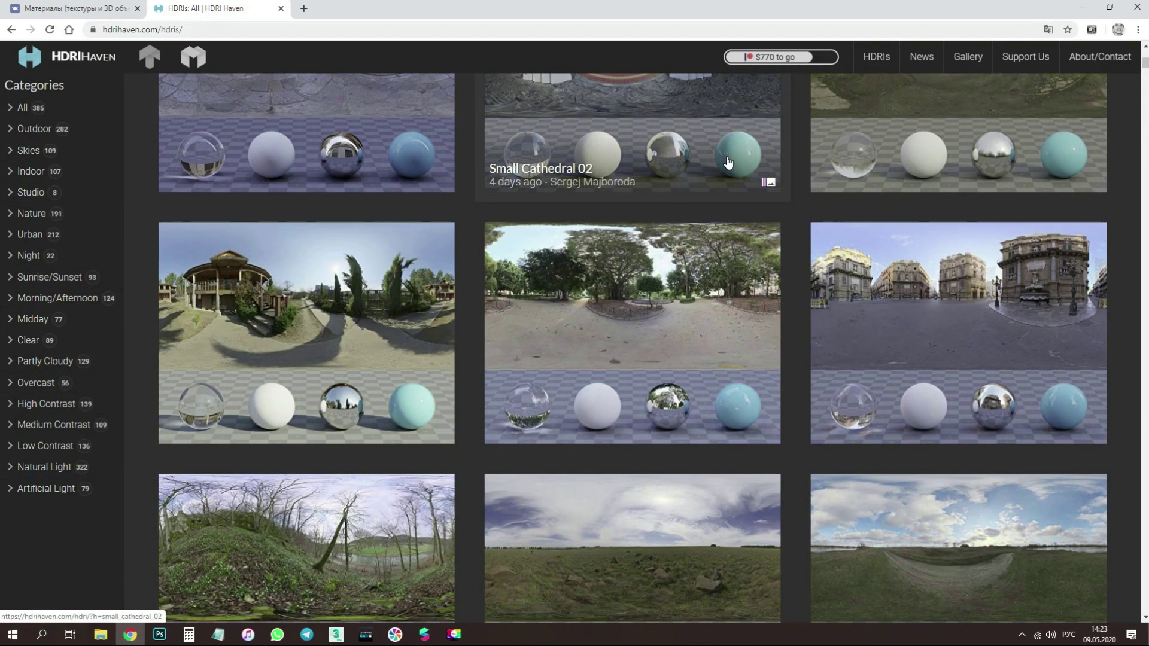
pyautogui.scroll(-15, 713, 306)
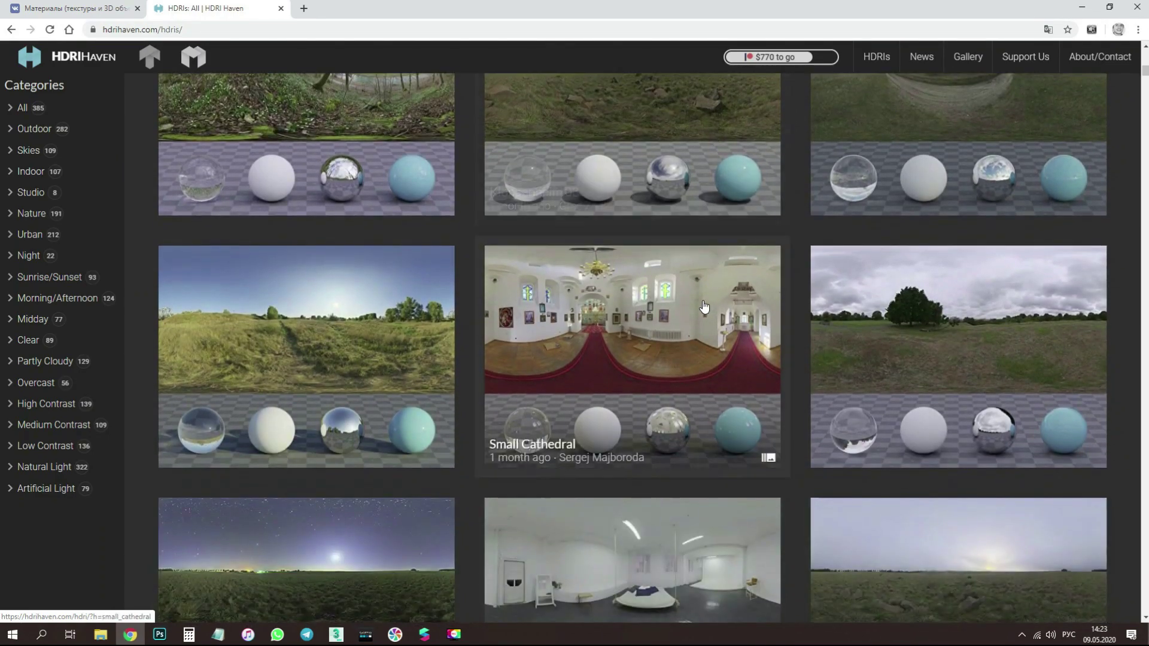
pyautogui.scroll(-5, 694, 298)
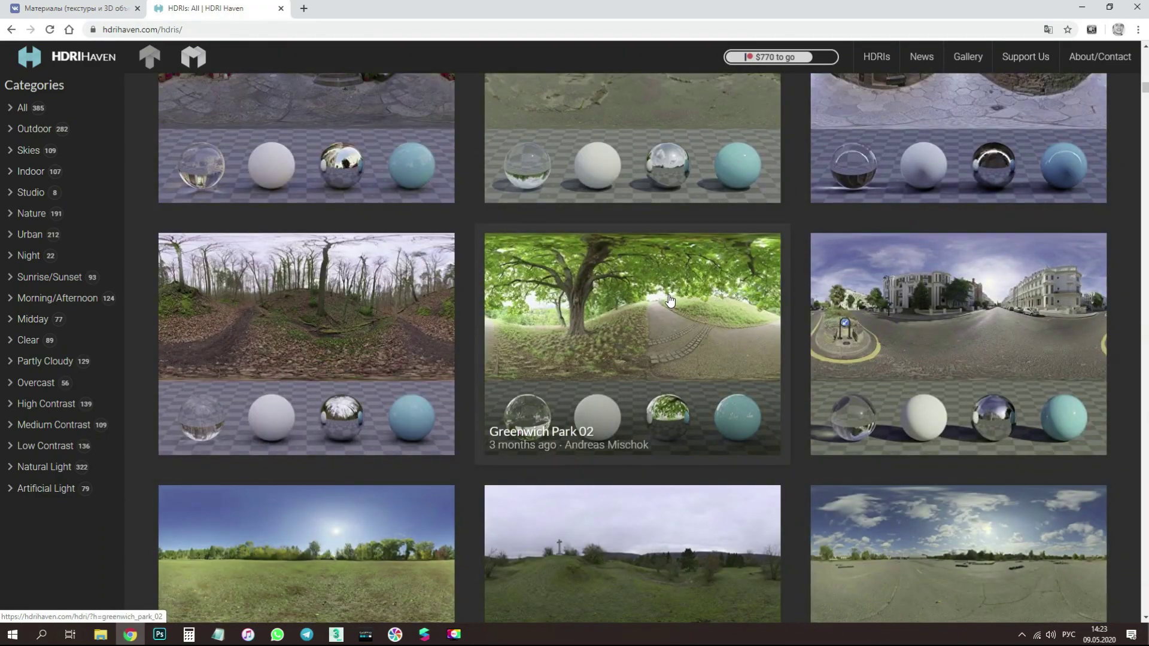
pyautogui.scroll(-5, 671, 297)
pyautogui.scroll(-10, 668, 299)
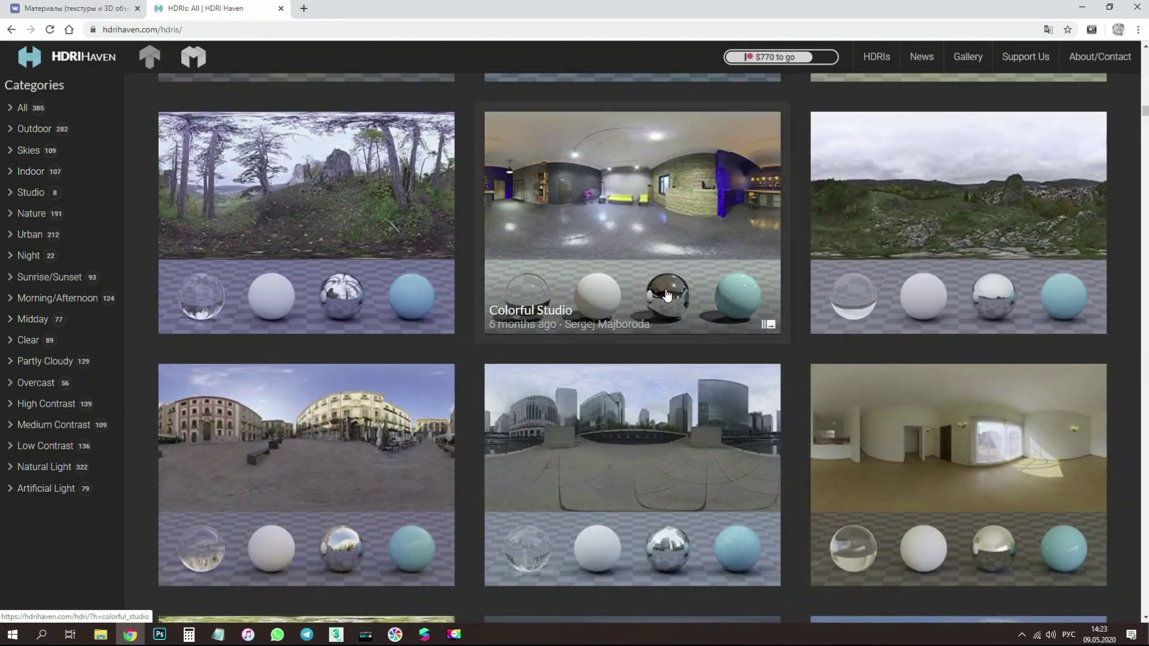
pyautogui.scroll(-5, 451, 186)
pyautogui.scroll(-10, 542, 254)
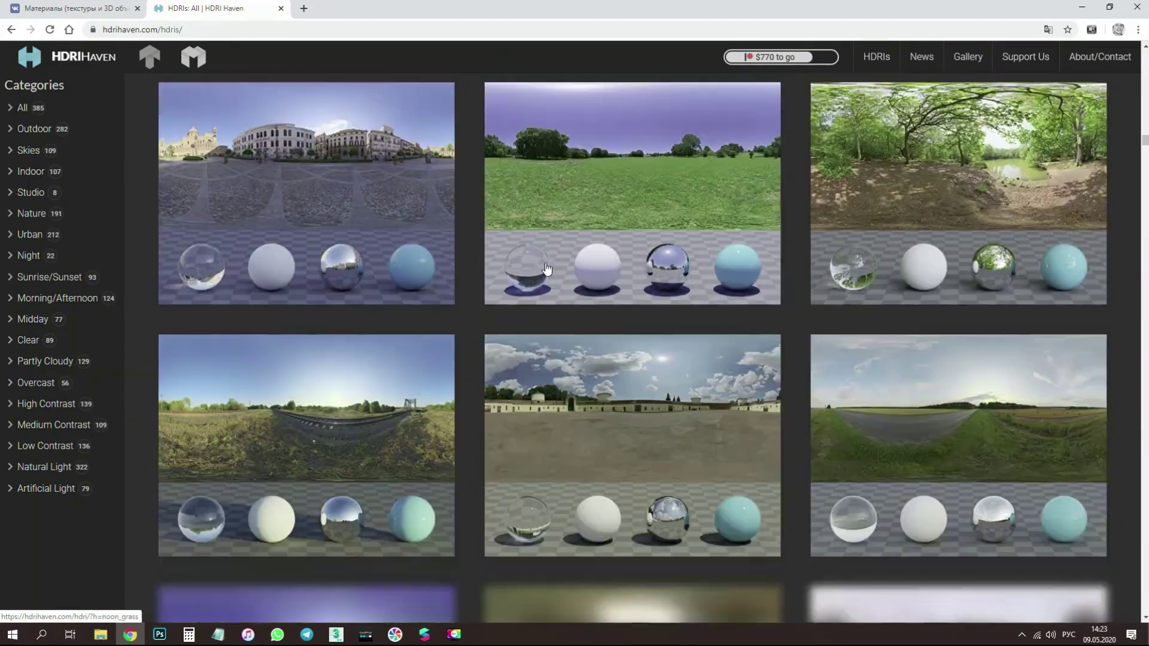
pyautogui.scroll(-5, 541, 254)
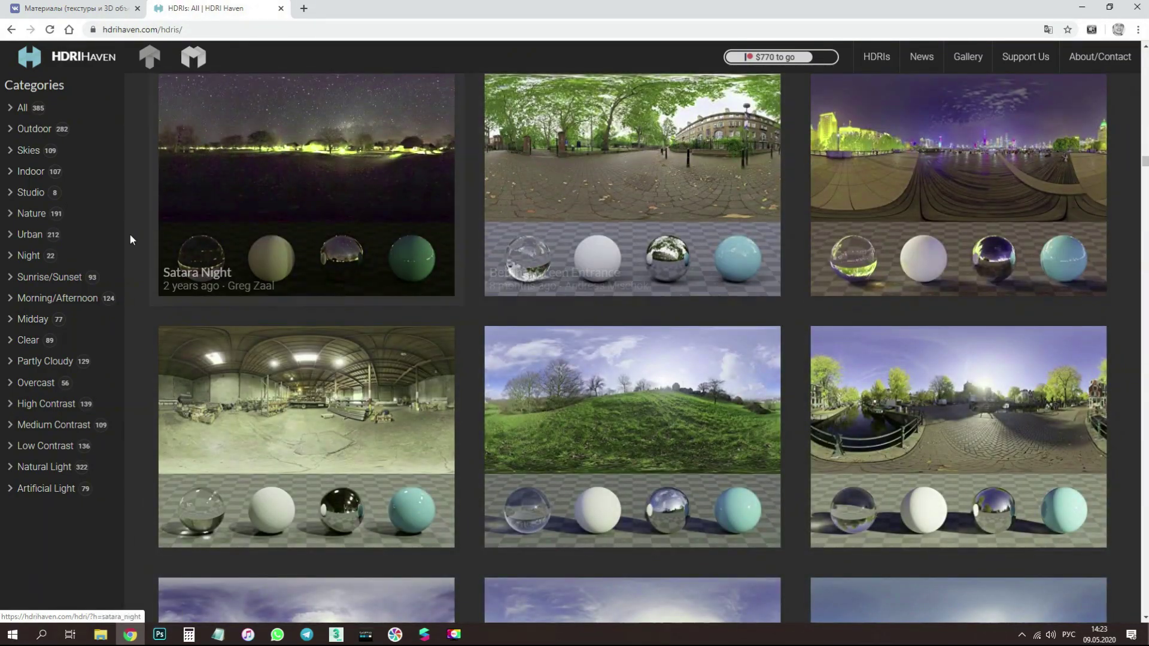
# Step: Open the Greenwich Park HDRI and examine its download resolutions, closing with the browser out of the way
pyautogui.click(648, 424)
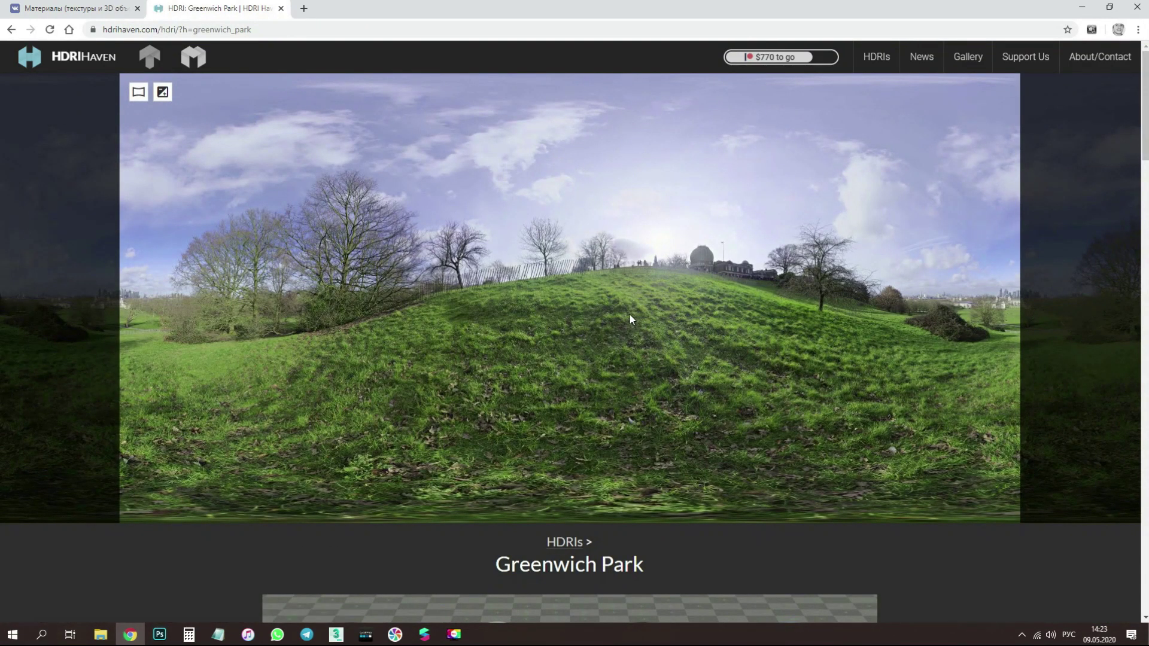
pyautogui.scroll(-7, 629, 314)
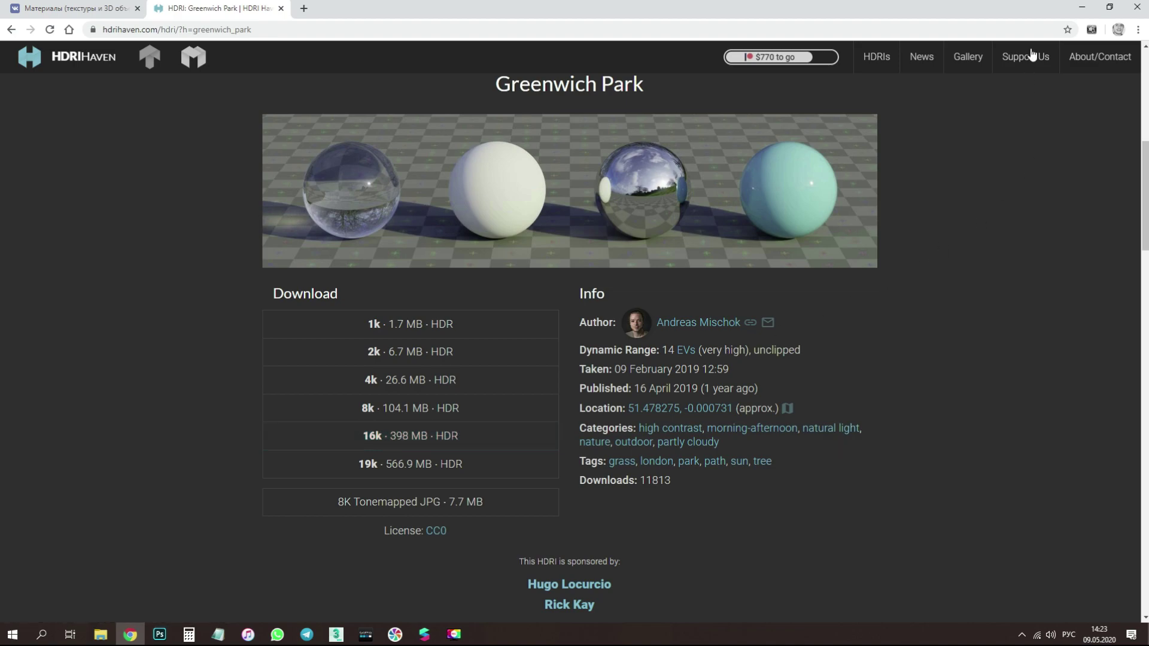
pyautogui.click(1079, 5)
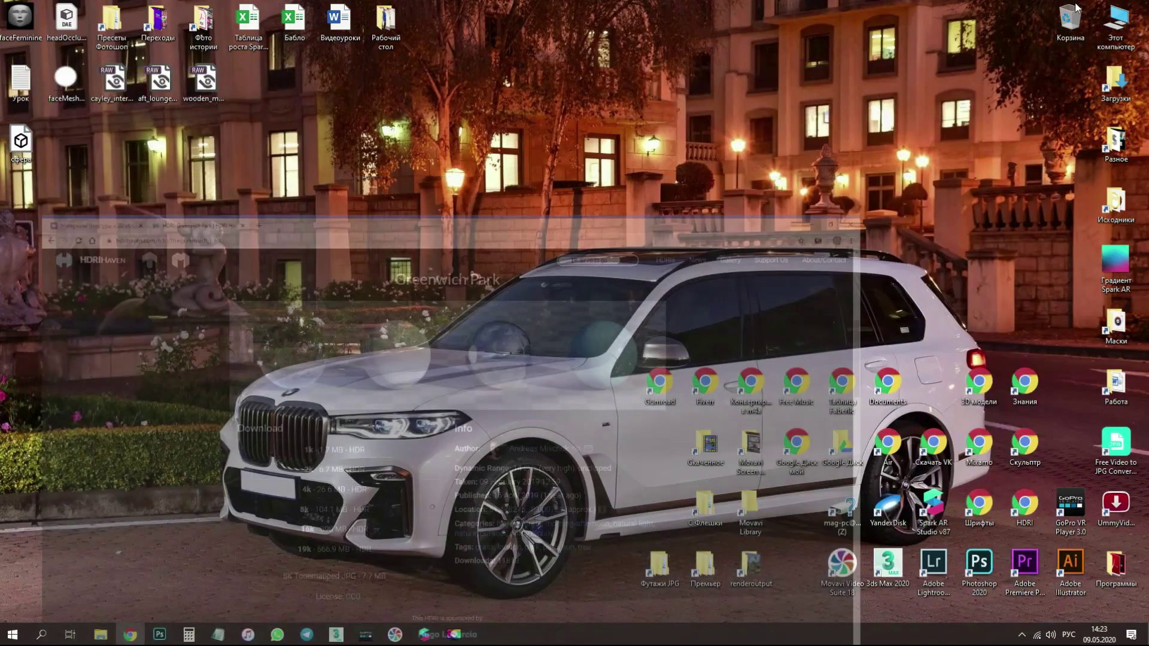
# Step: Open the cayley_interior_16k HDR file from the desktop in Photoshop
pyautogui.moveTo(111, 122); pyautogui.dragTo(230, 69)
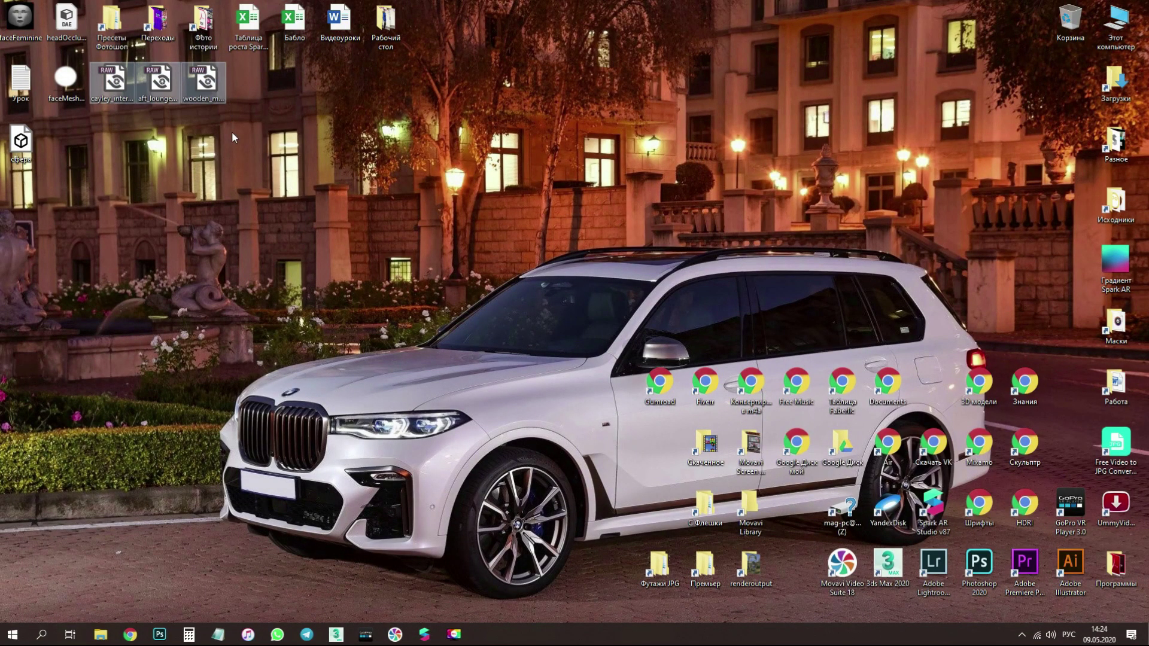
pyautogui.click(168, 519)
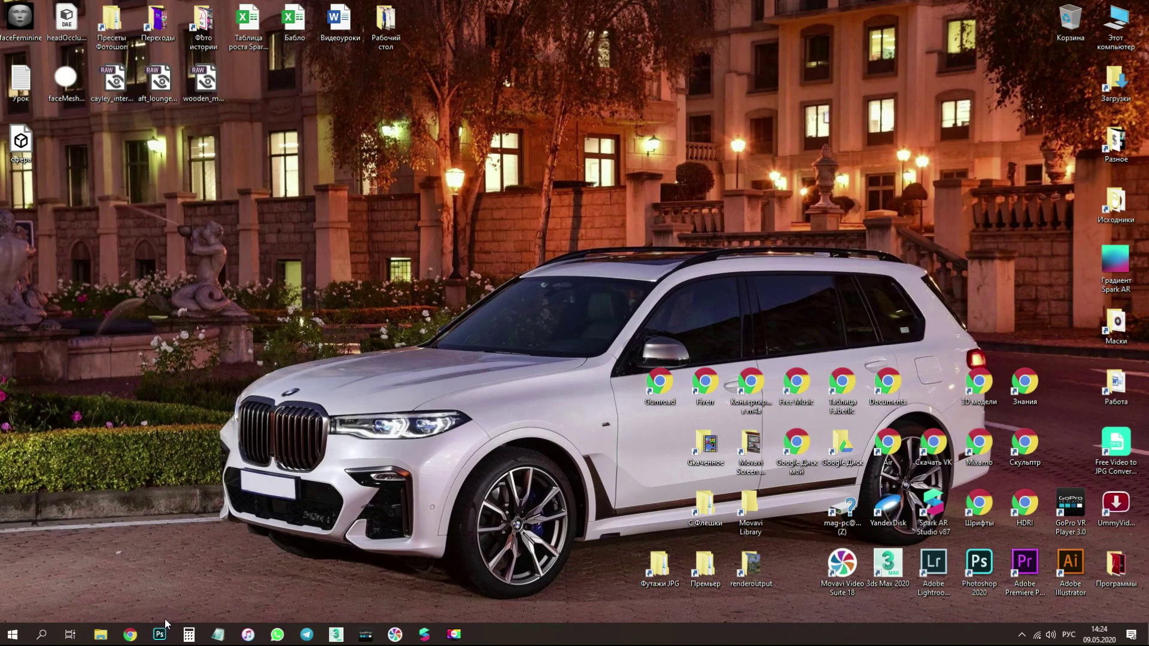
pyautogui.click(115, 85)
pyautogui.moveTo(115, 86); pyautogui.dragTo(297, 279)
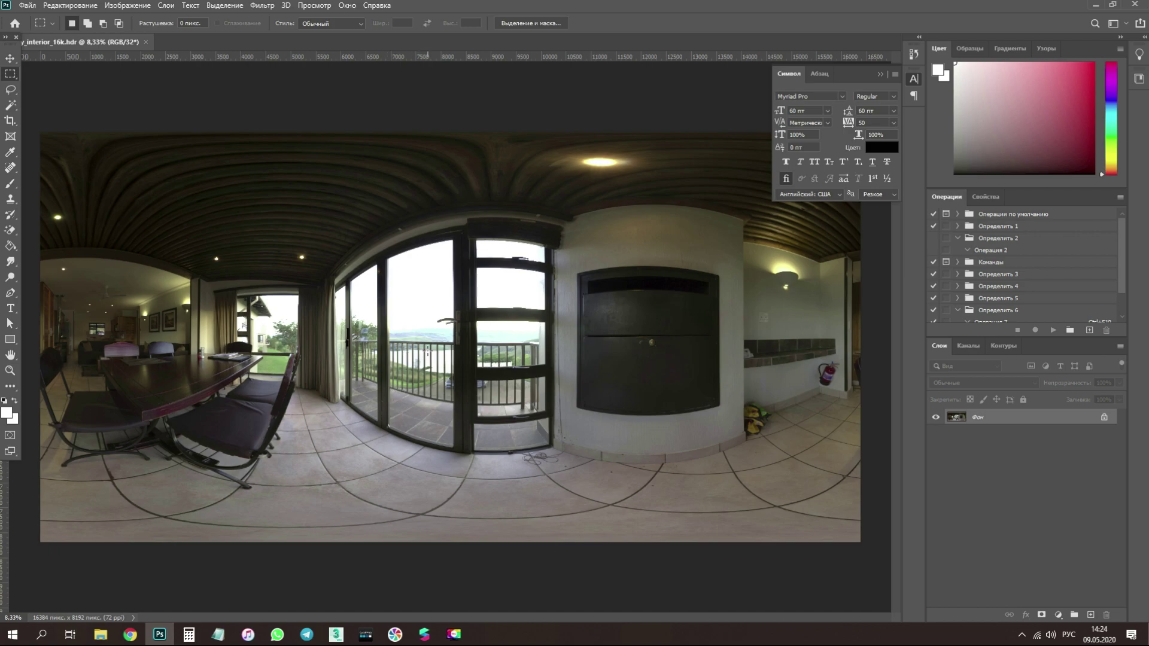
# Step: Check which file formats are offered for saving the HDR panorama, and leave without saving
pyautogui.click(28, 6)
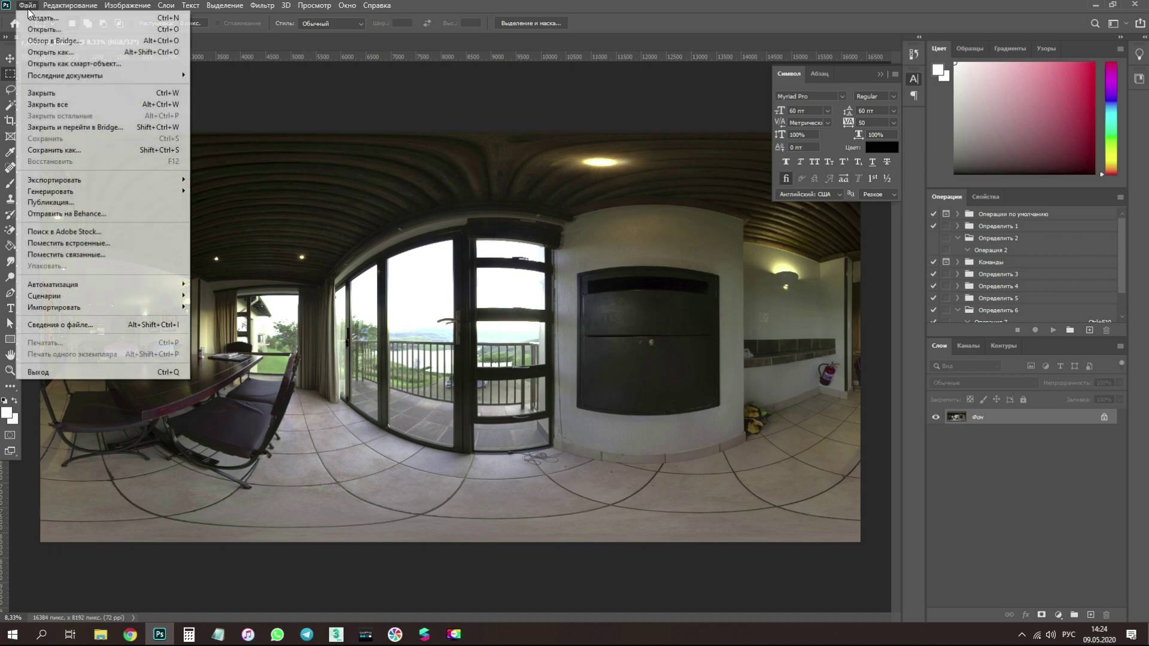
pyautogui.click(66, 152)
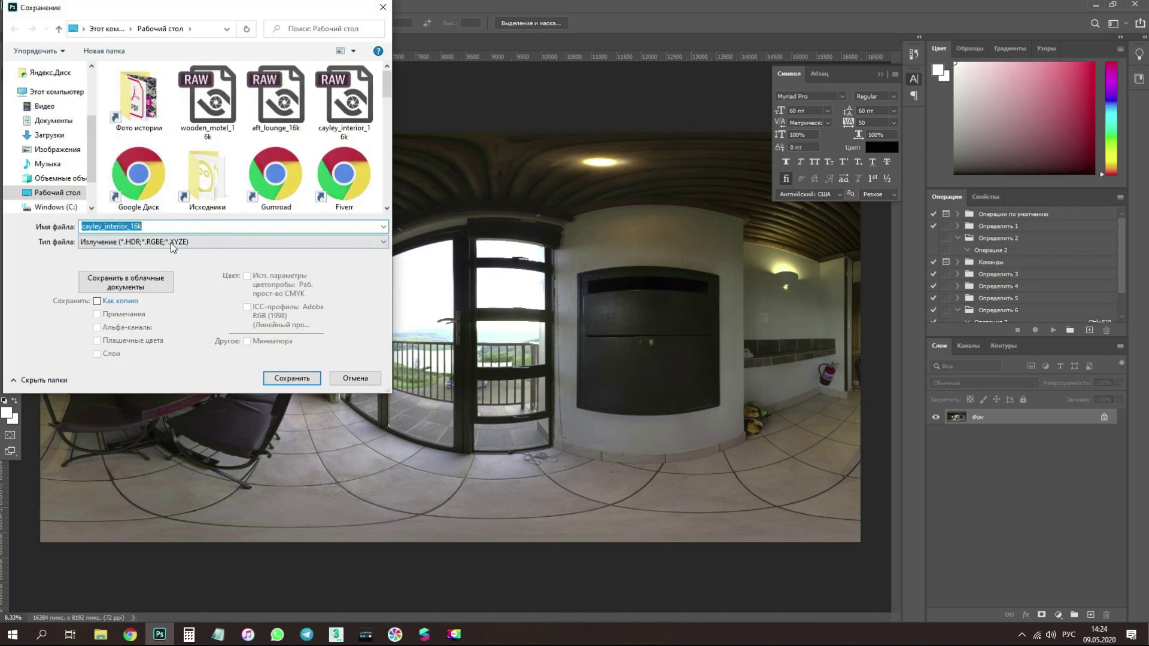
pyautogui.click(171, 242)
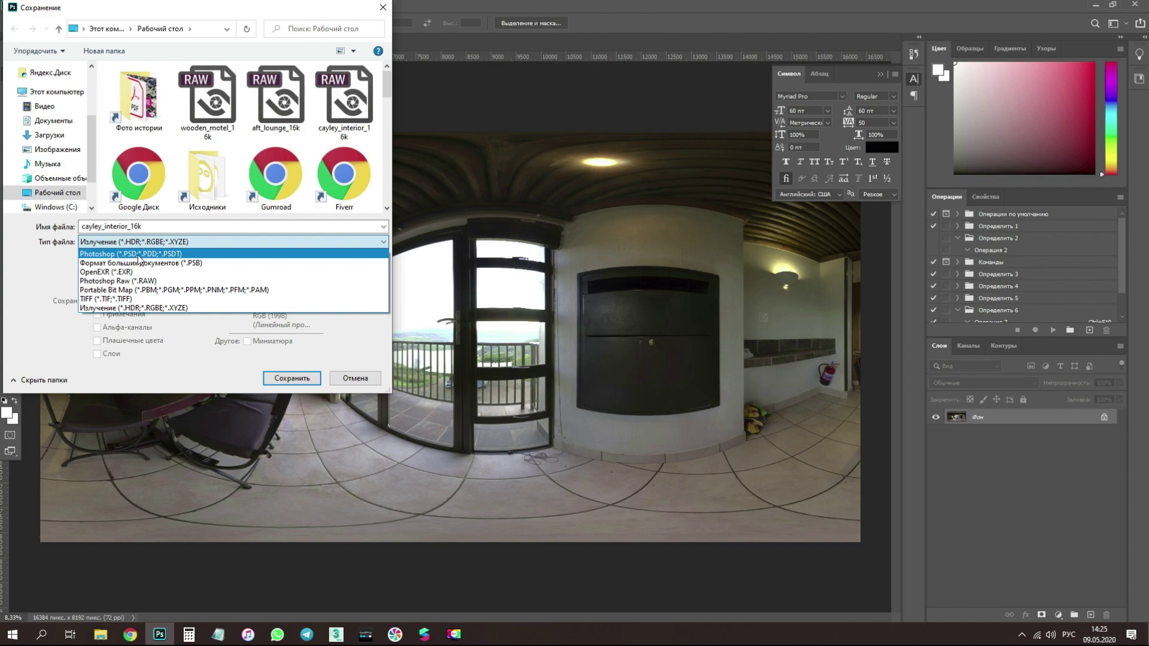
pyautogui.click(355, 376)
pyautogui.click(356, 377)
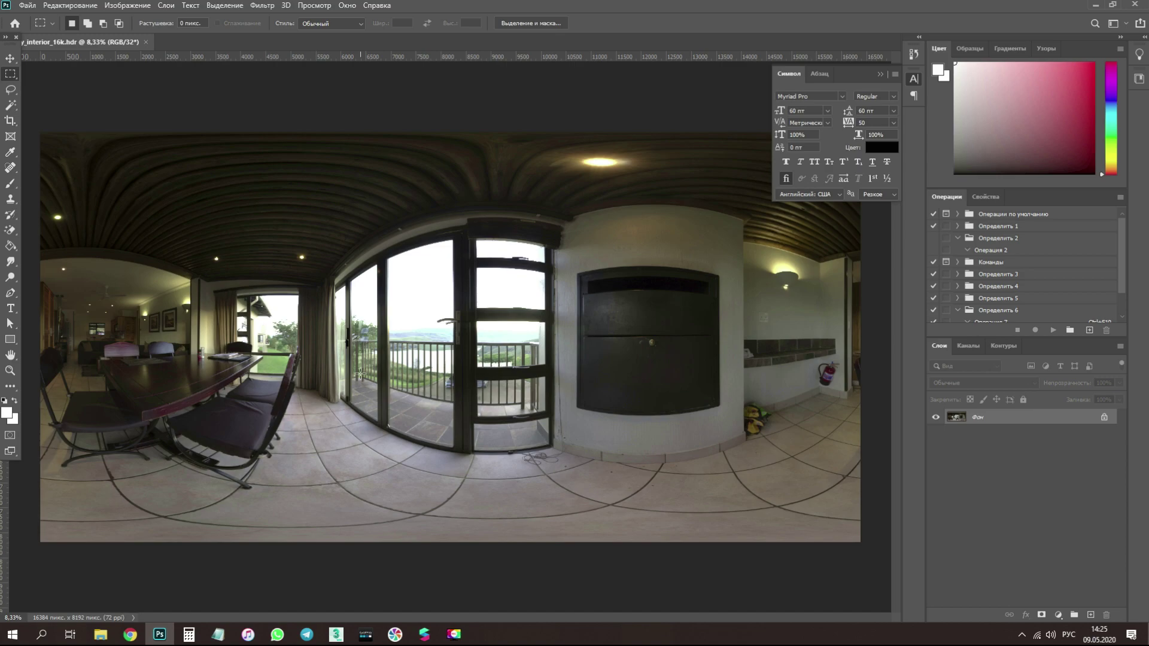
# Step: Replace the leftover action set Определить 6 with a new empty set of the same name
pyautogui.click(970, 298)
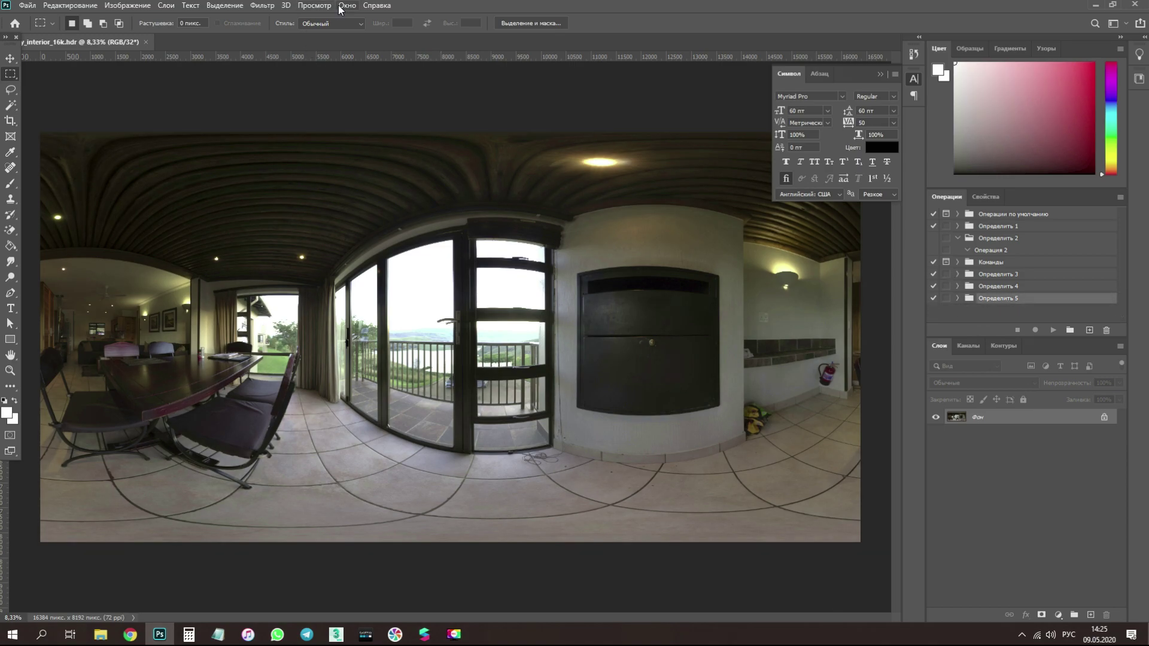
pyautogui.click(347, 6)
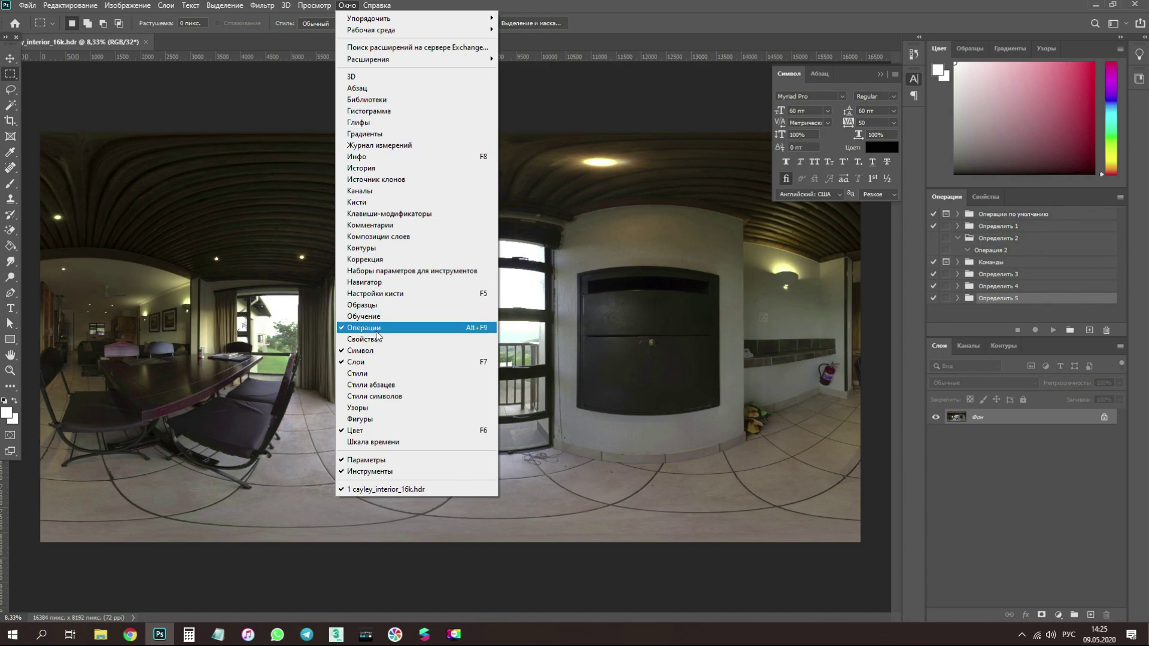
pyautogui.click(963, 312)
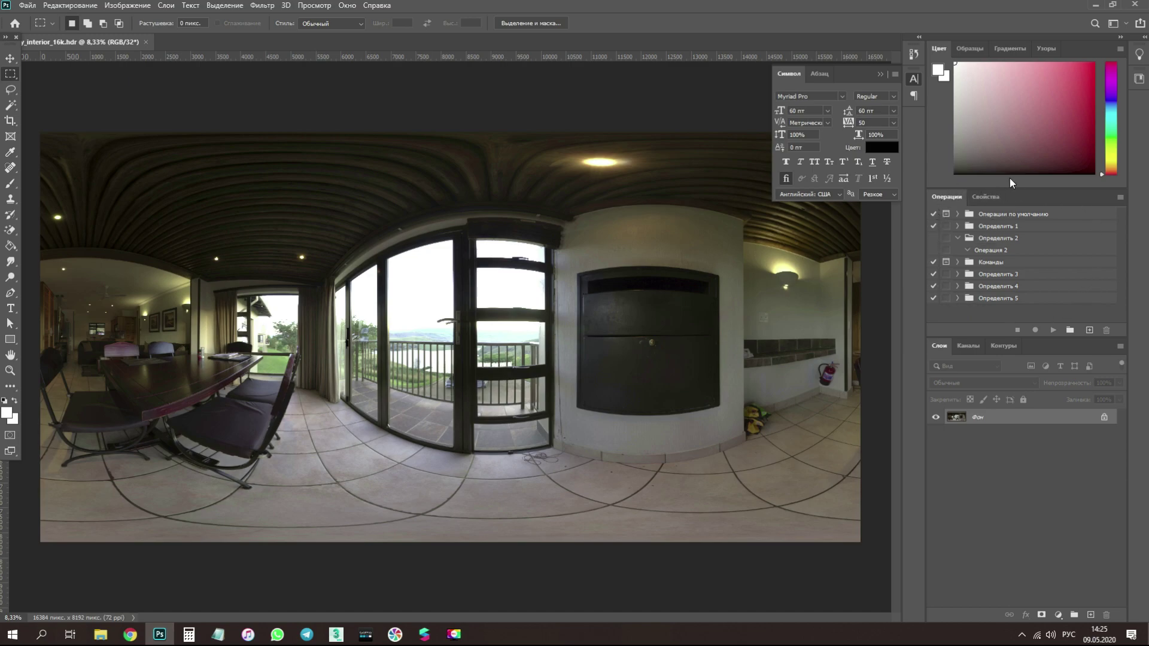
pyautogui.click(1071, 331)
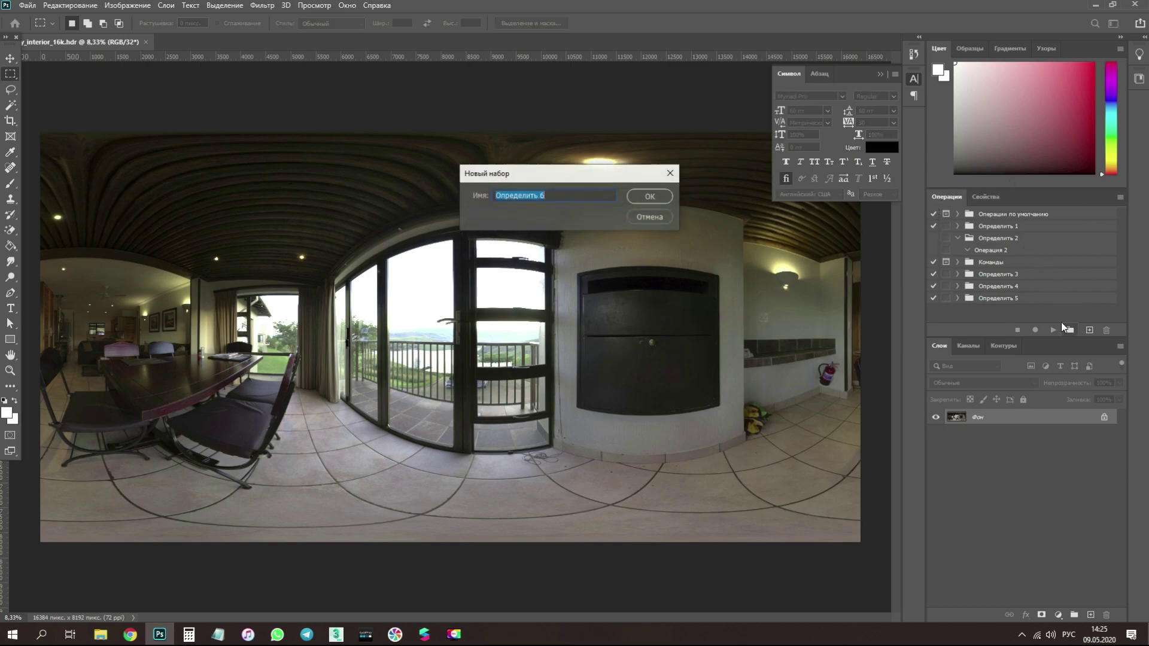
pyautogui.click(650, 197)
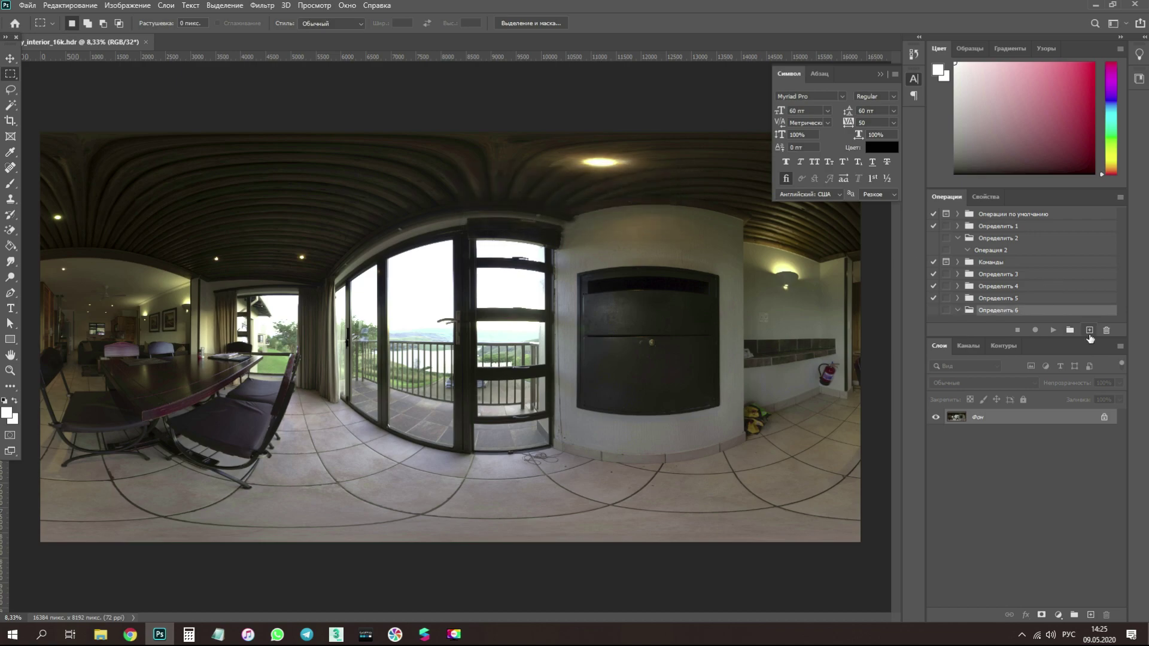
# Step: Create the action Операция 6 in the set Определить 6, assign it function key F10 with Control, and start recording
pyautogui.click(1090, 331)
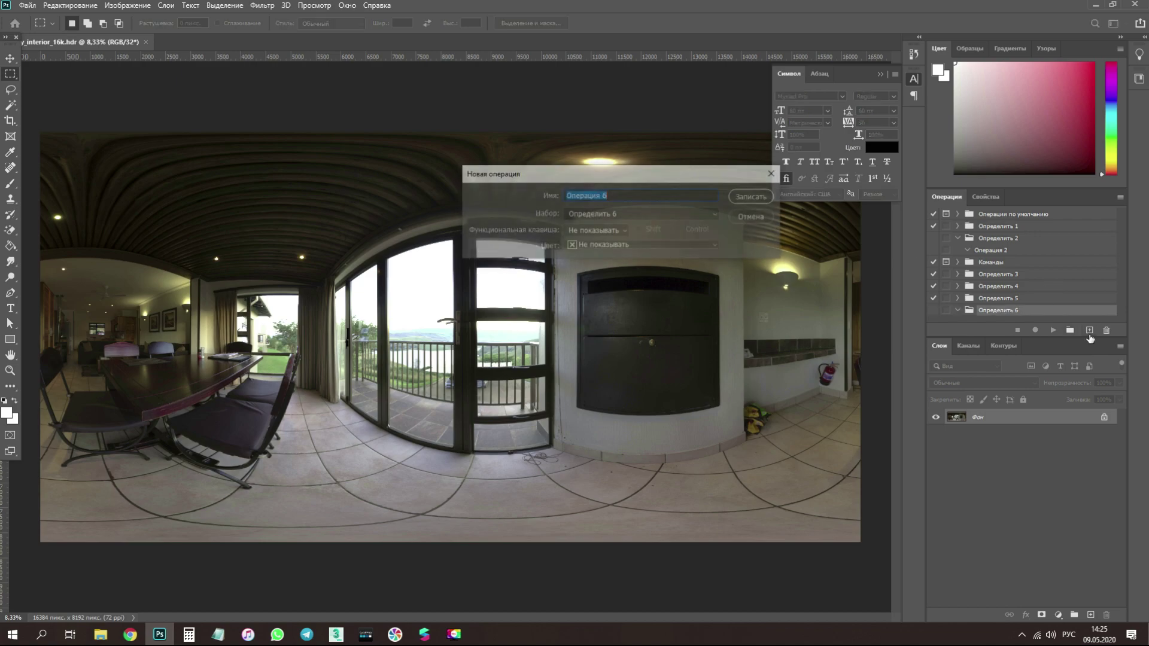
pyautogui.click(622, 231)
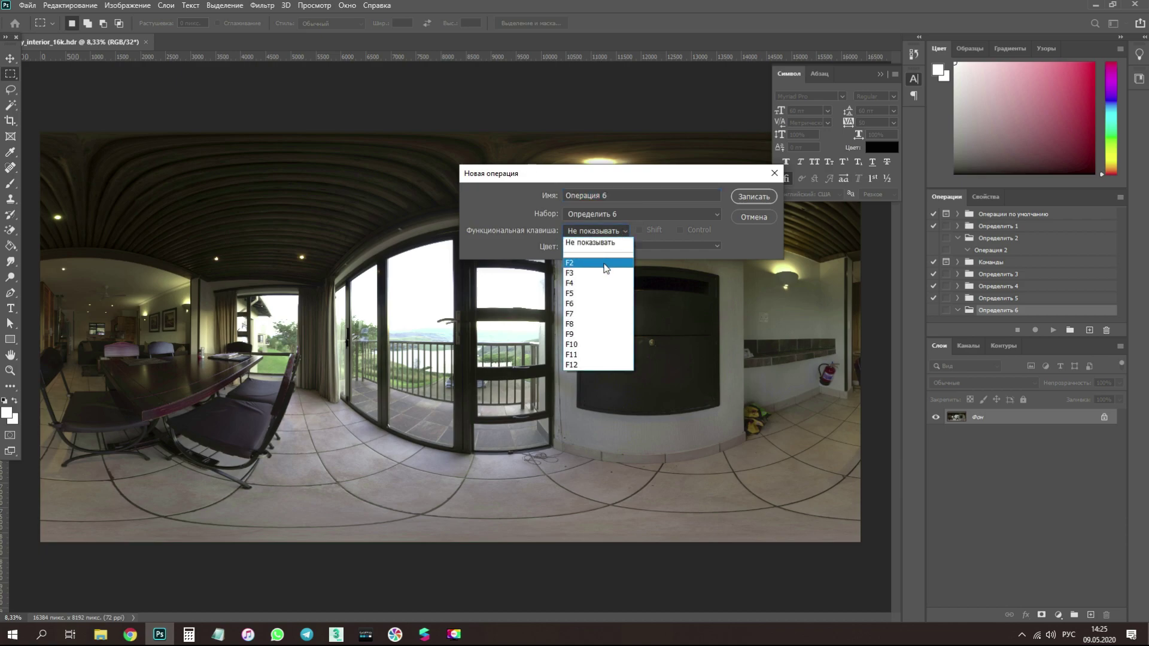
pyautogui.click(602, 345)
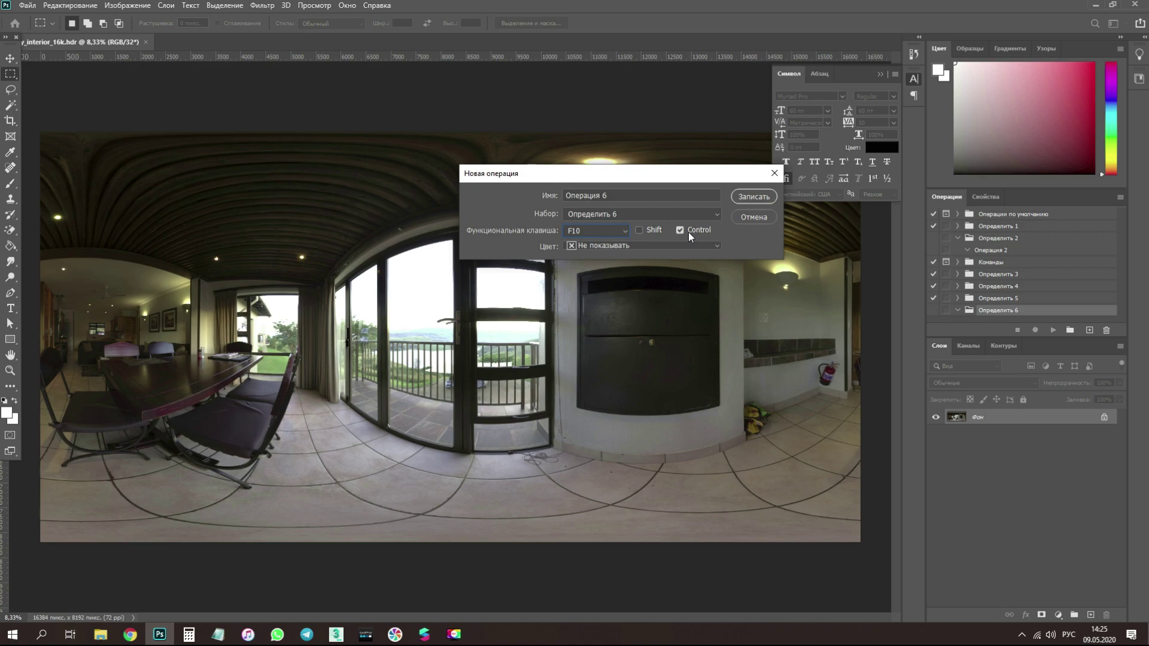
pyautogui.click(762, 198)
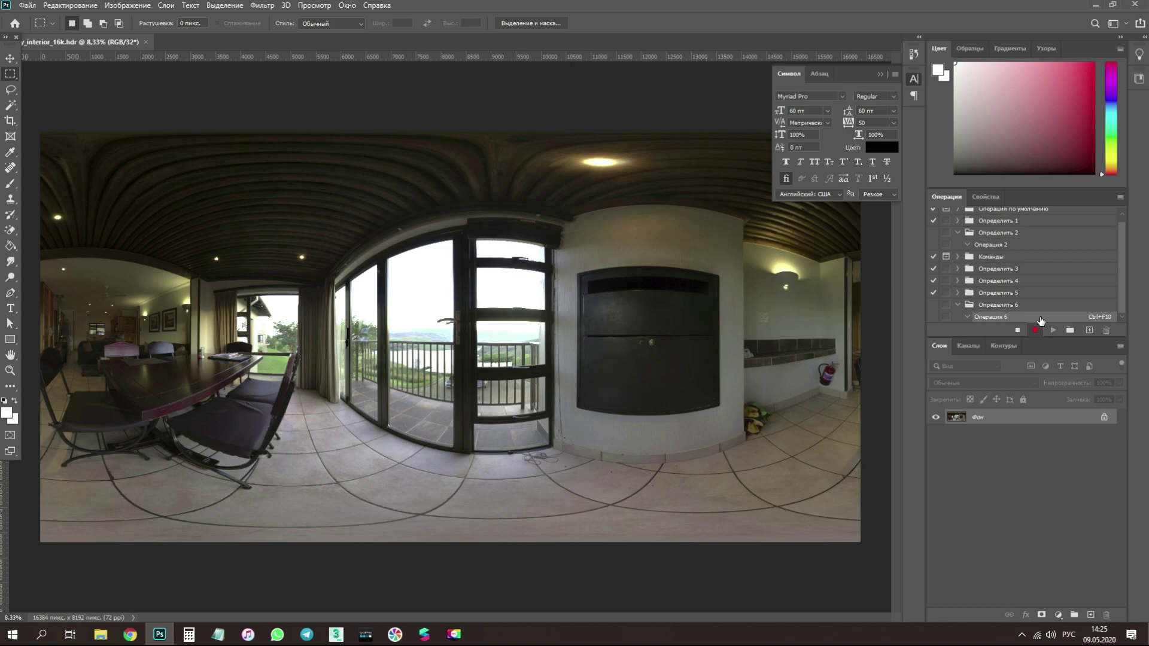
pyautogui.doubleClick(1049, 319)
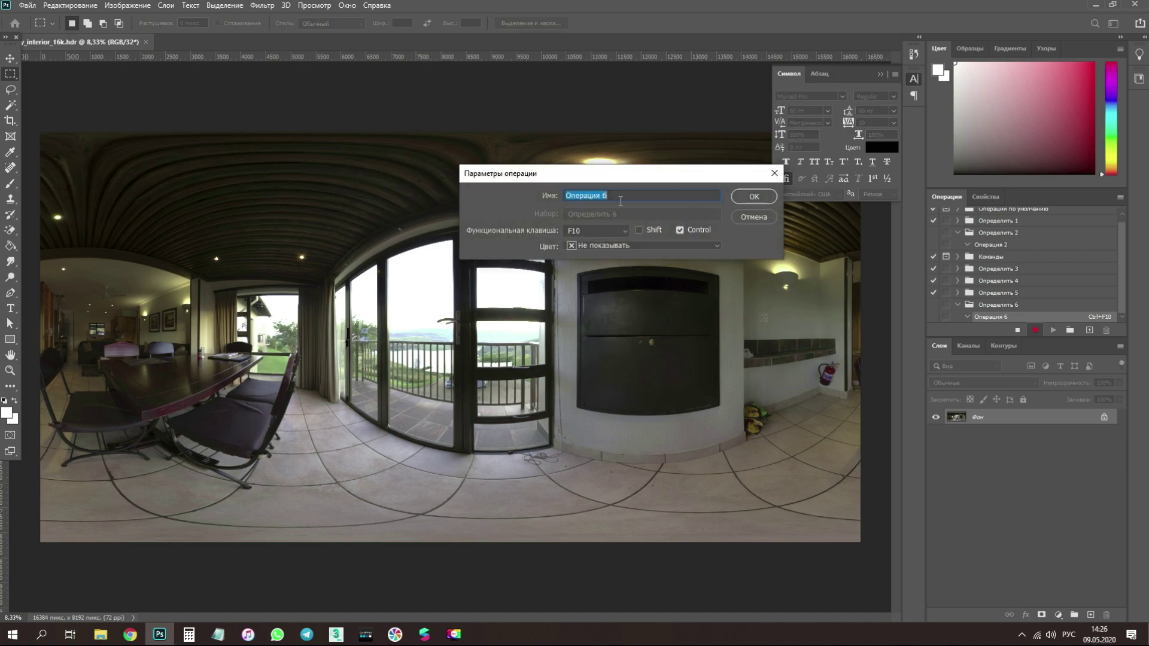
pyautogui.click(755, 197)
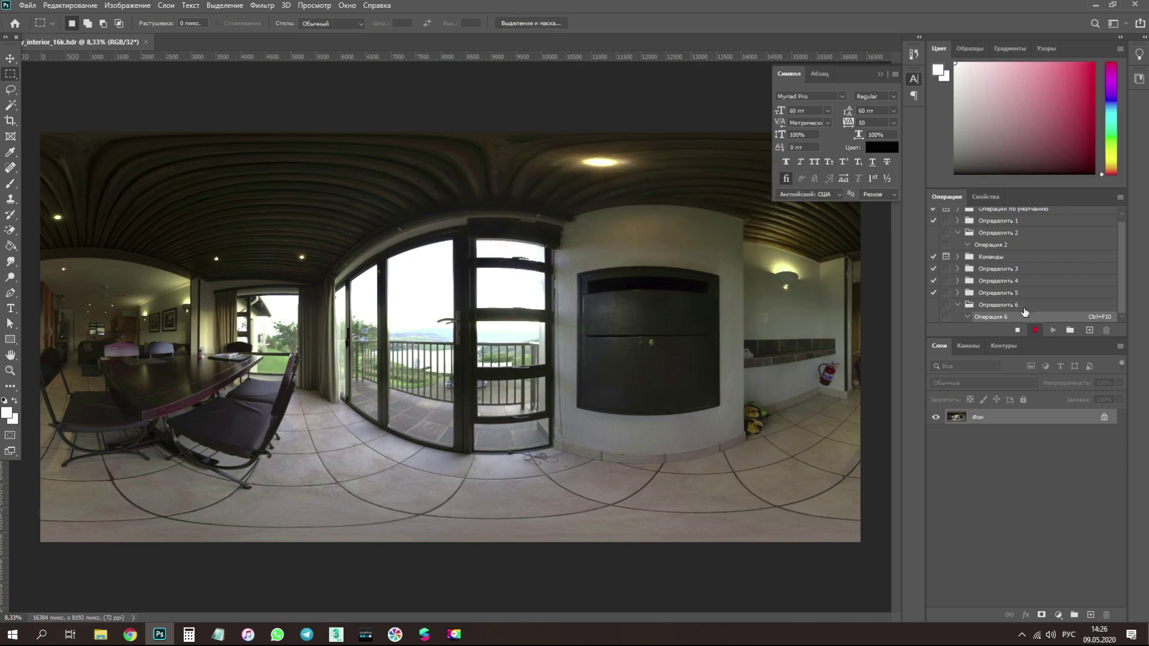
pyautogui.click(1035, 332)
# Step: Start converting the HDR panorama from the current bit depth to 16 bits per channel
pyautogui.click(127, 5)
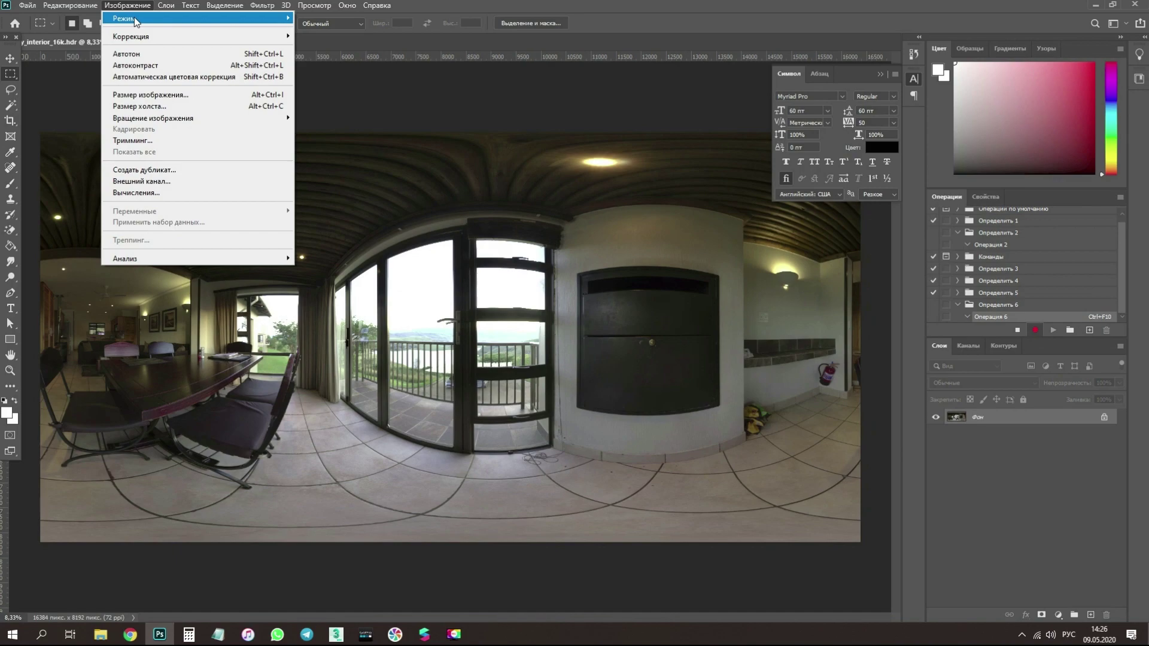
pyautogui.moveTo(136, 22)
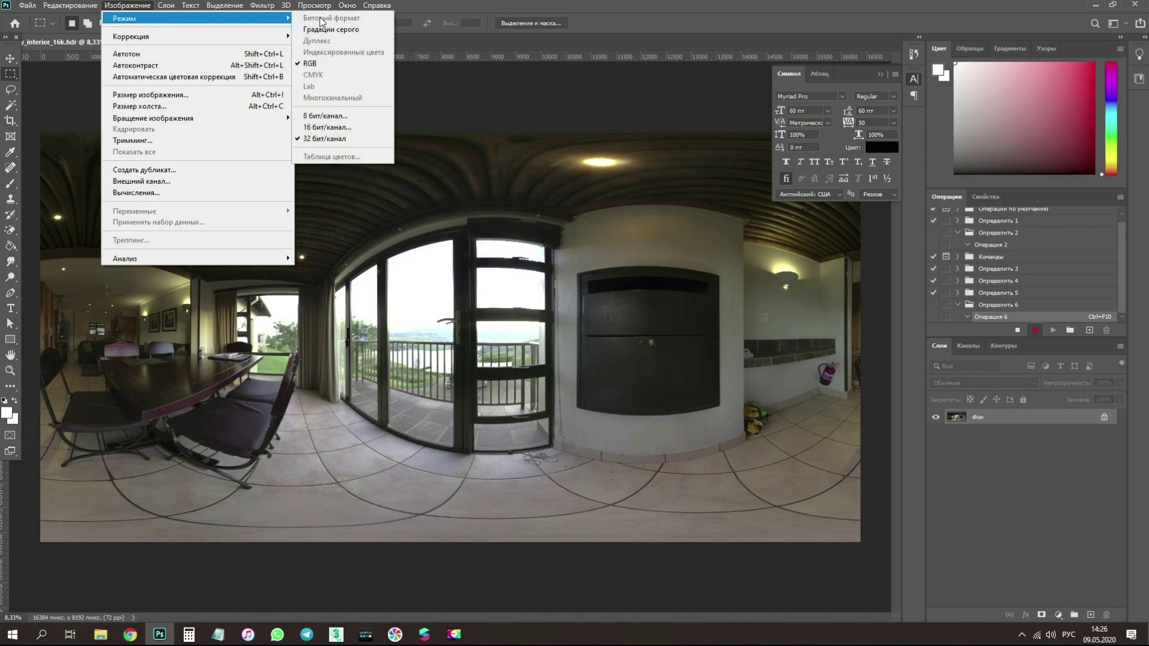
pyautogui.click(331, 129)
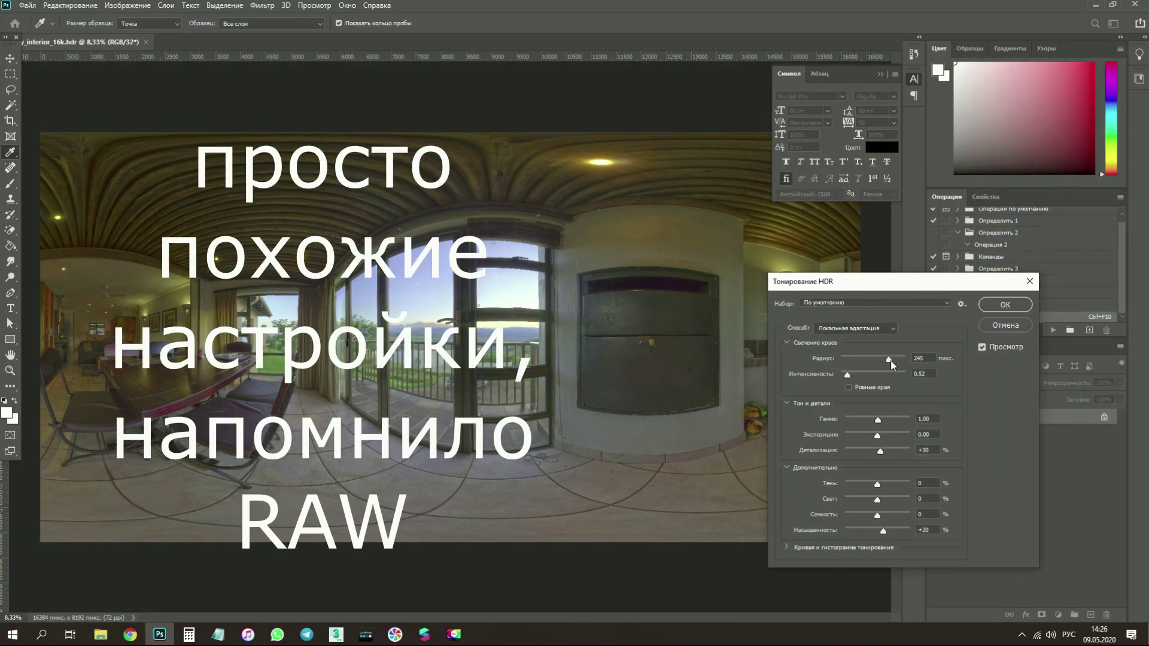
# Step: Try the Плоский preset for the HDR toning and return to the По умолчанию preset
pyautogui.click(872, 330)
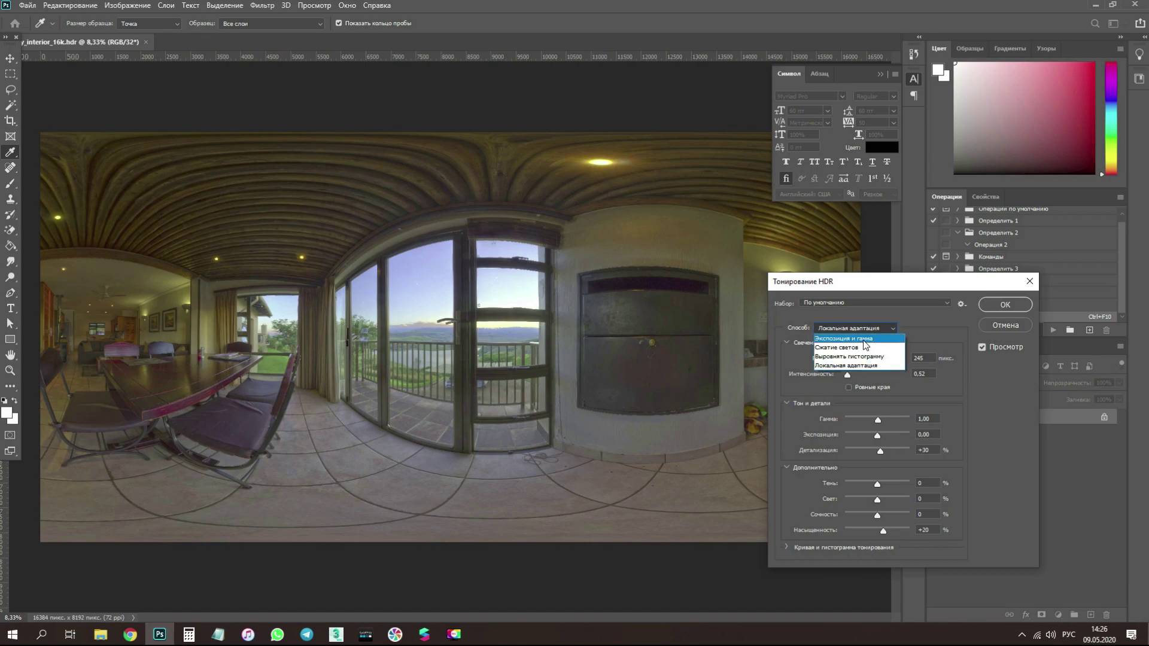
pyautogui.click(870, 302)
pyautogui.click(869, 302)
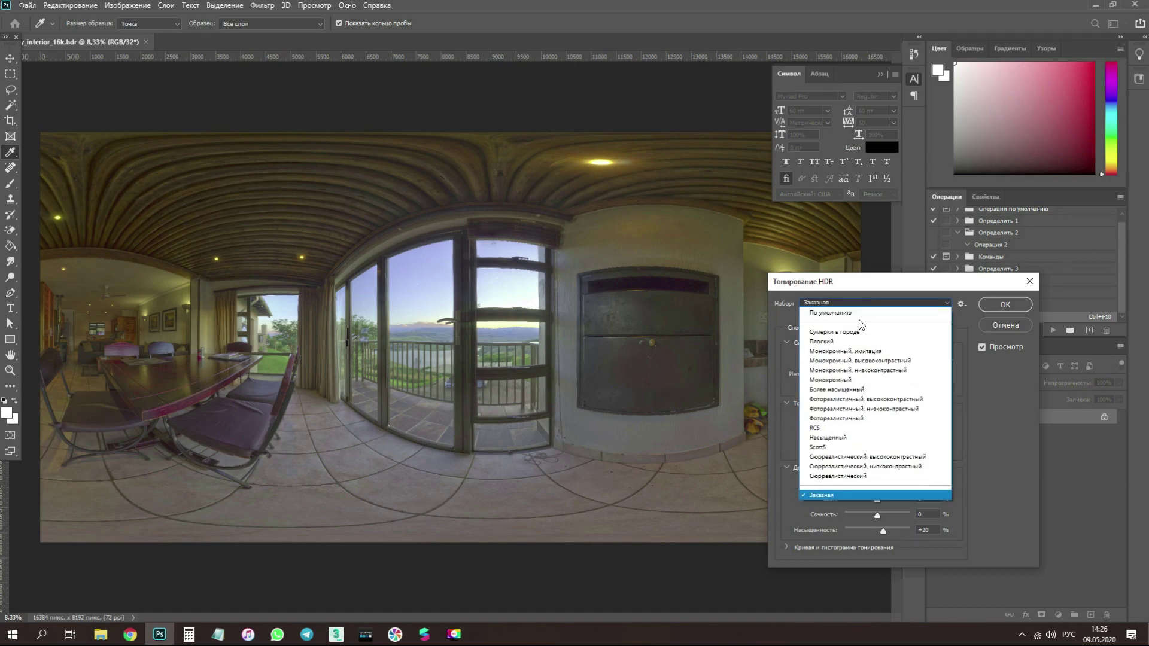
pyautogui.click(843, 339)
pyautogui.scroll(-1, 854, 303)
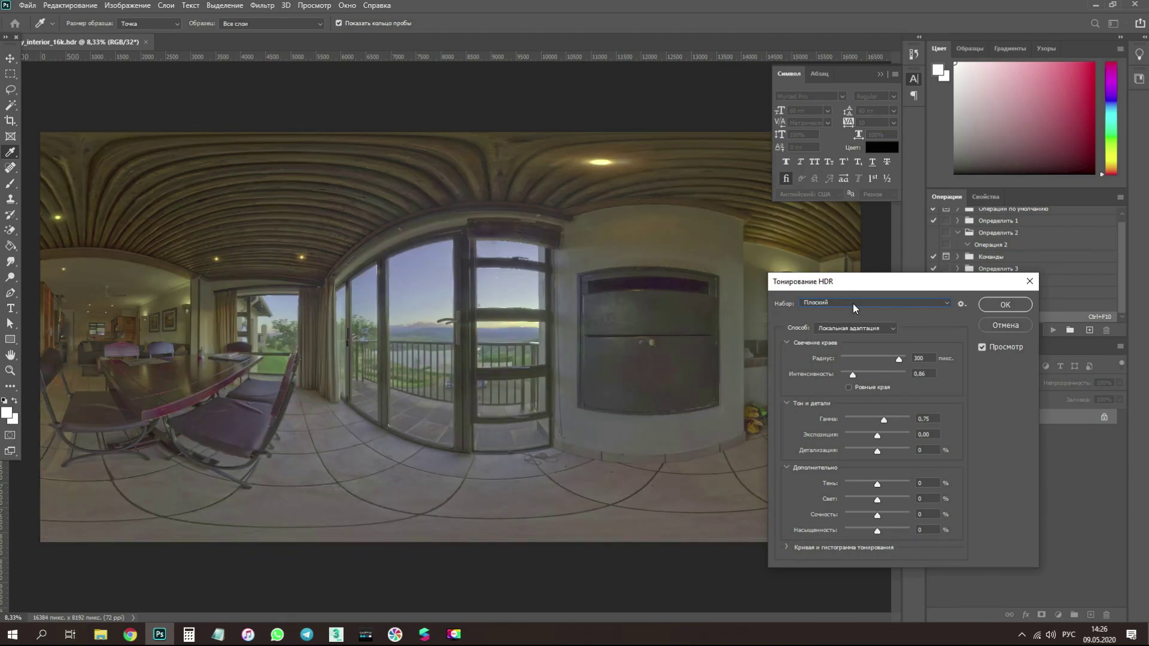
pyautogui.click(853, 304)
pyautogui.click(850, 313)
# Step: Compare the toning methods Экспозиция и гамма, Локальная адаптация and Выровнять гистограмму on the panorama
pyautogui.click(835, 328)
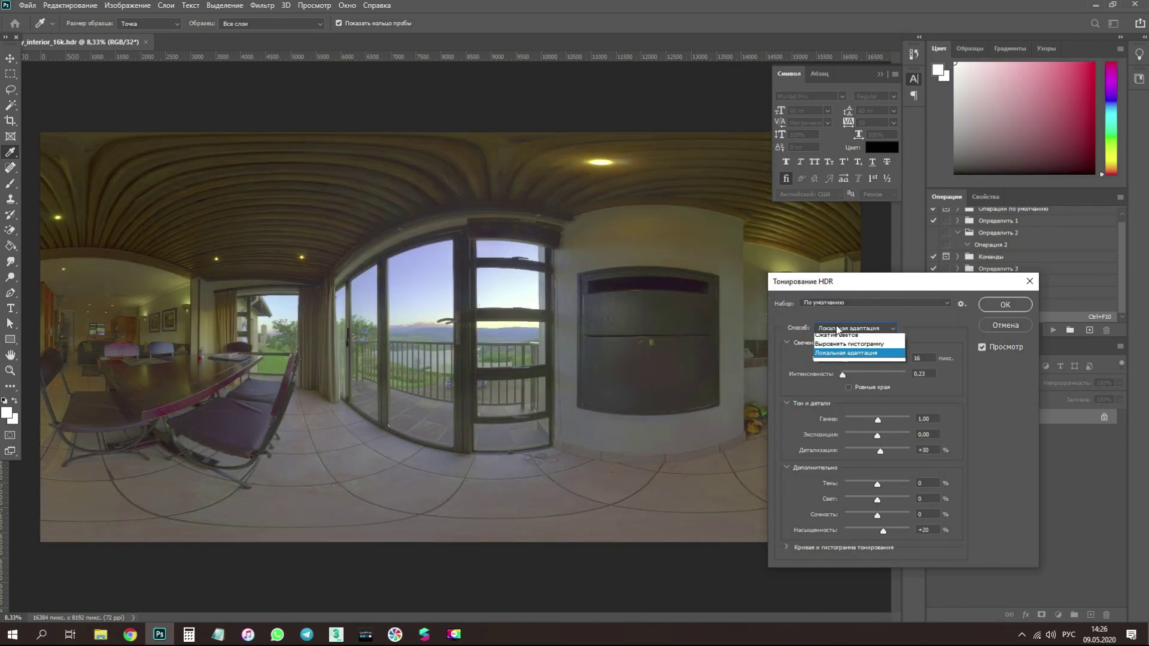
pyautogui.click(833, 339)
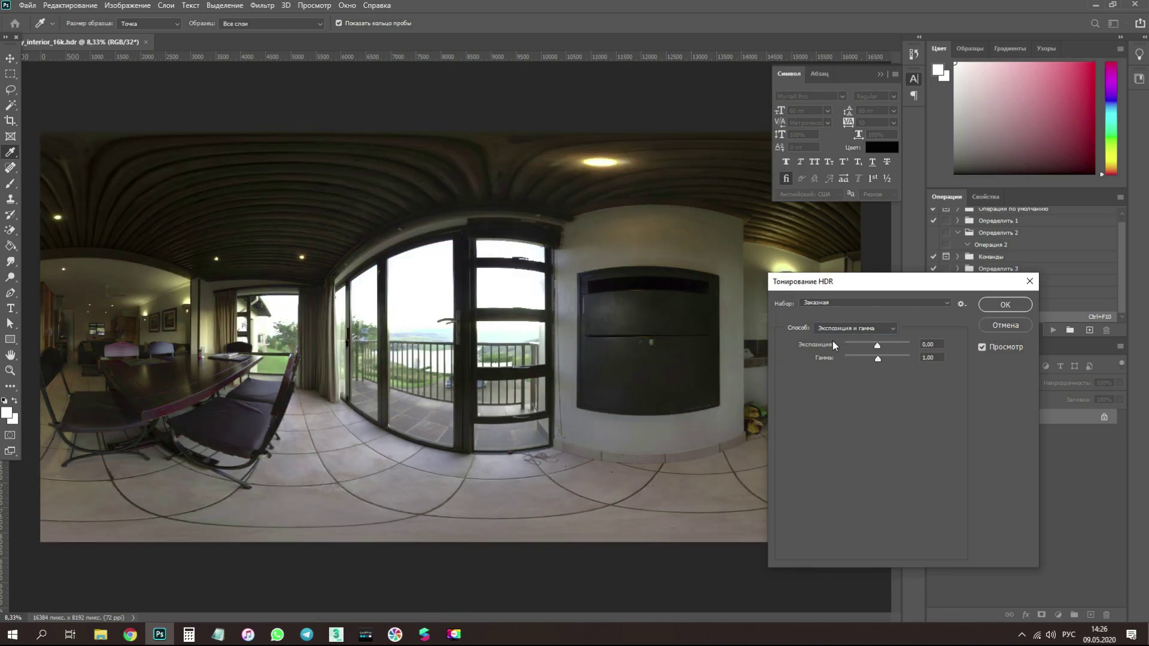
pyautogui.click(848, 331)
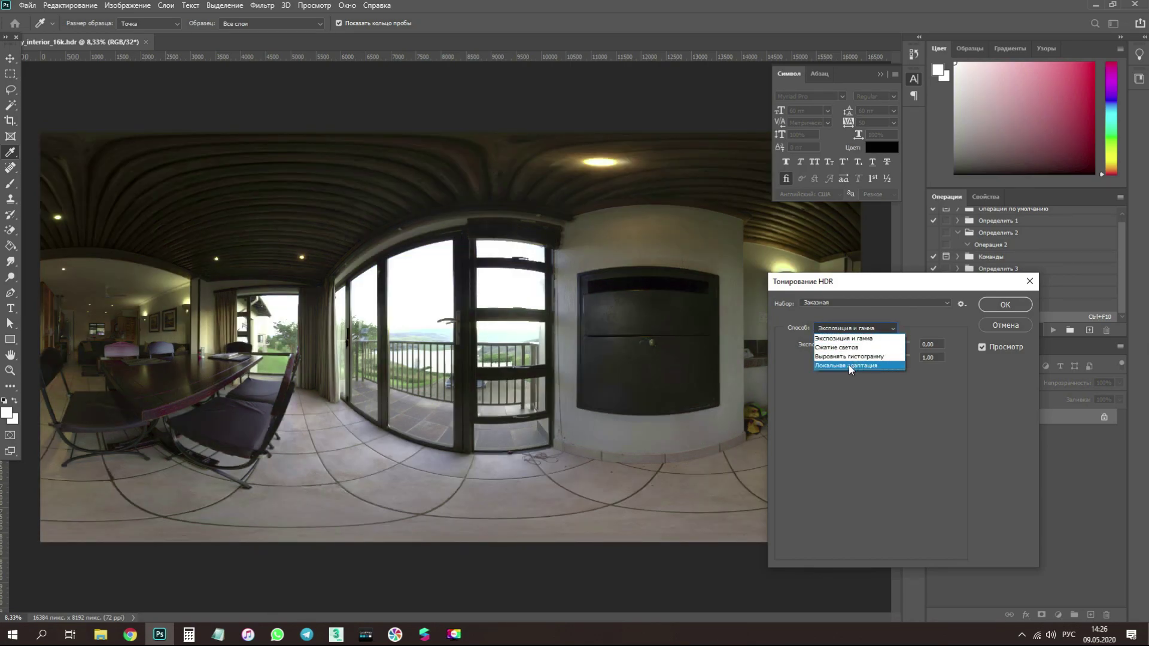
pyautogui.click(849, 364)
pyautogui.click(852, 329)
pyautogui.click(856, 358)
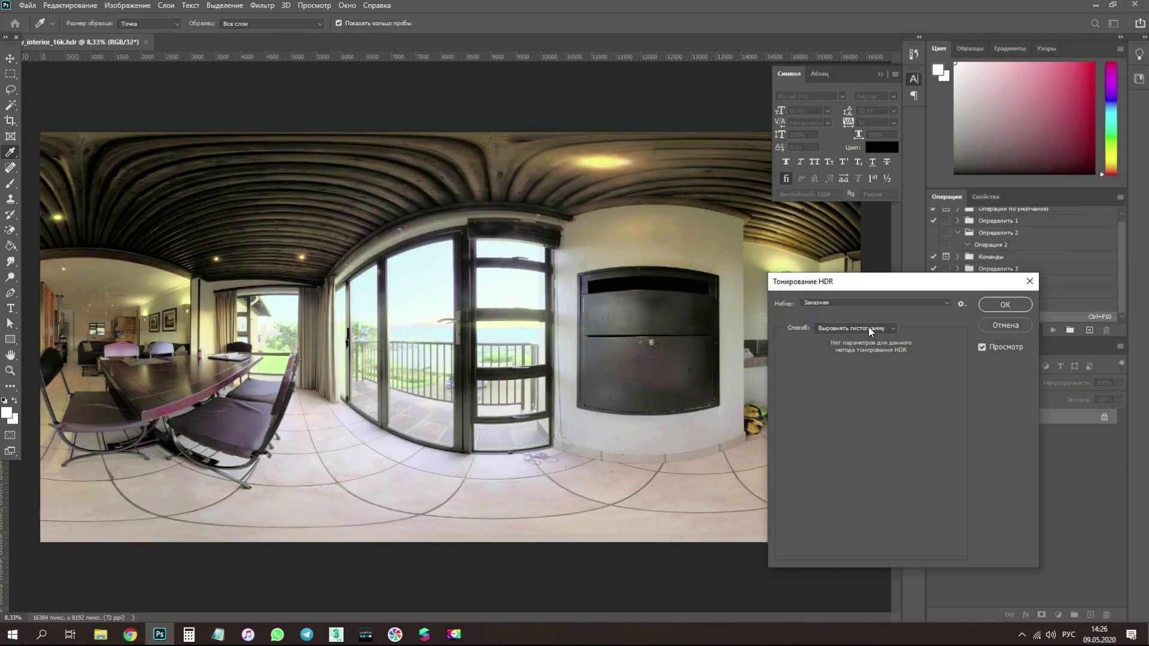
# Step: Choose the Экспозиция и гамма toning method and apply the 16-bit conversion
pyautogui.click(868, 328)
pyautogui.click(850, 339)
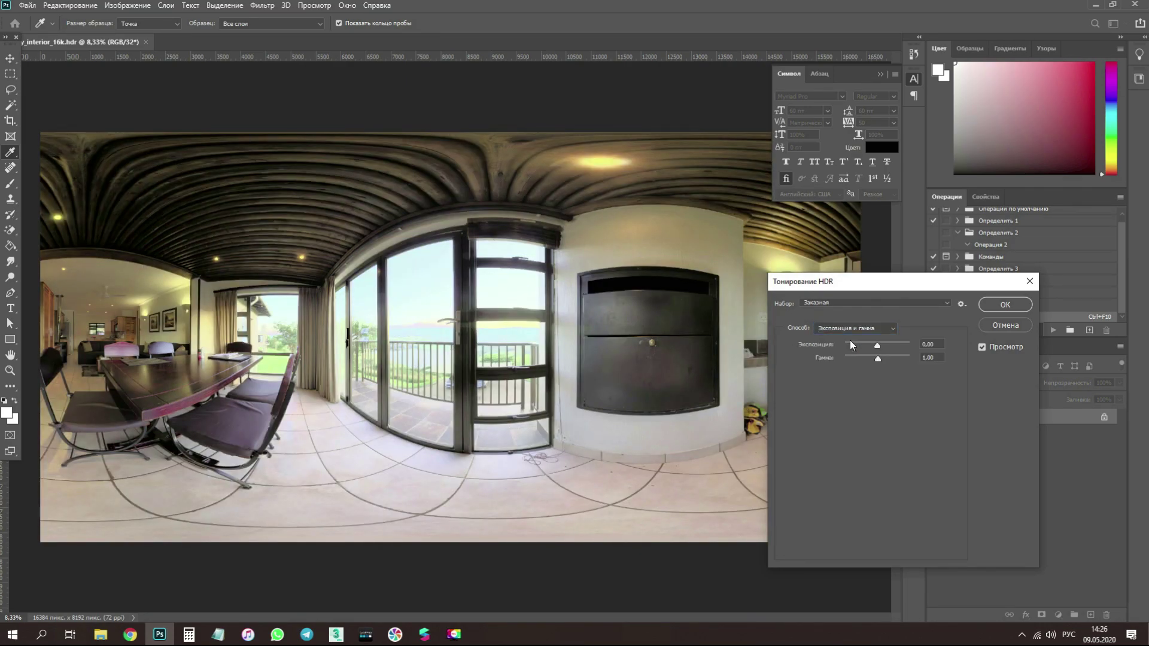
pyautogui.click(998, 304)
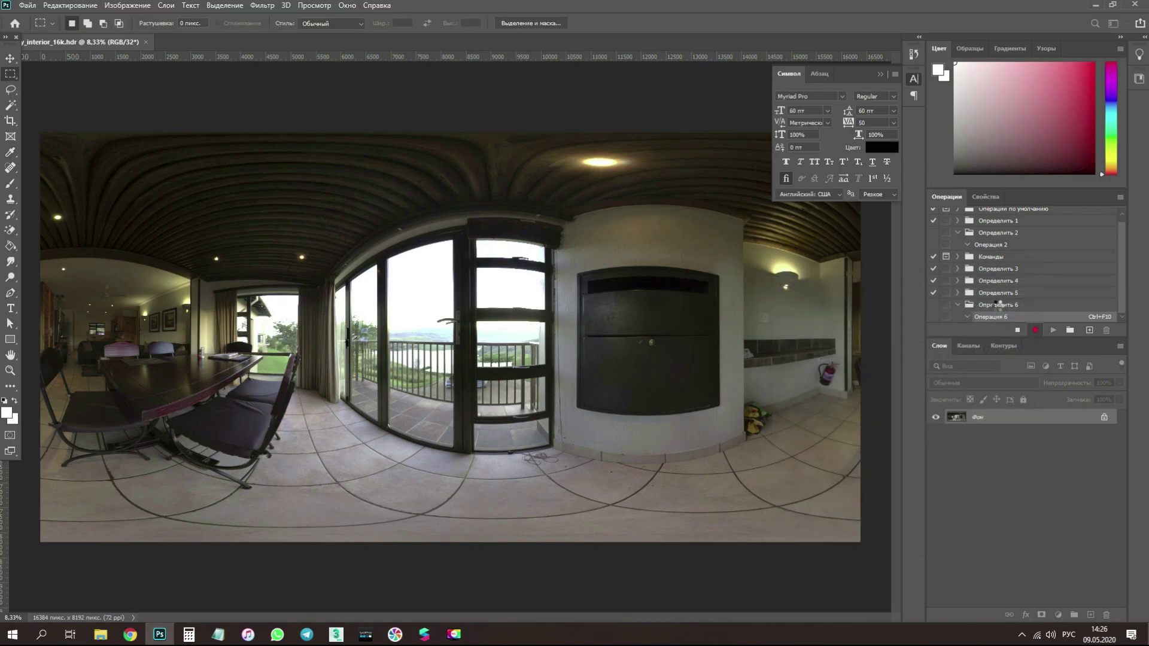
# Step: Resize the panorama proportionally to 4681 px wide by 2341 px high
pyautogui.click(127, 6)
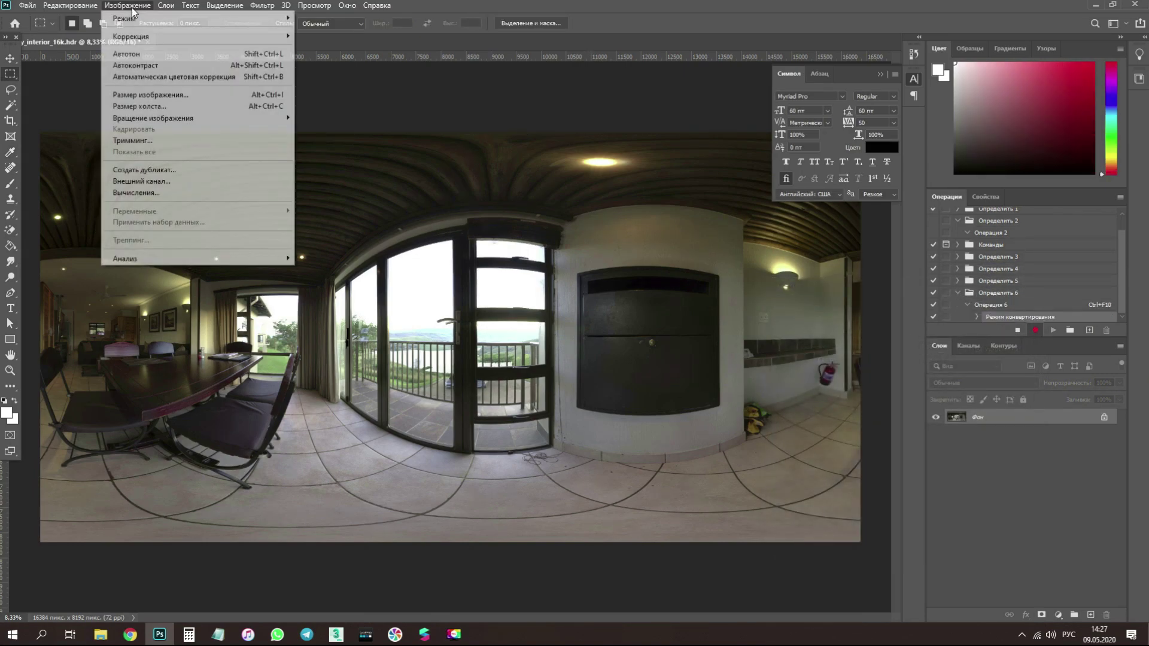
pyautogui.click(185, 101)
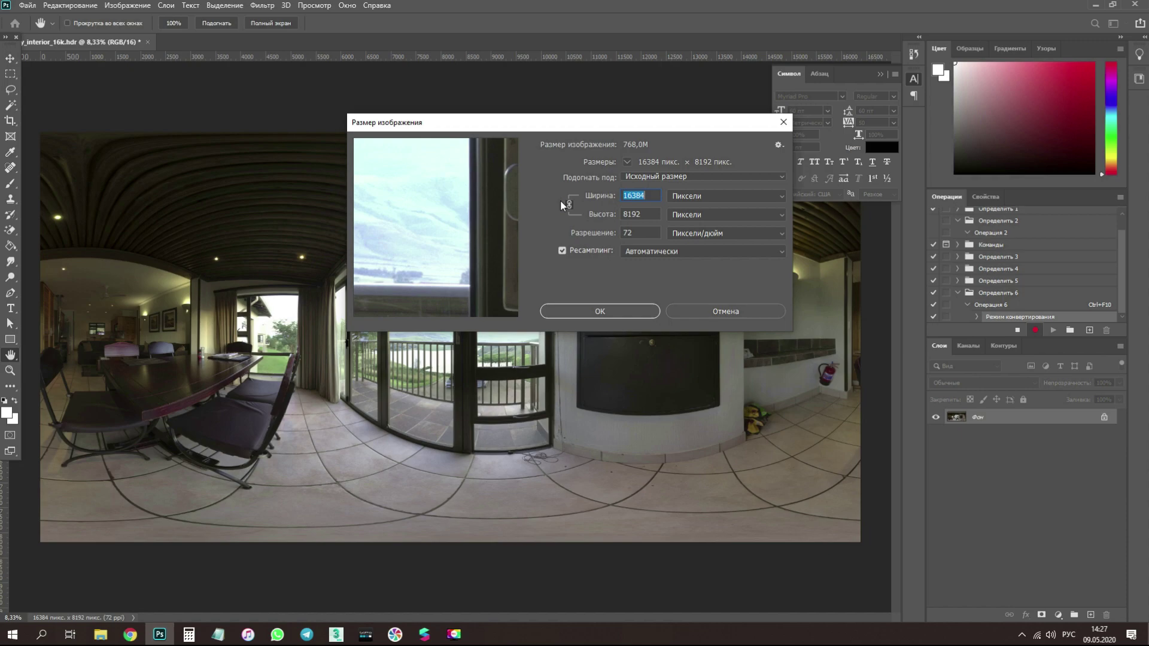
pyautogui.click(653, 199)
pyautogui.write('/')
pyautogui.write('2')
pyautogui.press('Tab')
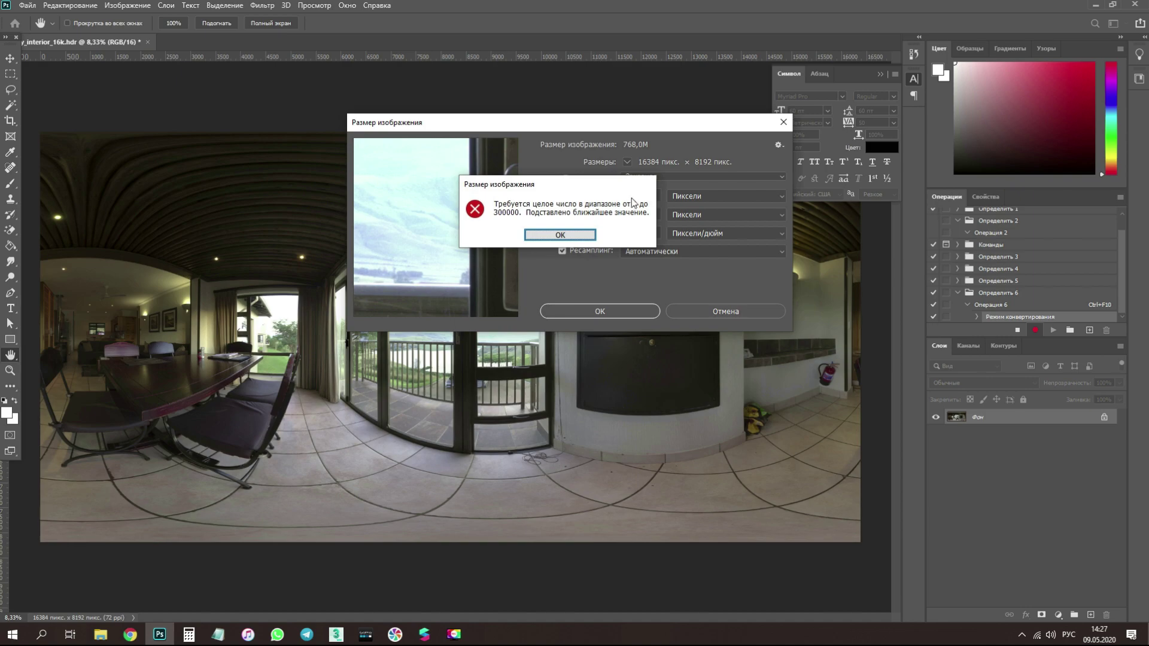
pyautogui.click(565, 235)
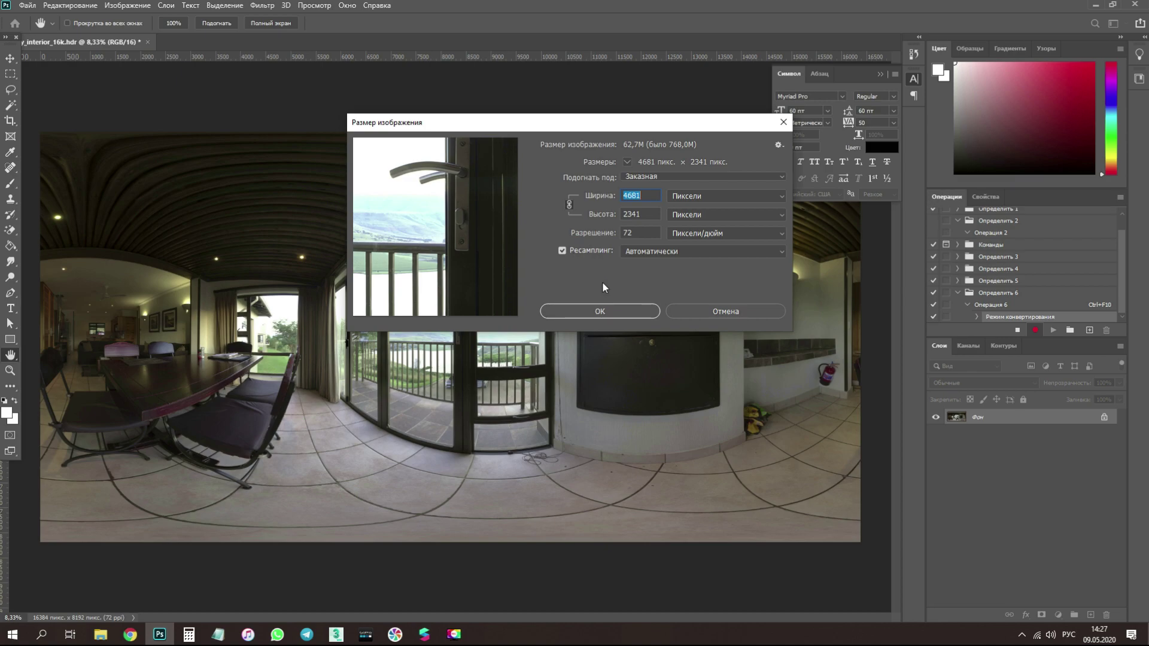
pyautogui.click(604, 311)
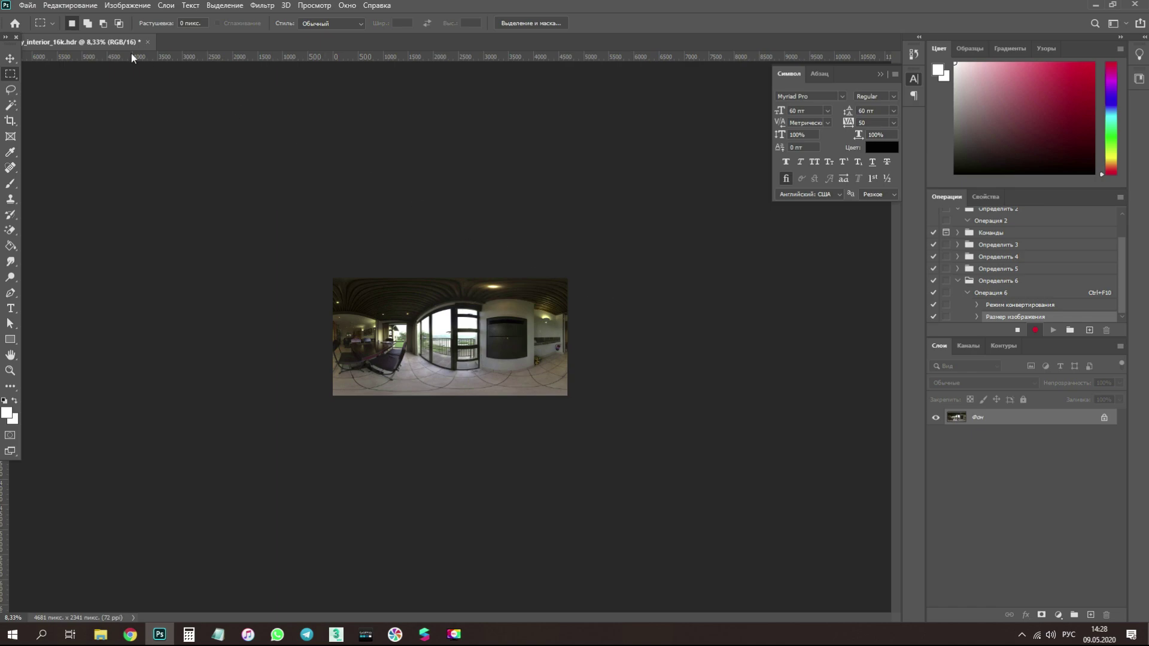
# Step: Save the panorama to the desktop as the JPEG cayley_interior_16k with medium quality, and stop recording the action
pyautogui.click(28, 6)
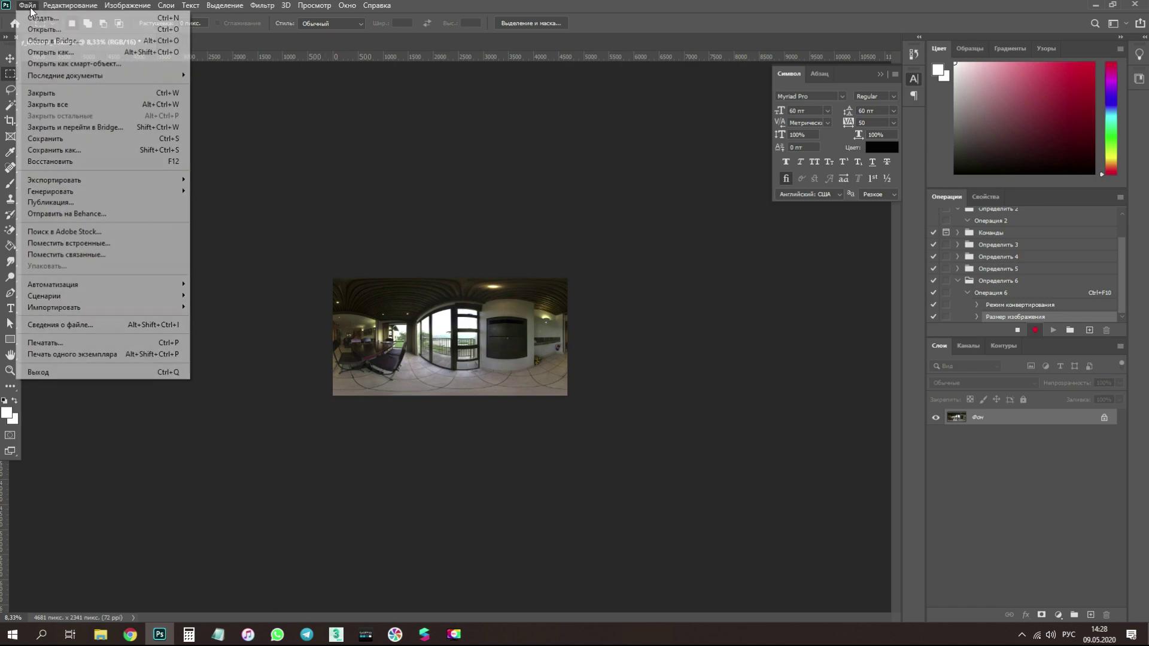
pyautogui.click(81, 149)
pyautogui.click(153, 242)
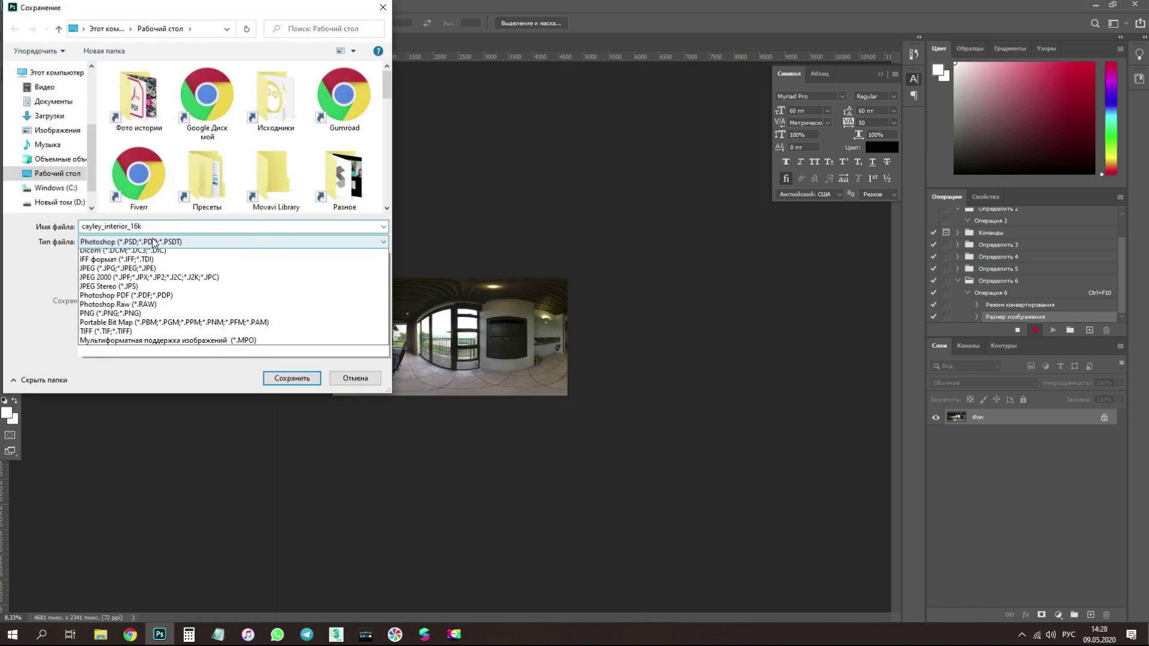
pyautogui.click(135, 302)
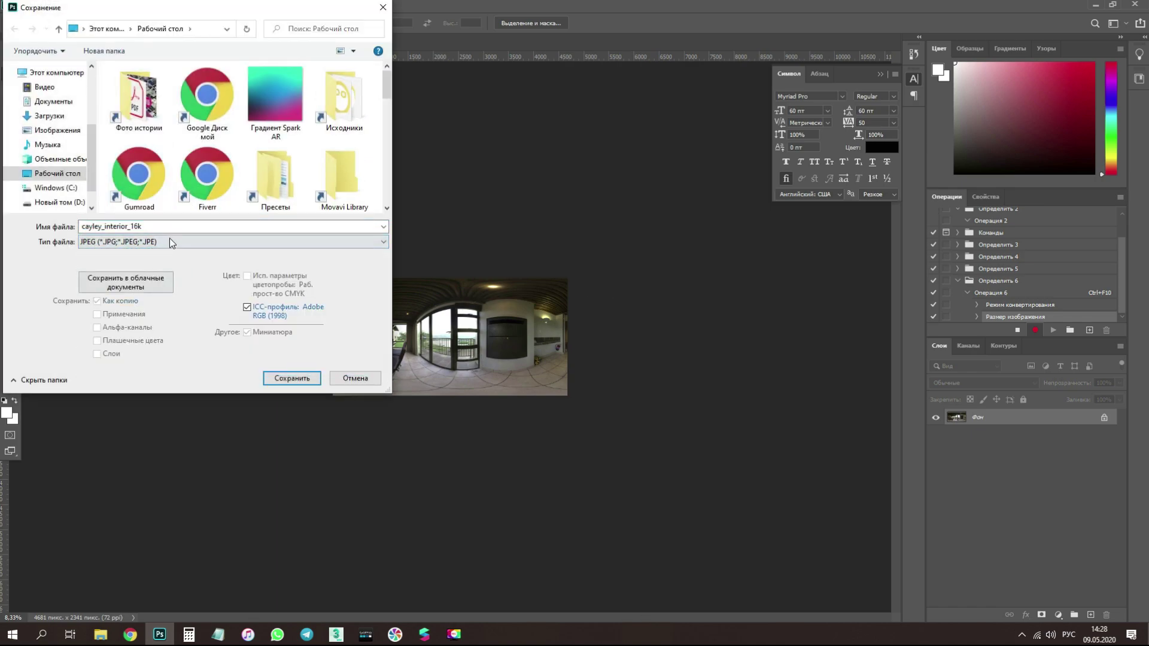
pyautogui.click(292, 378)
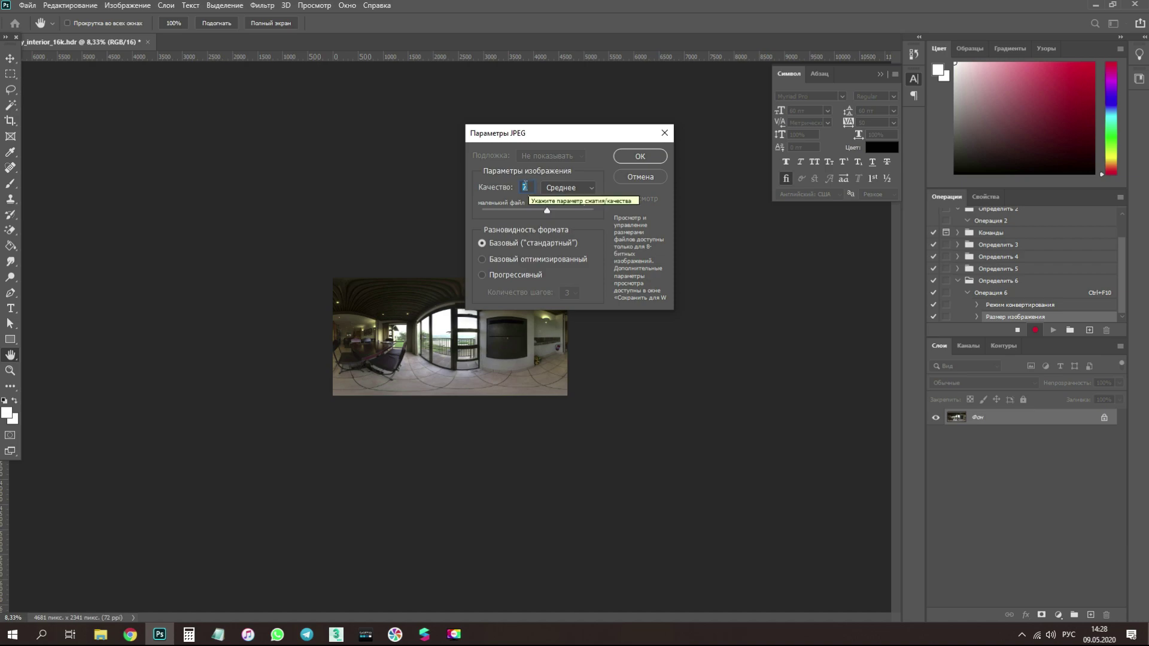
pyautogui.click(641, 156)
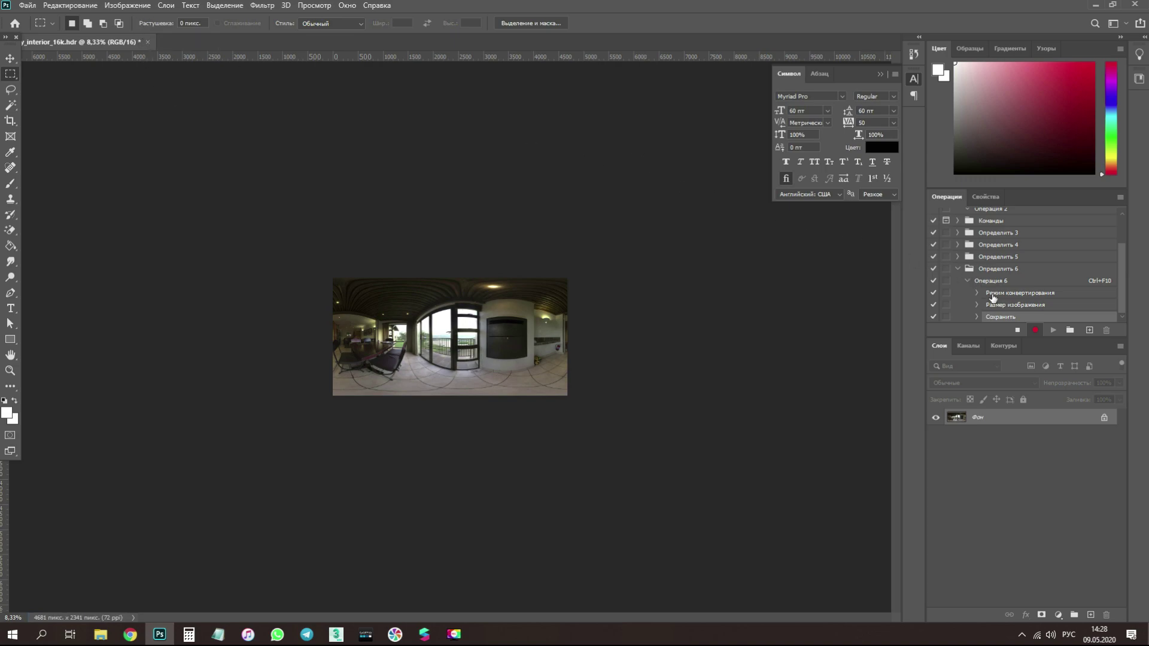
pyautogui.click(1018, 331)
# Step: Check the converted panorama's pixel dimensions in the image size settings and leave them as they are
pyautogui.click(127, 6)
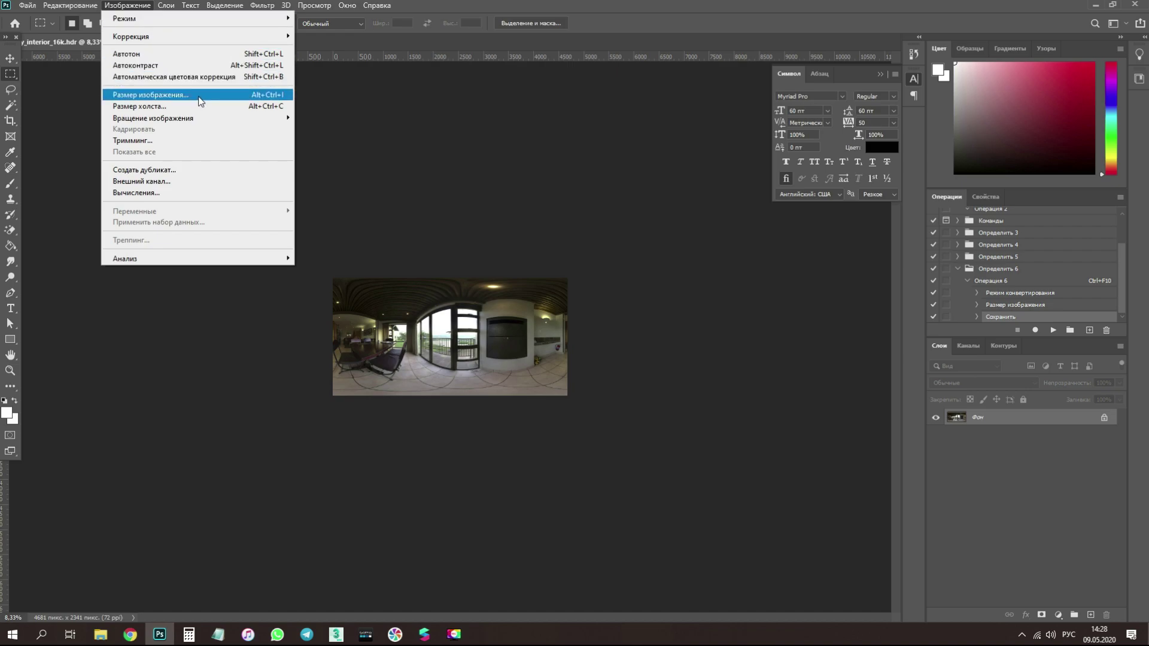
pyautogui.click(179, 95)
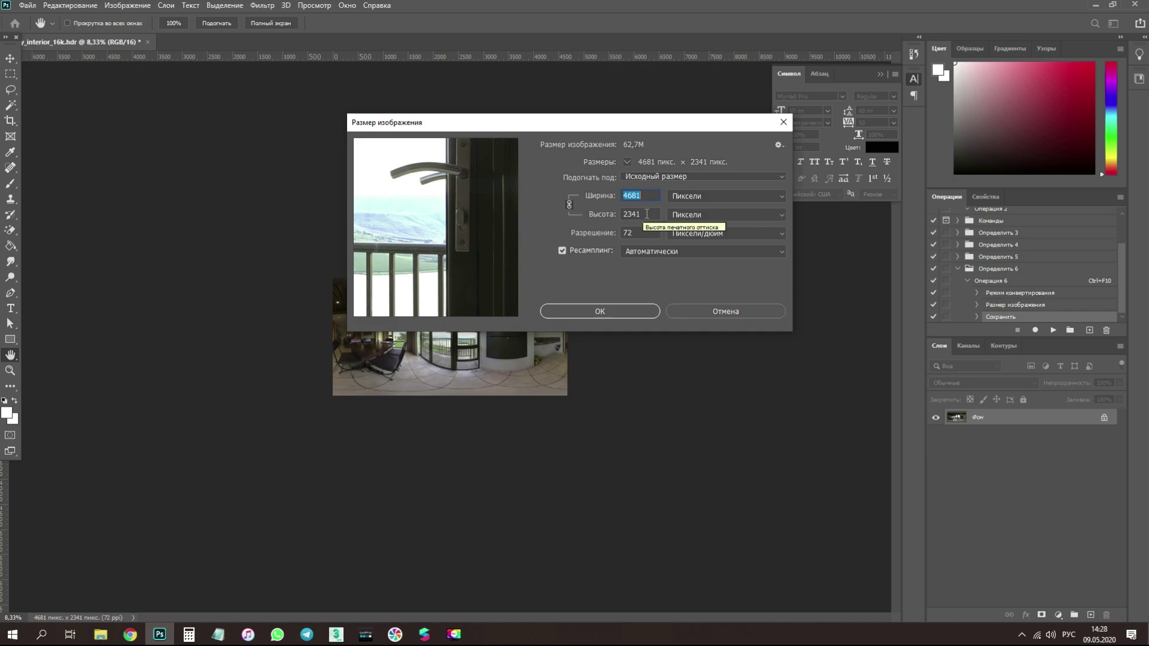
pyautogui.click(747, 310)
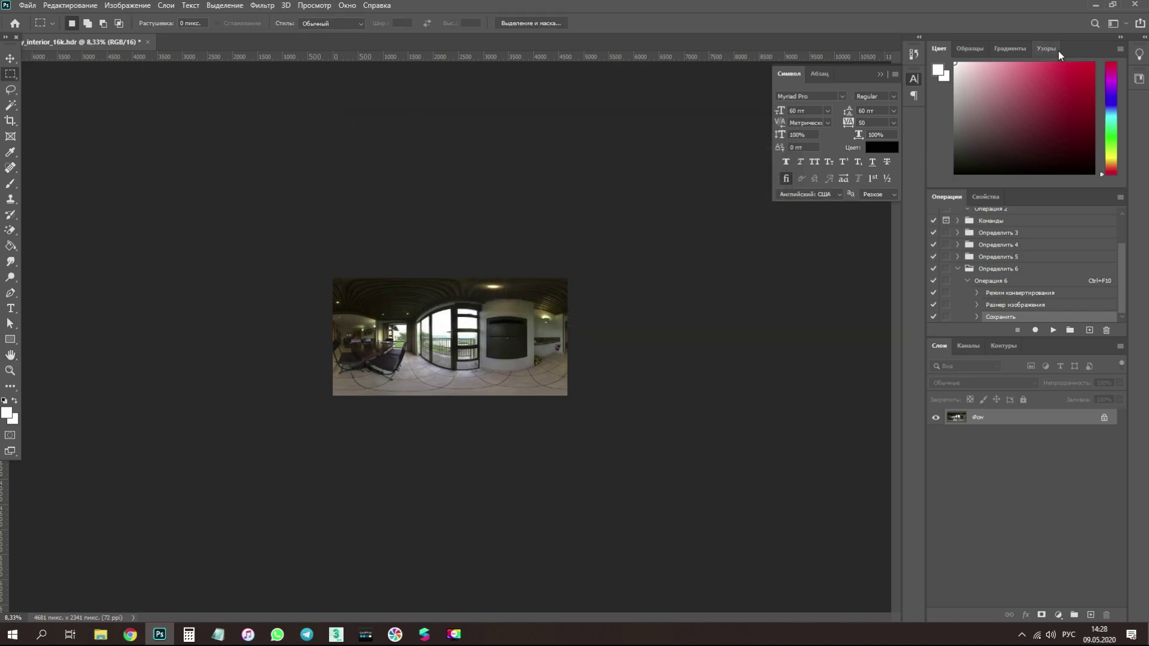
# Step: View the exported cayley_interior_16k JPEG from the desktop in the image viewer, and close it
pyautogui.click(1097, 5)
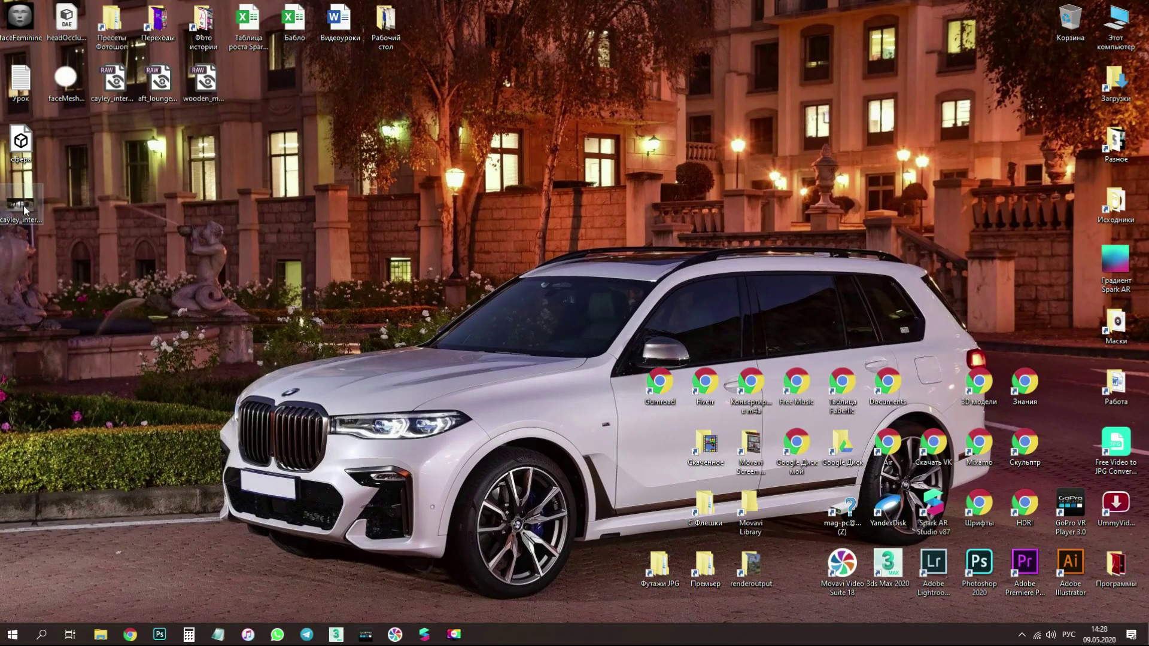
pyautogui.doubleClick(23, 206)
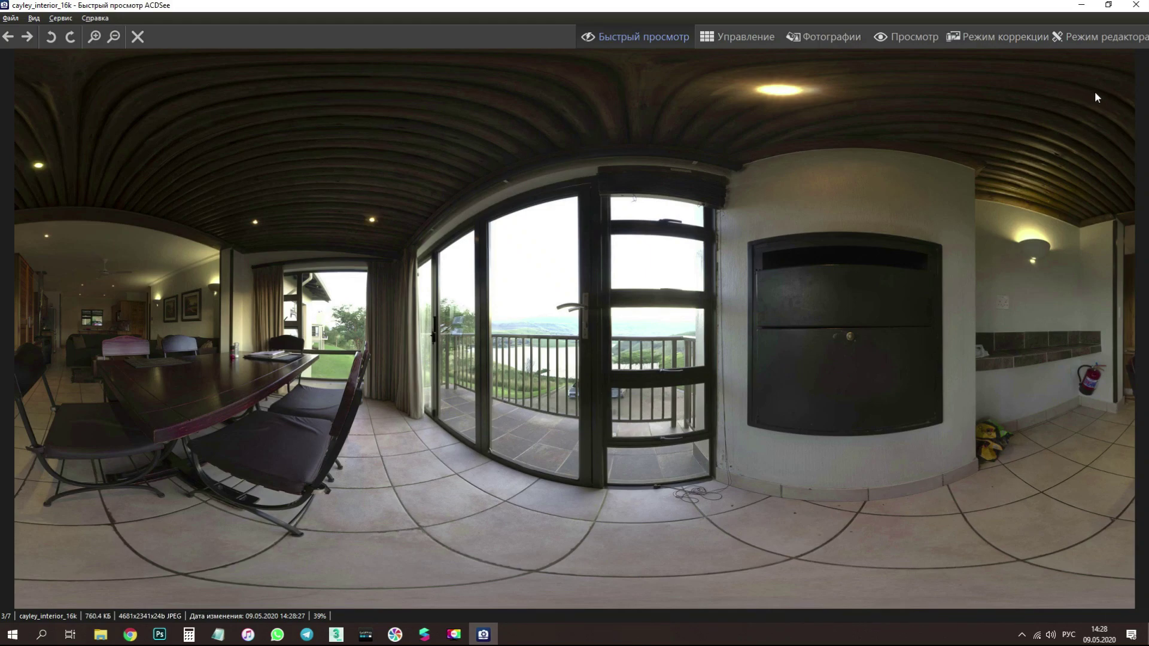
pyautogui.click(1136, 4)
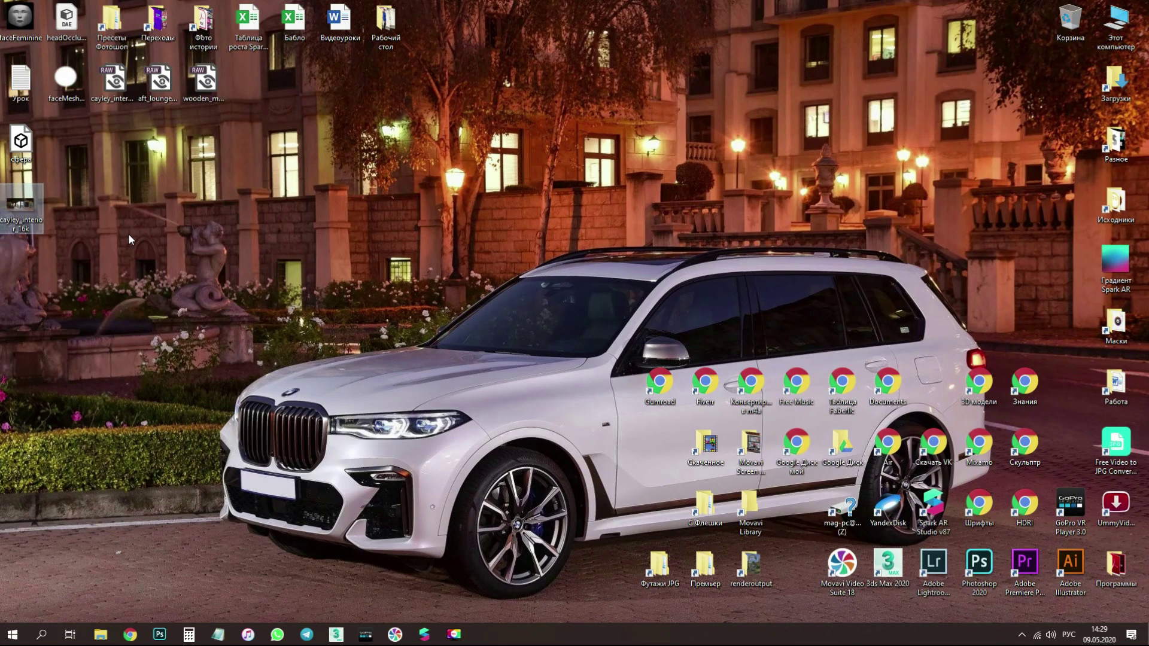
# Step: Check the cayley_interior_16k JPEG's file size in its properties, and calculate 1,1 × 3 + 0,25 in the calculator
pyautogui.hotkey('alt', 'Return')
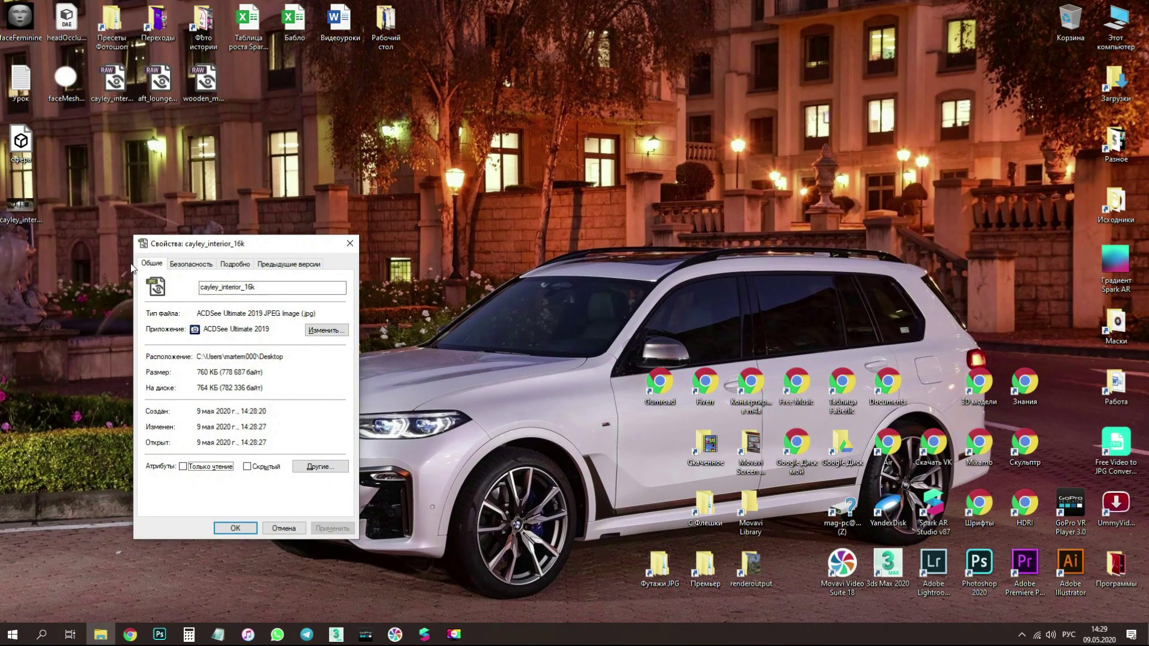
pyautogui.moveTo(197, 373); pyautogui.dragTo(218, 372)
pyautogui.click(201, 628)
pyautogui.write('1,1*3')
pyautogui.press('Return')
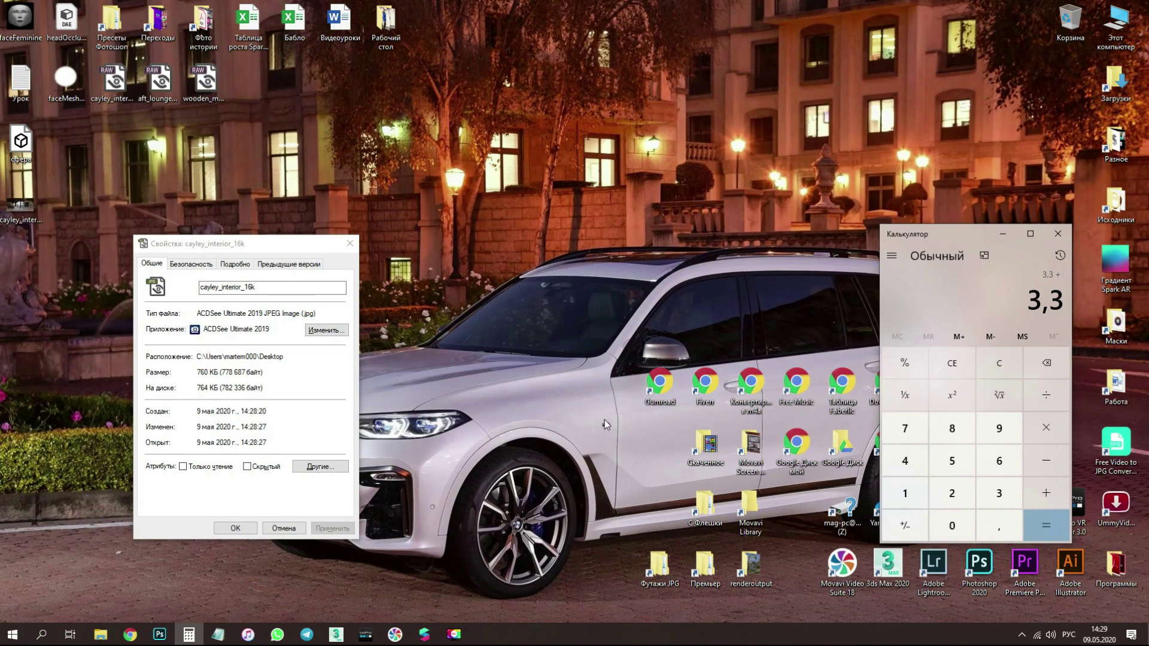
pyautogui.write('0,25')
pyautogui.press('Return')
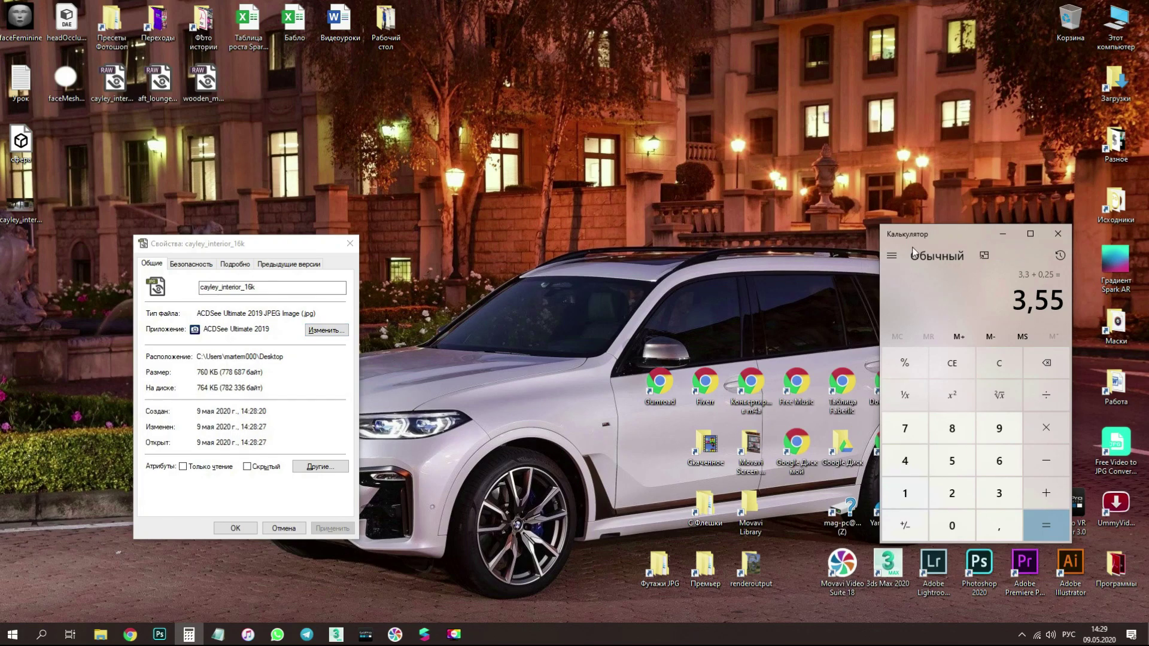
pyautogui.click(1058, 234)
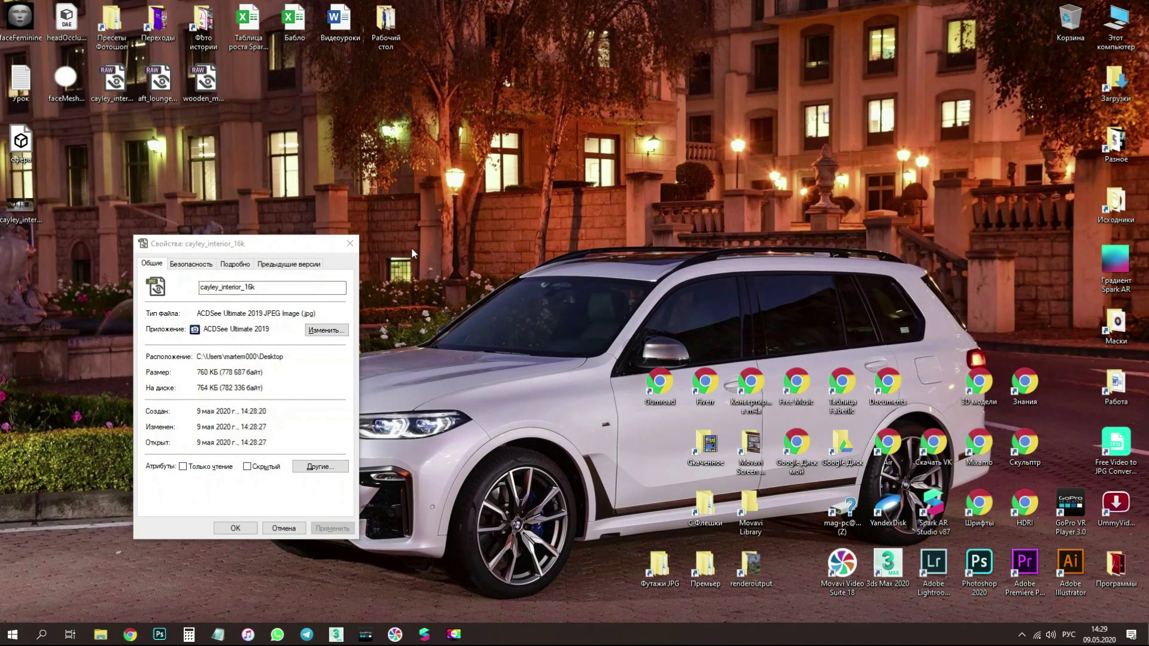
pyautogui.click(354, 244)
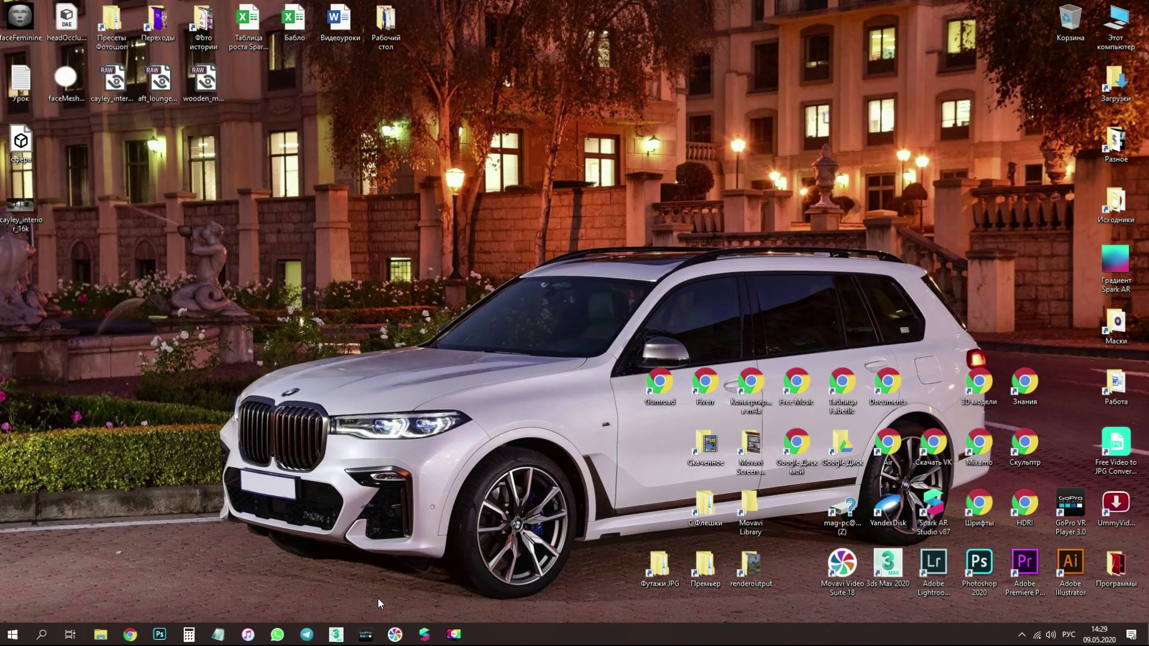
# Step: Load the cayley_interior_16k JPEG from the desktop into GoPro VR Player and maximize the player window
pyautogui.click(366, 635)
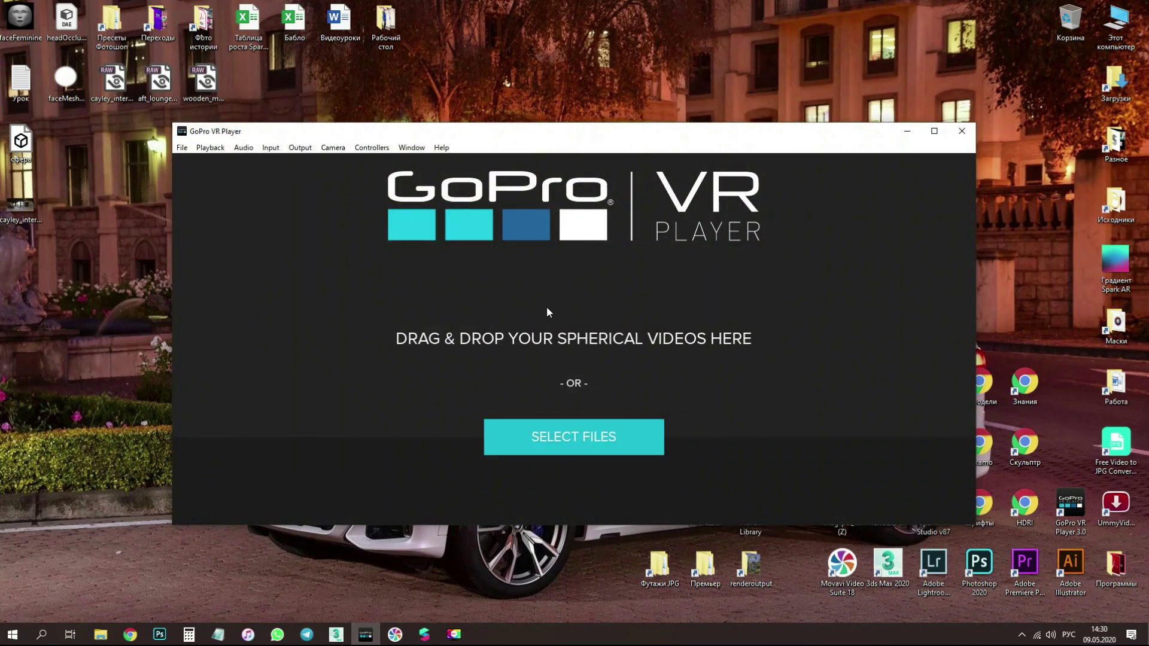
pyautogui.moveTo(40, 223); pyautogui.dragTo(32, 207)
pyautogui.moveTo(410, 247); pyautogui.dragTo(410, 245)
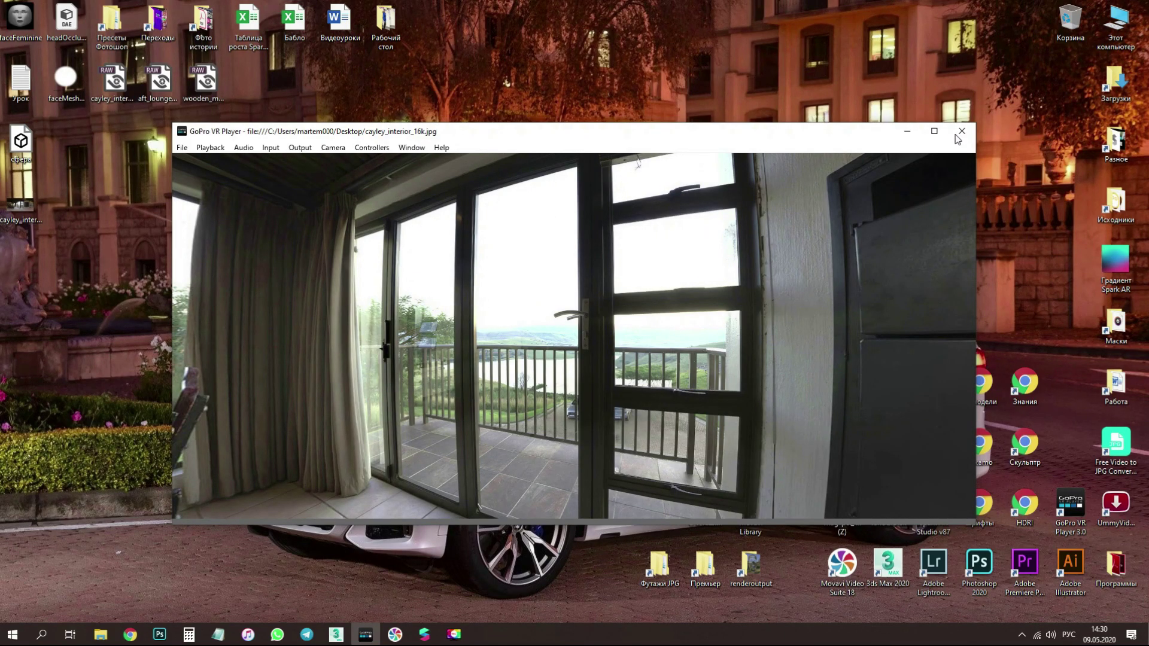
pyautogui.click(934, 132)
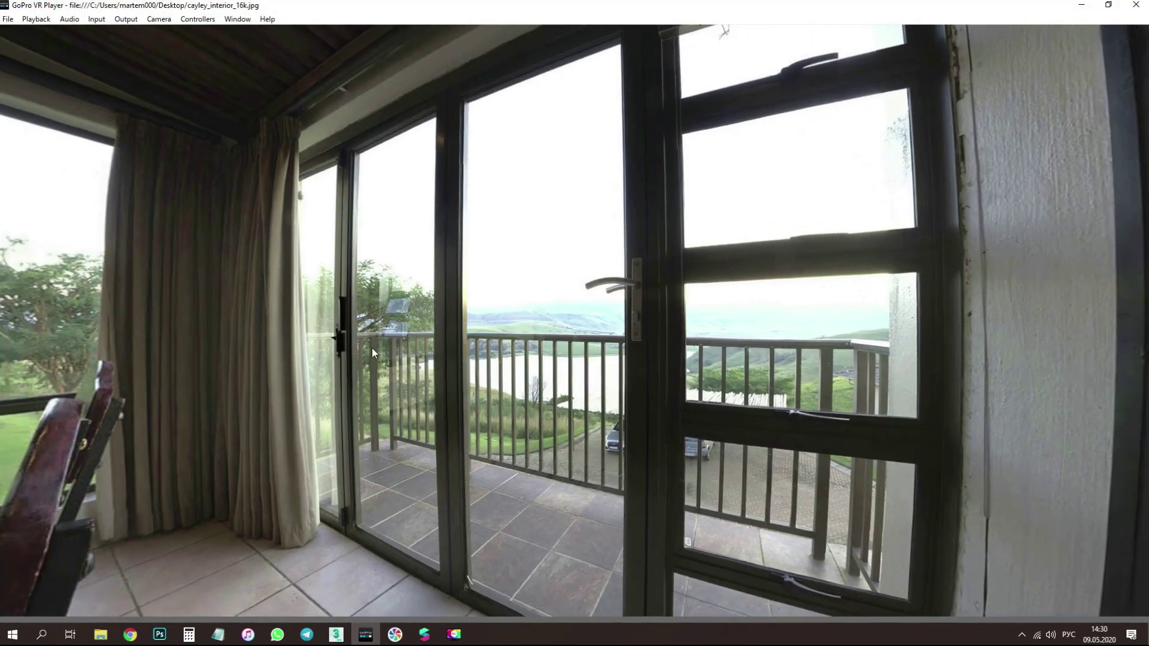
# Step: Examine the spherical panorama in all directions and at different zoom levels, and close the player
pyautogui.moveTo(372, 347); pyautogui.dragTo(708, 308)
pyautogui.scroll(-6, 707, 308)
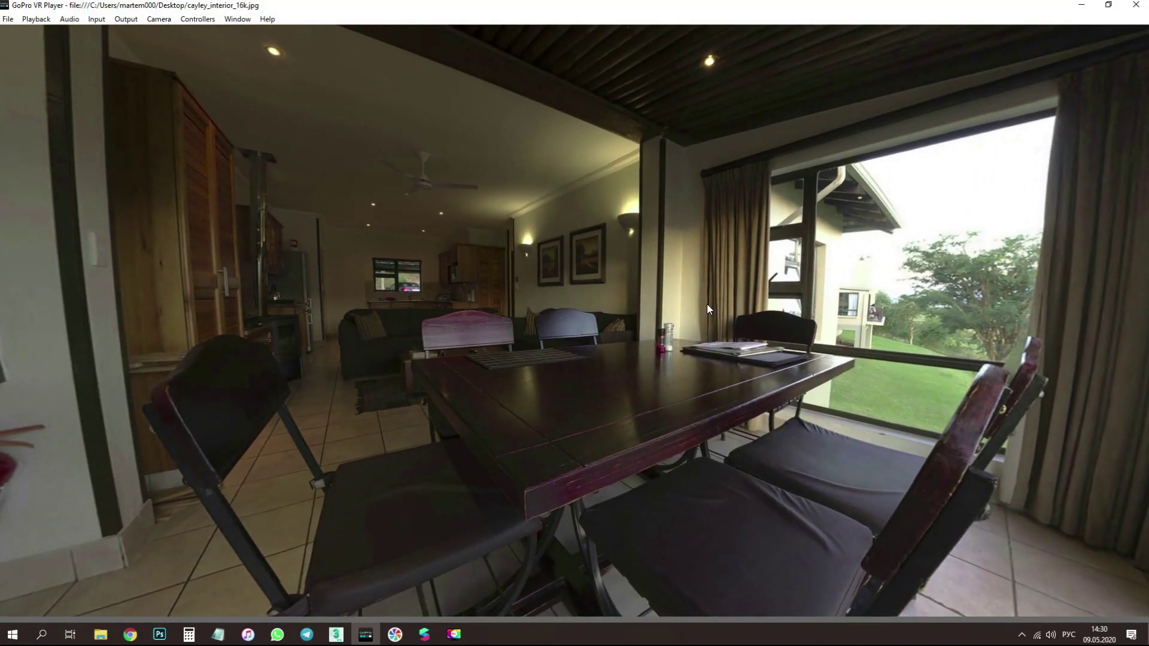
pyautogui.scroll(-8, 707, 309)
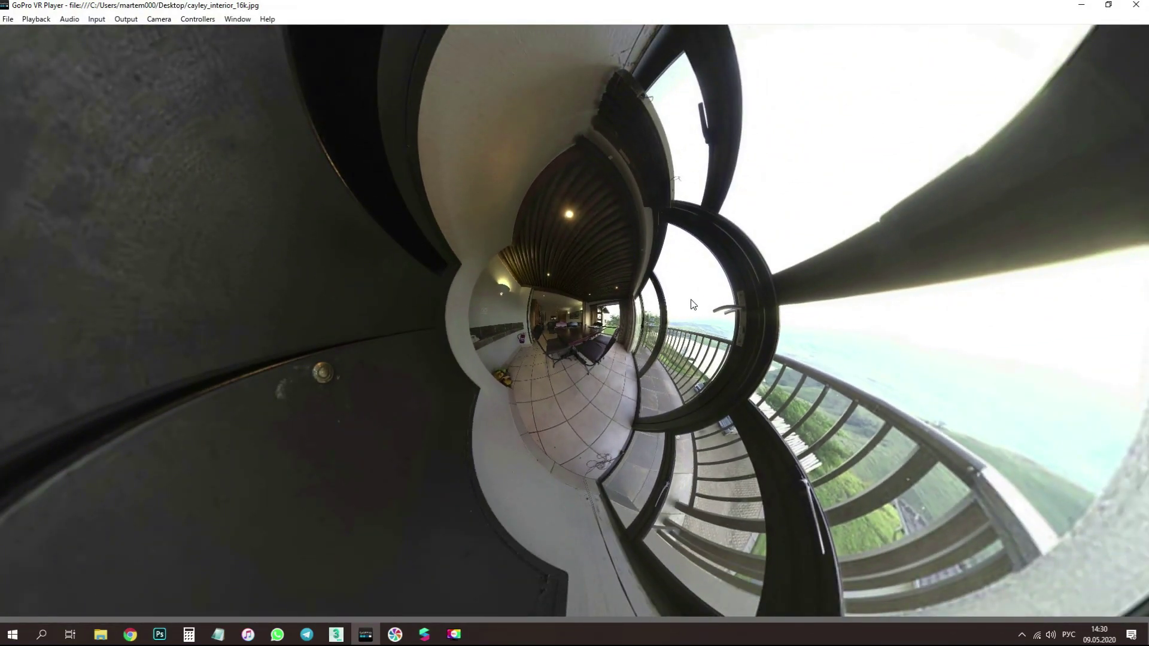
pyautogui.moveTo(693, 305); pyautogui.dragTo(803, 369)
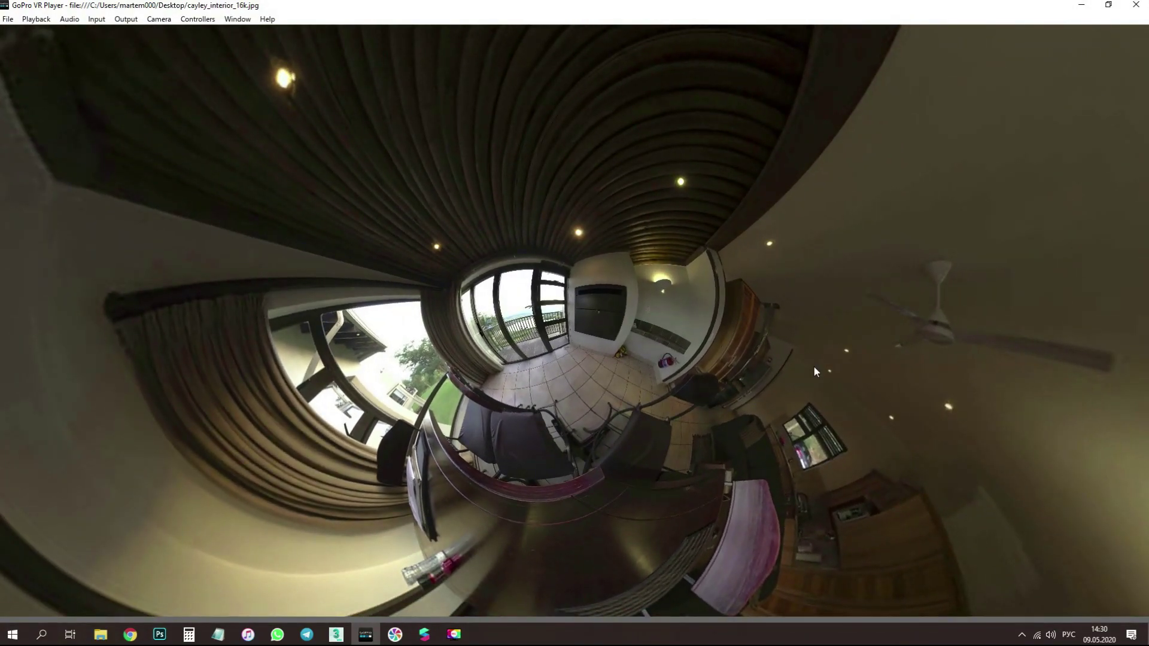
pyautogui.scroll(8, 814, 367)
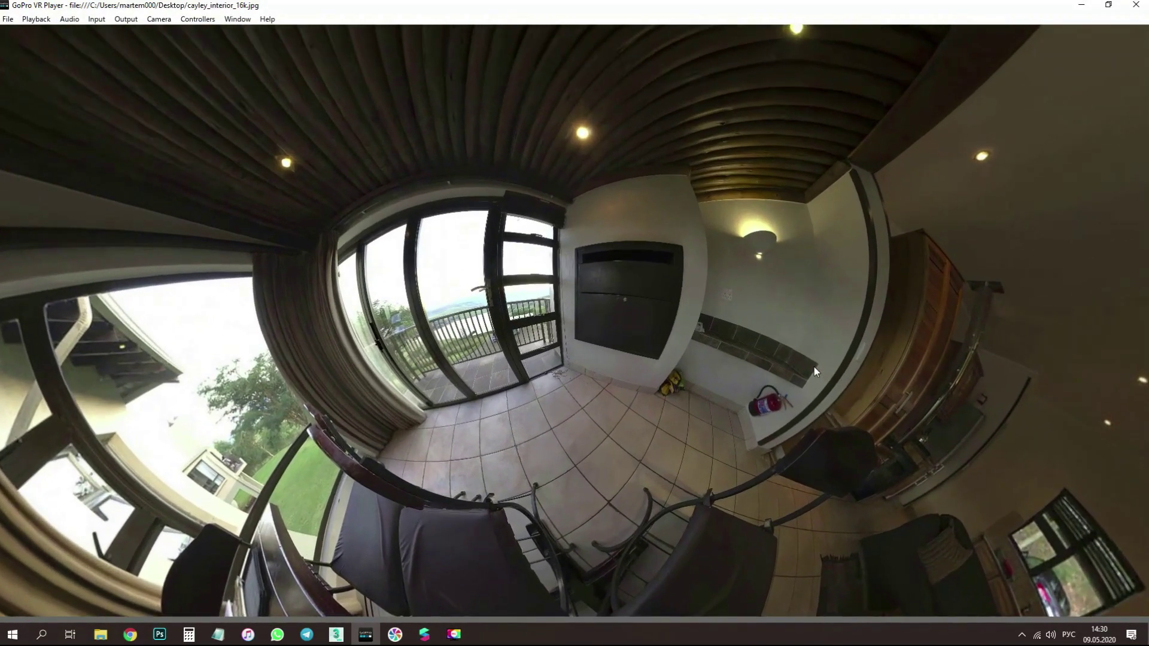
pyautogui.scroll(10, 814, 367)
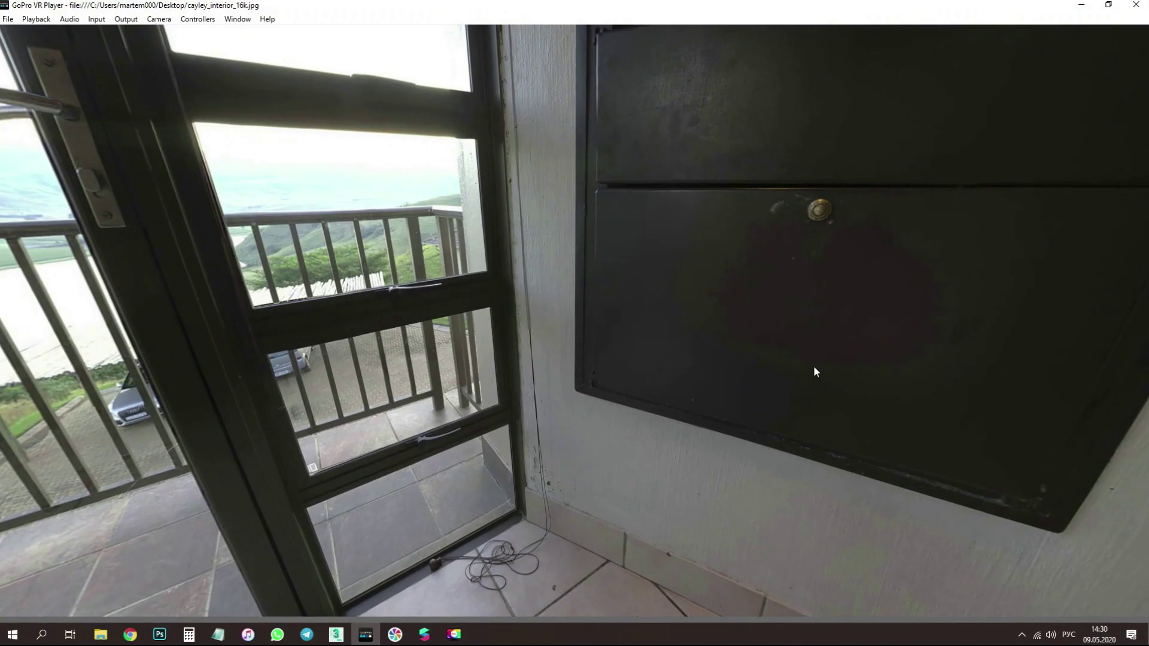
pyautogui.moveTo(633, 301); pyautogui.dragTo(1042, 178)
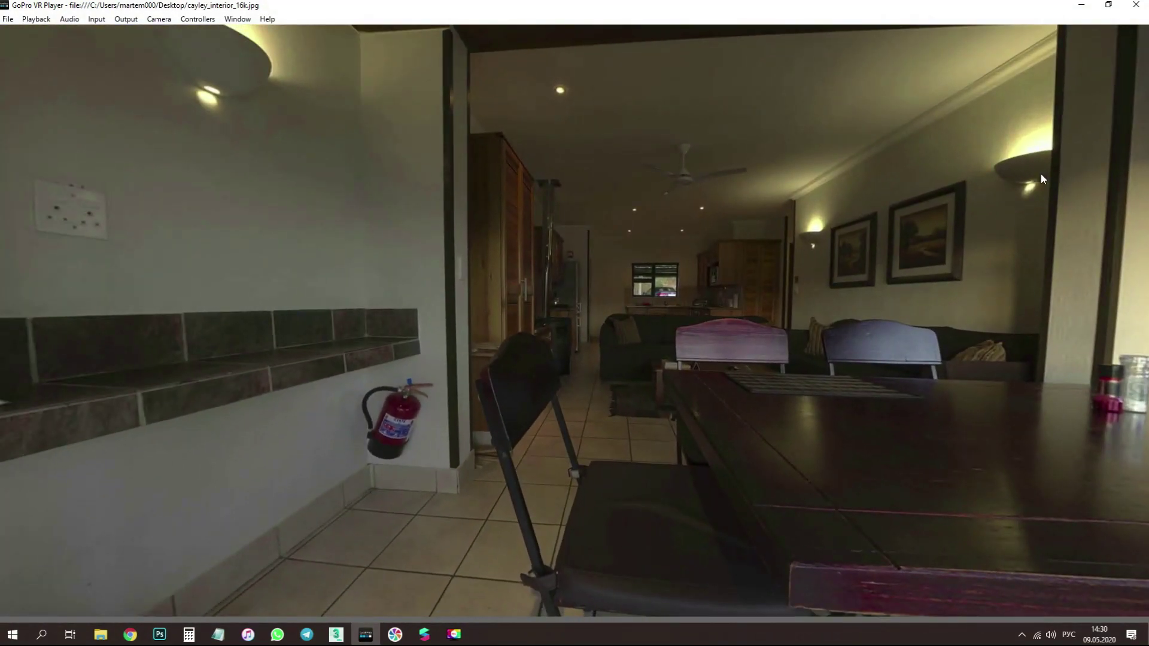
pyautogui.click(1136, 7)
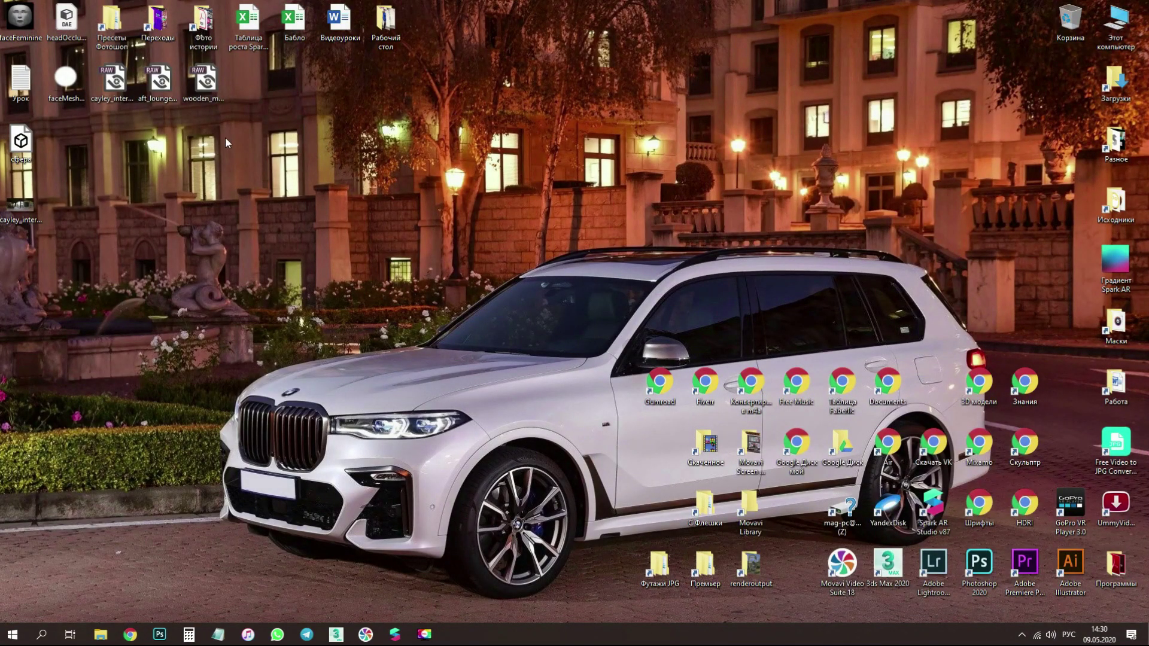
# Step: Open aft_lounge_16k.hdr in Photoshop, run the recorded action Операция 6 on it, and view the exported JPEG
pyautogui.moveTo(158, 82); pyautogui.dragTo(185, 44)
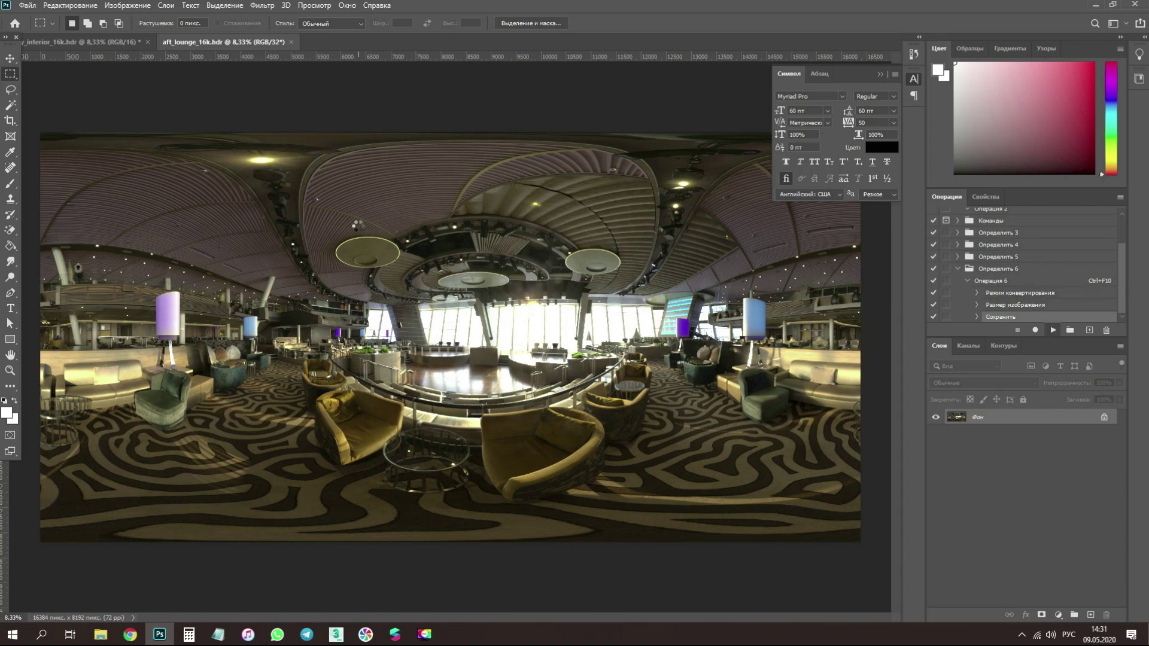
pyautogui.hotkey('ctrl', 'F10')
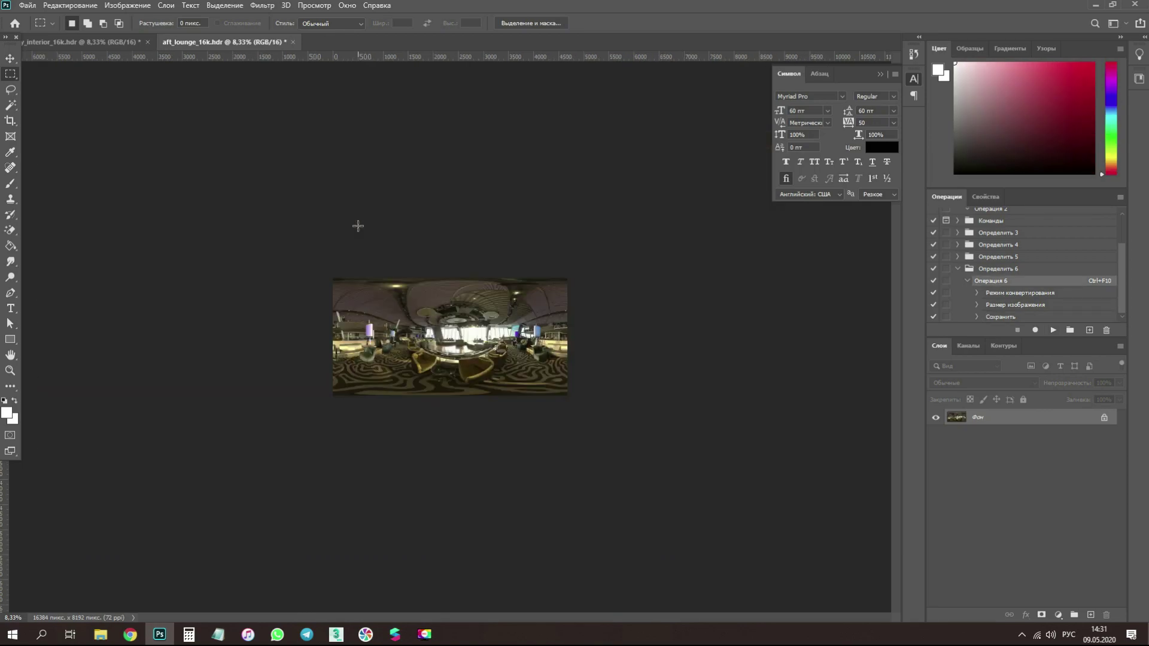
pyautogui.click(1097, 7)
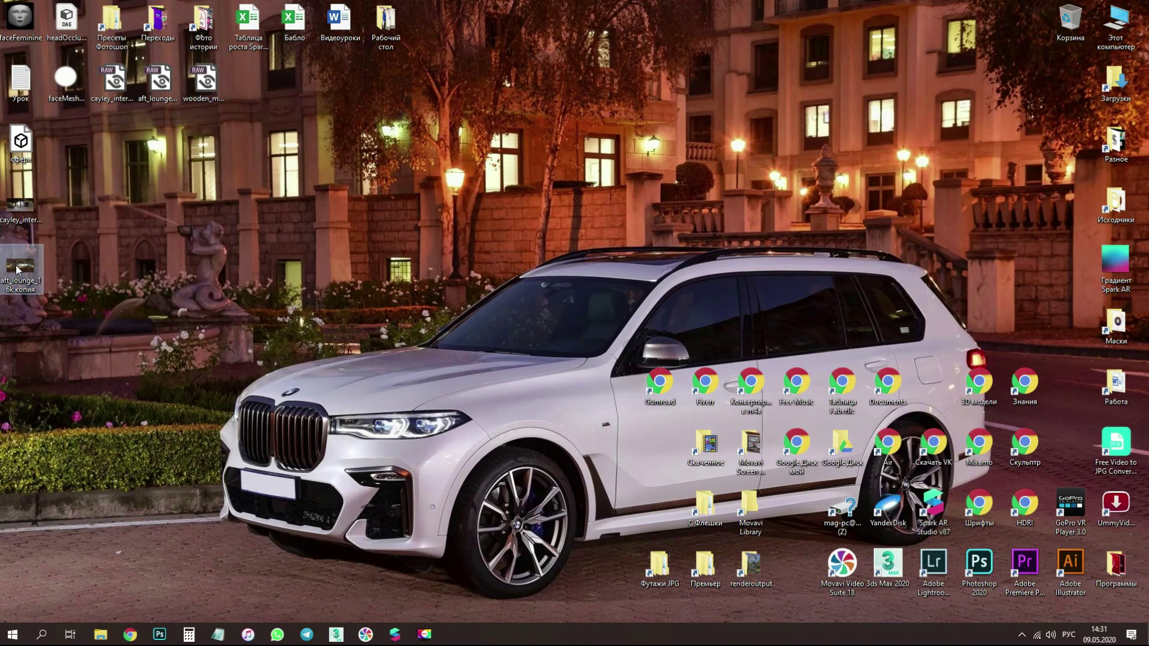
pyautogui.doubleClick(23, 266)
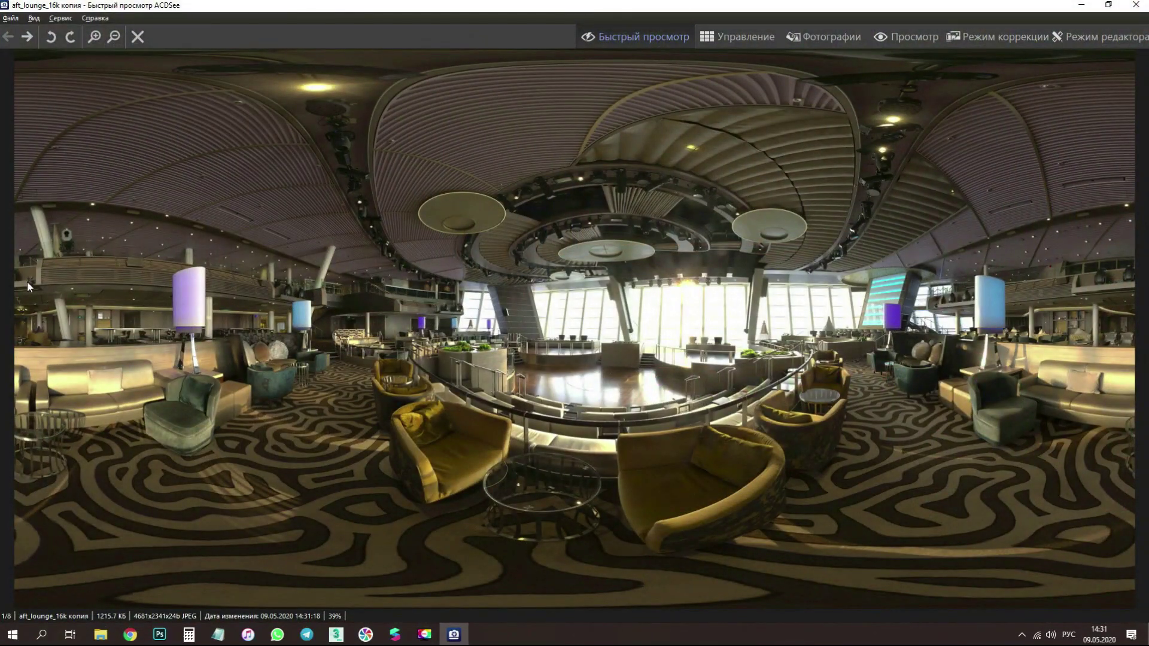
pyautogui.click(1136, 5)
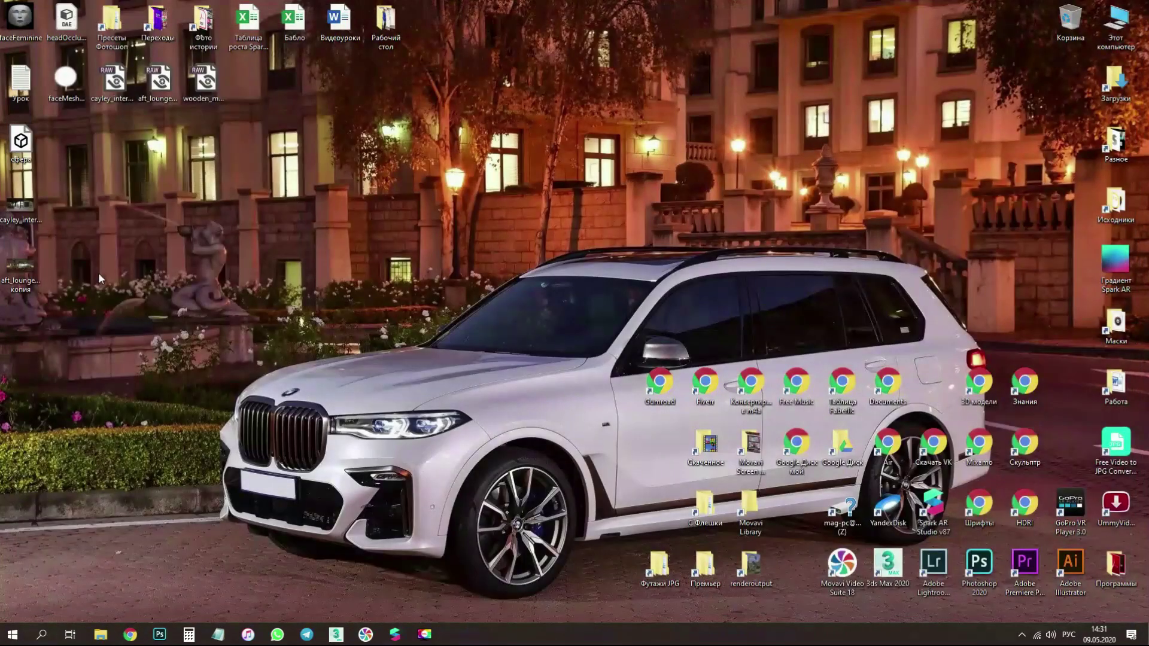
# Step: Open wooden_motel_16k.hdr in Photoshop, run the recorded action Операция 6 on it, and view the exported JPEG
pyautogui.moveTo(210, 84); pyautogui.dragTo(397, 46)
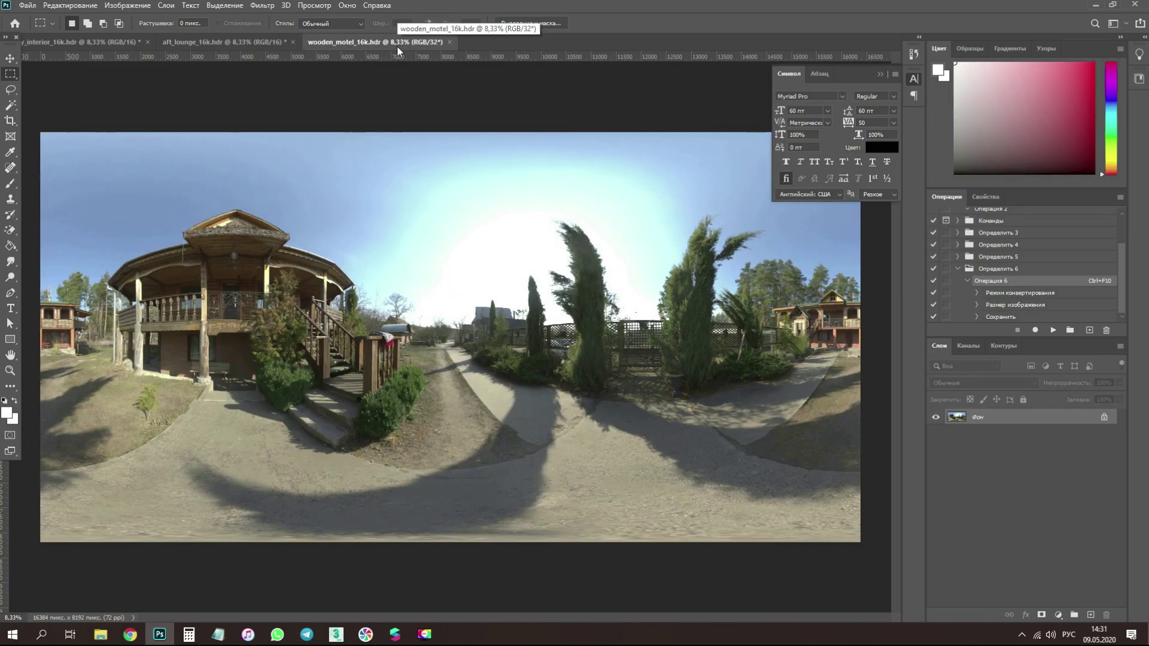
pyautogui.hotkey('ctrl', 'F10')
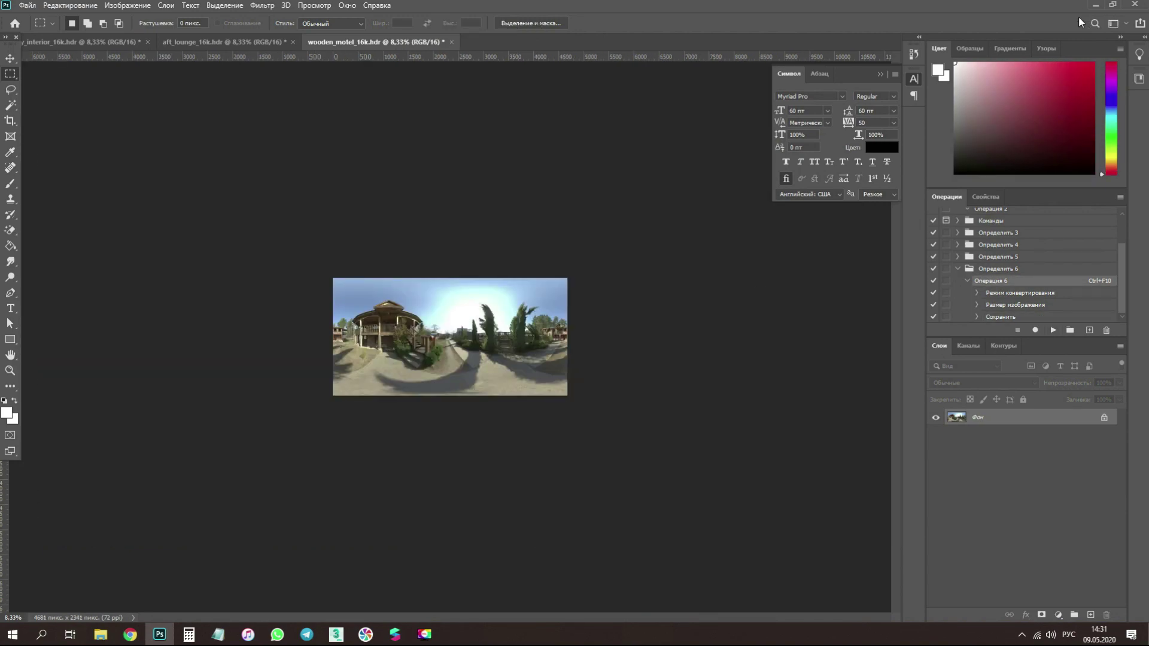
pyautogui.click(1093, 5)
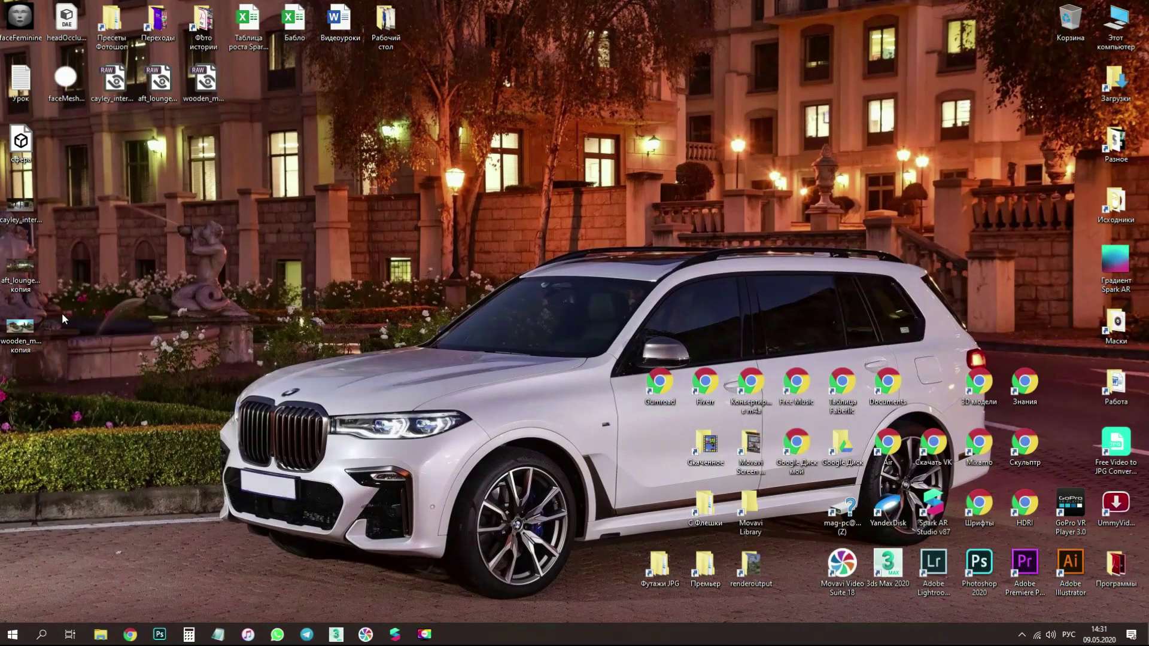
pyautogui.doubleClick(13, 331)
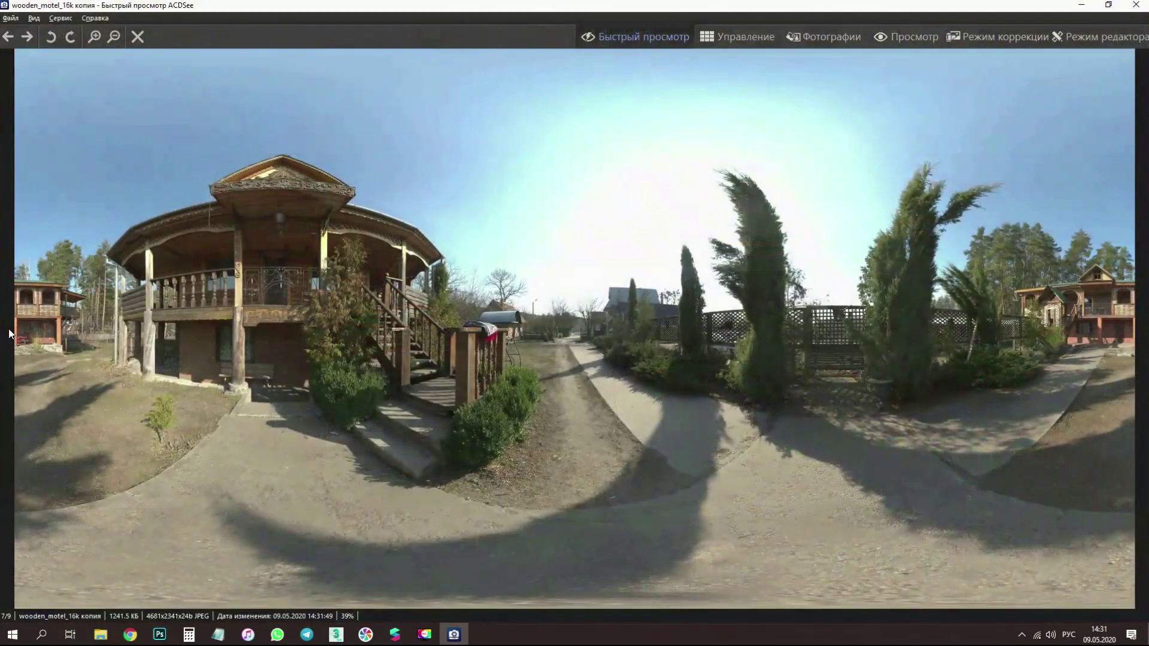
pyautogui.click(1126, 10)
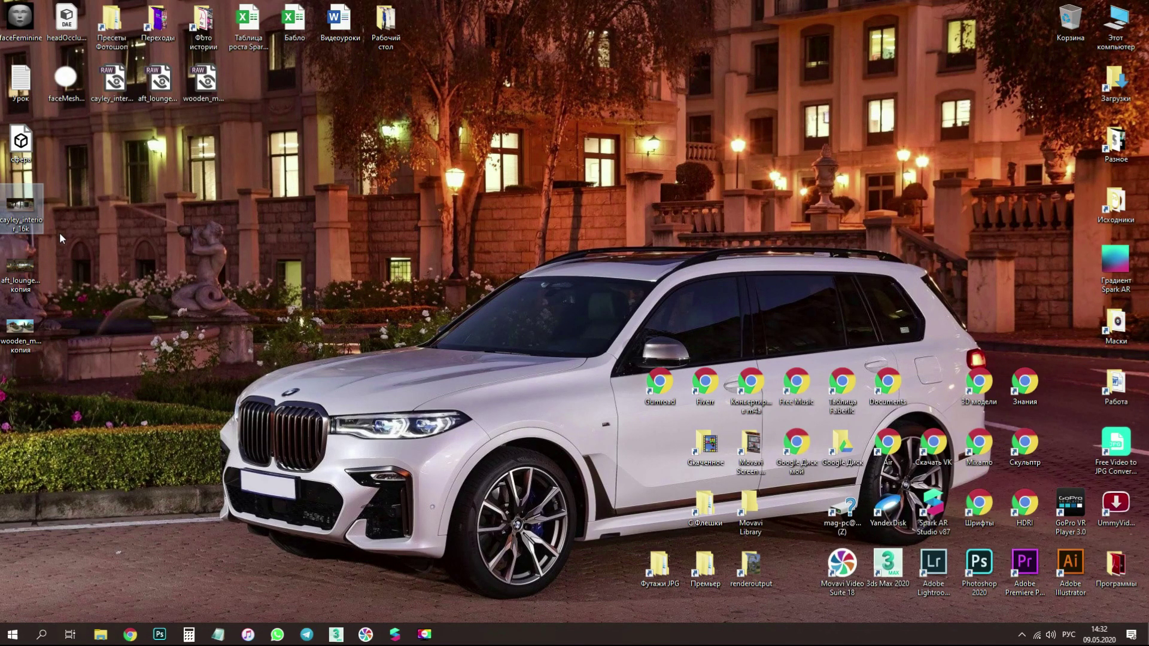
# Step: Rename the cayley_interior, aft_lounge and wooden_motel JPEGs on the desktop to 001, 002 and 003, and open 001 for viewing
pyautogui.press('F2')
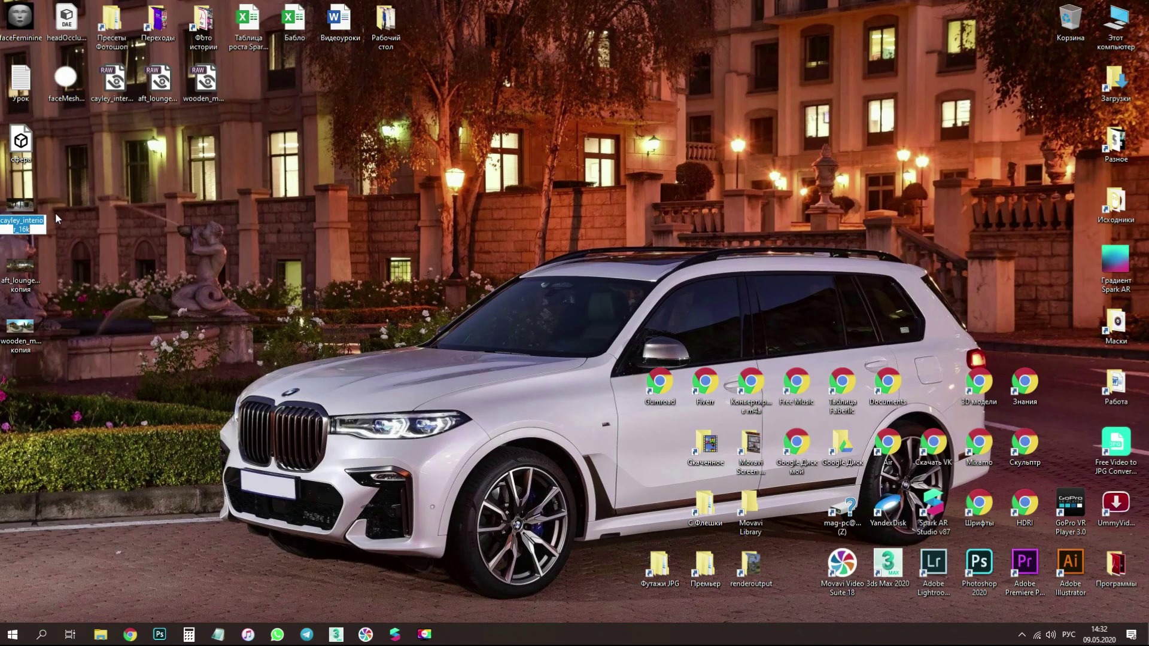
pyautogui.write('001')
pyautogui.press('Tab')
pyautogui.write('002')
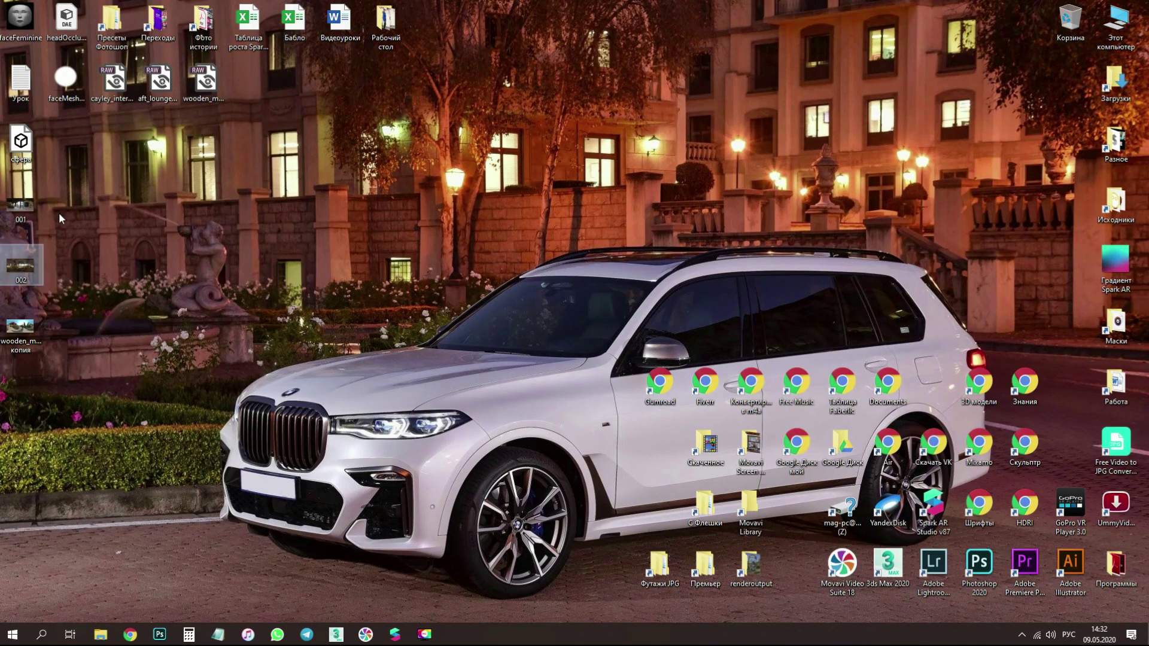
pyautogui.press('Tab')
pyautogui.write('003')
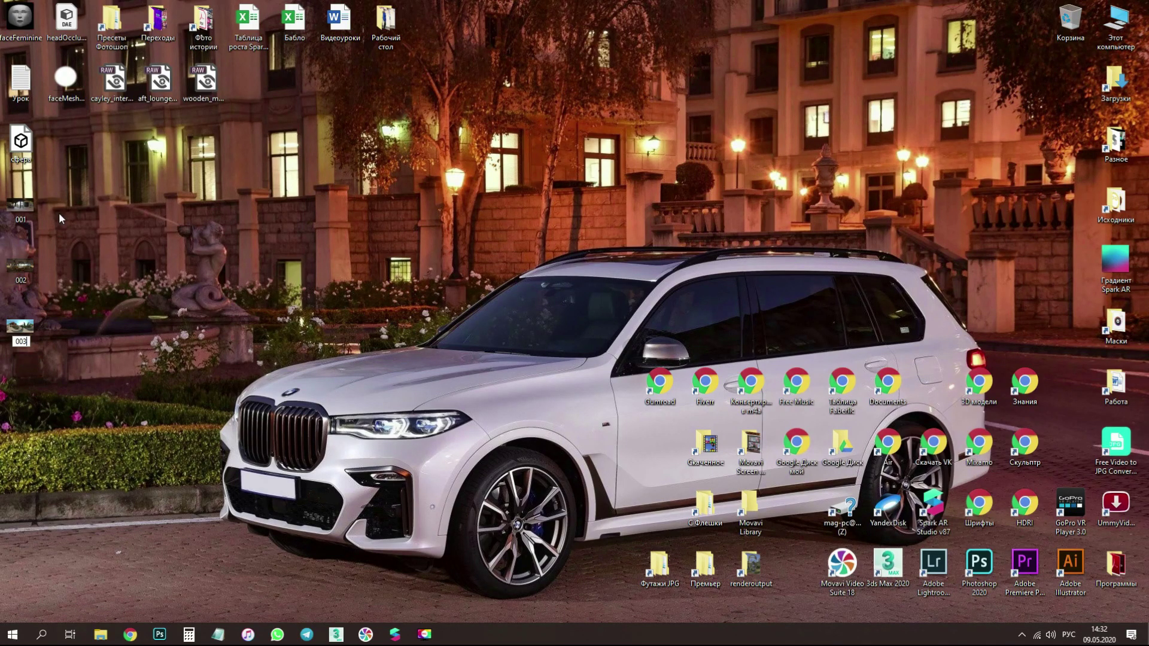
pyautogui.press('Return')
pyautogui.doubleClick(26, 219)
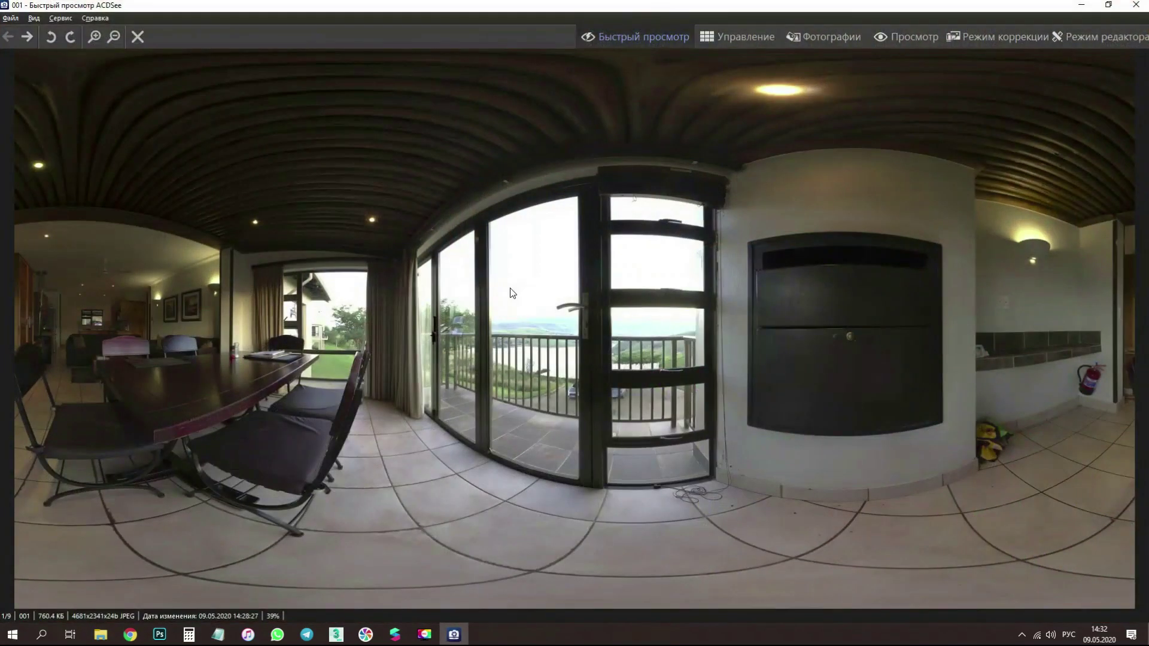
# Step: View the remaining numbered panoramas, close the viewer, and line up the 001, 002 and 003 JPEGs in a row on the desktop
pyautogui.scroll(-2, 510, 289)
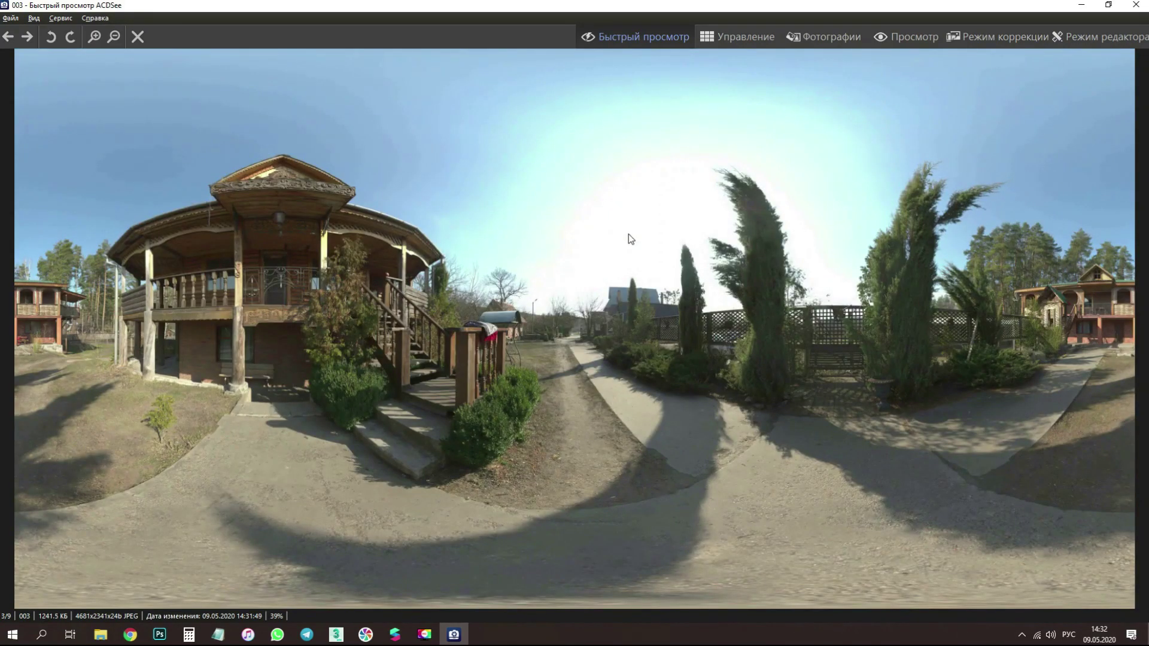
pyautogui.click(1136, 6)
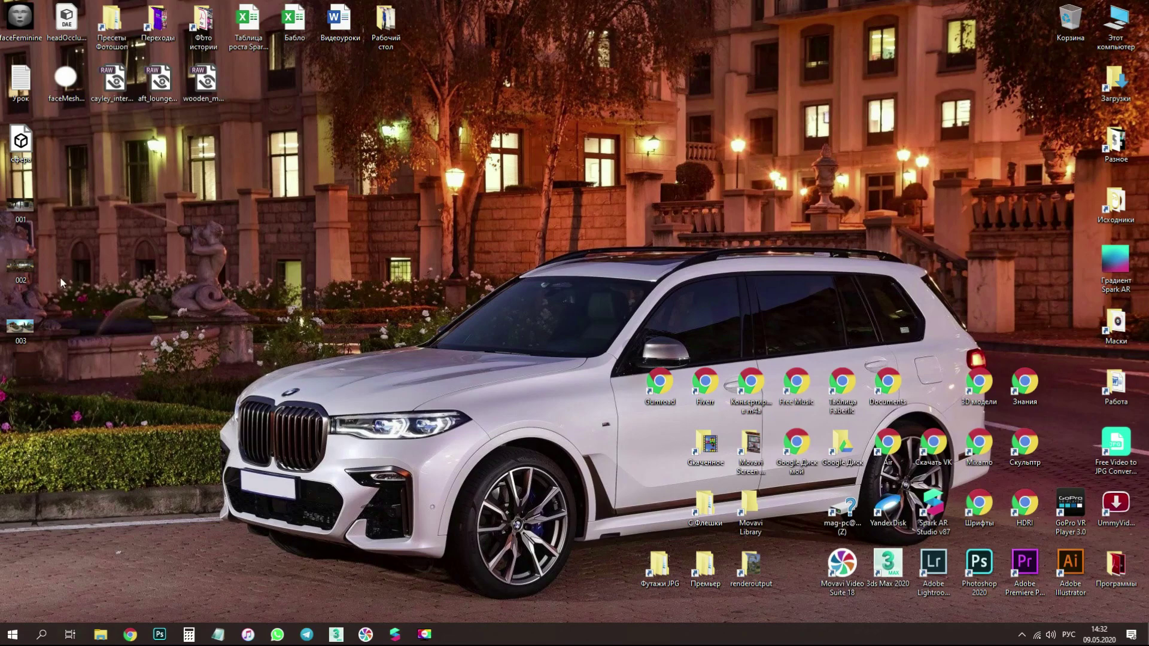
pyautogui.moveTo(20, 248); pyautogui.dragTo(110, 248)
pyautogui.moveTo(34, 196); pyautogui.dragTo(67, 265)
pyautogui.moveTo(20, 323); pyautogui.dragTo(157, 323)
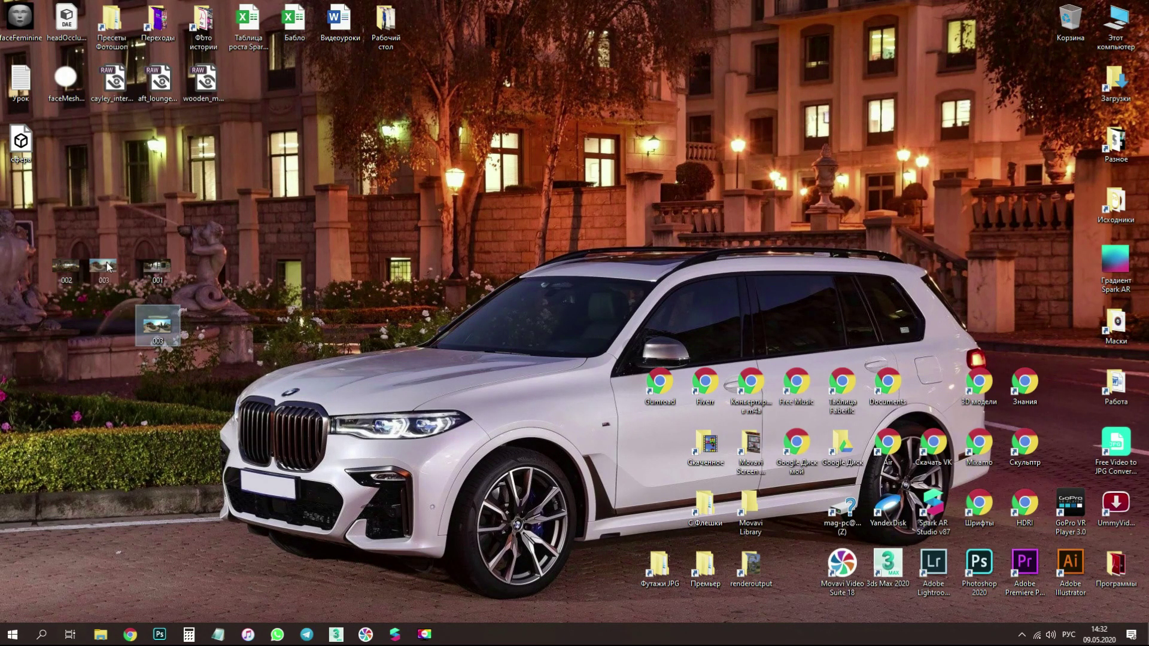
pyautogui.moveTo(107, 267); pyautogui.dragTo(111, 263)
pyautogui.moveTo(52, 231); pyautogui.dragTo(170, 289)
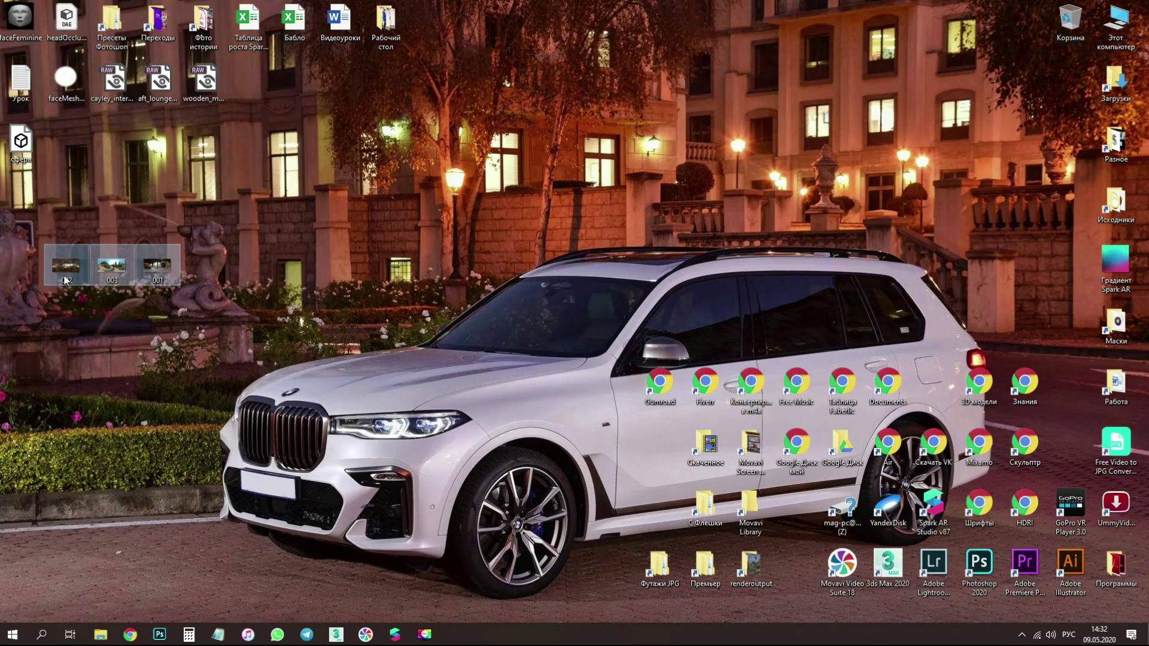
pyautogui.click(332, 515)
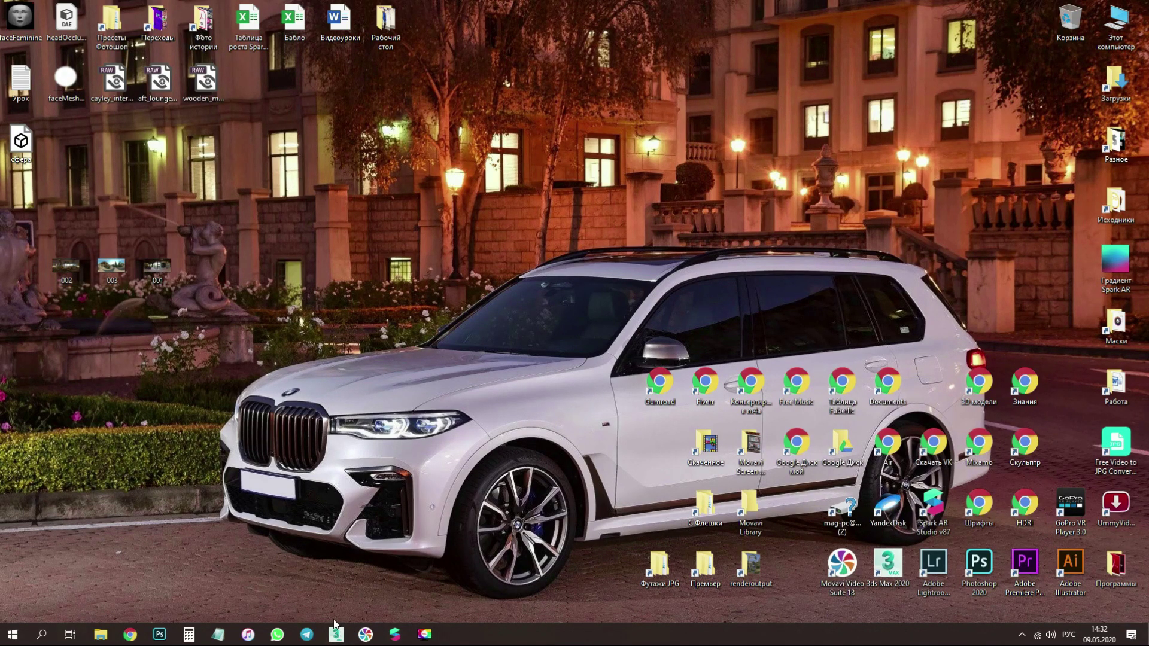
# Step: Switch to Spark AR Studio, maximize its window, and add texture extraction and person segmentation to the Camera
pyautogui.click(395, 635)
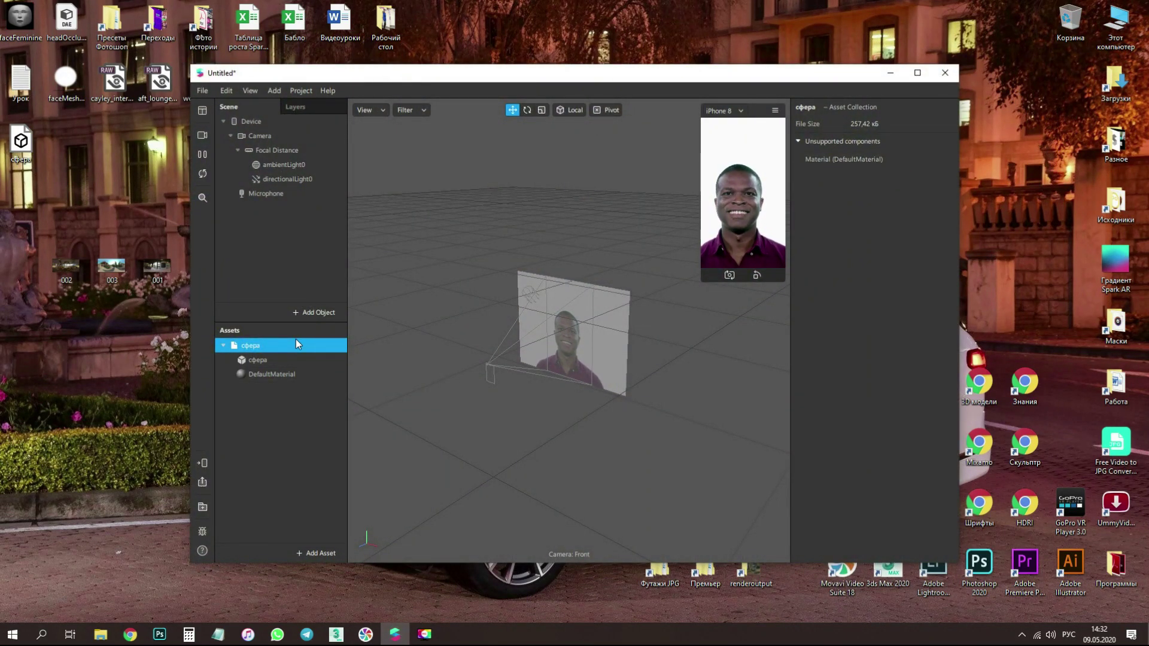
pyautogui.click(917, 74)
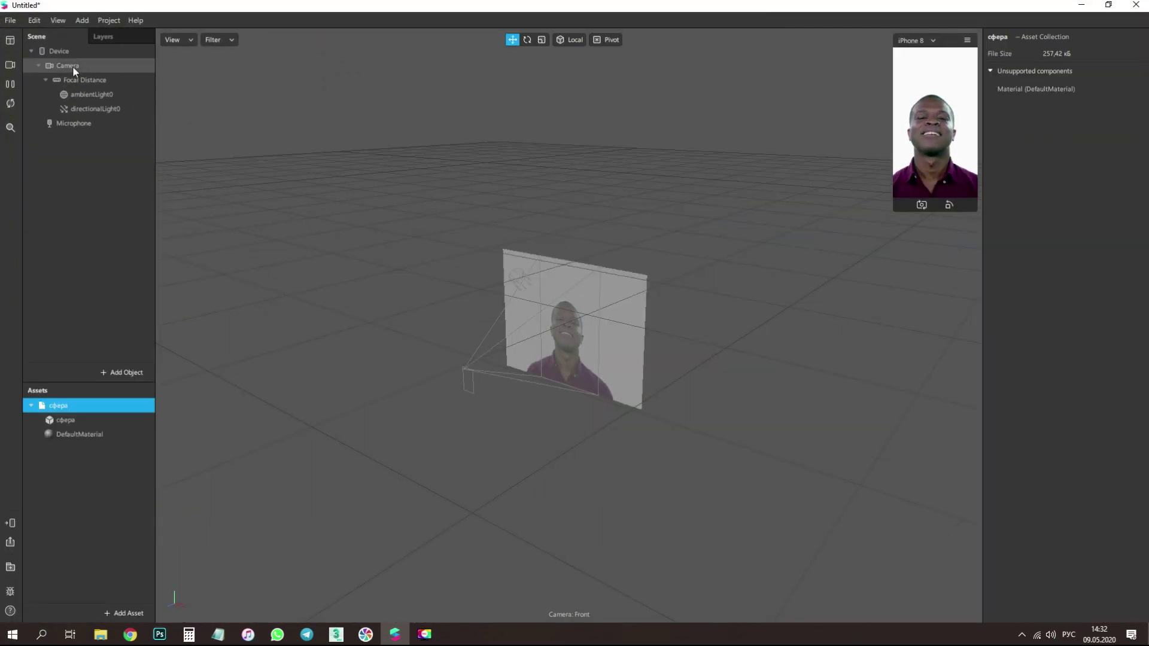
pyautogui.click(73, 66)
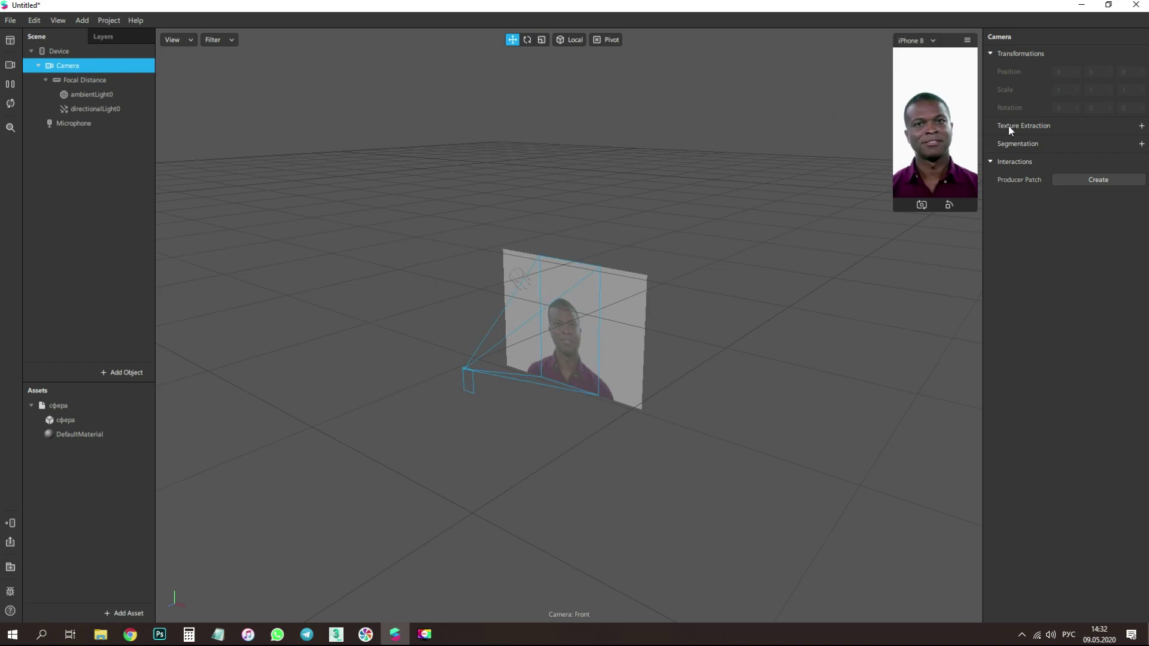
pyautogui.click(1141, 126)
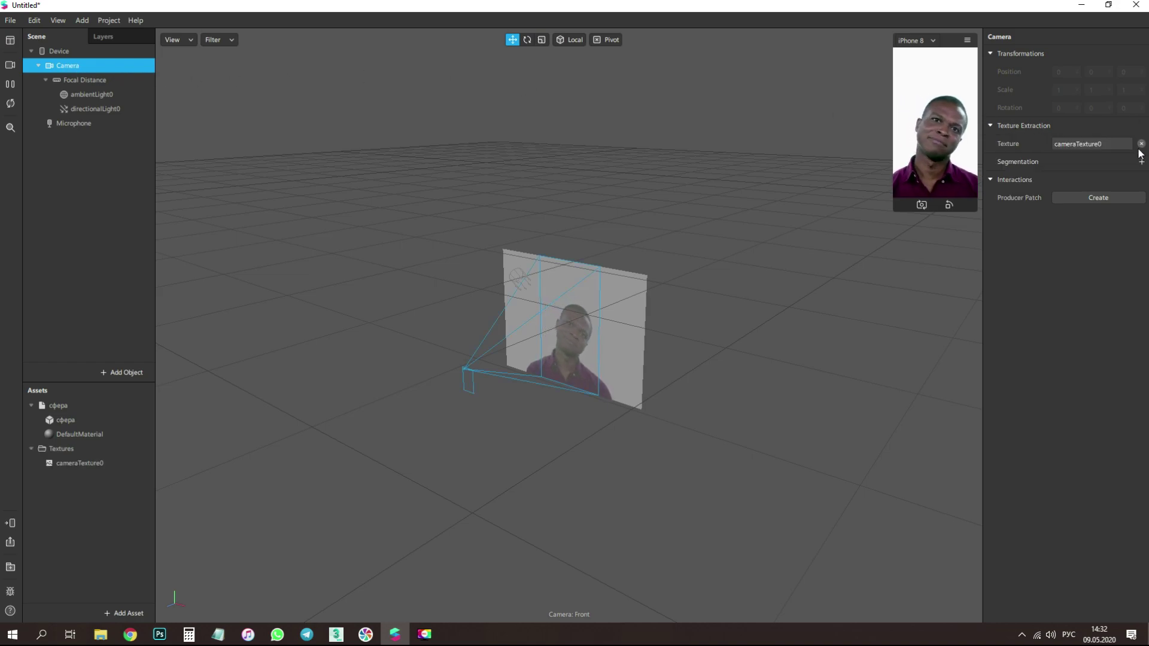
pyautogui.click(1142, 162)
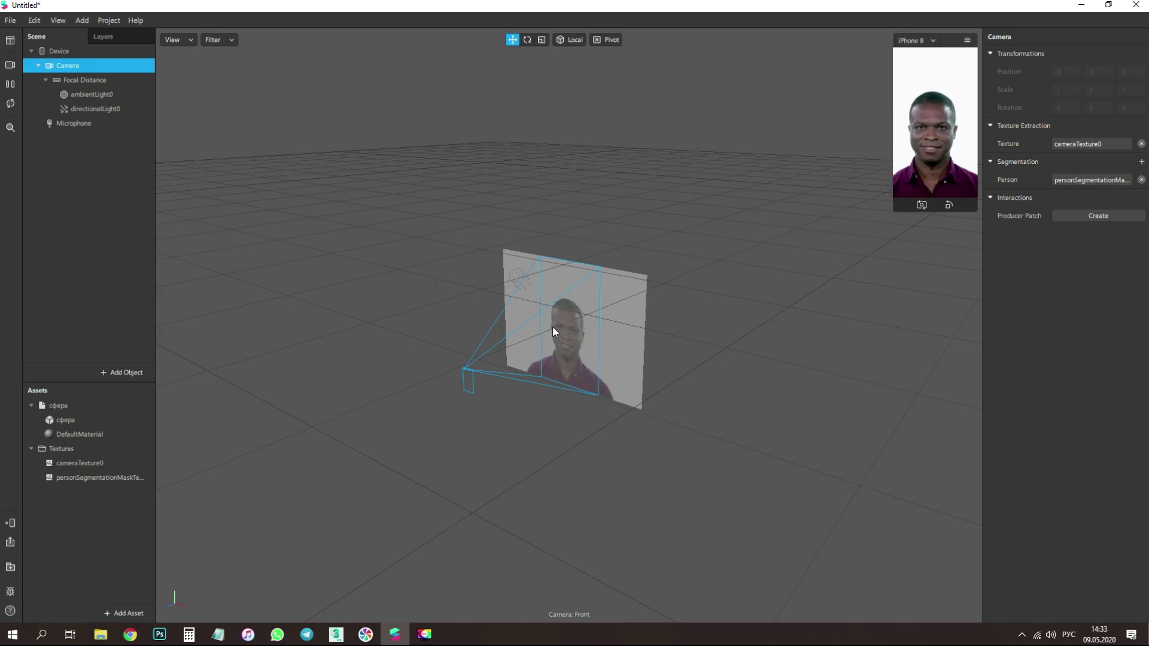
# Step: Add a canvas as a child of Focal Distance in the scene
pyautogui.moveTo(527, 361); pyautogui.dragTo(538, 321, button='right')
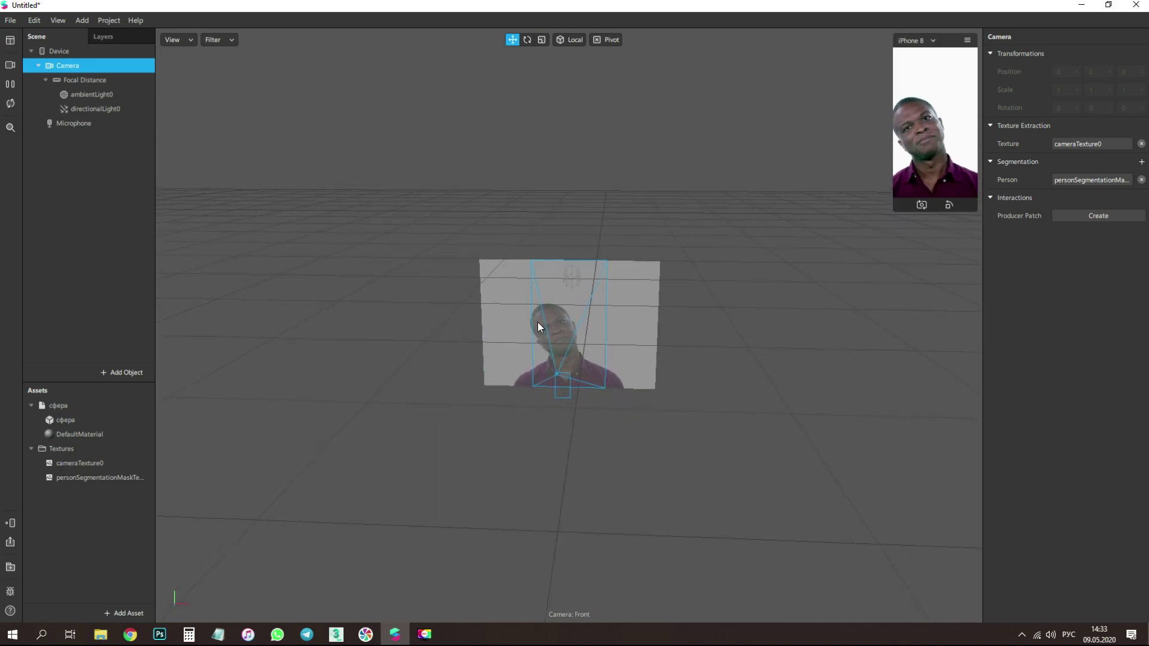
pyautogui.scroll(3, 537, 321)
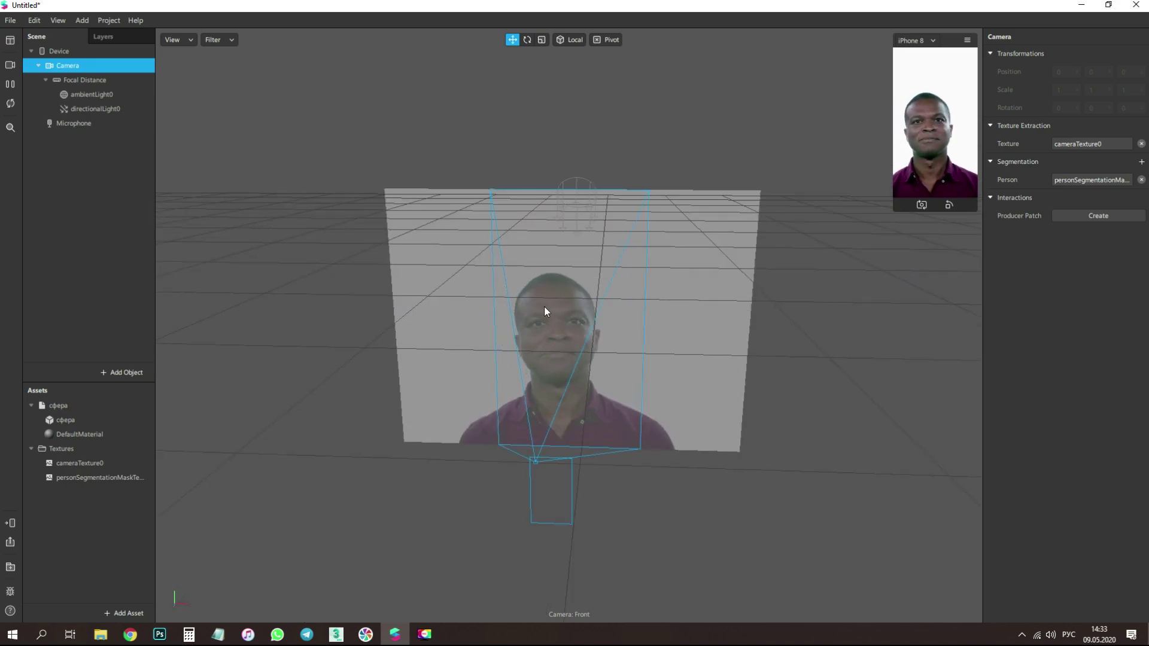
pyautogui.rightClick(102, 78)
pyautogui.moveTo(143, 85)
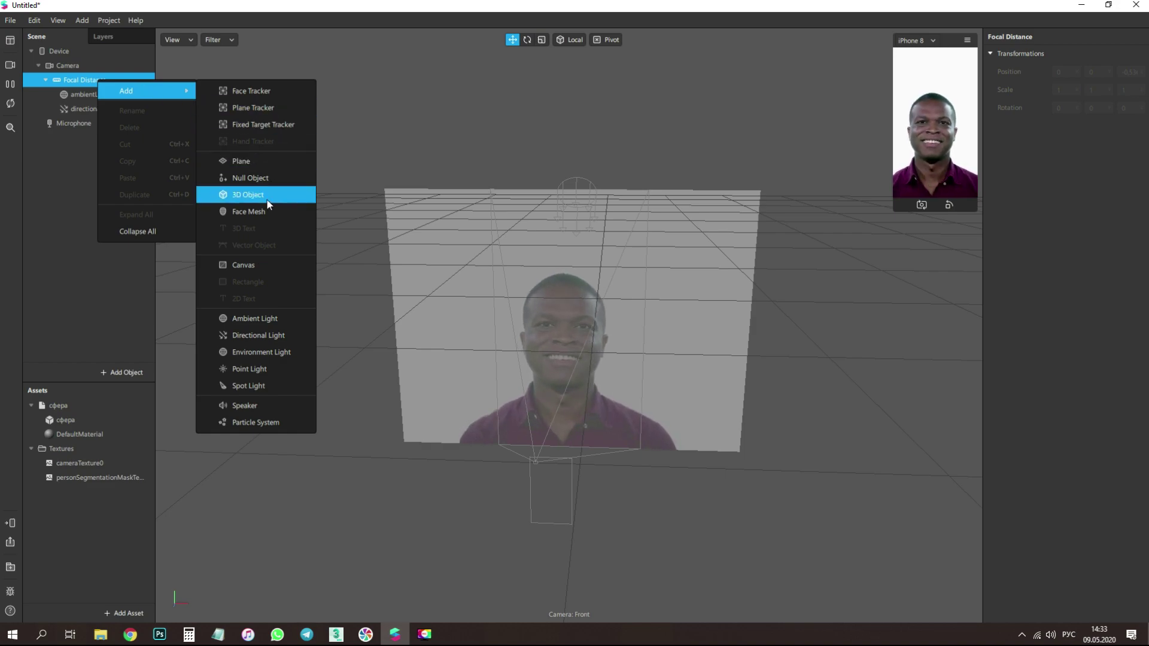
pyautogui.click(278, 265)
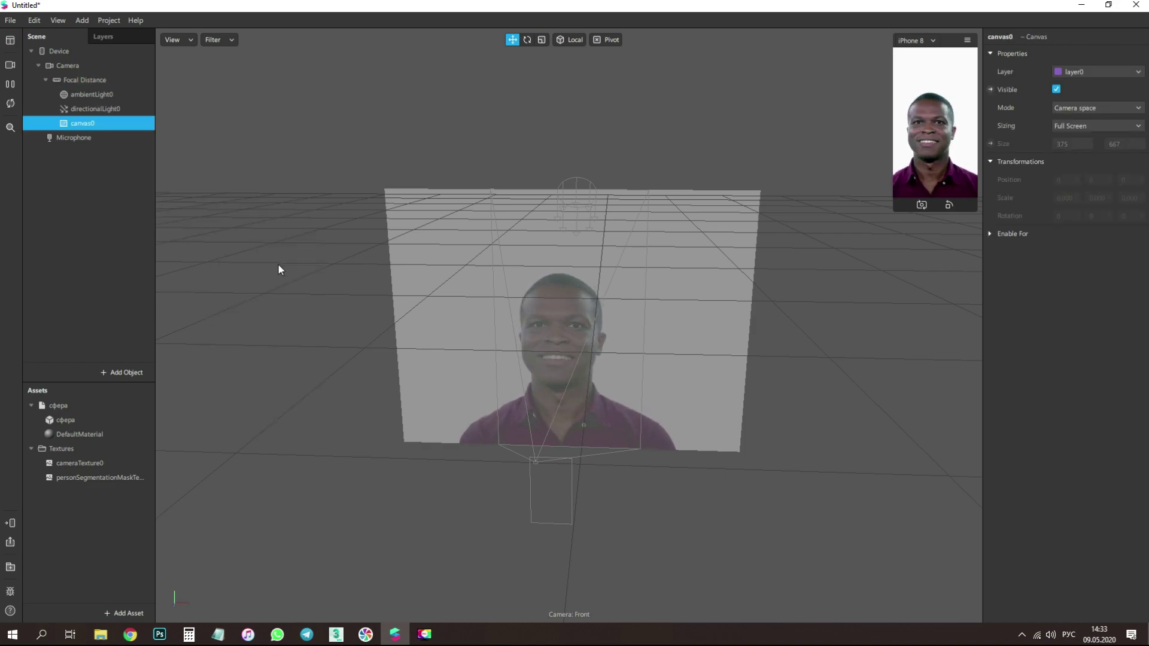
# Step: Add a rectangle inside the canvas and set its size to fill the width and fill the height
pyautogui.rightClick(84, 126)
pyautogui.click(78, 123)
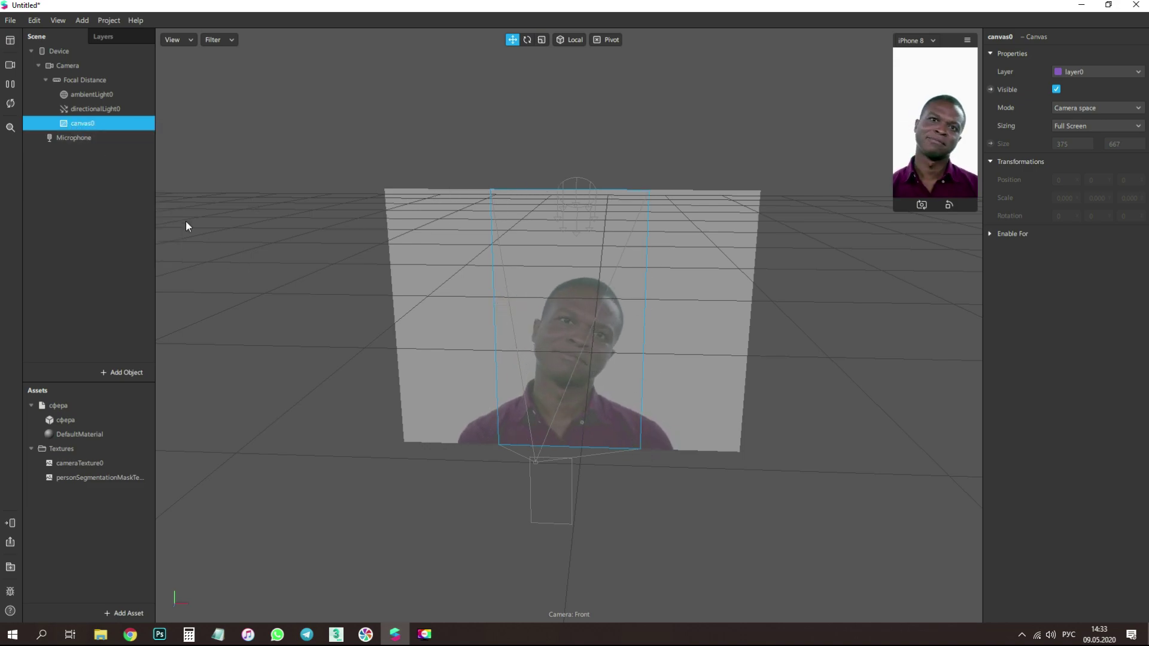
pyautogui.rightClick(86, 123)
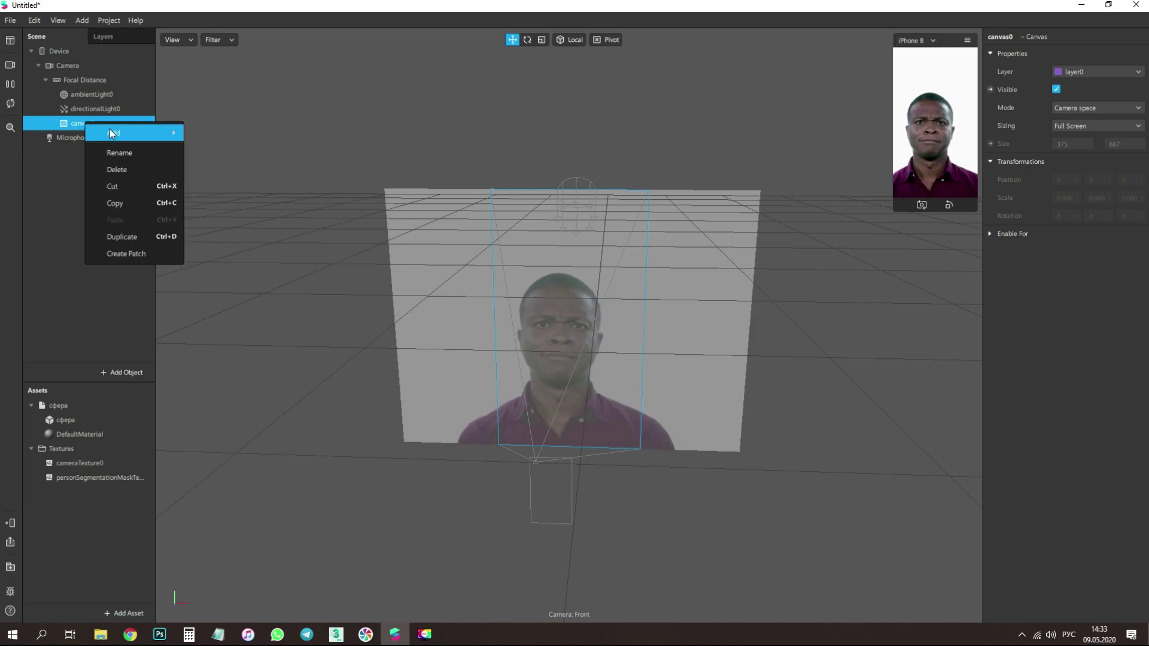
pyautogui.moveTo(110, 129)
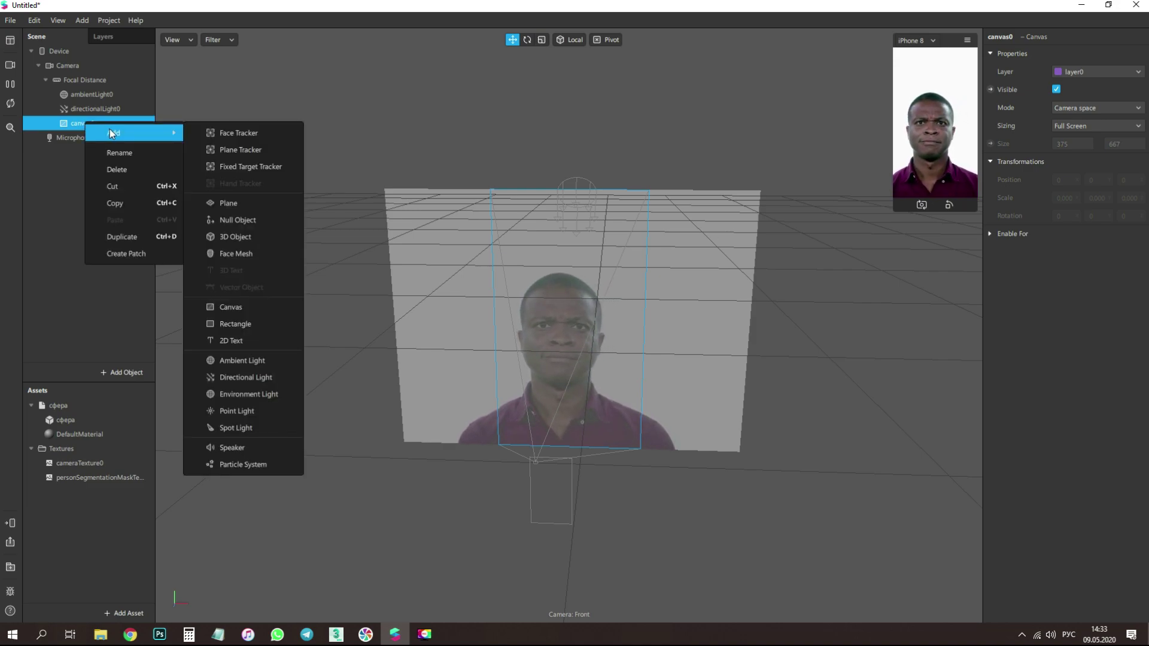
pyautogui.click(233, 324)
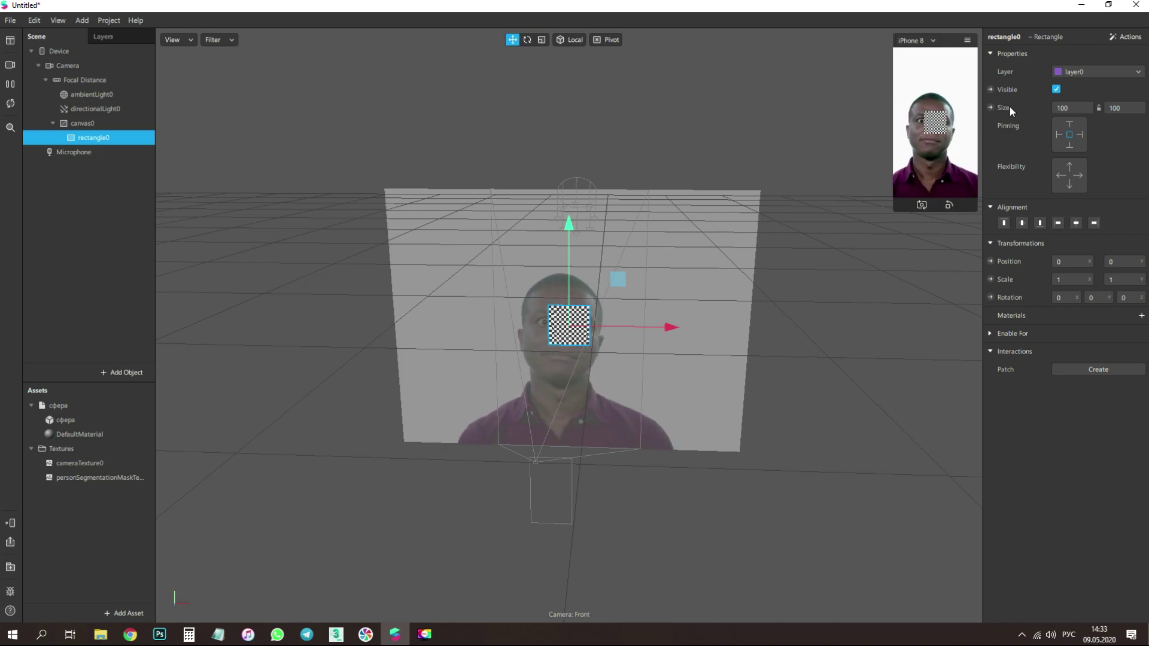
pyautogui.click(1075, 107)
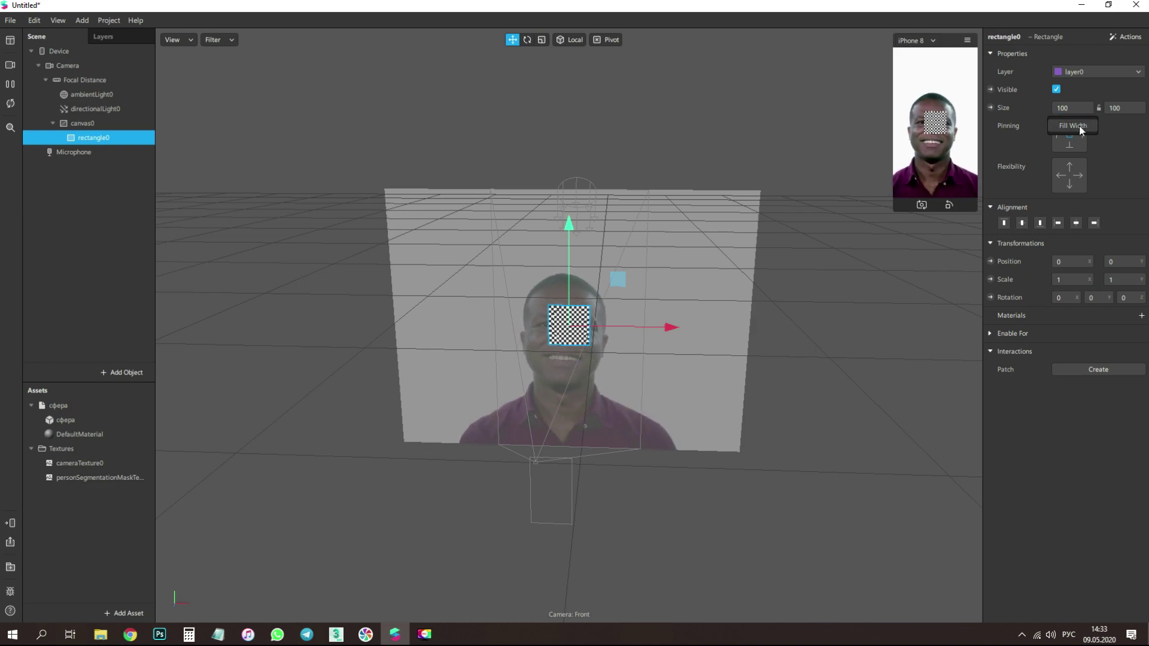
pyautogui.click(1080, 129)
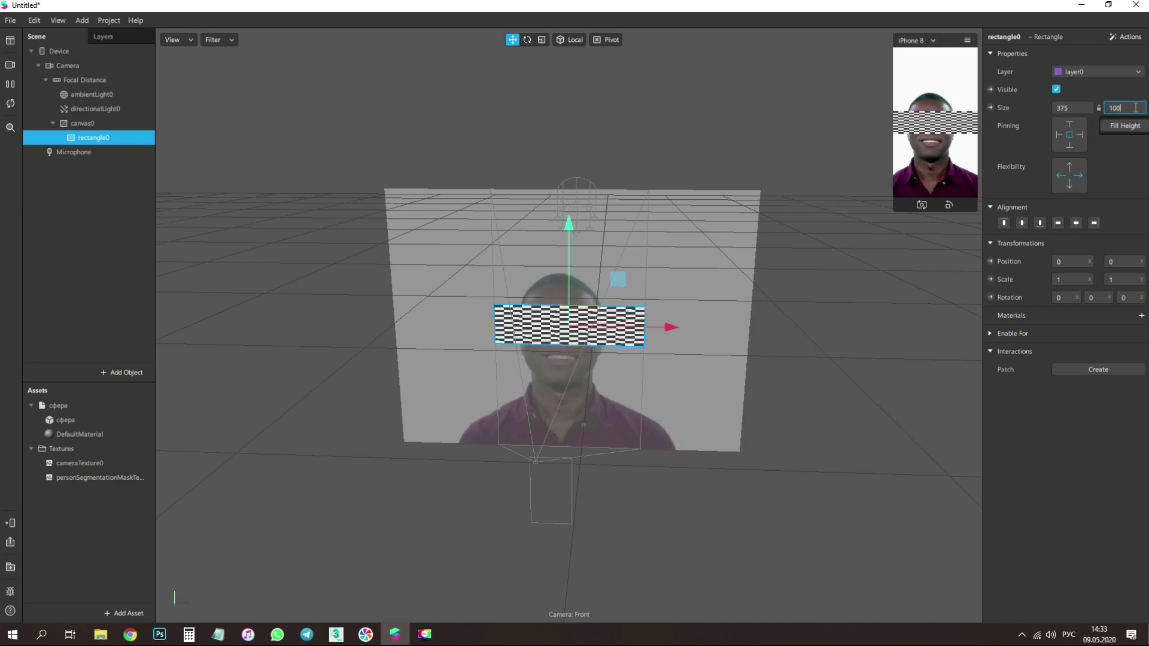
pyautogui.click(1069, 141)
# Step: Create a new material for the rectangle and set its shader type to Flat
pyautogui.moveTo(539, 424); pyautogui.dragTo(535, 389, button='right')
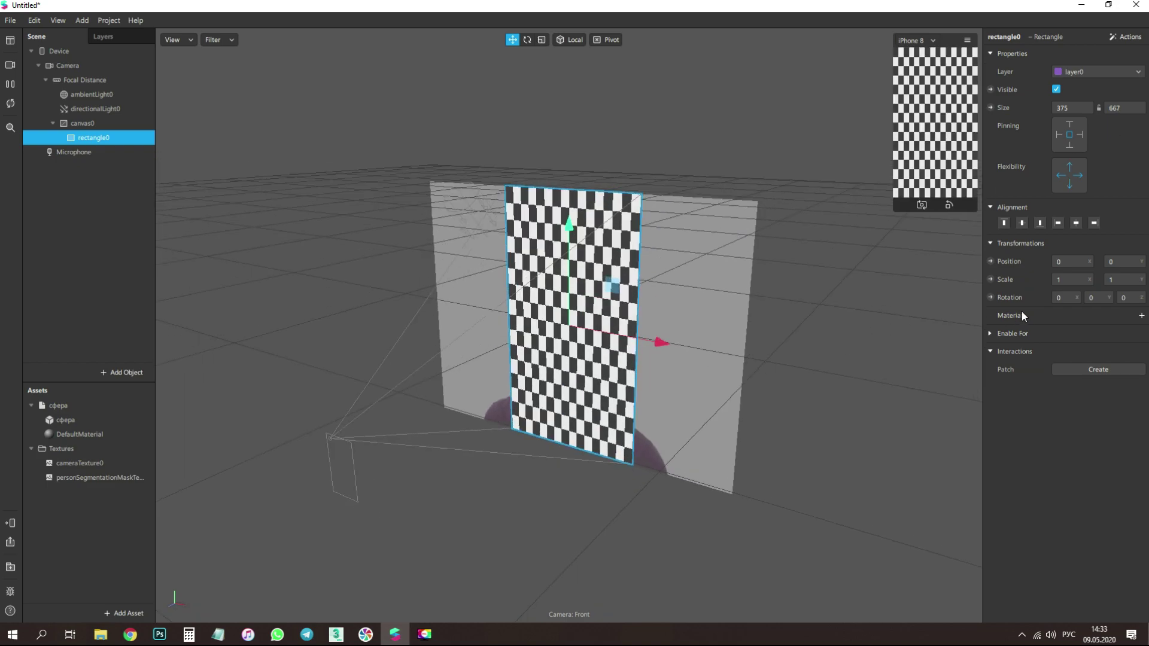
pyautogui.click(1141, 316)
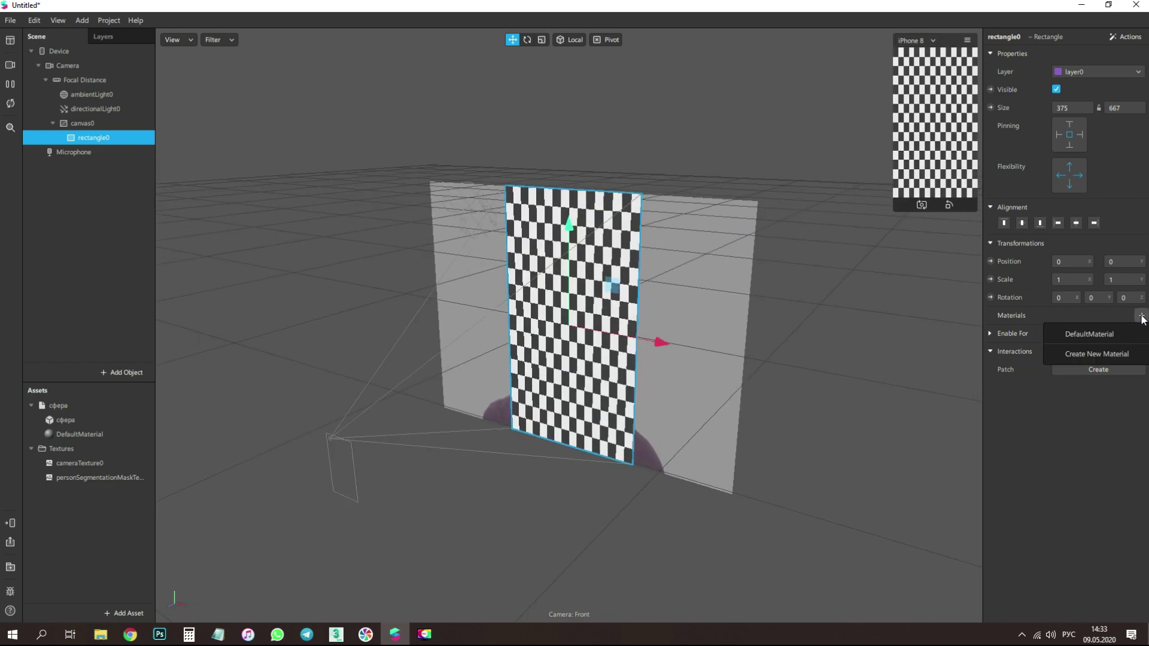
pyautogui.click(1100, 355)
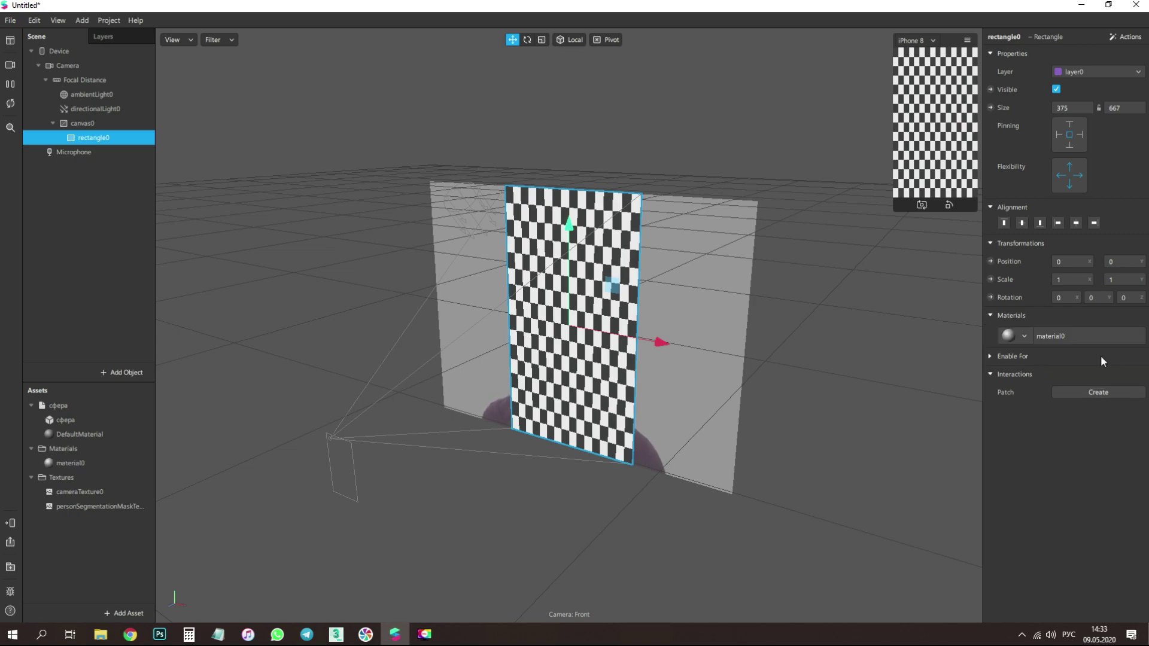
pyautogui.click(1062, 339)
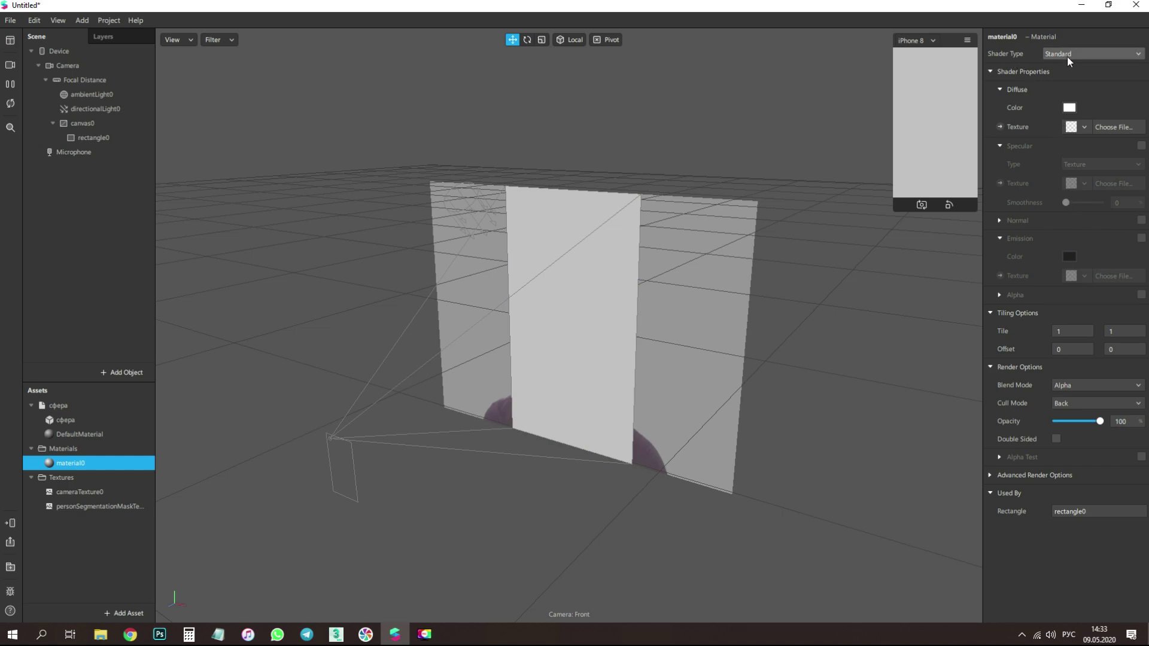
pyautogui.click(1067, 56)
pyautogui.click(1063, 52)
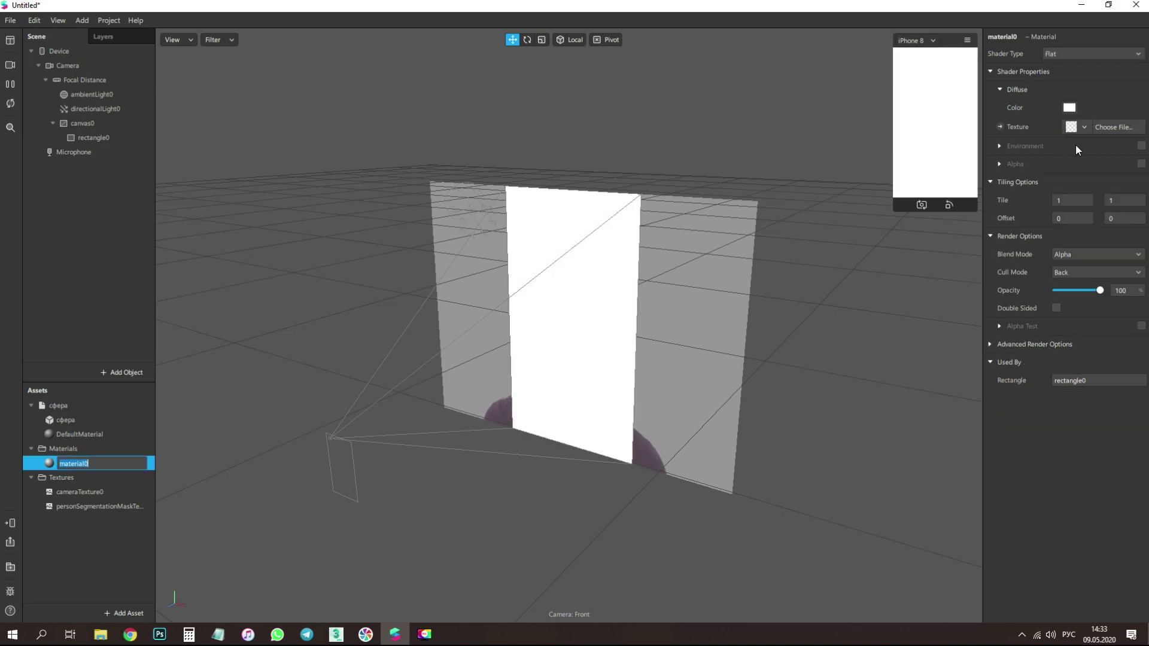
# Step: Assign cameraTexture0 as the material's diffuse texture, and enable Alpha with personSegmentationMaskTexture0 as its texture
pyautogui.click(1077, 126)
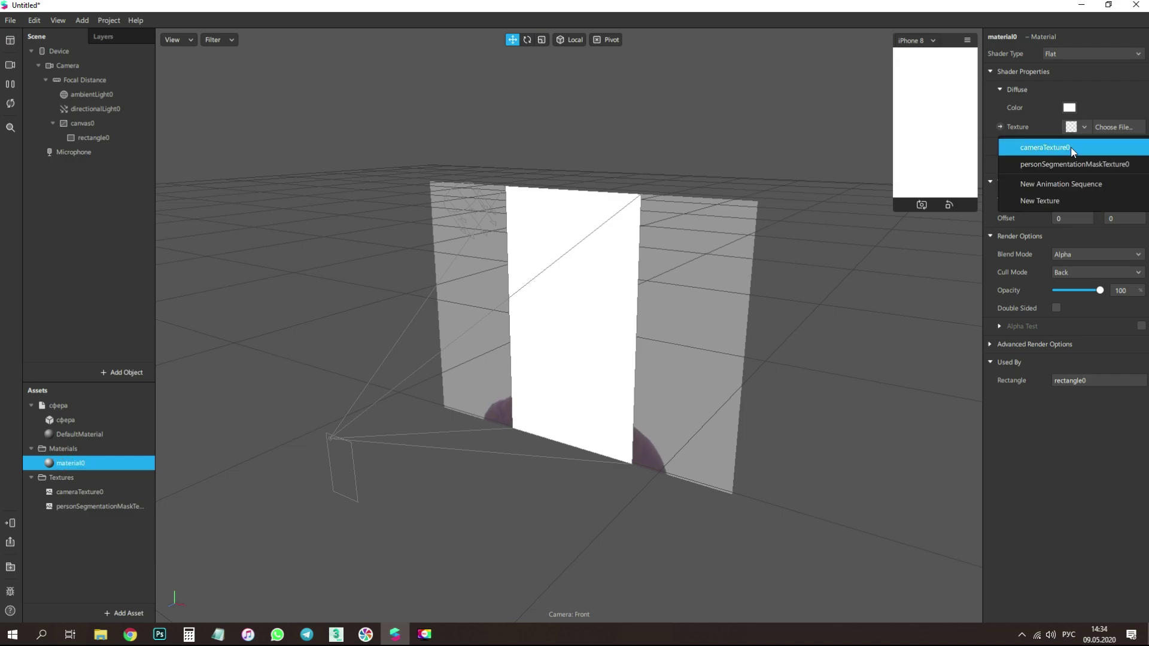
pyautogui.click(1072, 149)
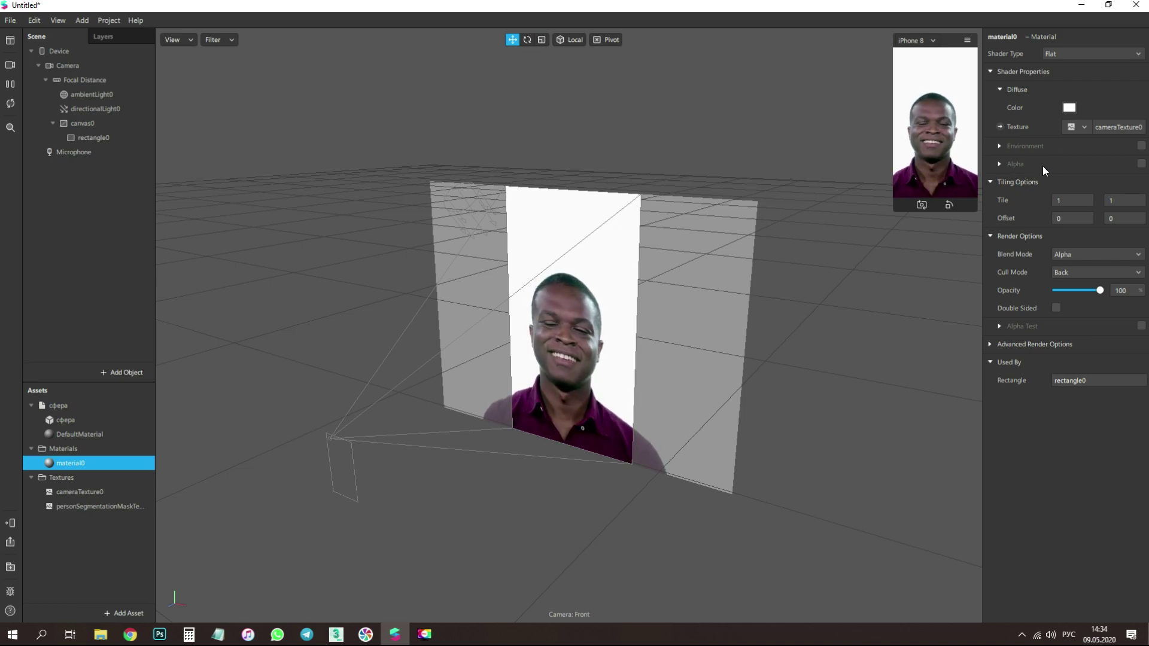
pyautogui.click(1142, 163)
pyautogui.click(1077, 201)
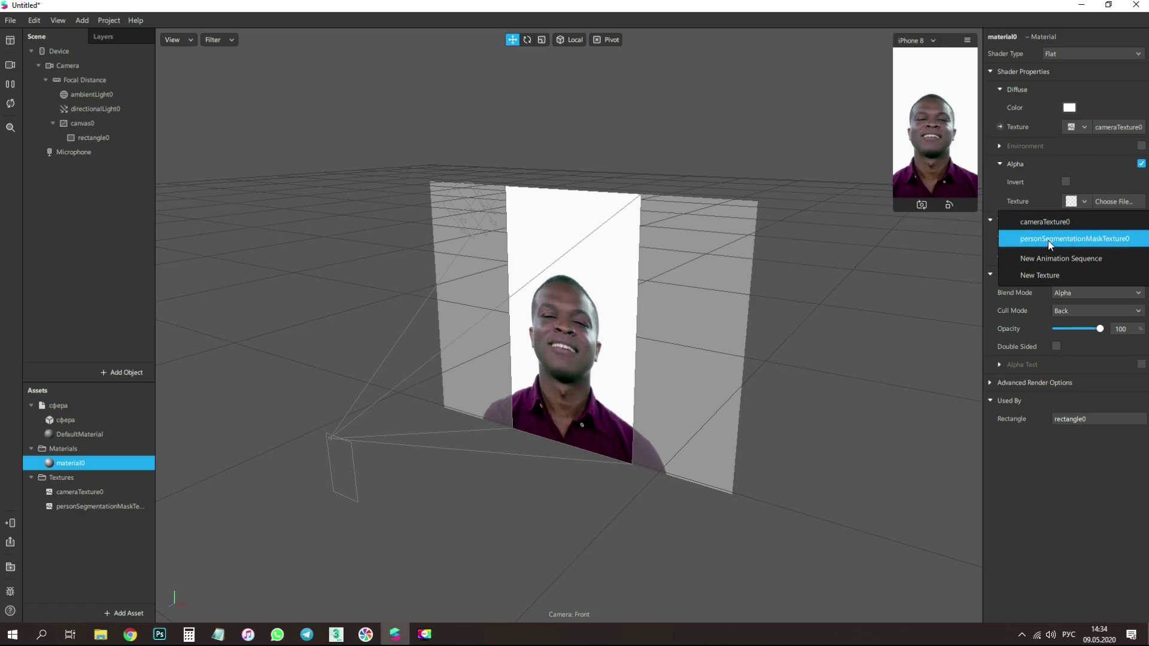
pyautogui.click(1065, 237)
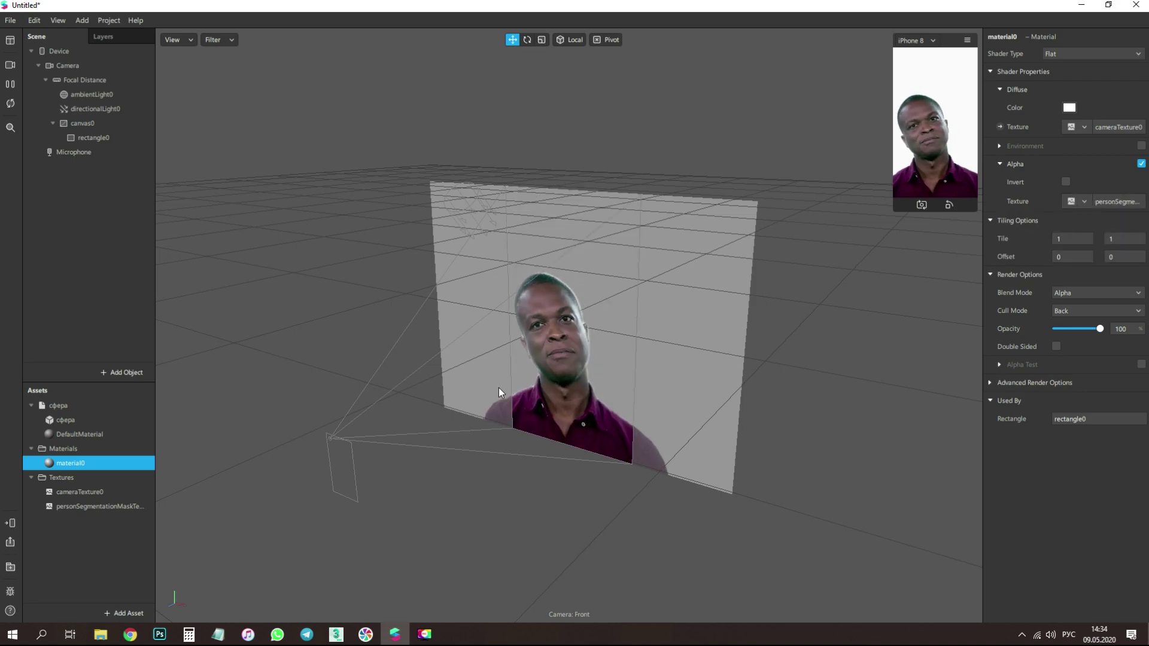
# Step: Place the imported сфера model in the scene as a child of Focal Distance
pyautogui.moveTo(630, 363); pyautogui.dragTo(570, 369, button='middle')
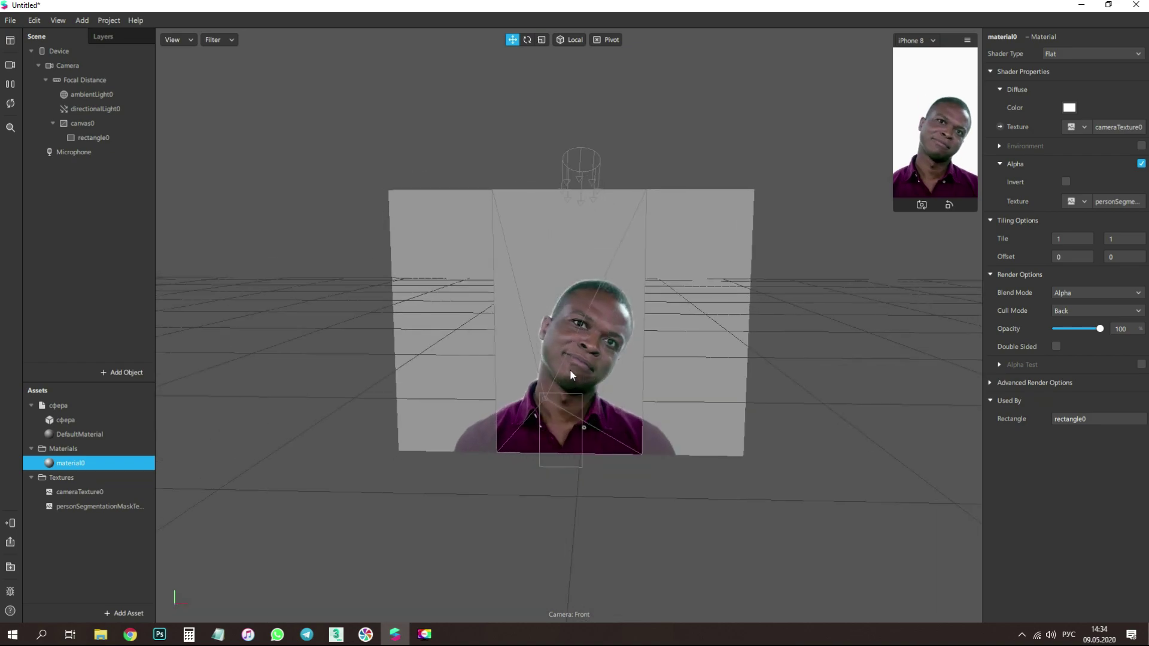
pyautogui.moveTo(633, 387)
pyautogui.mouseDown(button='middle')
pyautogui.moveTo(591, 407)
pyautogui.moveTo(623, 371)
pyautogui.mouseUp(button='middle')
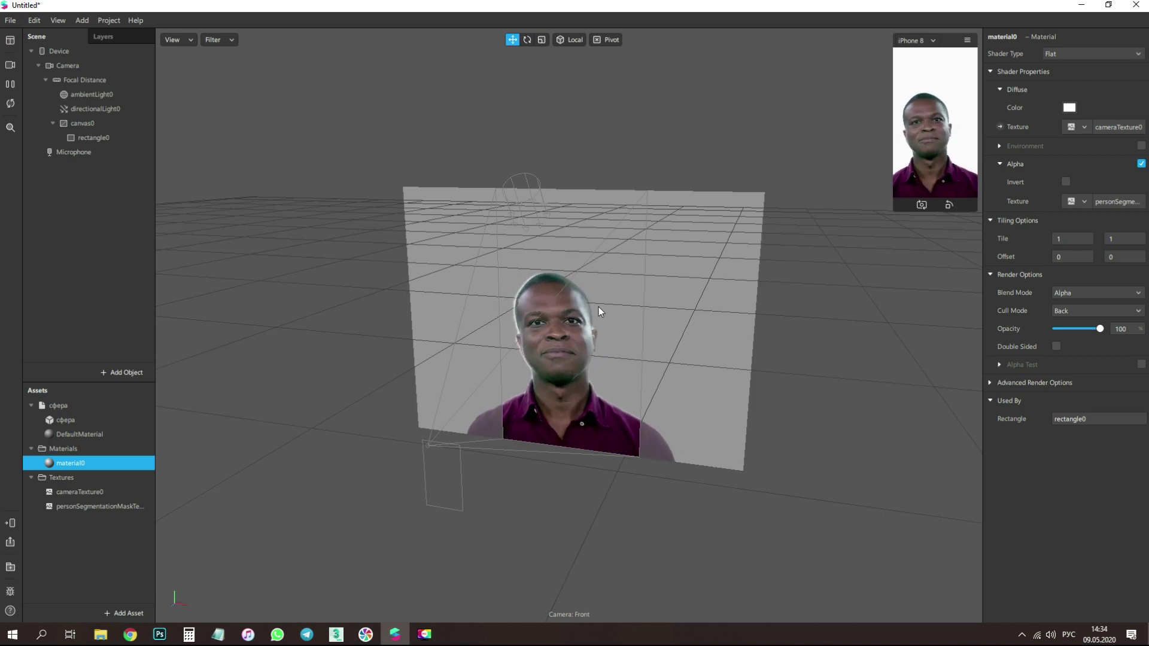
pyautogui.scroll(-2, 597, 309)
pyautogui.moveTo(596, 308); pyautogui.dragTo(521, 317, button='right')
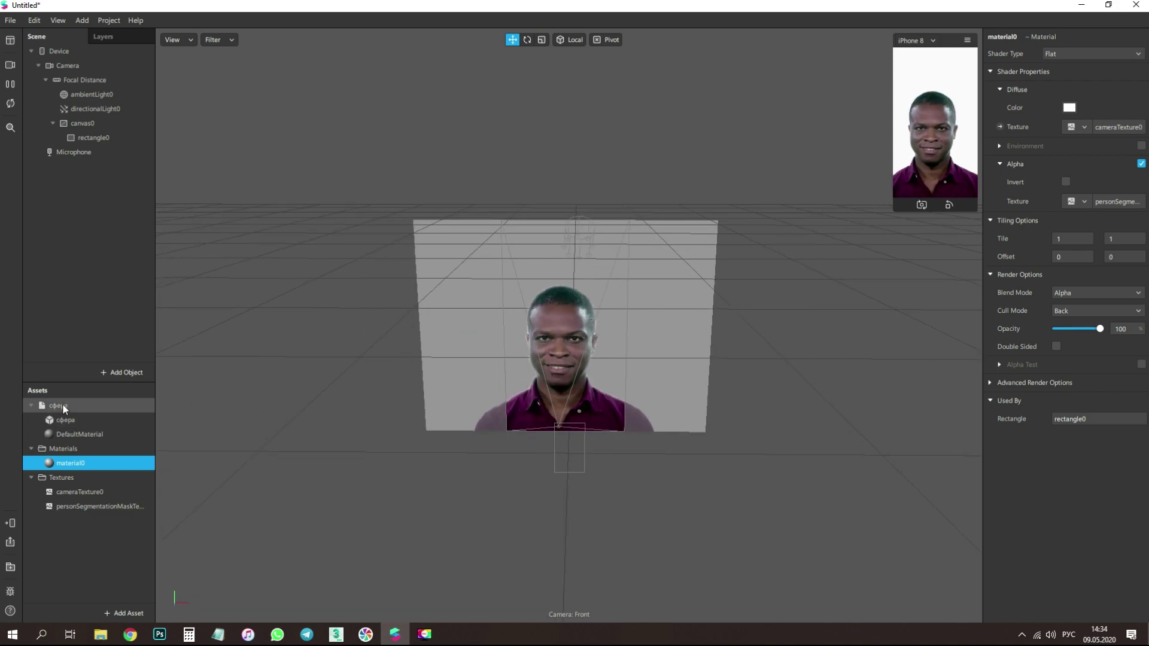
pyautogui.moveTo(59, 404); pyautogui.dragTo(91, 209)
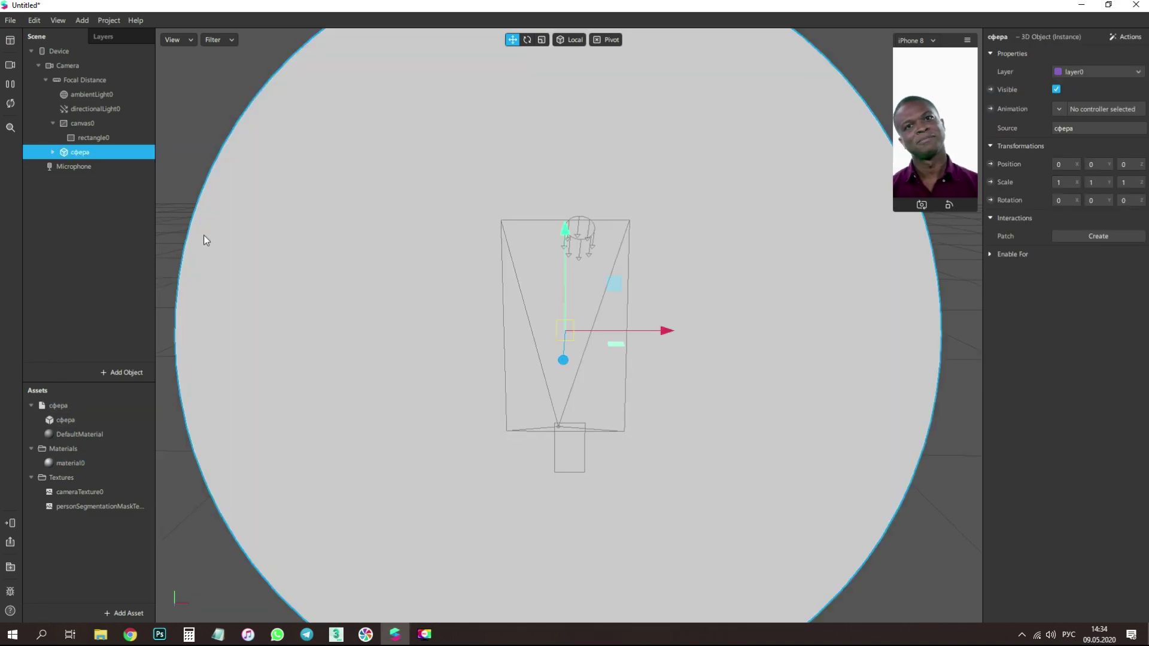
pyautogui.moveTo(713, 388); pyautogui.dragTo(584, 382, button='right')
pyautogui.scroll(-4, 590, 343)
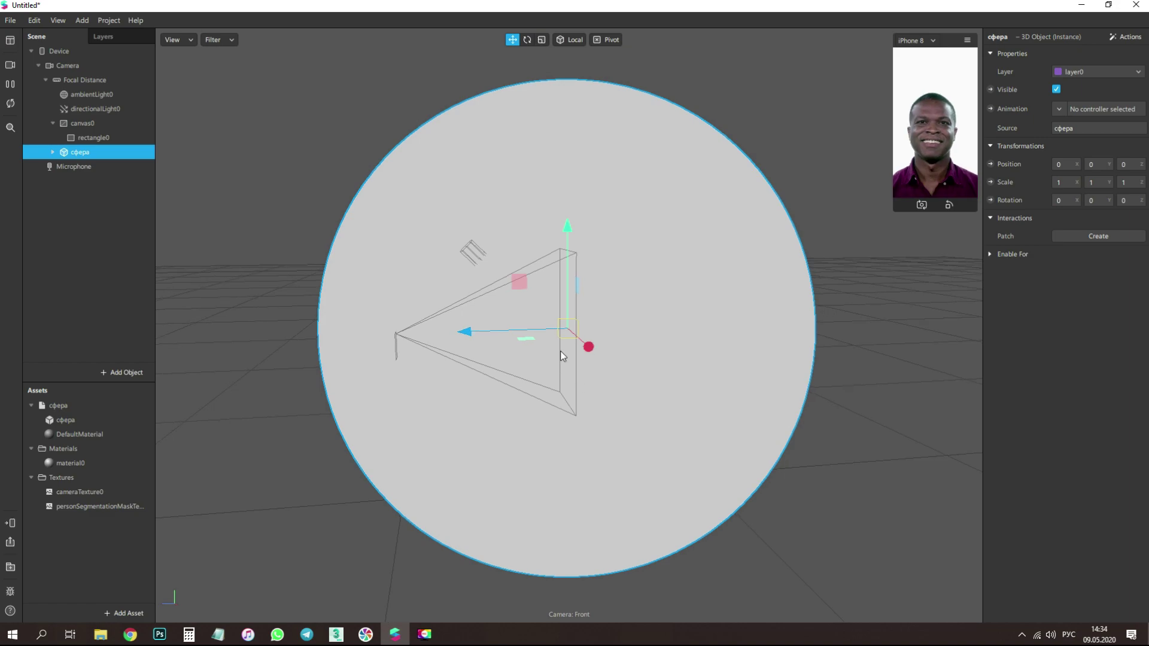
pyautogui.moveTo(585, 295)
pyautogui.mouseDown(button='right')
pyautogui.moveTo(552, 301)
pyautogui.moveTo(600, 306)
pyautogui.mouseUp(button='right')
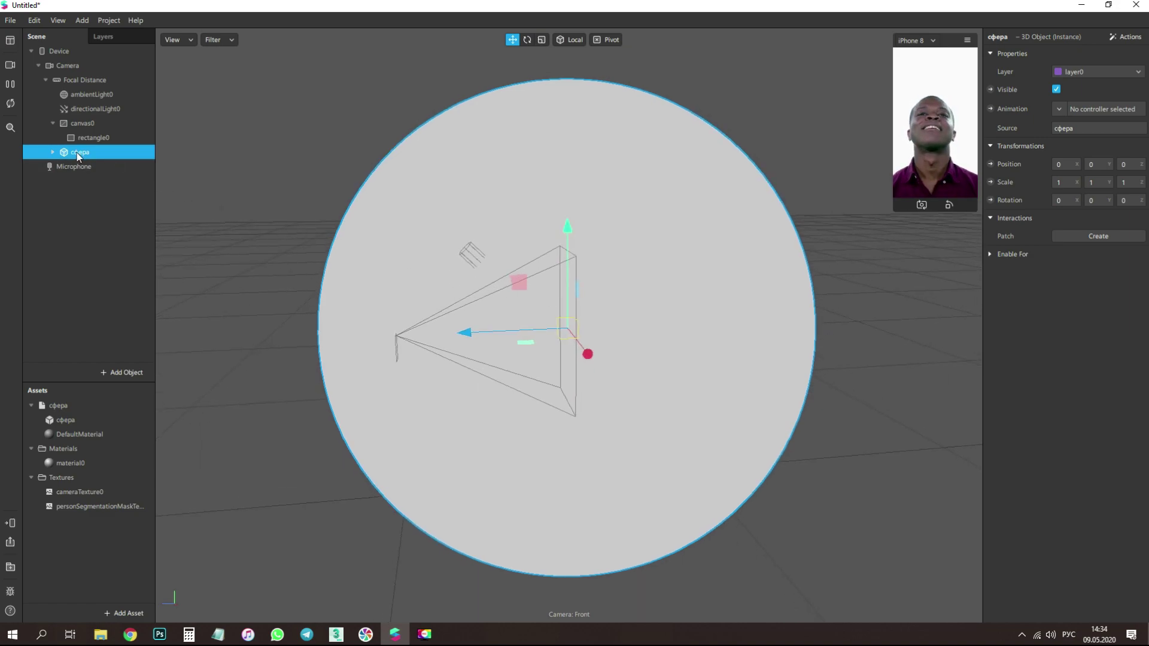
# Step: Move the сфера object out of Focal Distance to the top level of the scene and expand its contents
pyautogui.moveTo(80, 233); pyautogui.dragTo(81, 225)
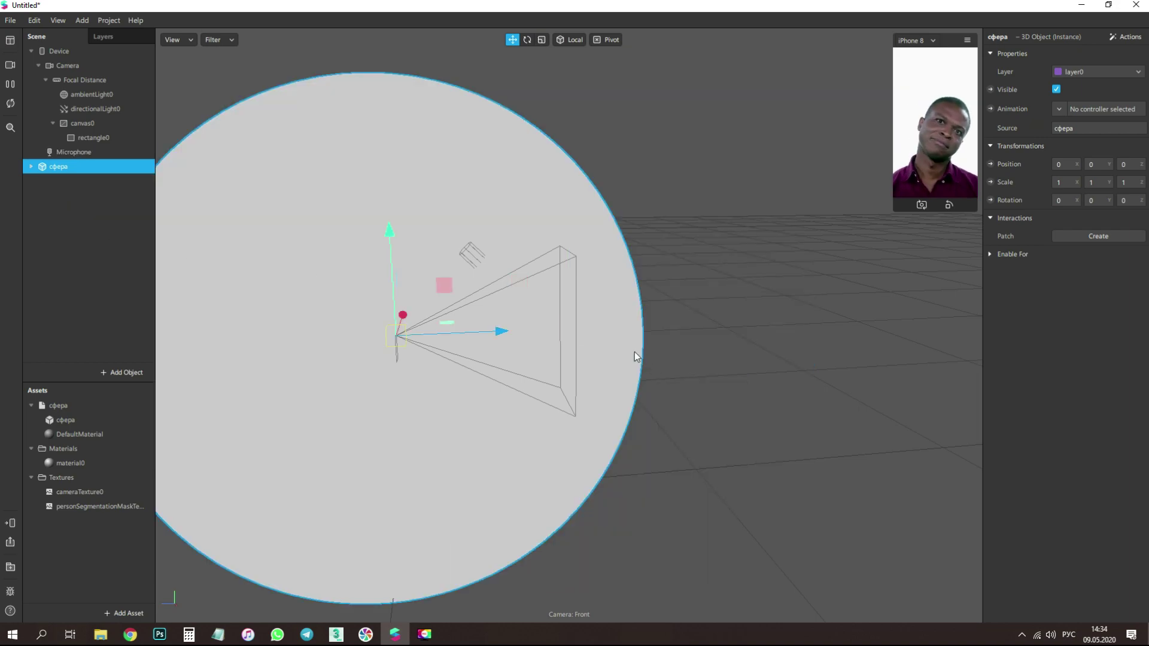
pyautogui.moveTo(611, 288); pyautogui.dragTo(568, 171, button='right')
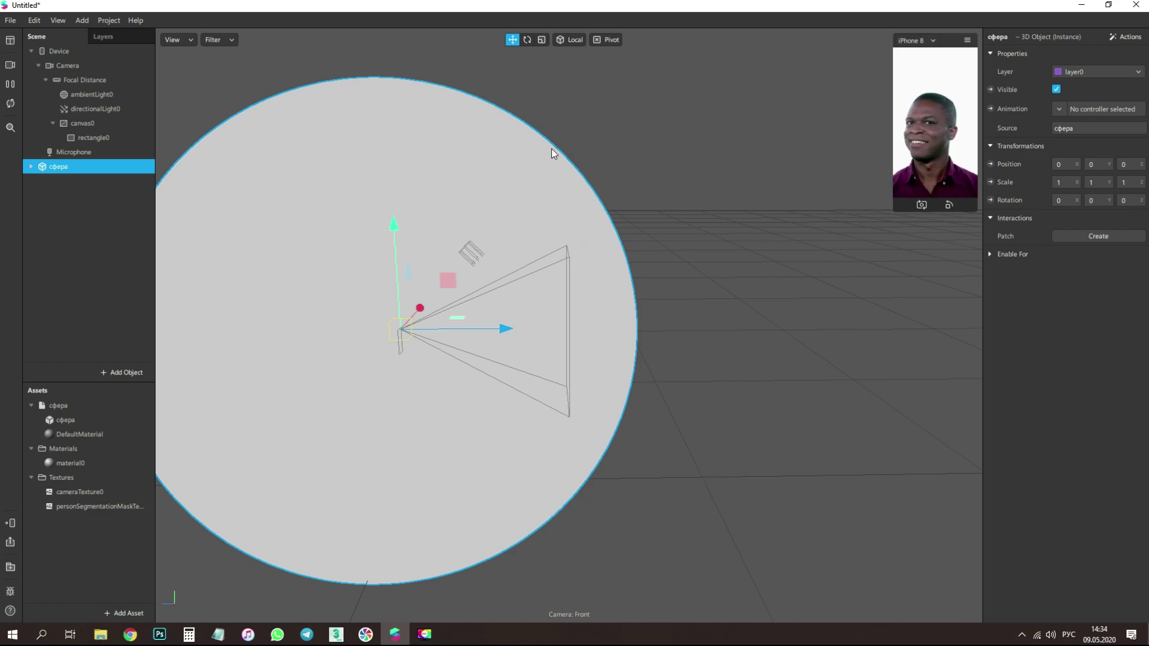
pyautogui.moveTo(576, 273); pyautogui.dragTo(597, 209, button='right')
pyautogui.moveTo(615, 394); pyautogui.dragTo(585, 378, button='right')
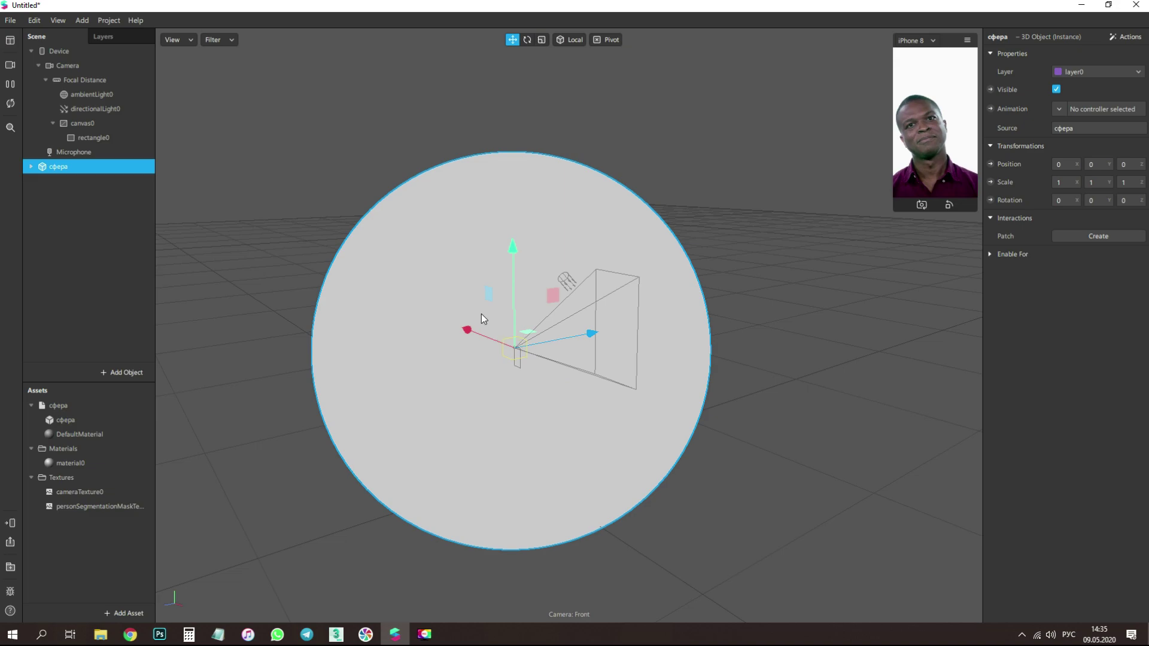
pyautogui.click(30, 166)
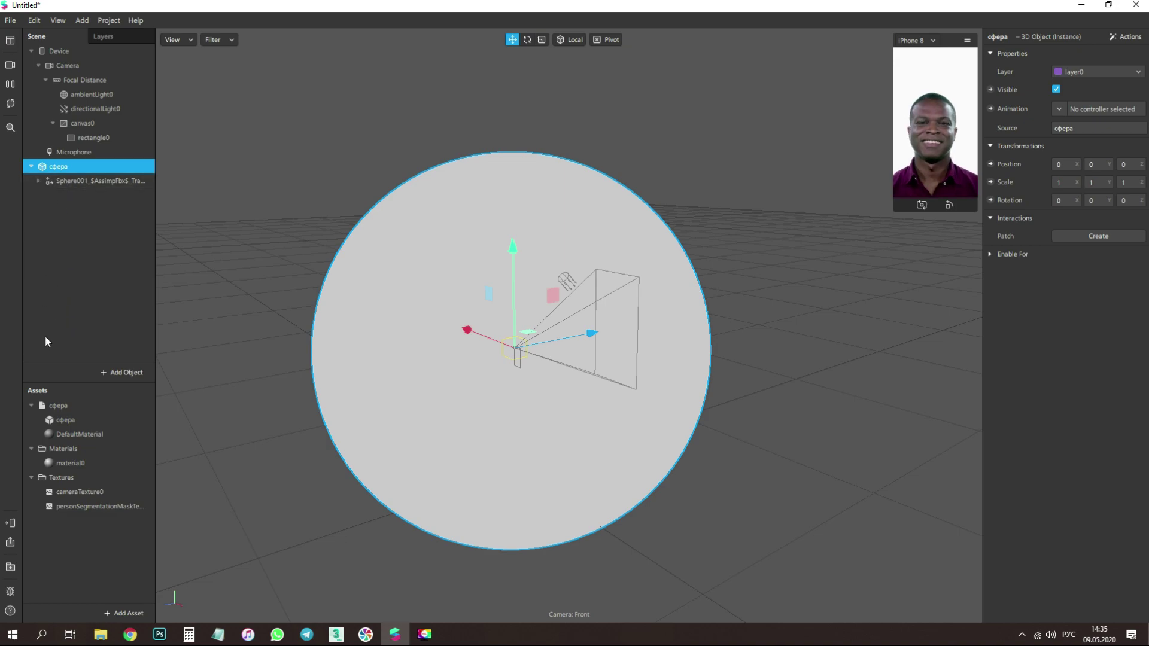
# Step: Assign a new animation sequence as the diffuse texture of the sphere's DefaultMaterial
pyautogui.click(67, 433)
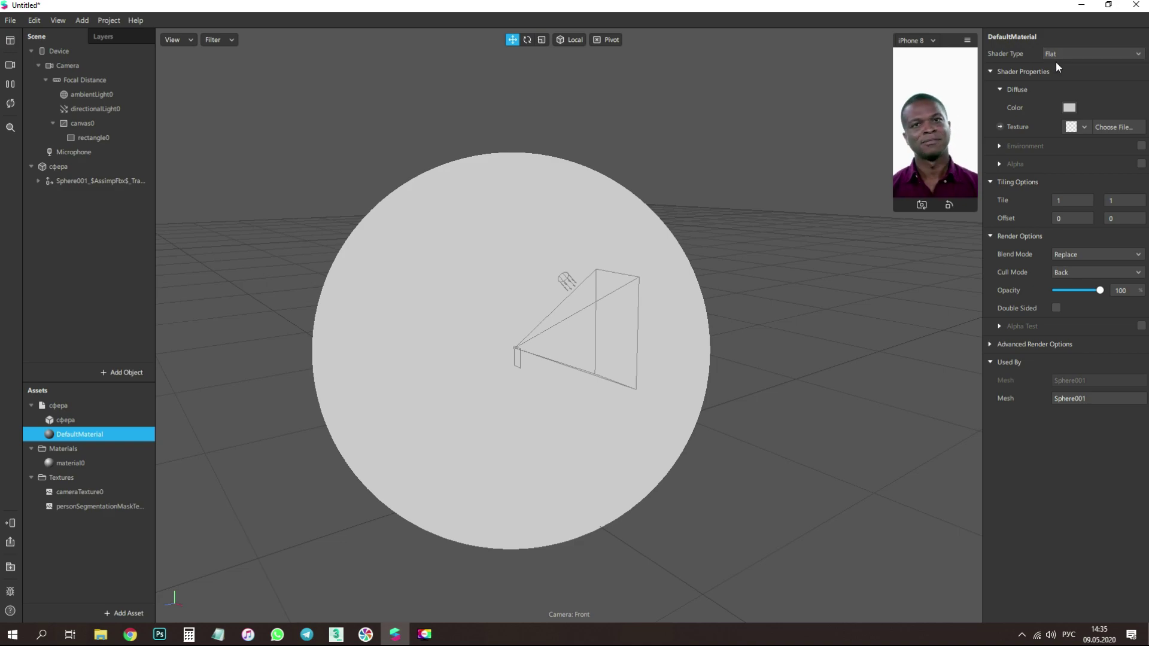
pyautogui.click(1083, 128)
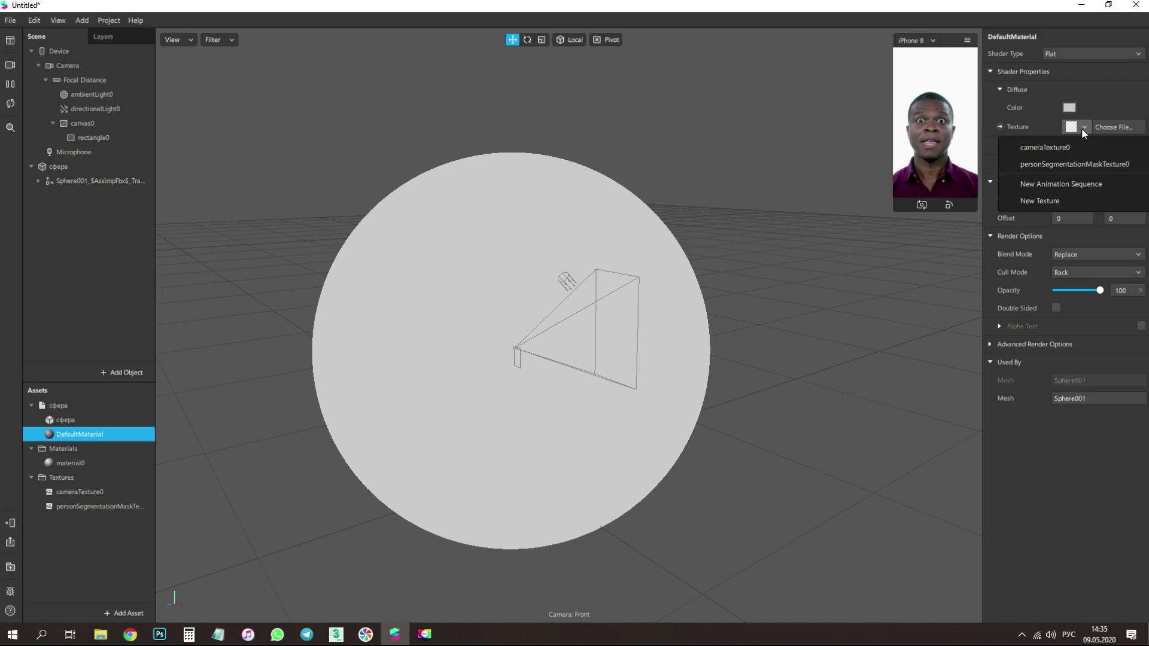
pyautogui.click(1082, 182)
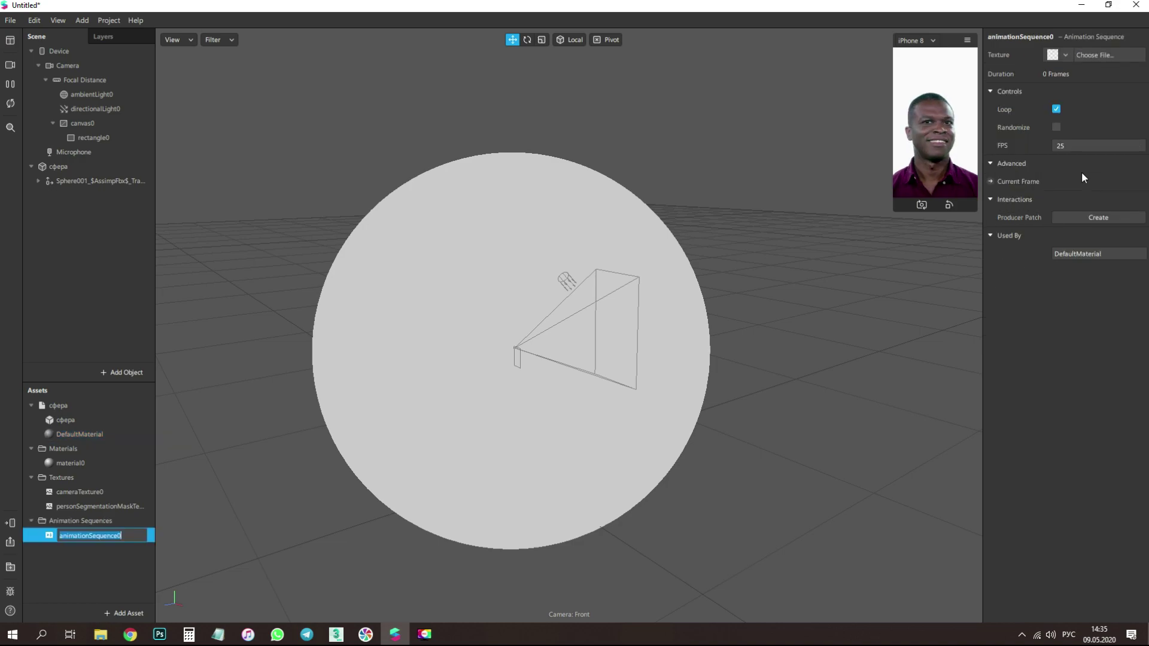
# Step: Load the desktop panoramas 001, 002 and 003 as the frames of animationSequence0
pyautogui.click(1104, 56)
pyautogui.click(274, 119)
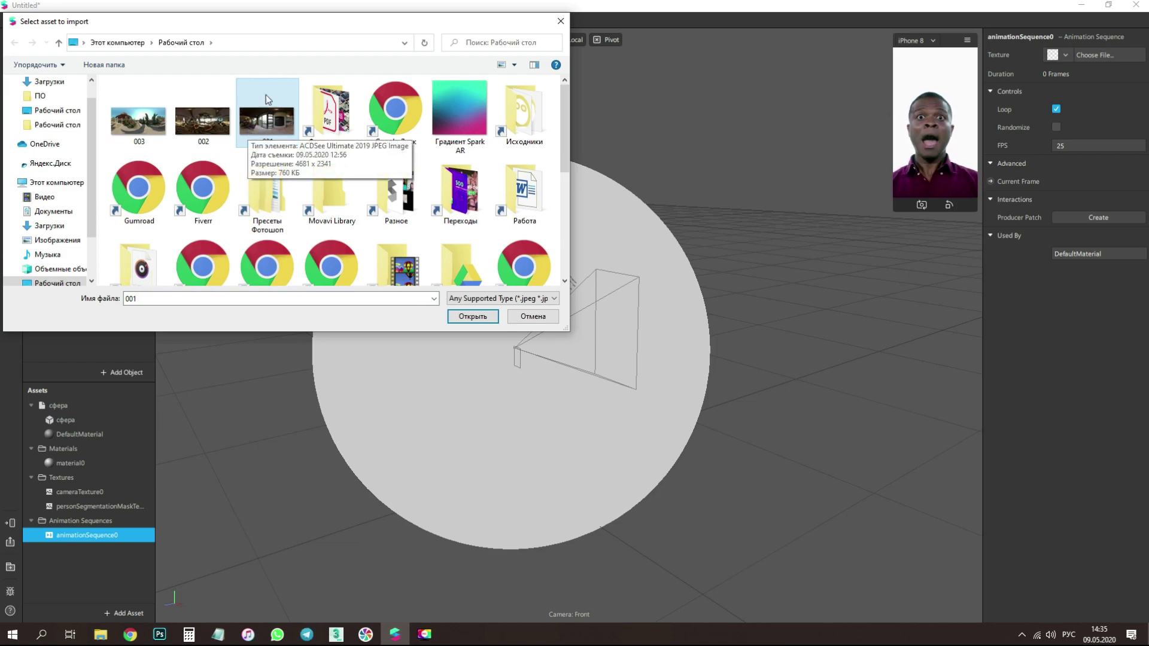
pyautogui.keyDown('ctrl'); pyautogui.click(203, 120); pyautogui.keyUp('ctrl')
pyautogui.keyDown('ctrl'); pyautogui.click(129, 121); pyautogui.keyUp('ctrl')
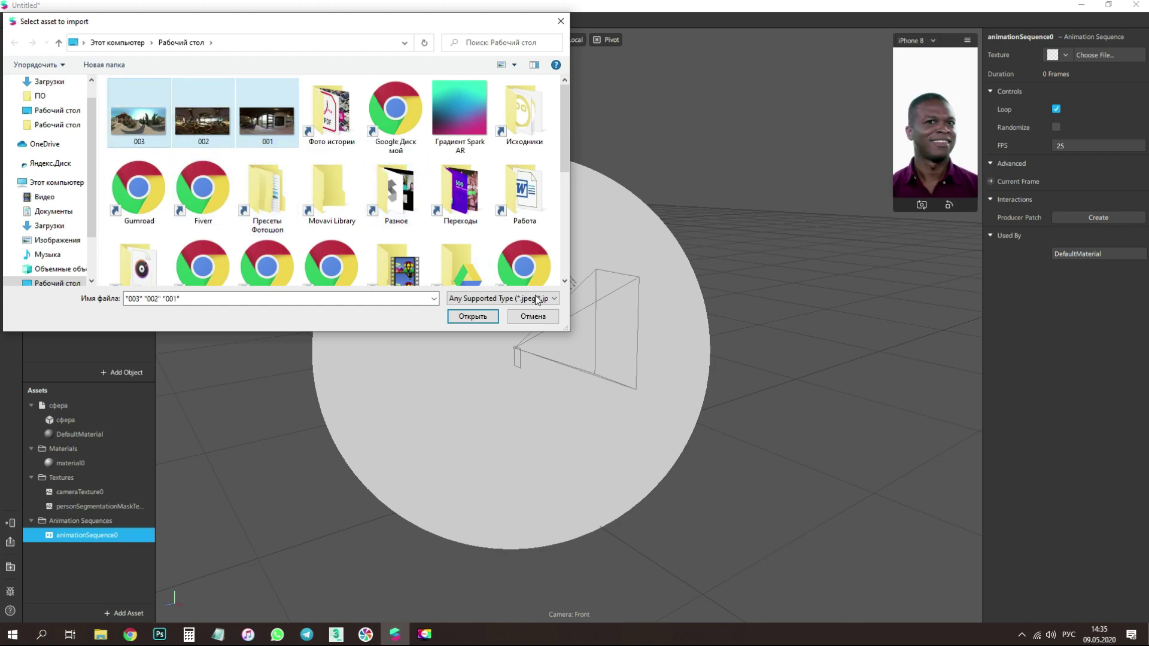
pyautogui.click(473, 317)
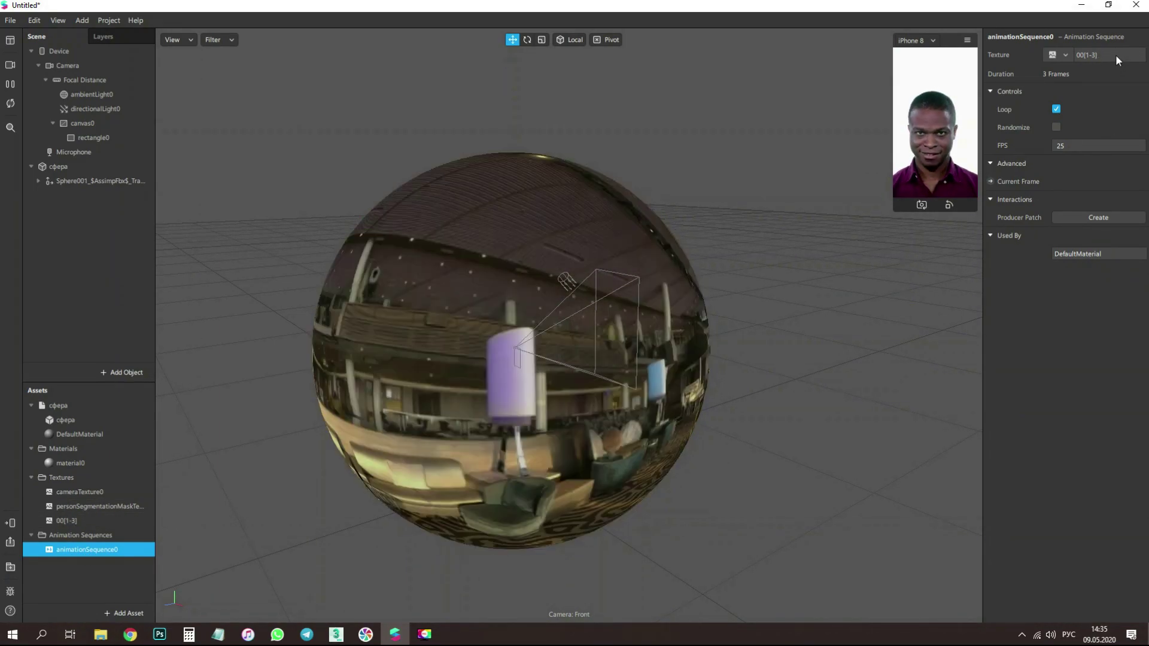
# Step: Enable No compression for the 00[1-3] texture sequence
pyautogui.click(1115, 55)
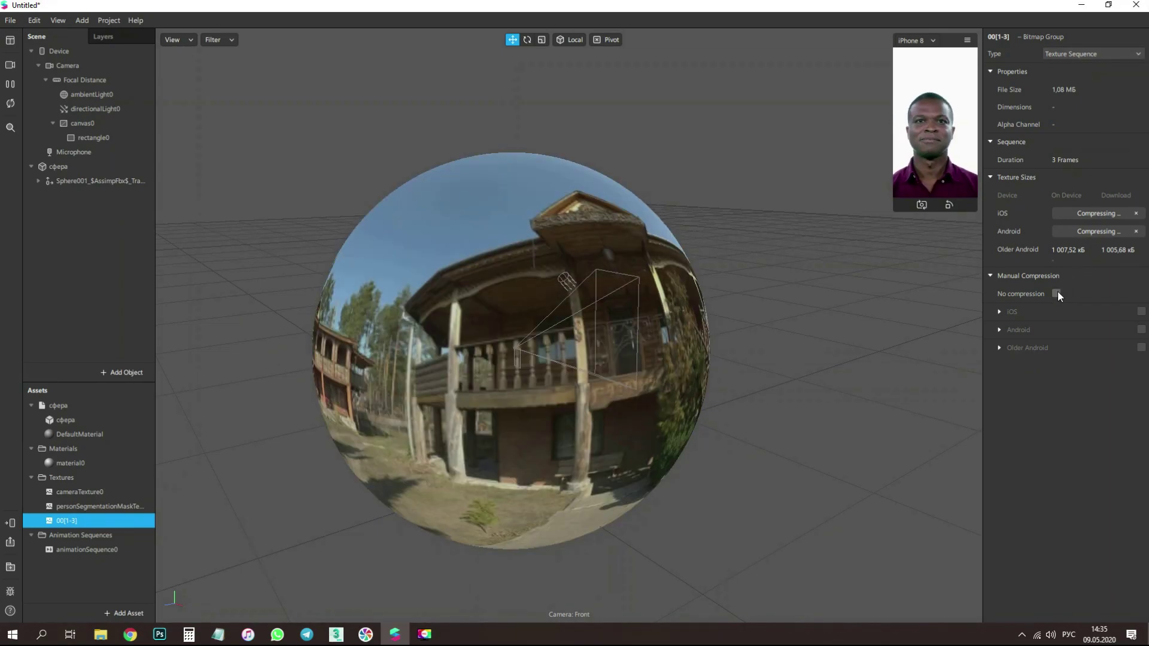
pyautogui.click(1056, 293)
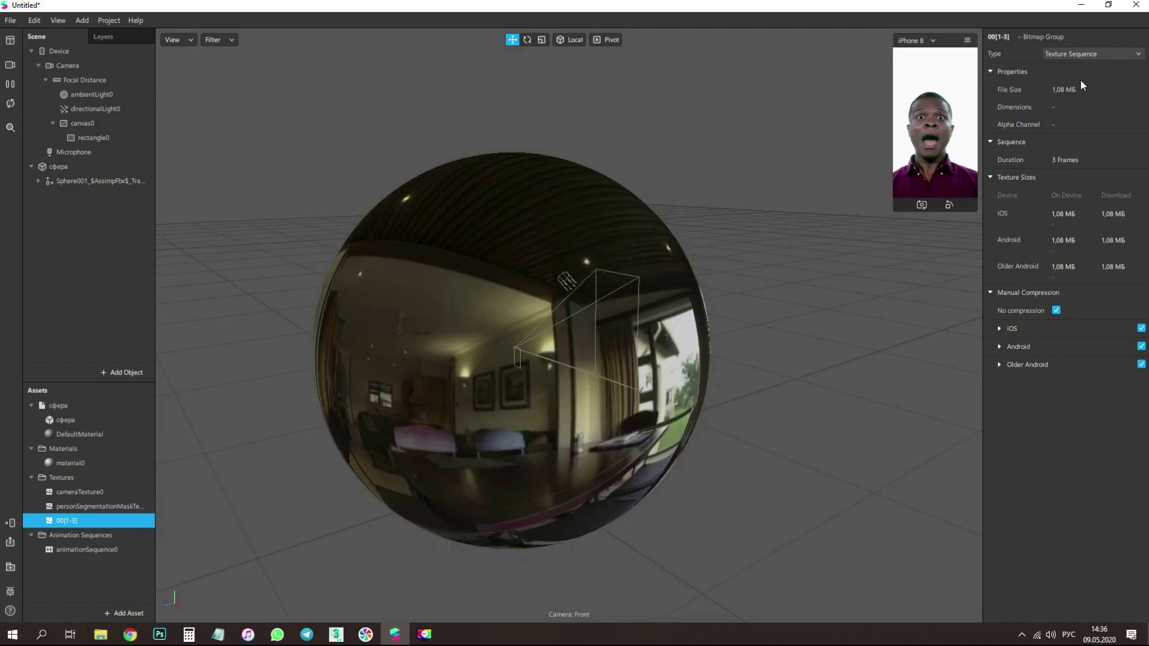
pyautogui.click(82, 522)
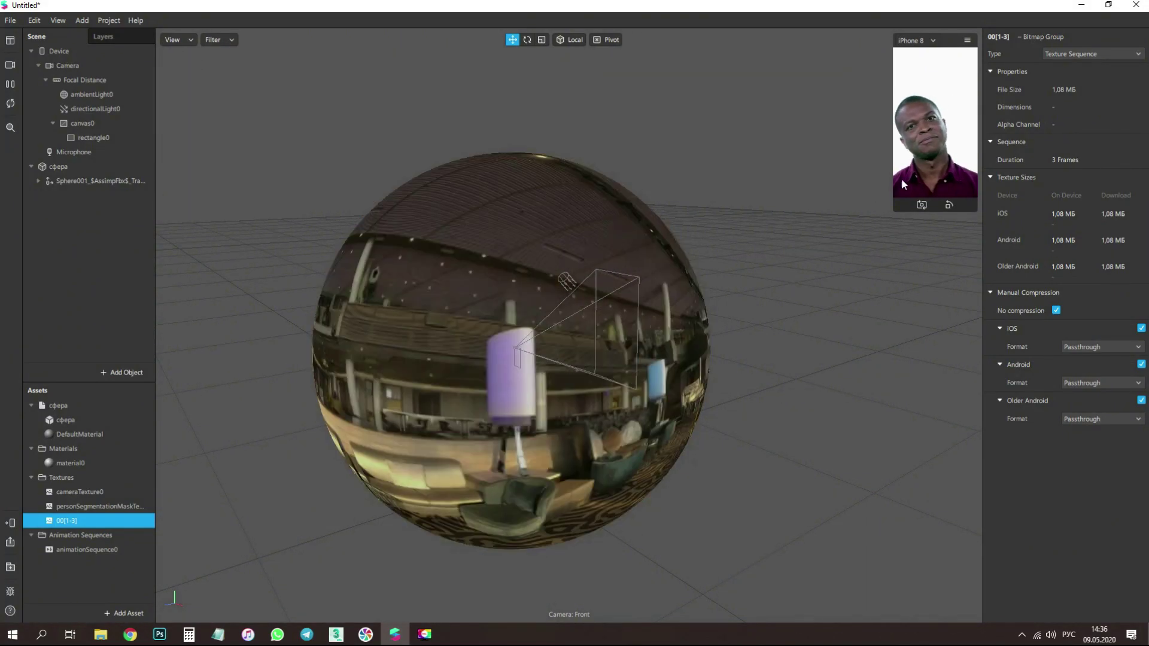
# Step: Import the desktop image 001 as a separate single texture and enable No compression for it
pyautogui.click(1108, 4)
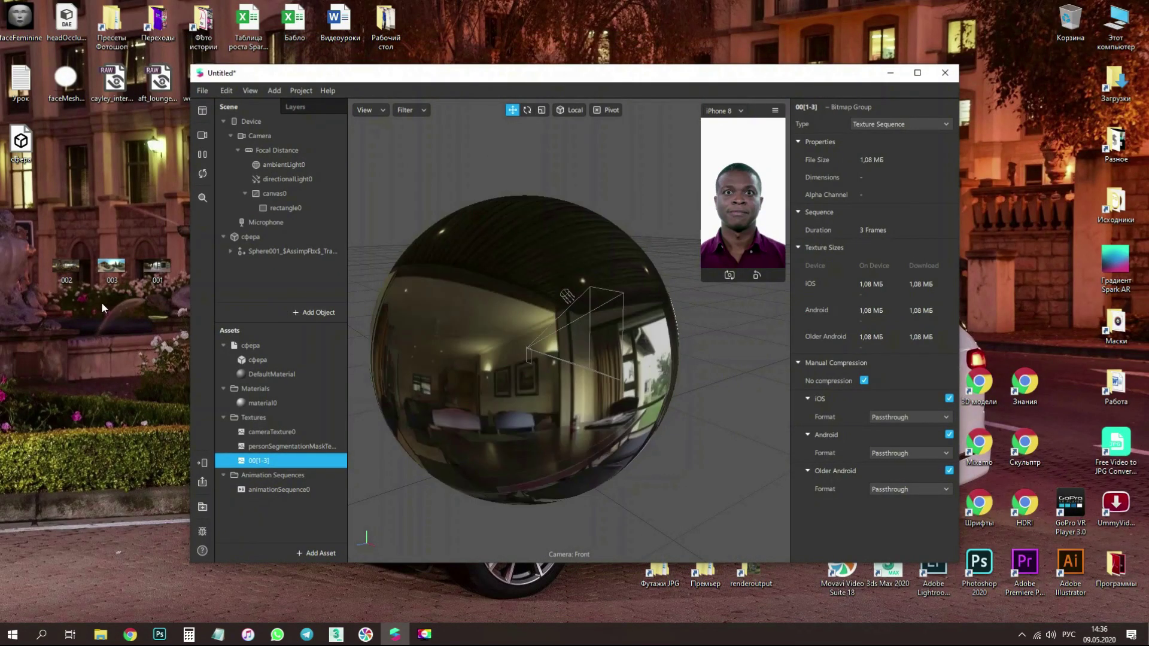
pyautogui.moveTo(157, 267); pyautogui.dragTo(268, 501)
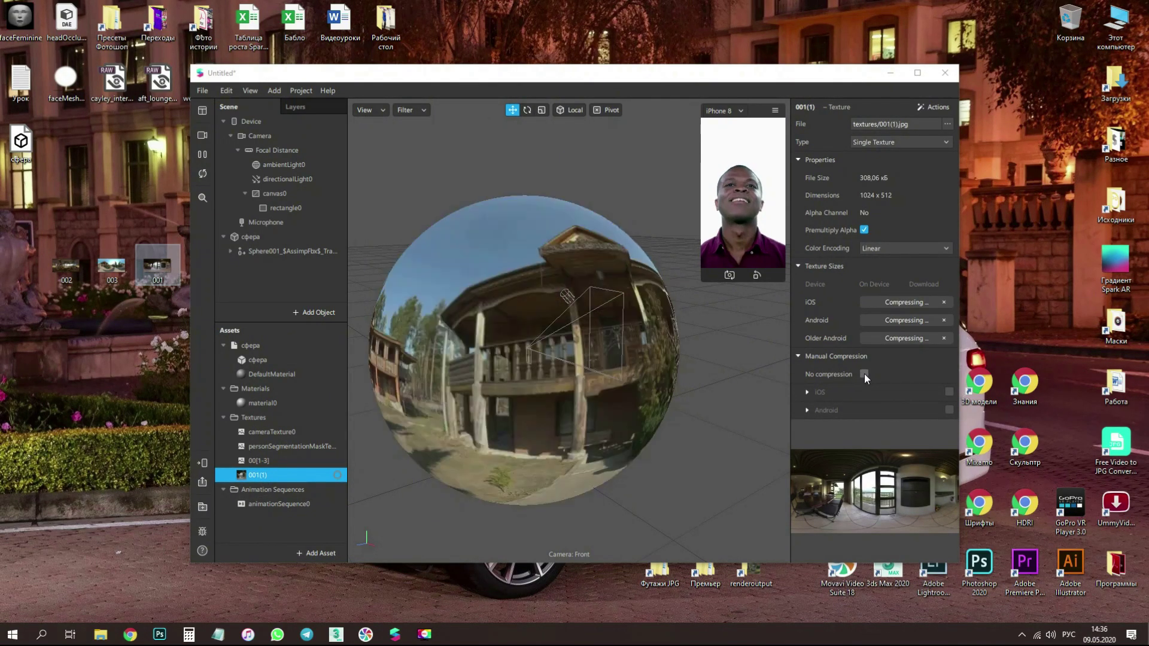
pyautogui.click(864, 374)
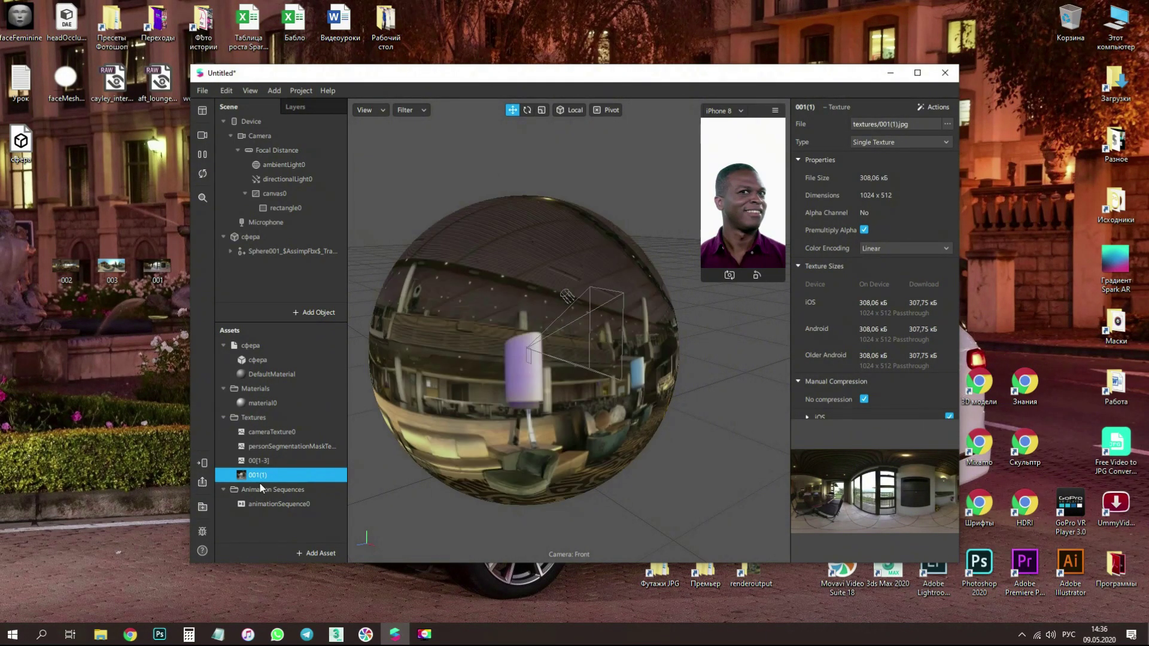
# Step: Delete the separately imported 001(1) texture from the assets
pyautogui.rightClick(254, 476)
pyautogui.rightClick(277, 475)
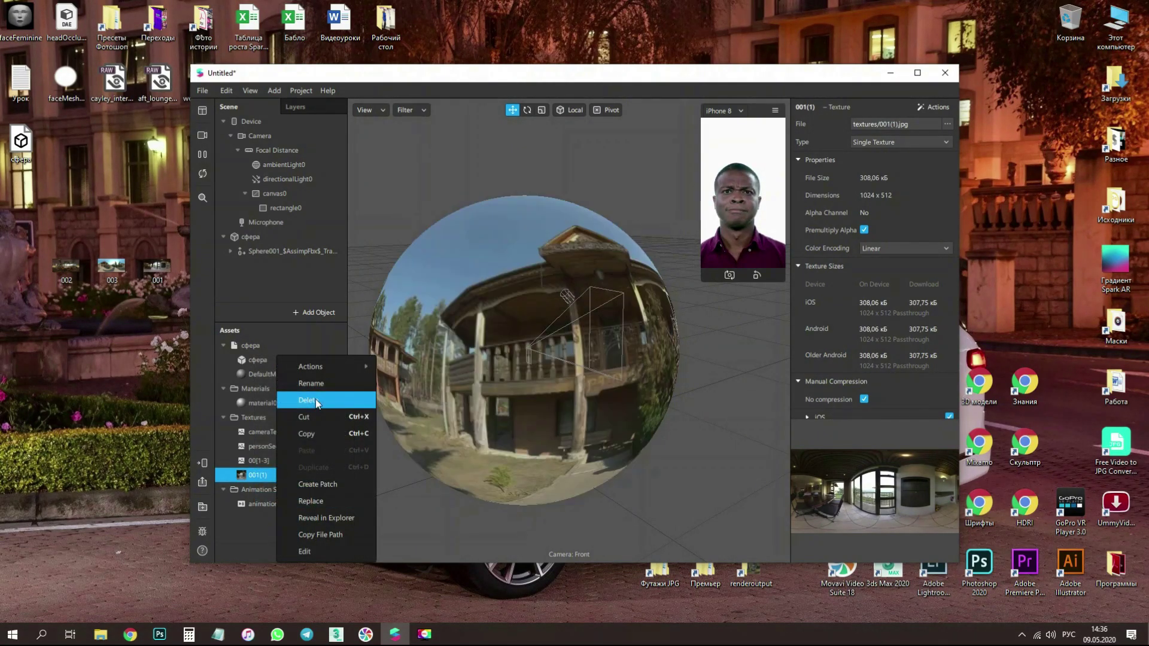
pyautogui.click(314, 400)
pyautogui.click(673, 349)
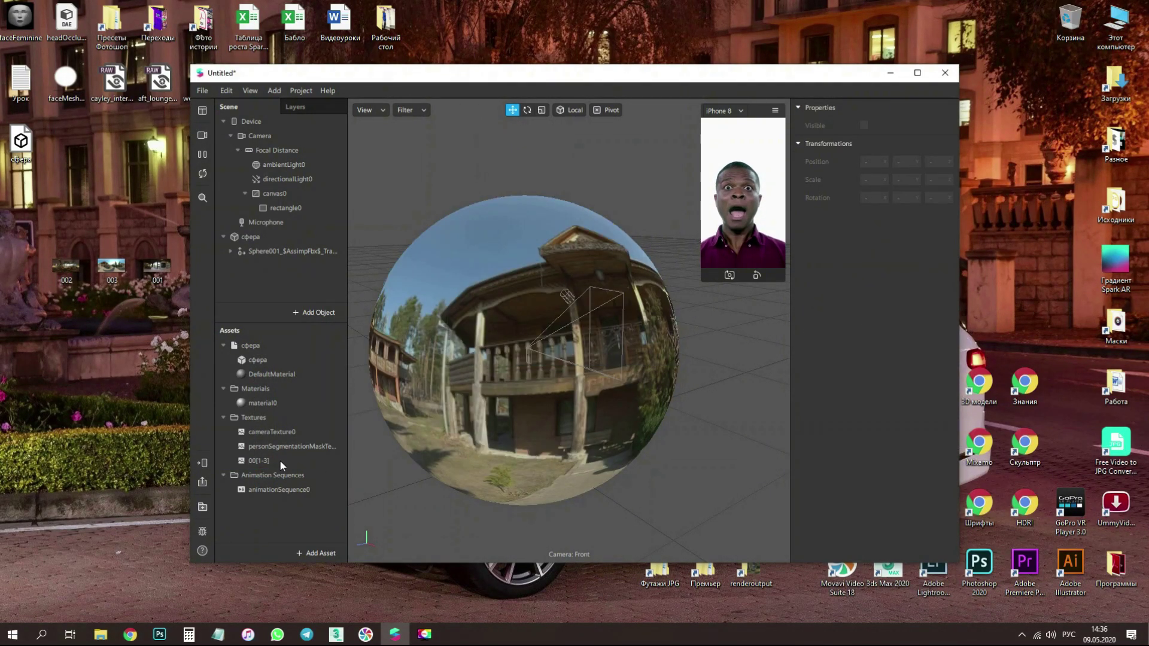
# Step: Pause the preview video and save the project as 360 in a new desktop folder named 360
pyautogui.click(282, 461)
pyautogui.click(202, 154)
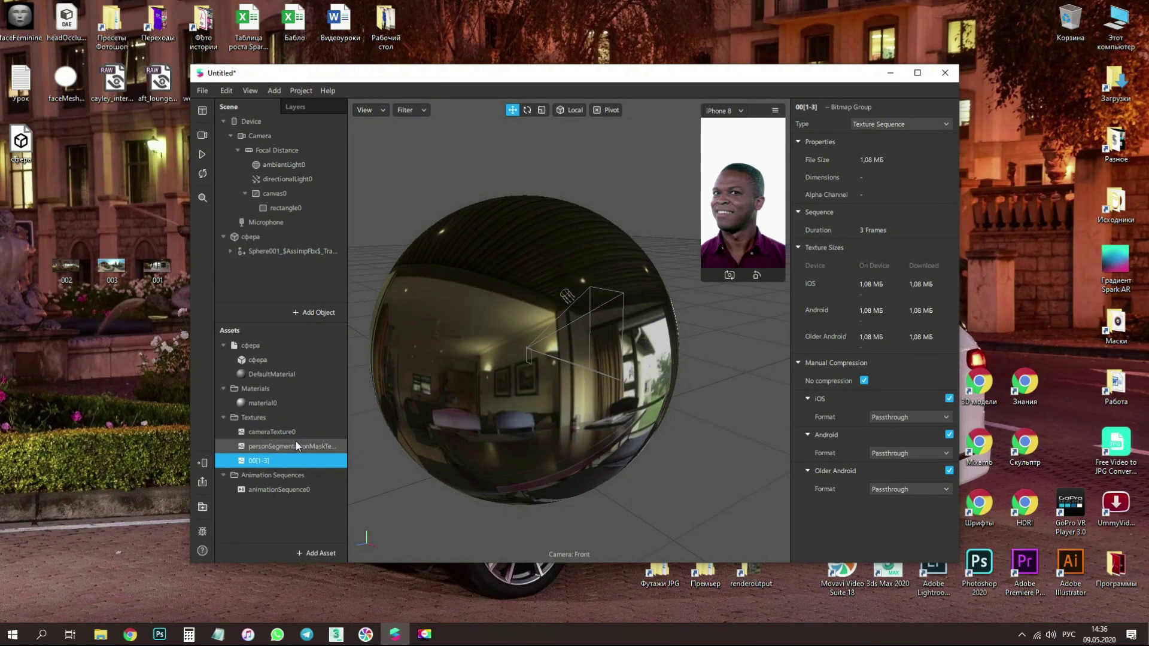
pyautogui.click(203, 90)
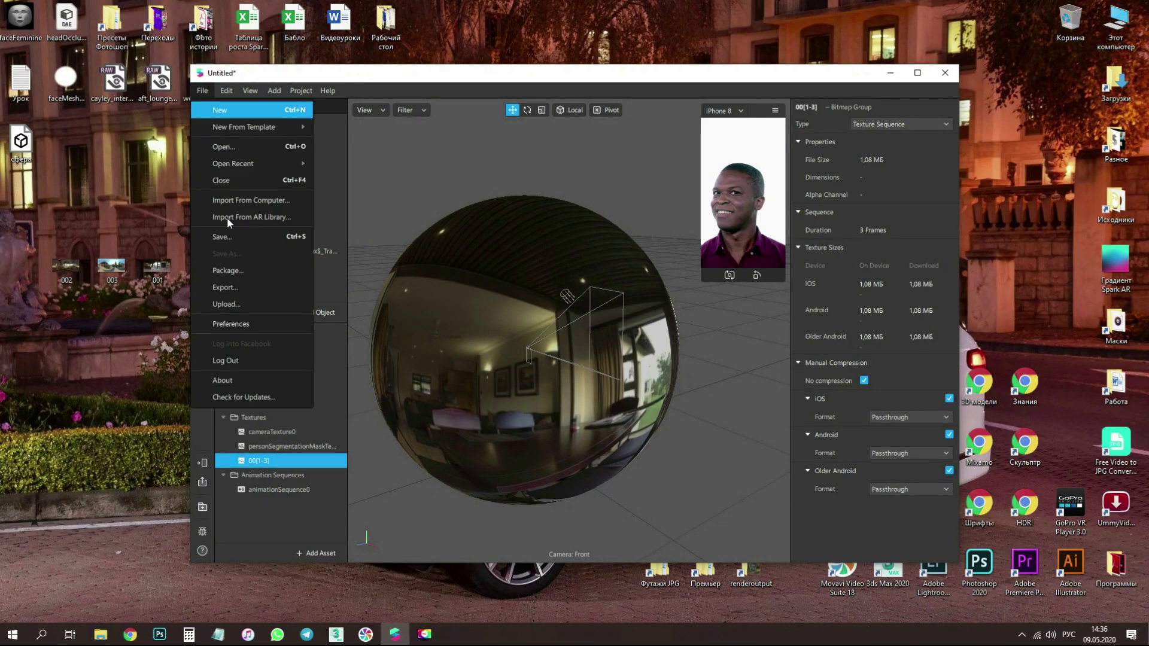
pyautogui.click(221, 237)
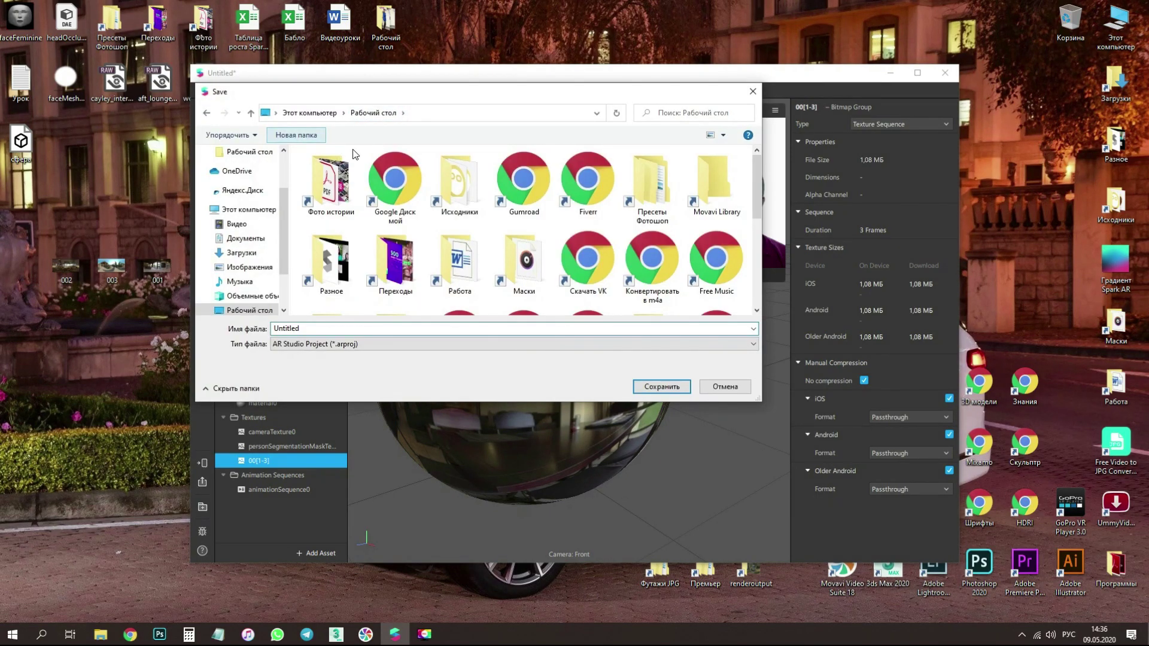
pyautogui.write('360')
pyautogui.press('Return')
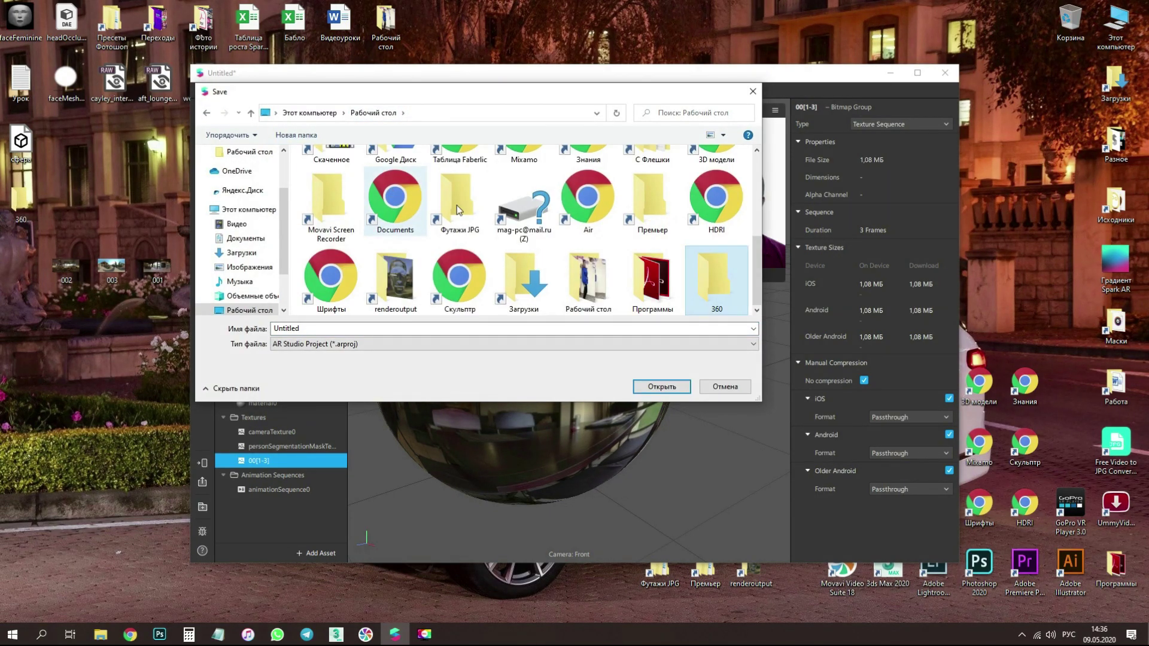
pyautogui.doubleClick(723, 285)
pyautogui.write('360')
pyautogui.press('Return')
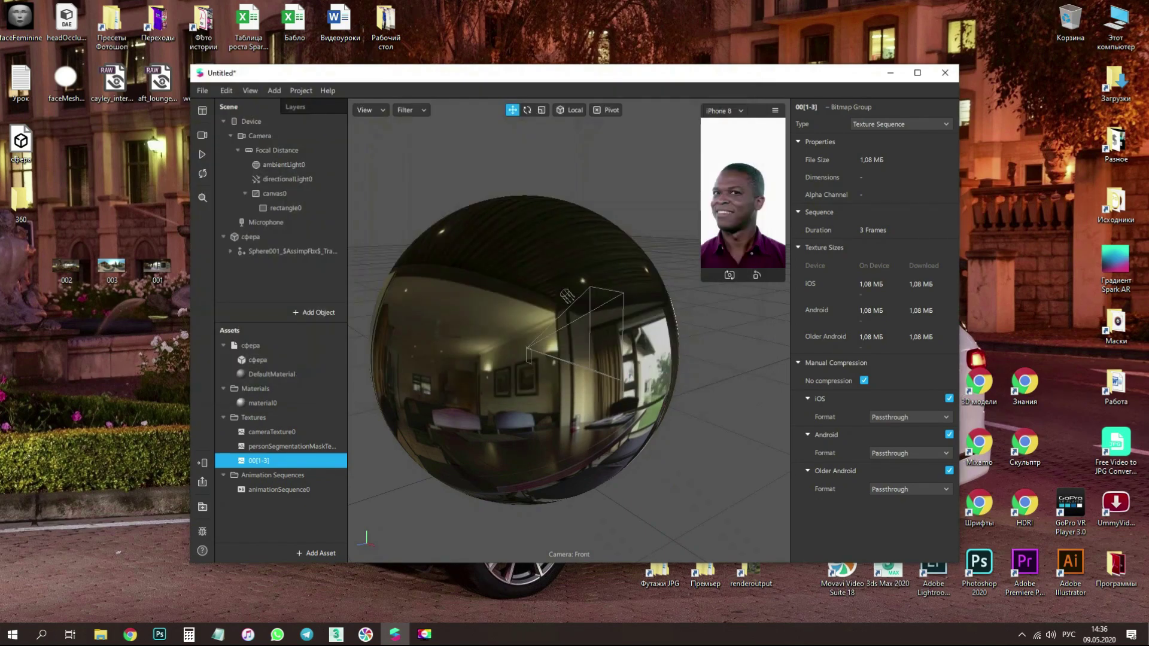
# Step: Close the project and Spark AR Studio, and open the saved project's textures folder inside the desktop 360 folder
pyautogui.click(945, 73)
pyautogui.doubleClick(33, 200)
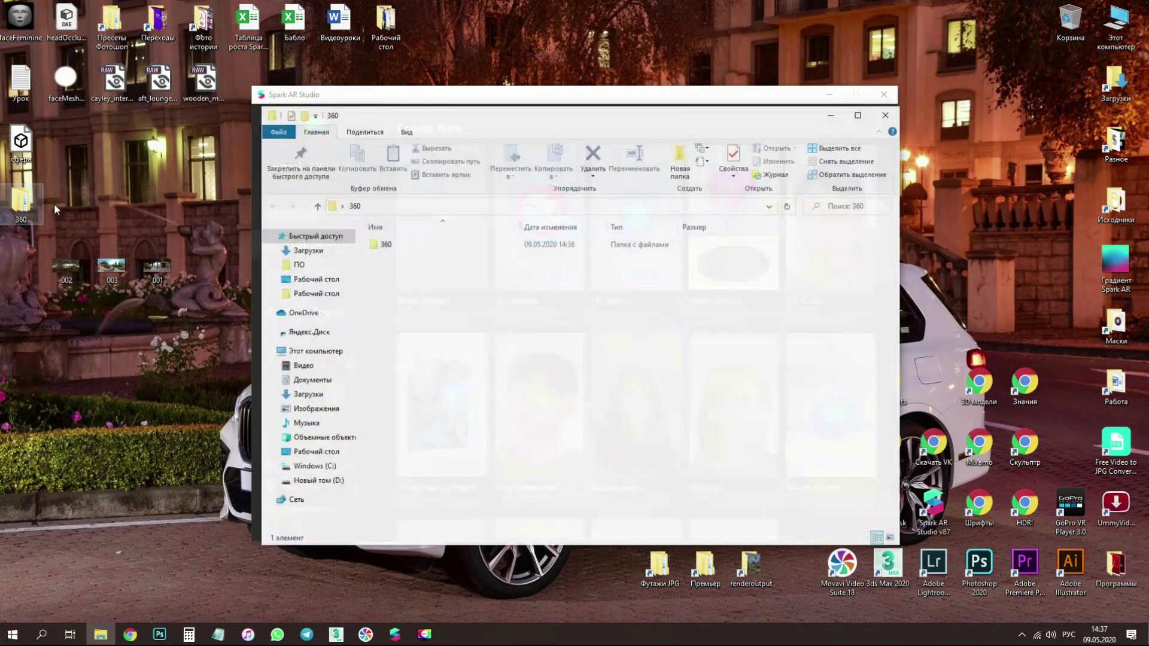
pyautogui.click(892, 95)
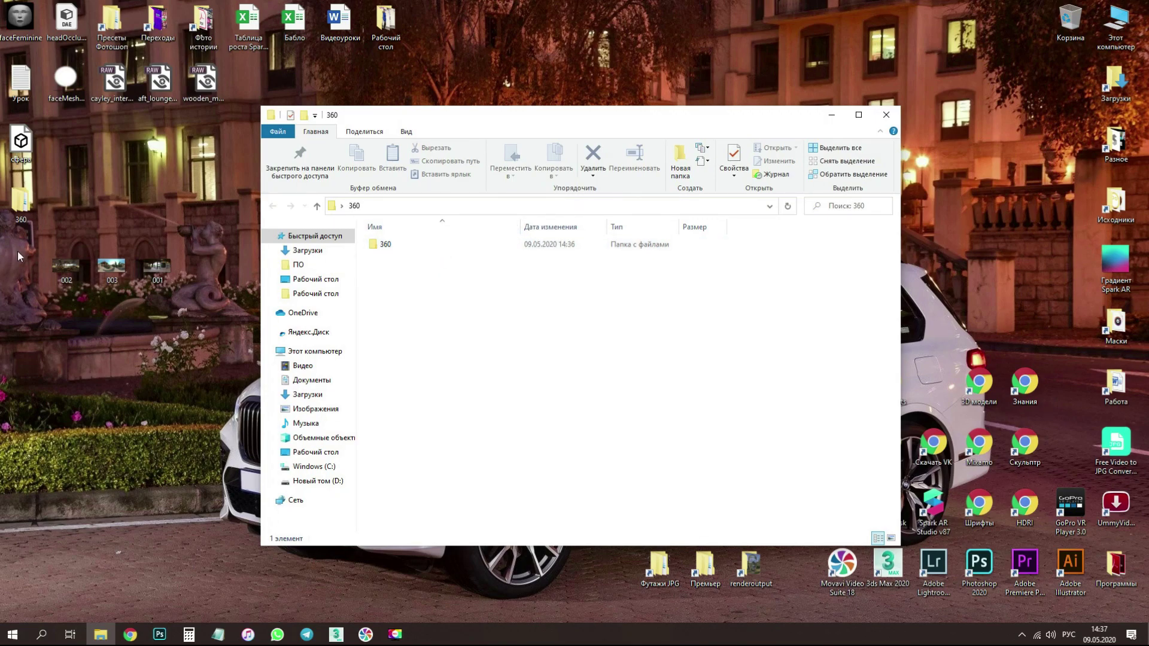
pyautogui.doubleClick(386, 245)
pyautogui.doubleClick(388, 258)
# Step: Compare the image resolution of 001 in the textures folder with the desktop original in their detailed file properties
pyautogui.click(400, 274)
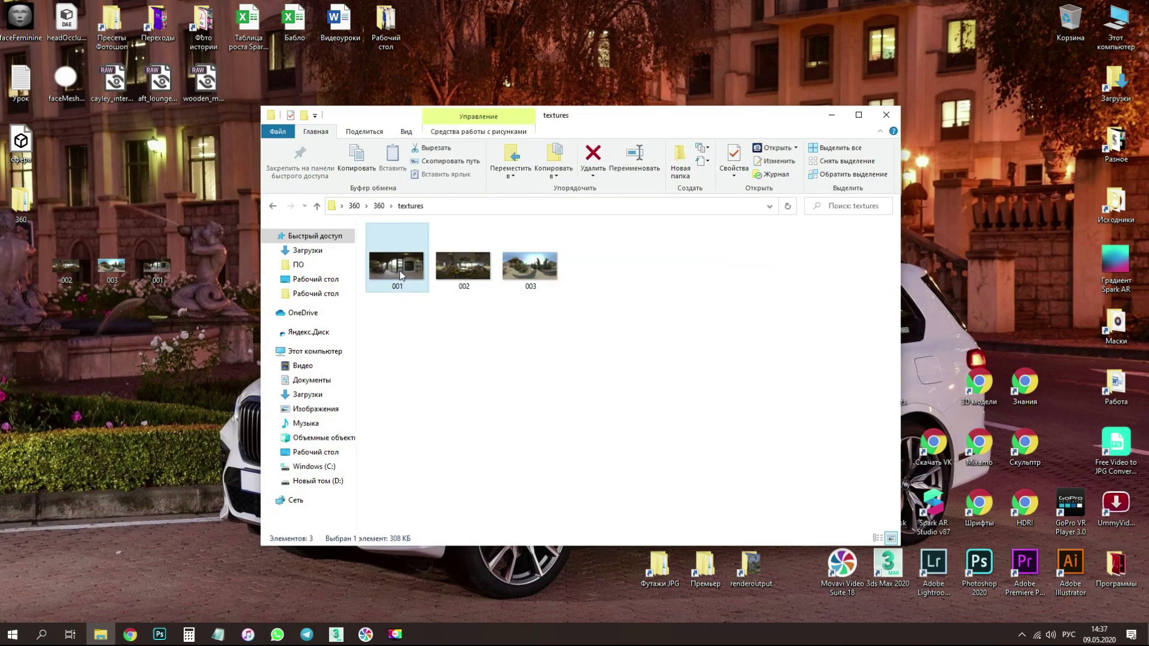
pyautogui.hotkey('alt', 'Return')
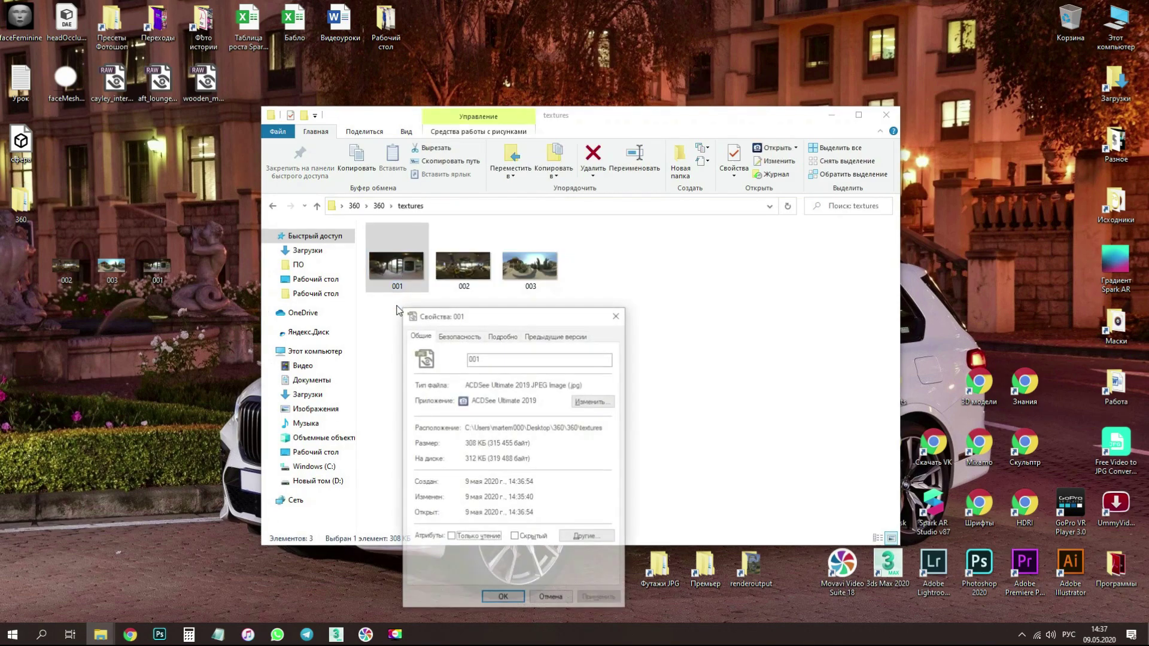
pyautogui.click(502, 336)
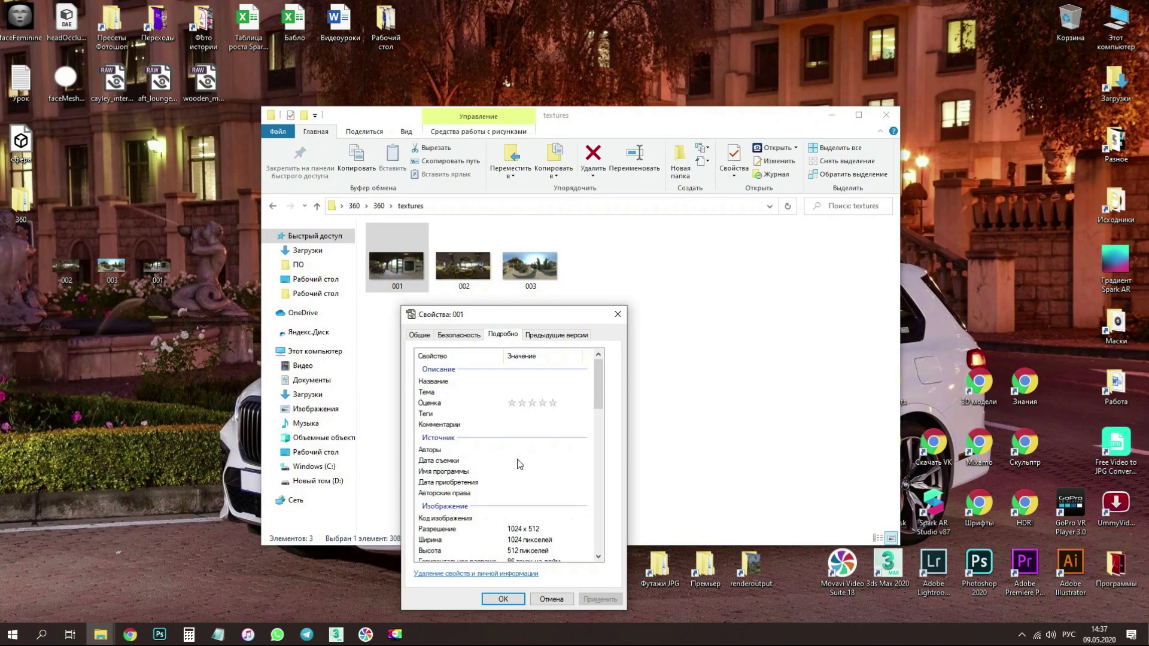
pyautogui.scroll(-2, 519, 464)
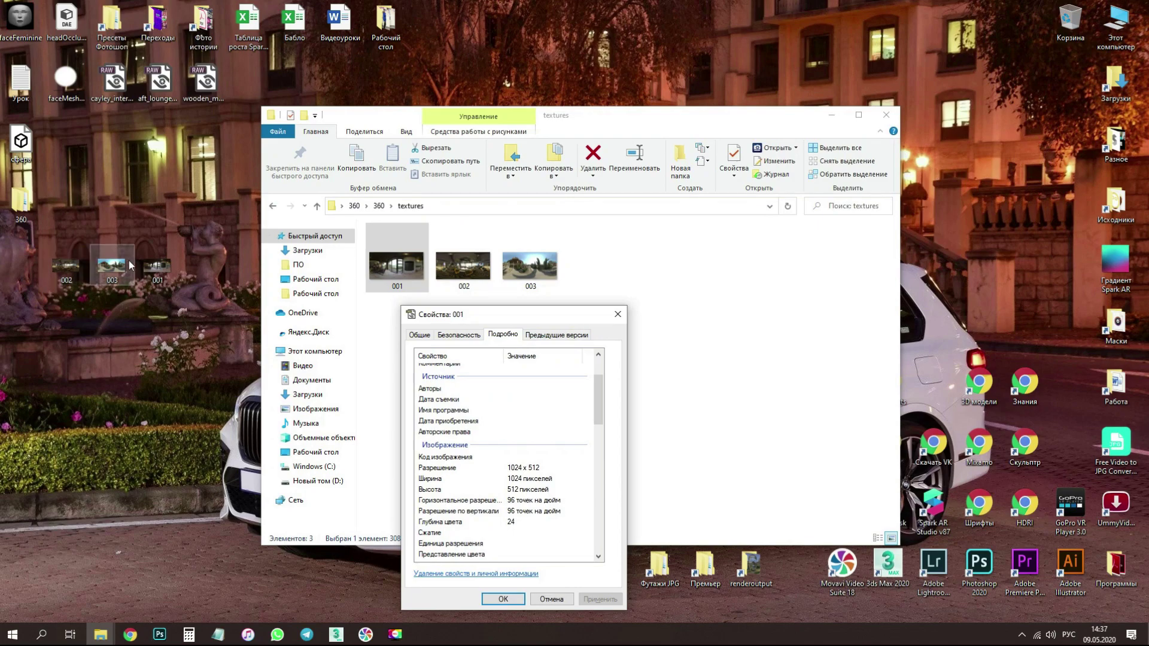
pyautogui.click(159, 266)
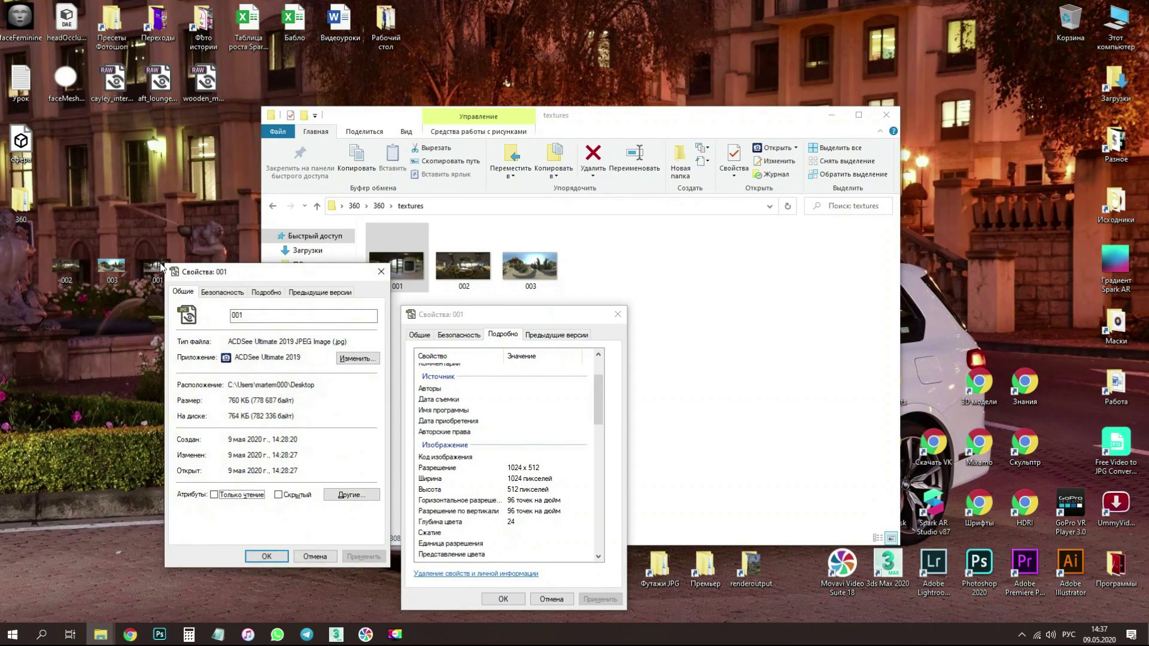
pyautogui.click(267, 293)
pyautogui.scroll(-1, 305, 464)
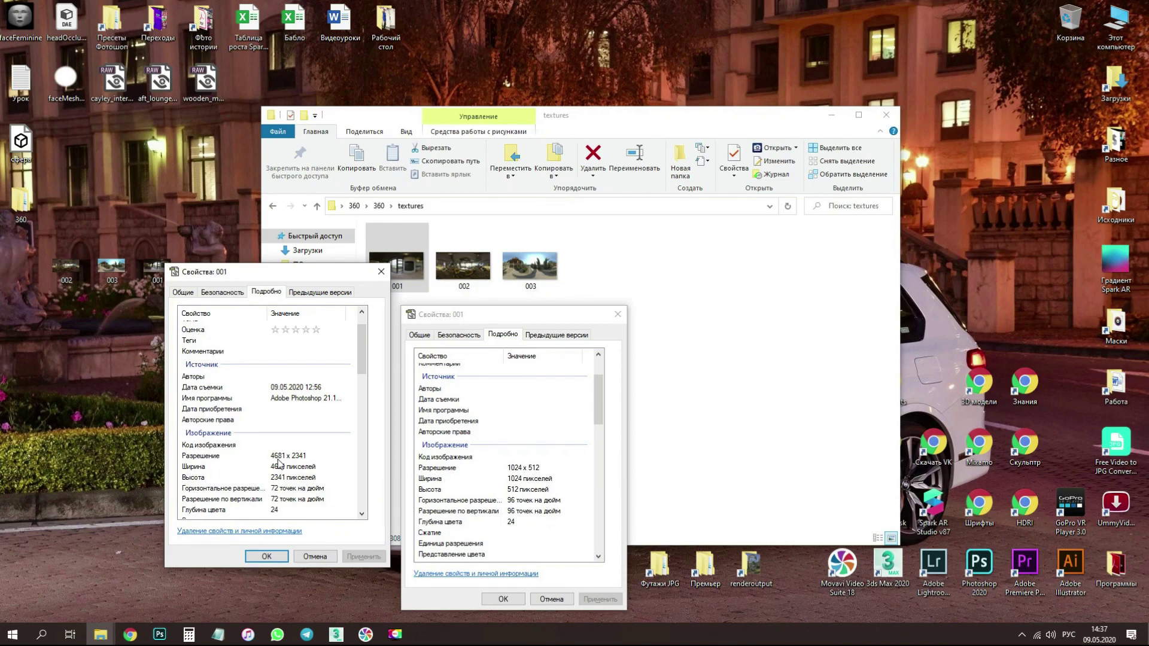
pyautogui.click(381, 273)
pyautogui.click(618, 314)
# Step: Copy the desktop images 001, 002 and 003 into the project's textures folder, replacing the files of the same names
pyautogui.moveTo(203, 312); pyautogui.dragTo(53, 261)
pyautogui.moveTo(108, 271)
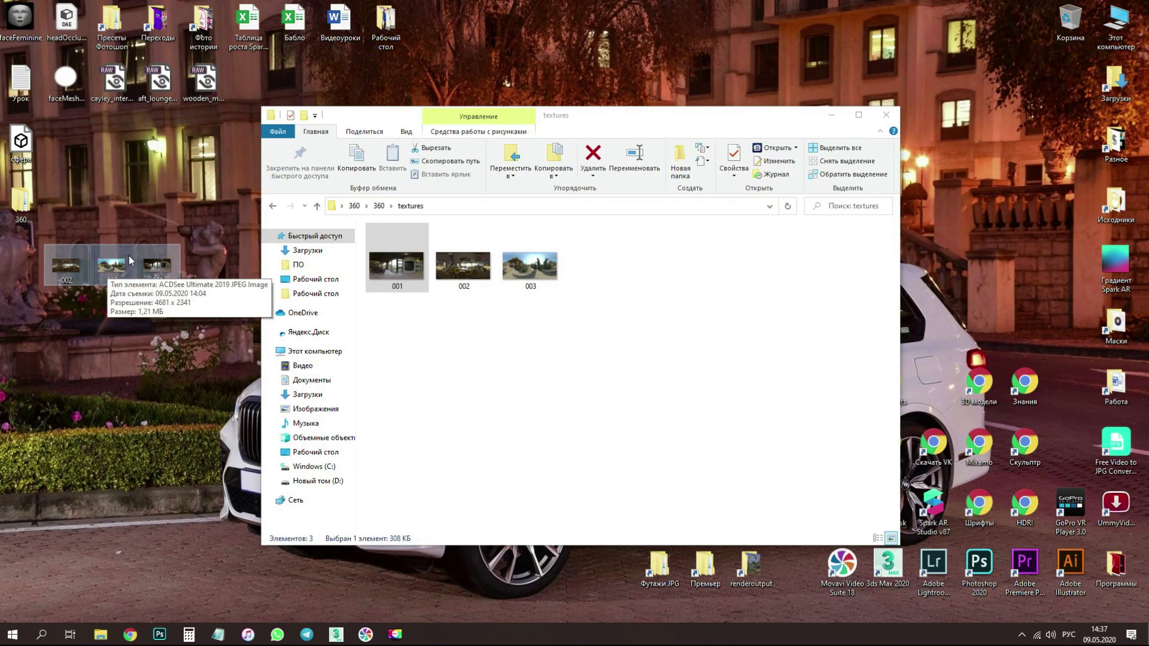
pyautogui.moveTo(165, 261)
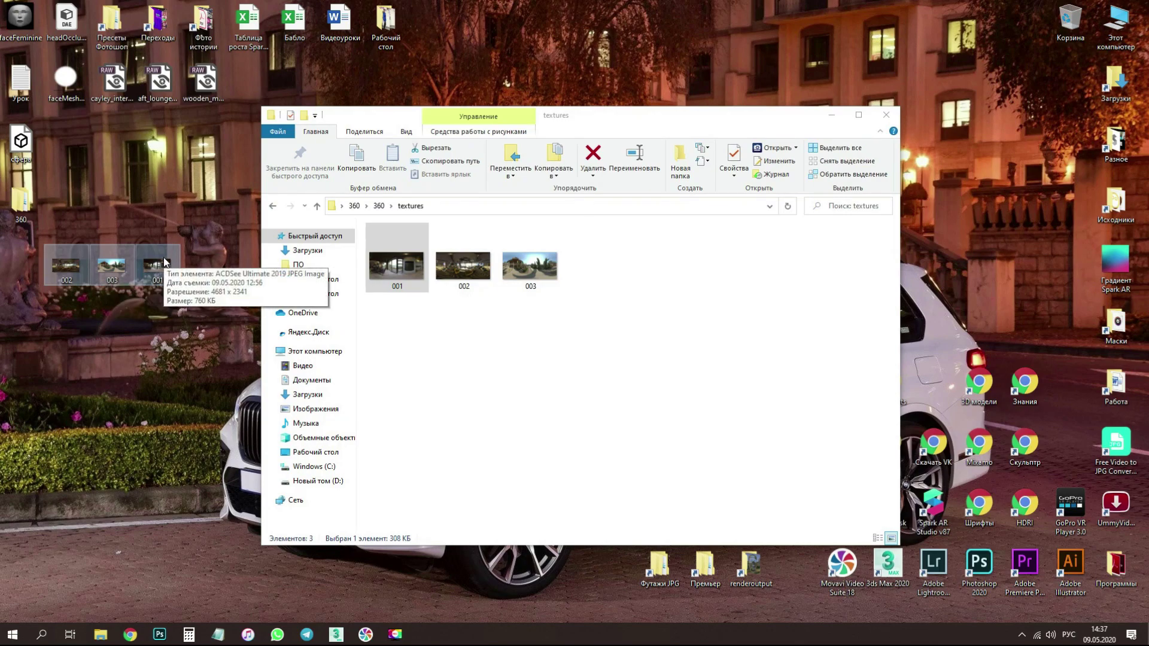
pyautogui.moveTo(157, 270); pyautogui.dragTo(544, 358)
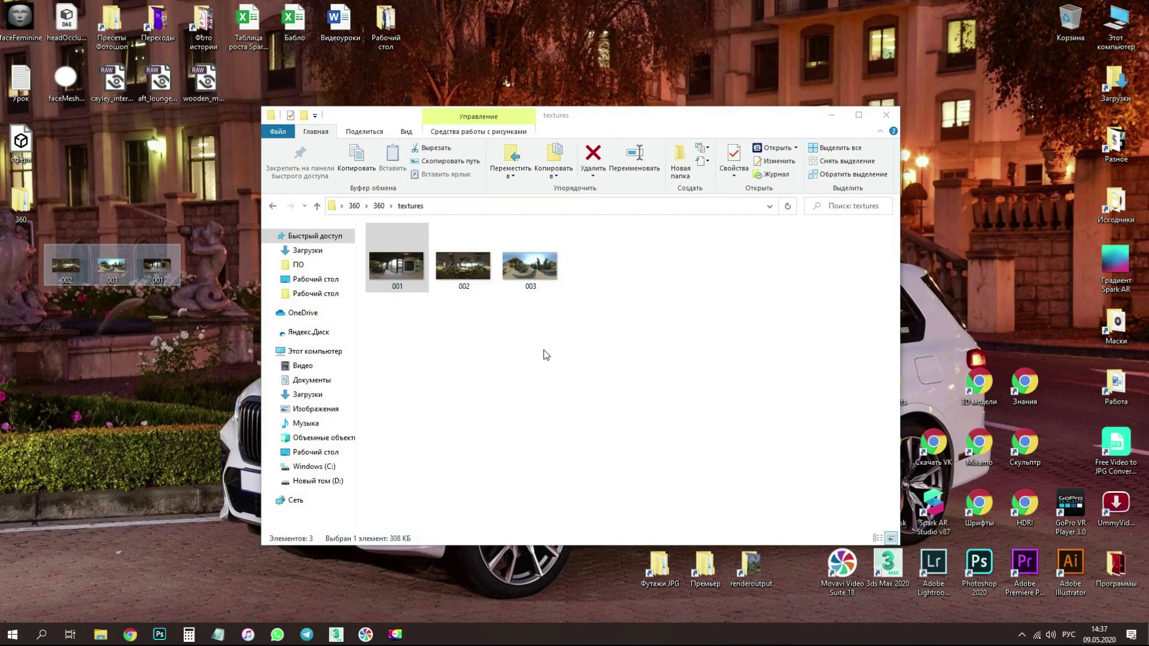
pyautogui.click(289, 234)
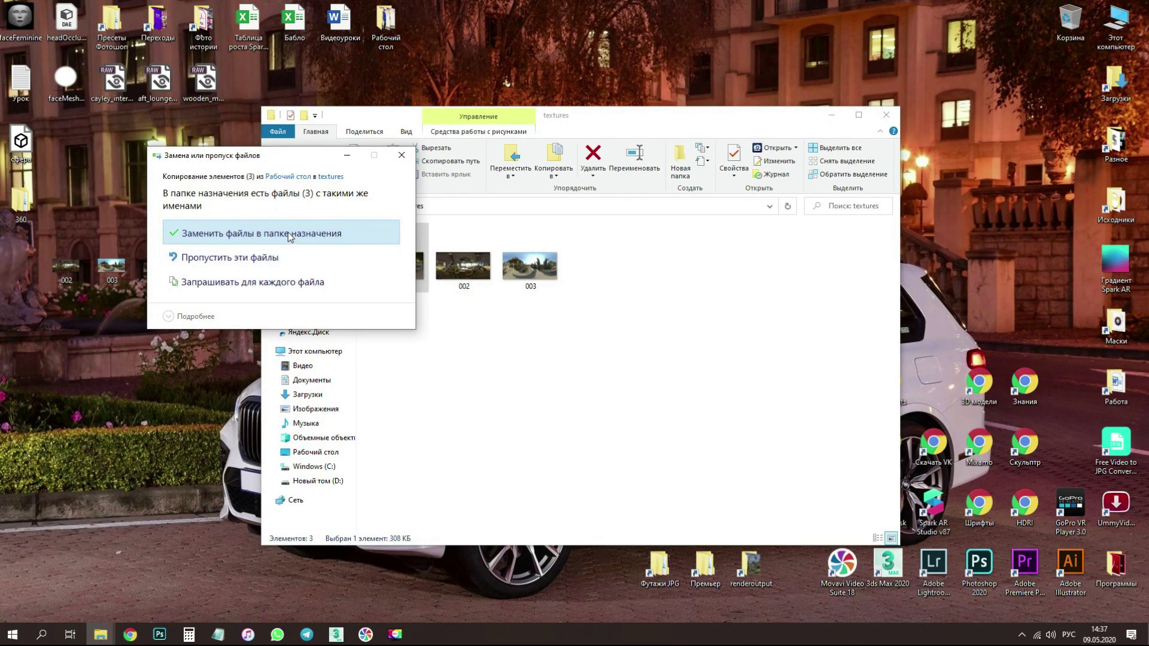
# Step: Check the combined file size of the three replaced images in the textures folder, then minimise the folder window
pyautogui.click(398, 281)
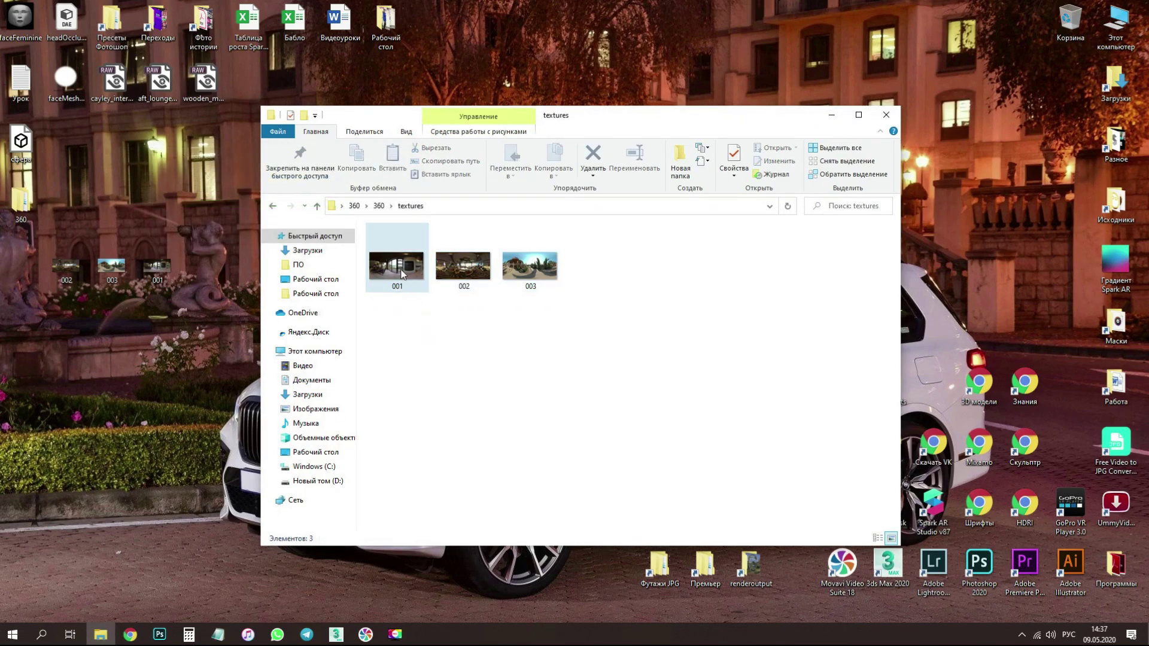
pyautogui.click(496, 302)
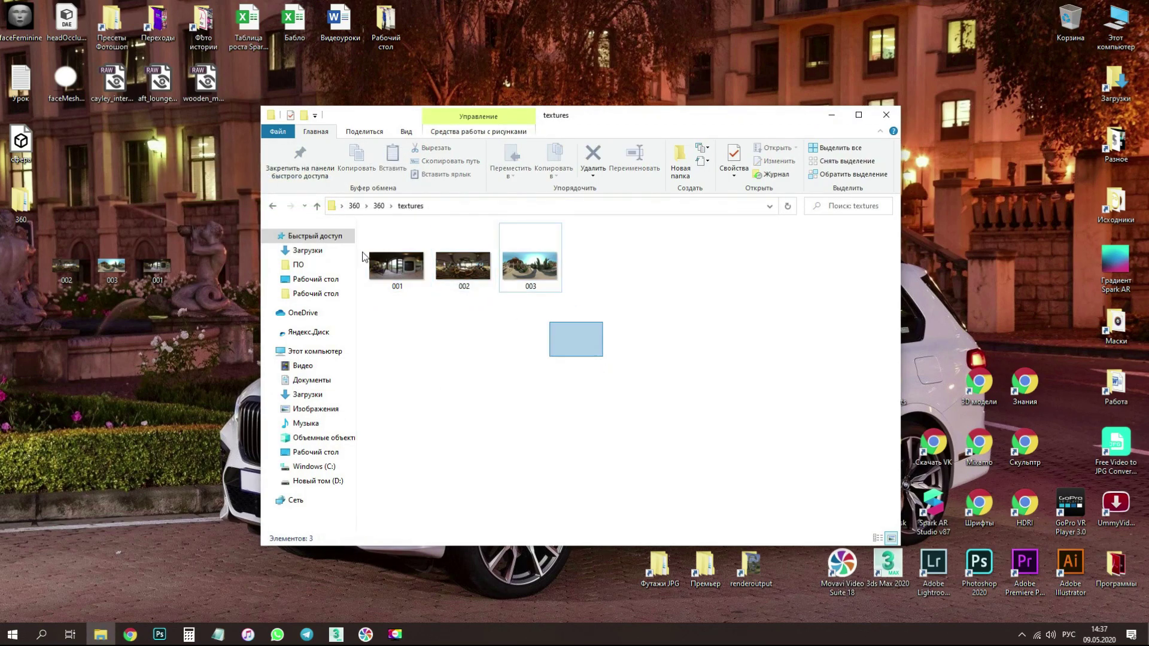
pyautogui.moveTo(595, 347); pyautogui.dragTo(366, 237)
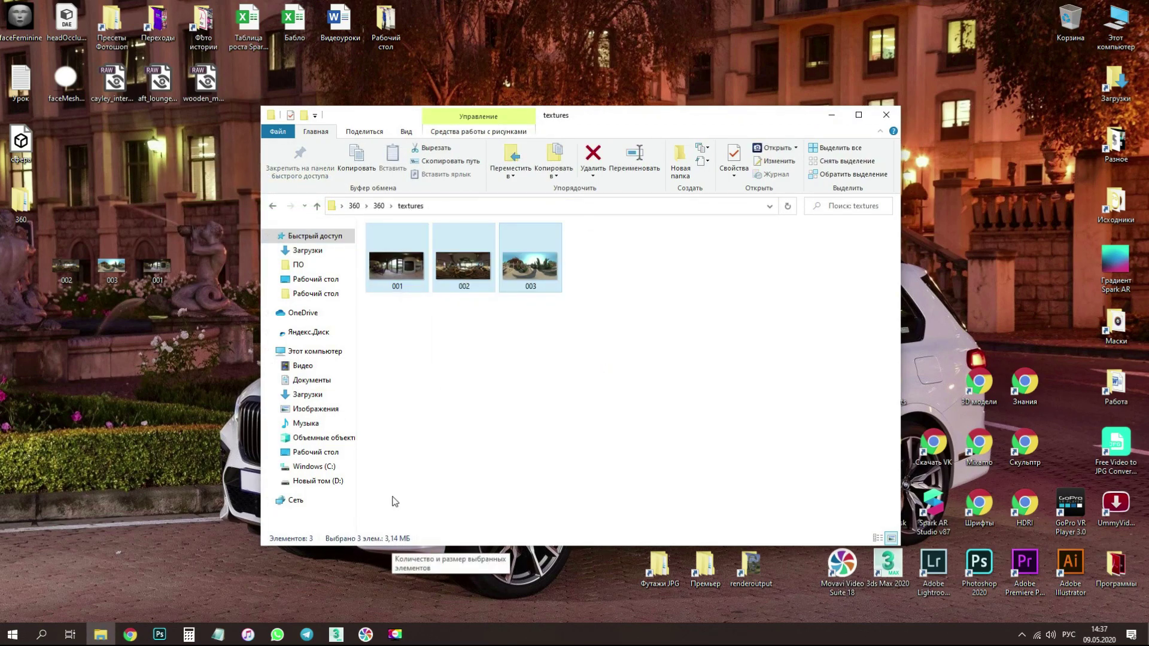
pyautogui.click(381, 206)
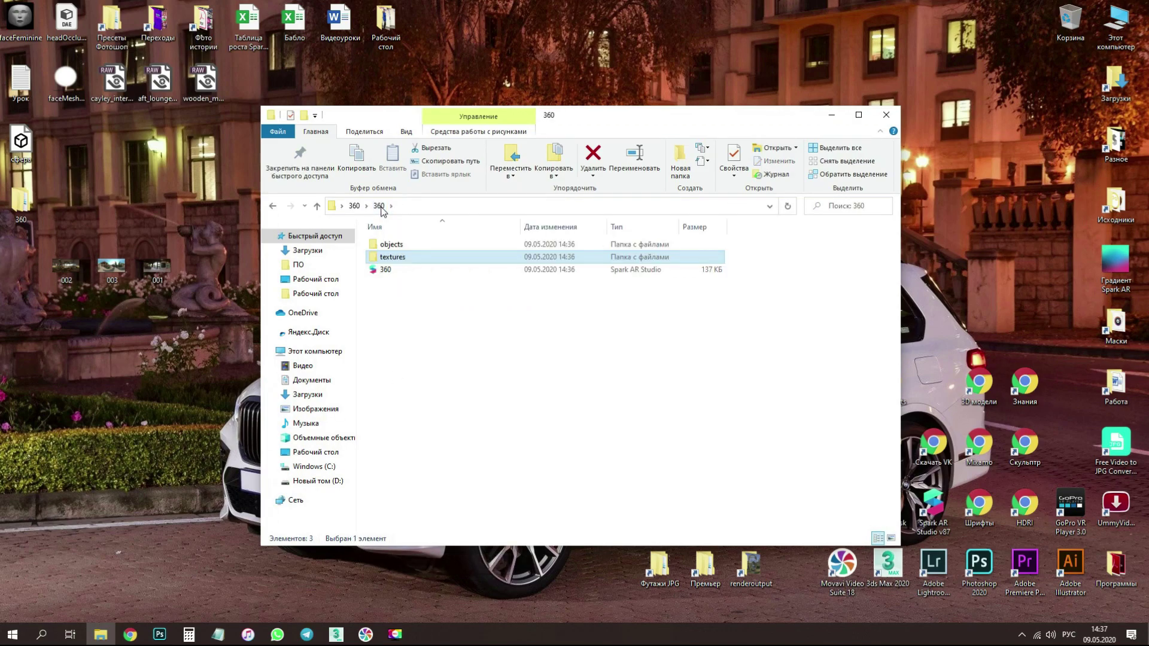
pyautogui.click(835, 119)
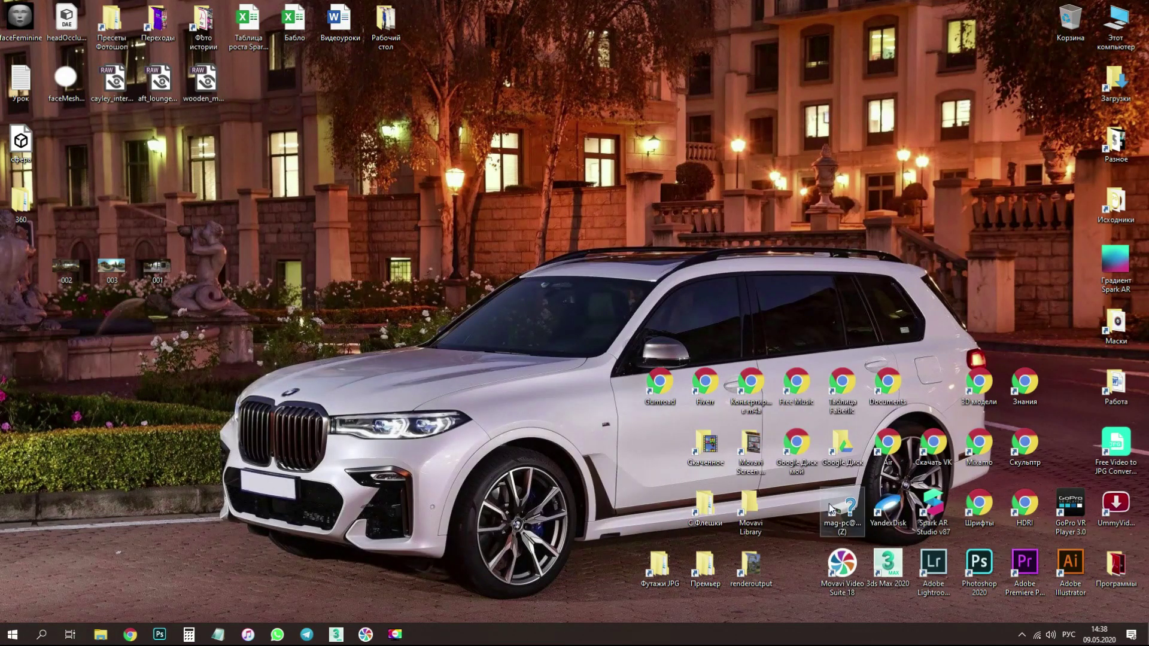
# Step: Launch Spark AR Studio and open the first 360.arproj among the recent projects
pyautogui.doubleClick(950, 528)
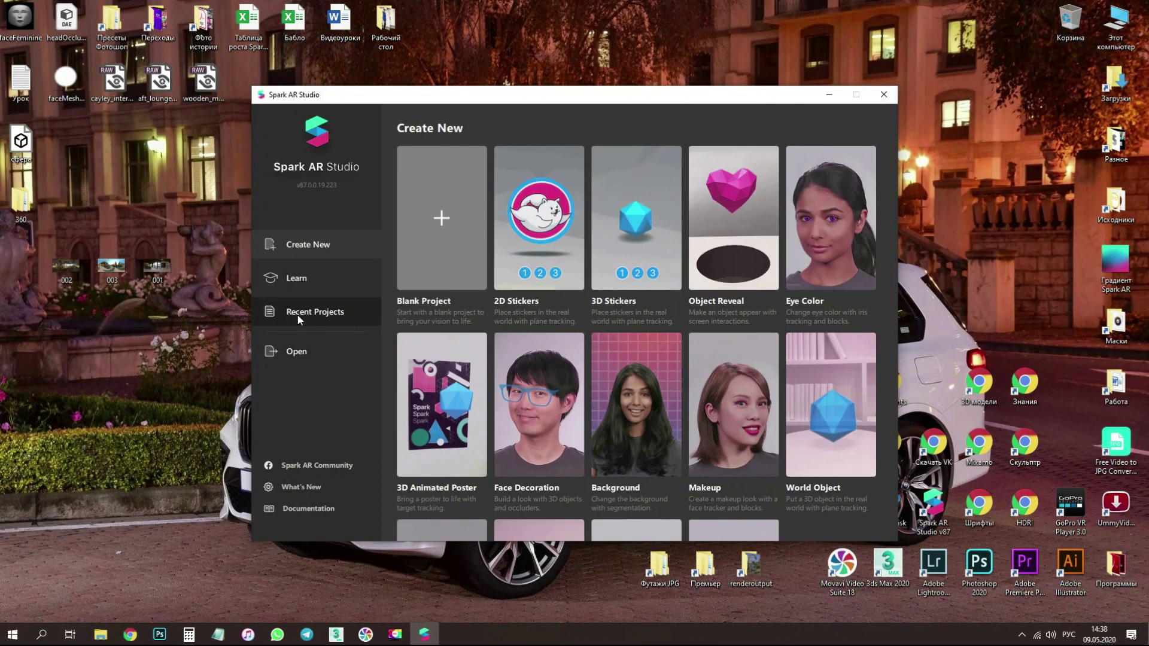
pyautogui.click(299, 318)
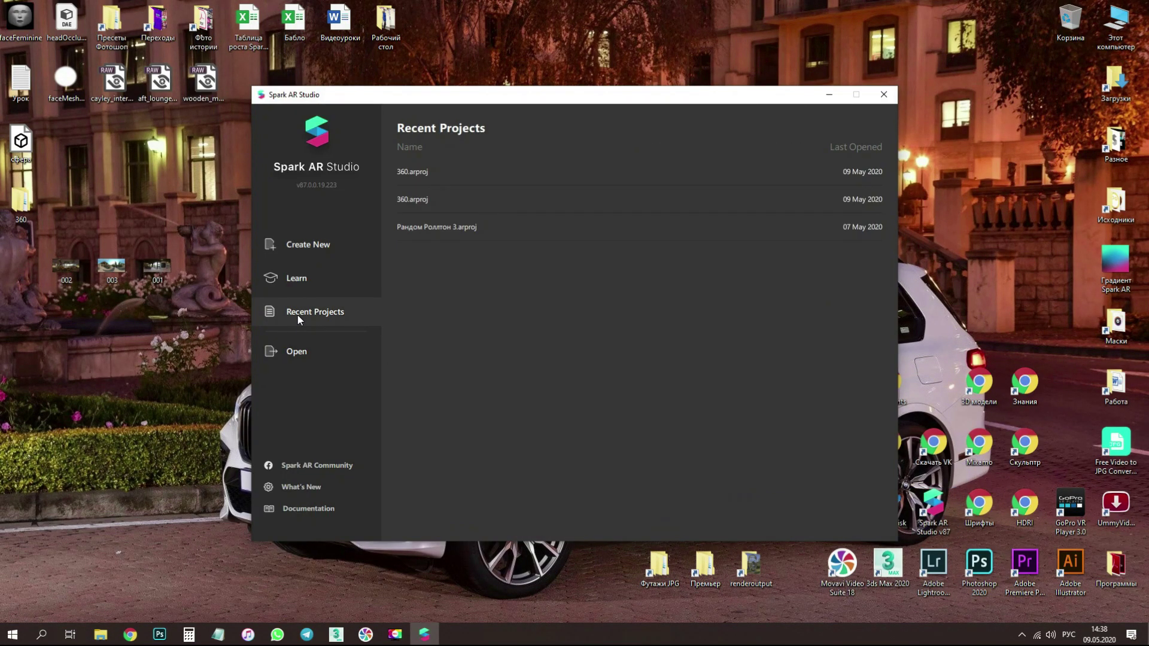
pyautogui.click(468, 171)
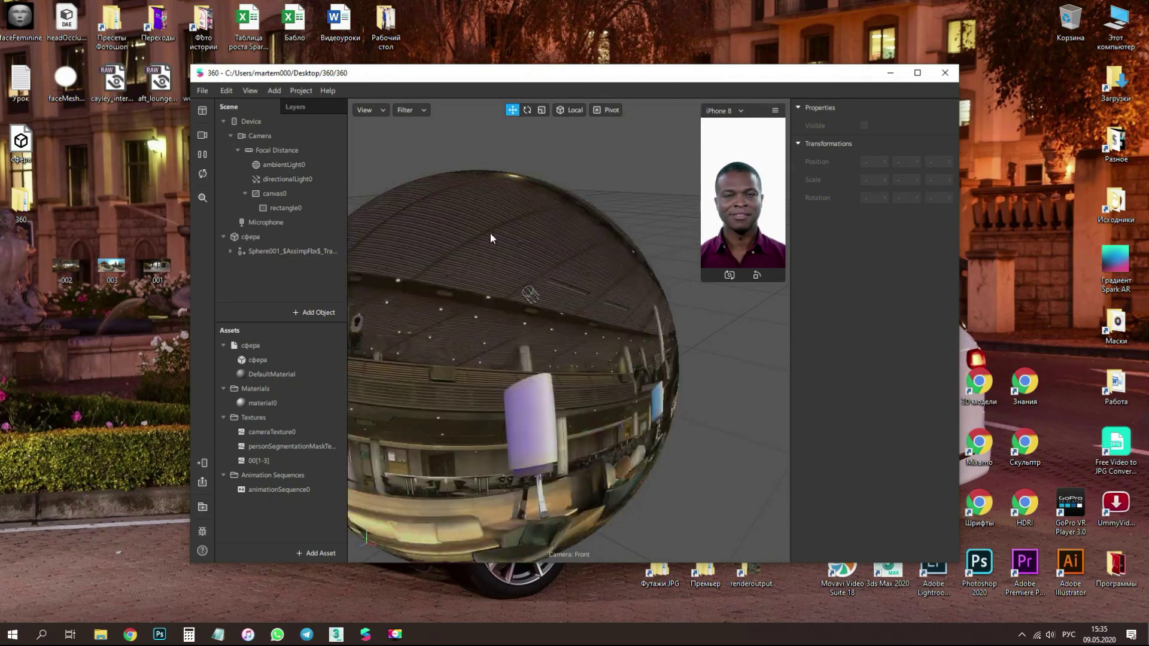
# Step: Pause the preview video and maximise the project window
pyautogui.click(202, 155)
pyautogui.moveTo(583, 345); pyautogui.dragTo(597, 345)
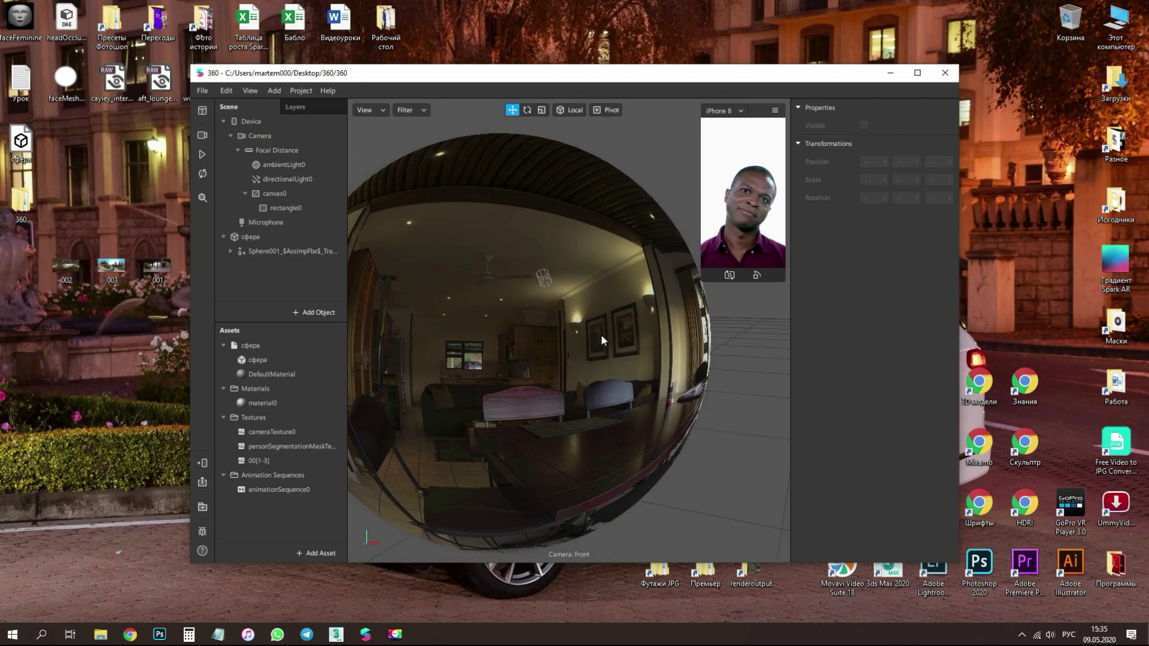
pyautogui.click(918, 72)
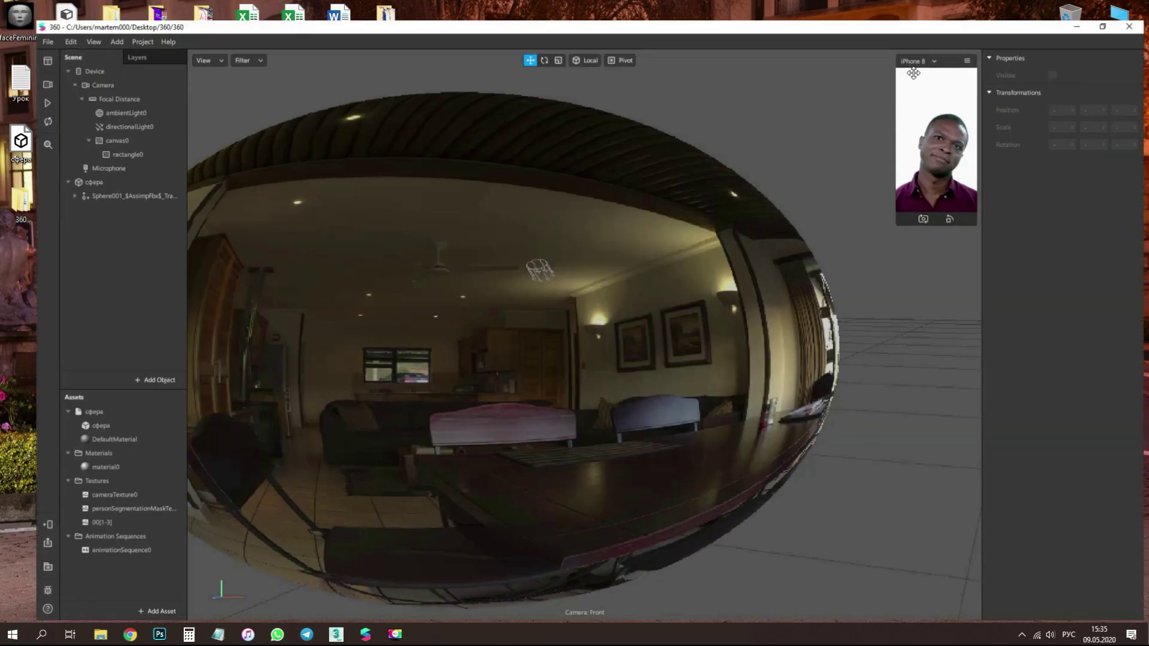
# Step: Set the cull mode of the sphere's DefaultMaterial to Front and view the segmented person from inside the sphere
pyautogui.click(632, 312)
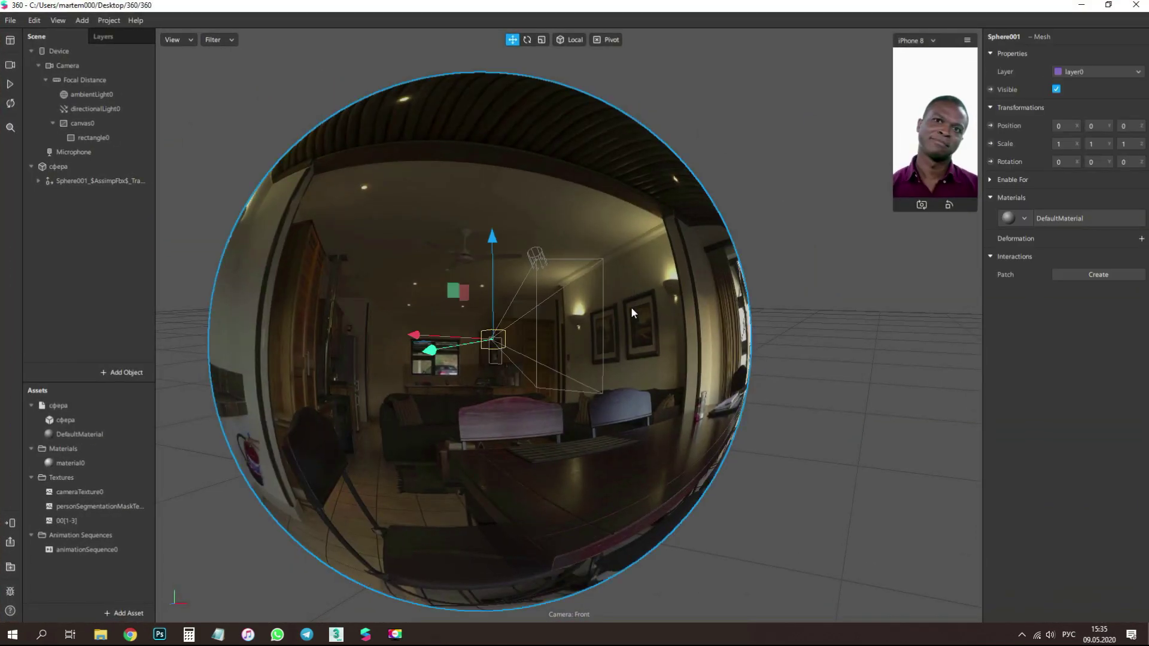
pyautogui.click(1073, 221)
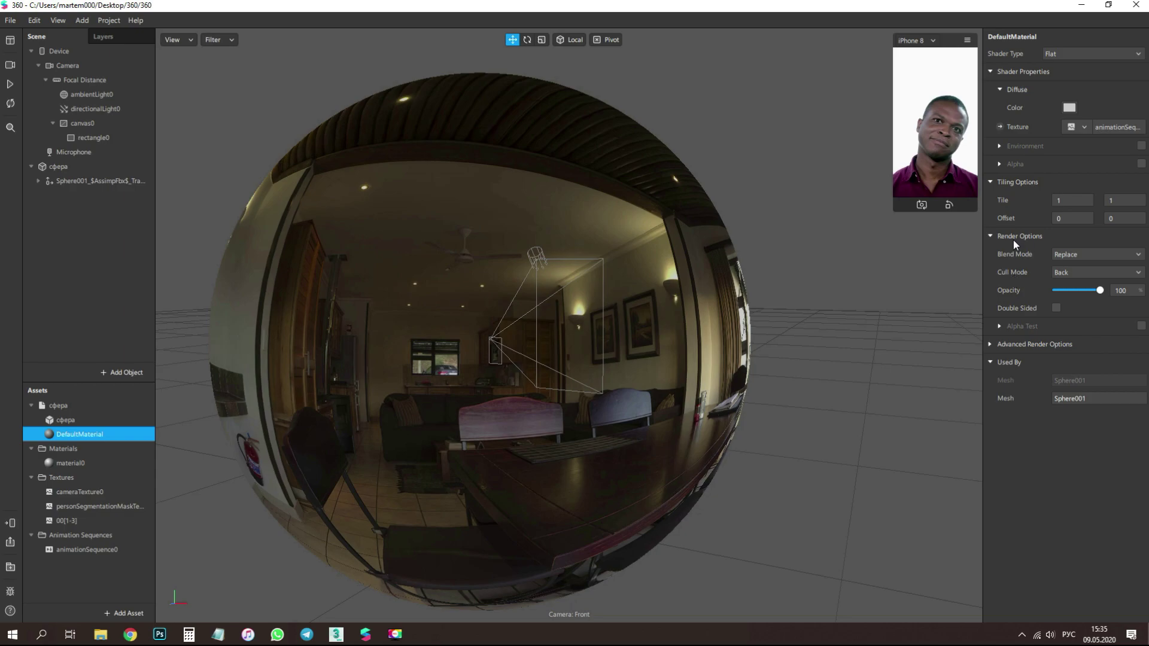
pyautogui.click(1071, 273)
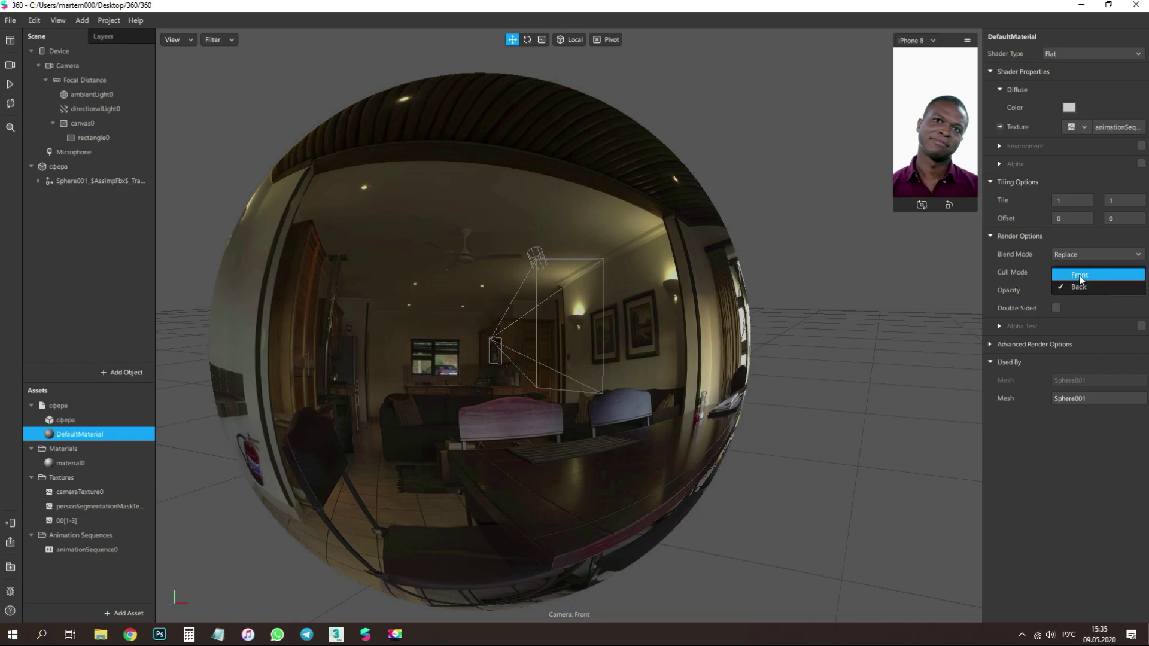
pyautogui.click(1072, 285)
pyautogui.moveTo(577, 363); pyautogui.dragTo(530, 368)
pyautogui.scroll(10, 573, 357)
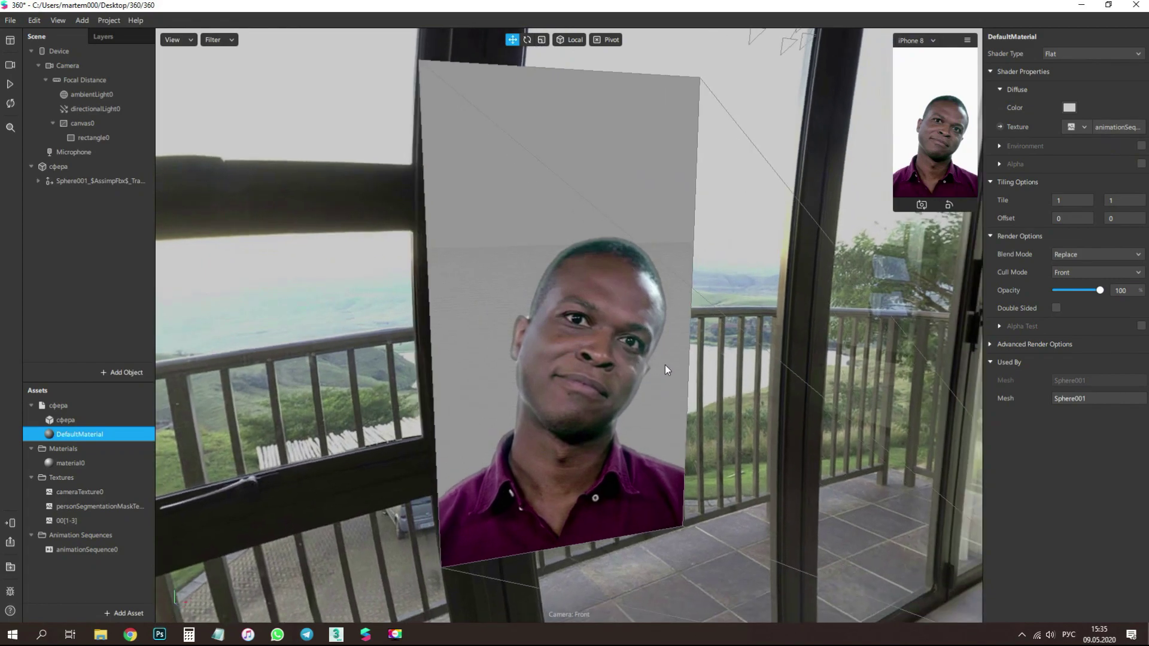
pyautogui.moveTo(666, 365); pyautogui.dragTo(690, 360)
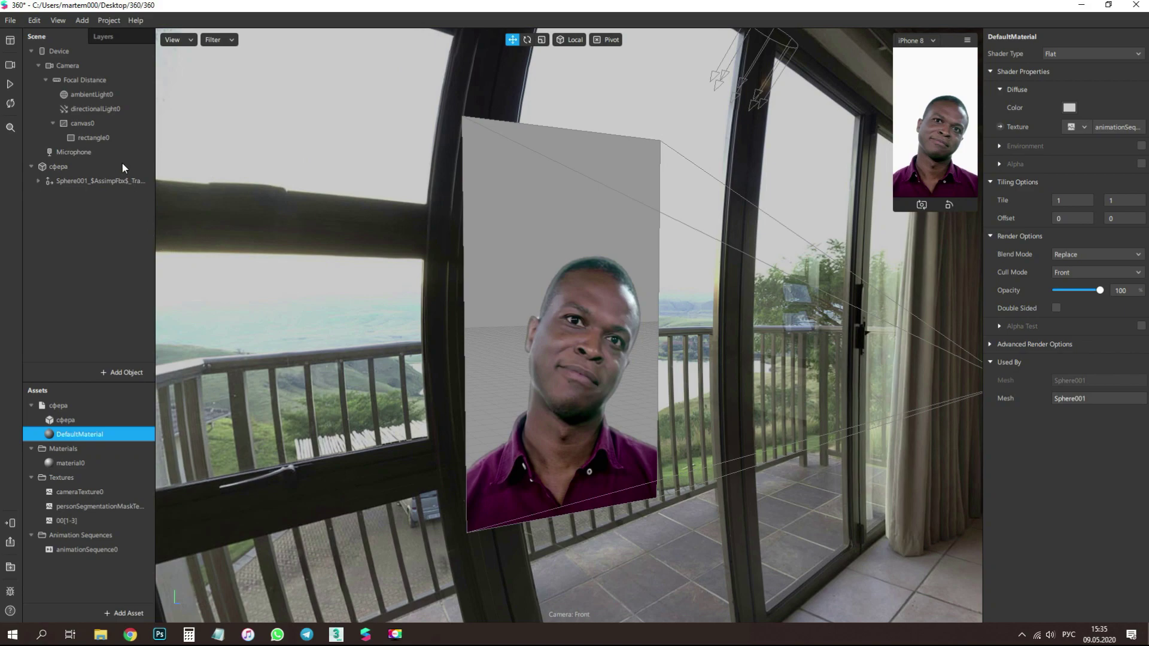
# Step: Enable Alpha Test on material0 of rectangle0 so the panorama shows around the segmented person
pyautogui.click(103, 139)
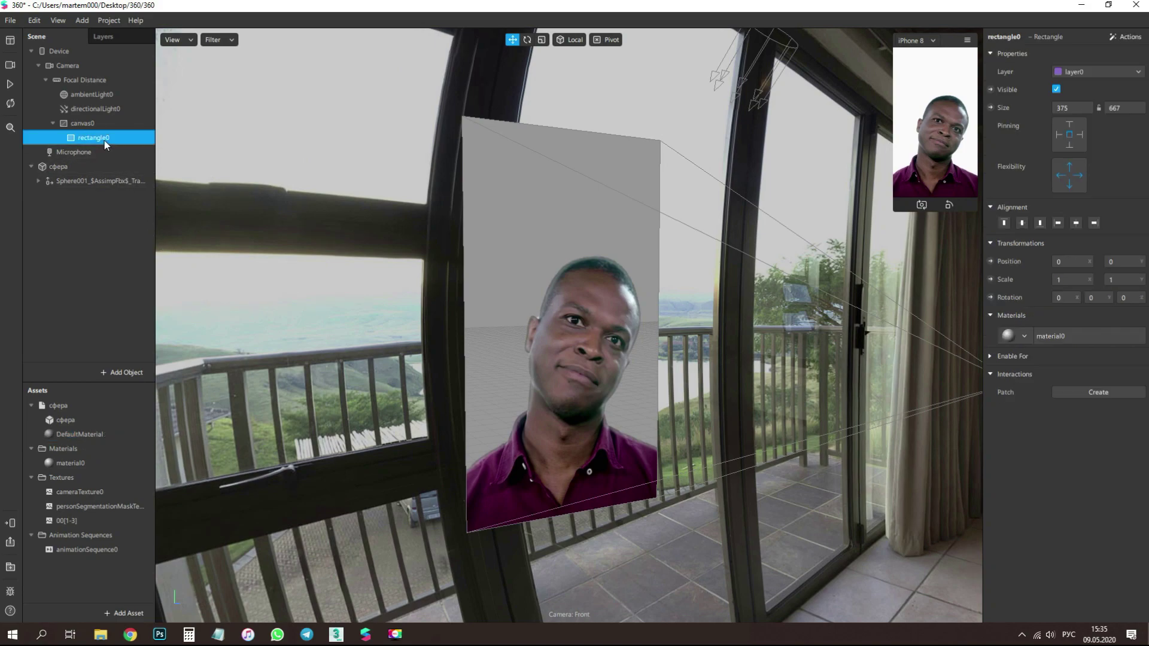
pyautogui.click(1061, 336)
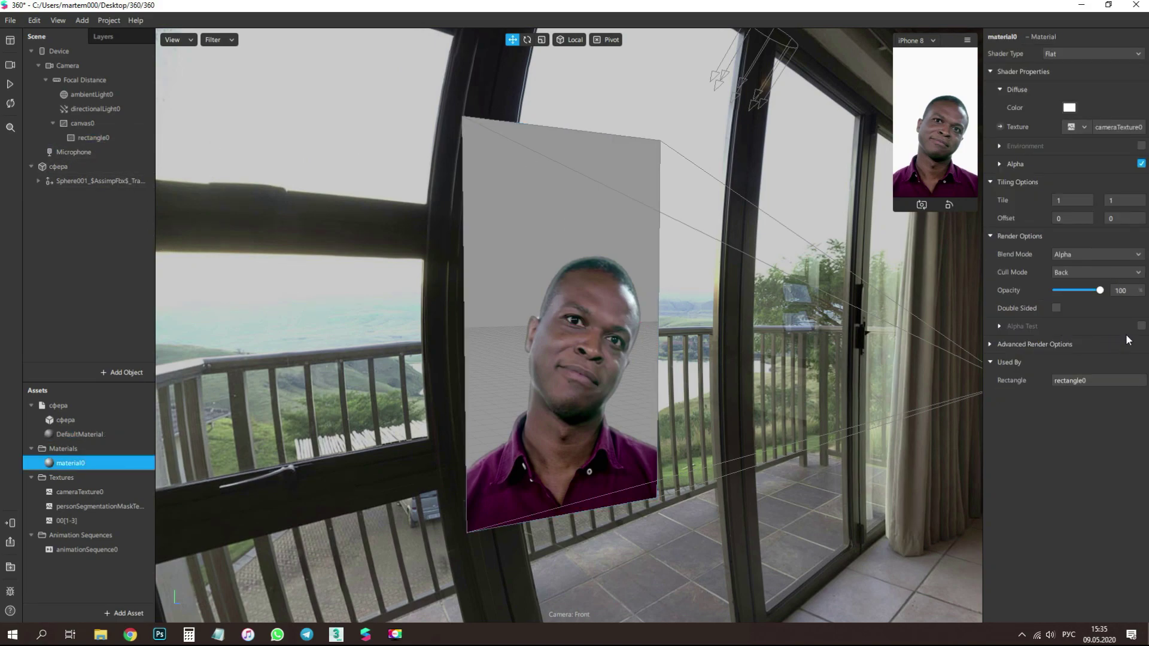
pyautogui.click(1142, 329)
pyautogui.moveTo(626, 376); pyautogui.dragTo(551, 374)
pyautogui.scroll(3, 551, 375)
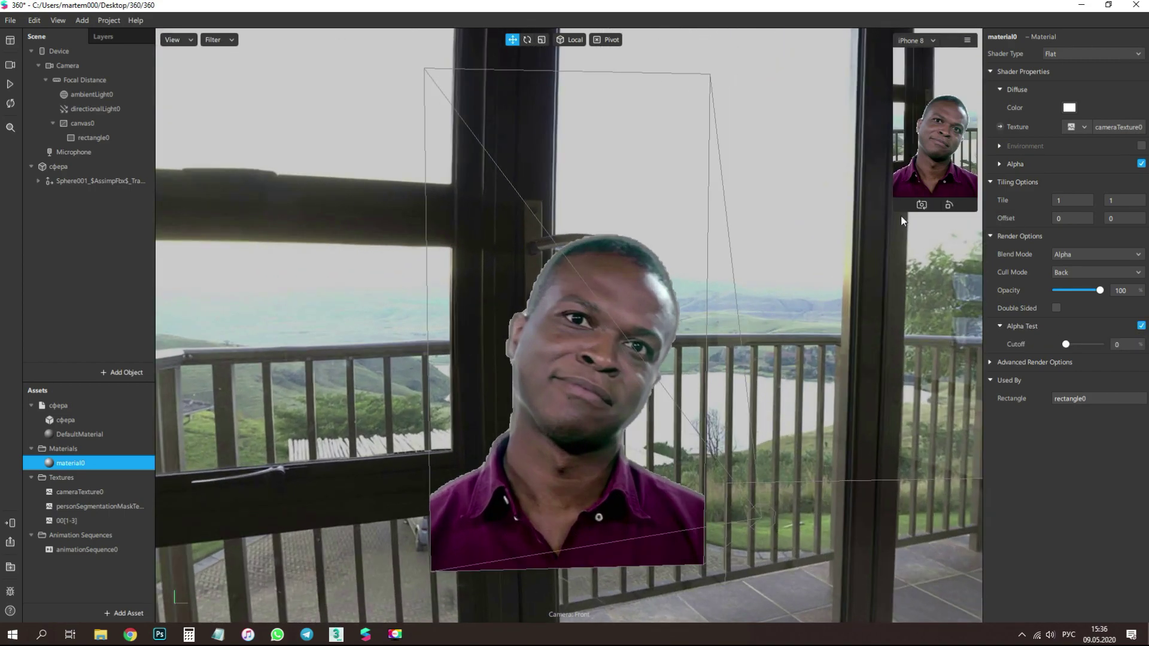
# Step: Enlarge the device preview and check the segmentation with the blonde woman's simulation video, then return to the first man's video
pyautogui.moveTo(896, 210); pyautogui.dragTo(807, 357)
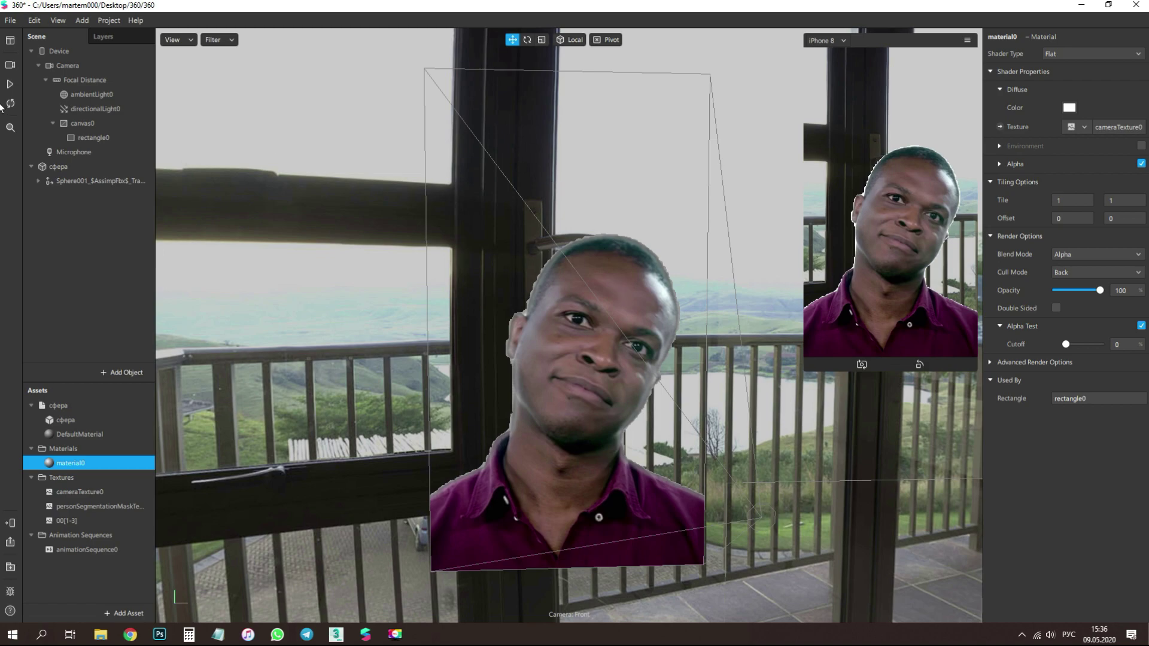
pyautogui.click(9, 65)
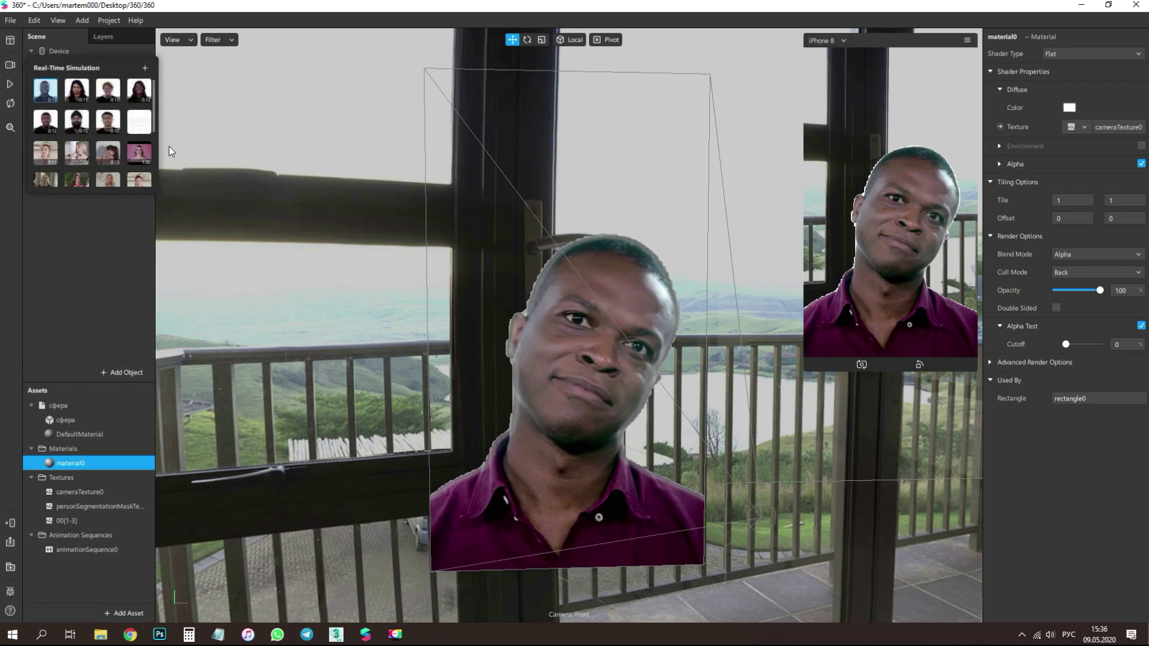
pyautogui.click(7, 88)
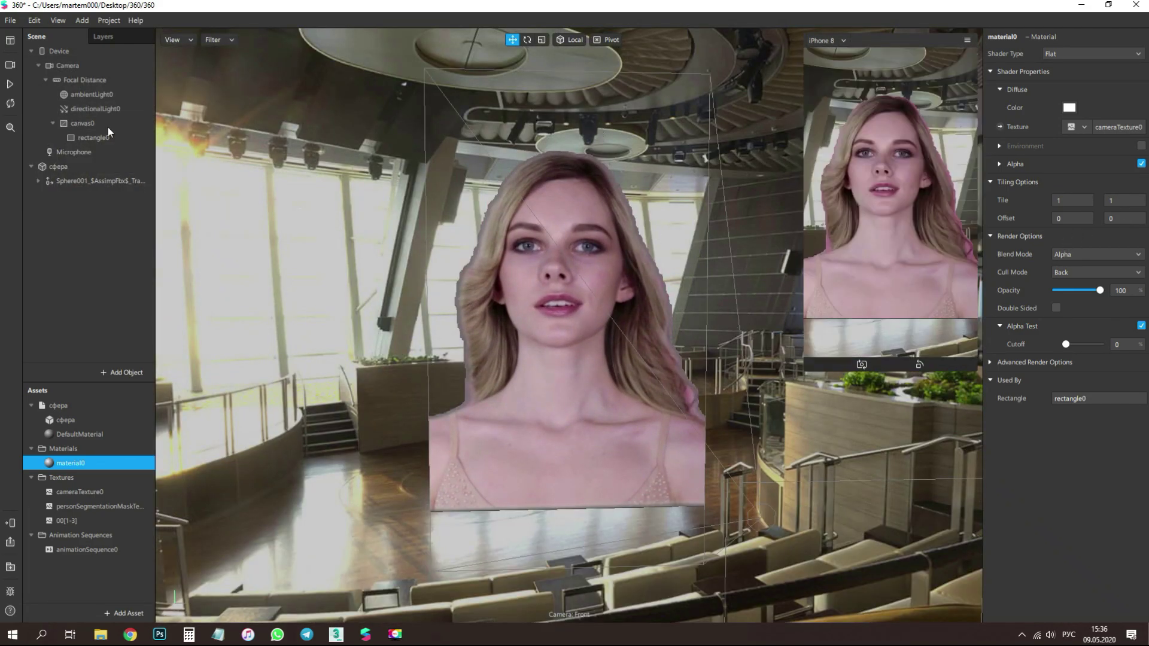
pyautogui.click(12, 66)
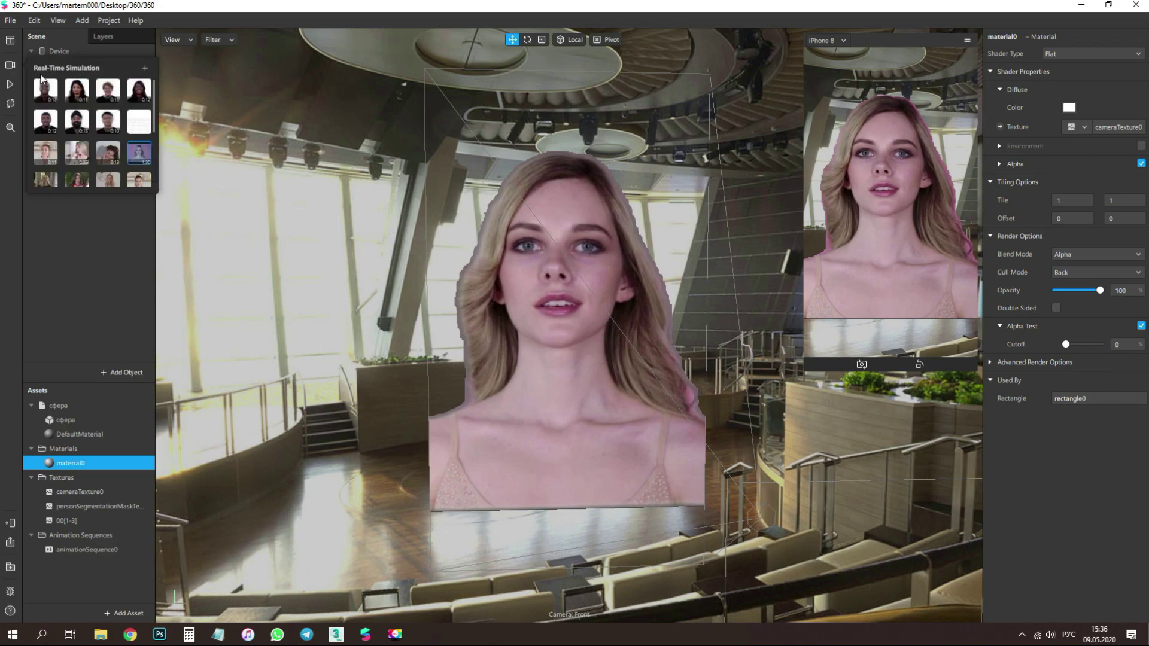
pyautogui.click(10, 86)
pyautogui.click(10, 88)
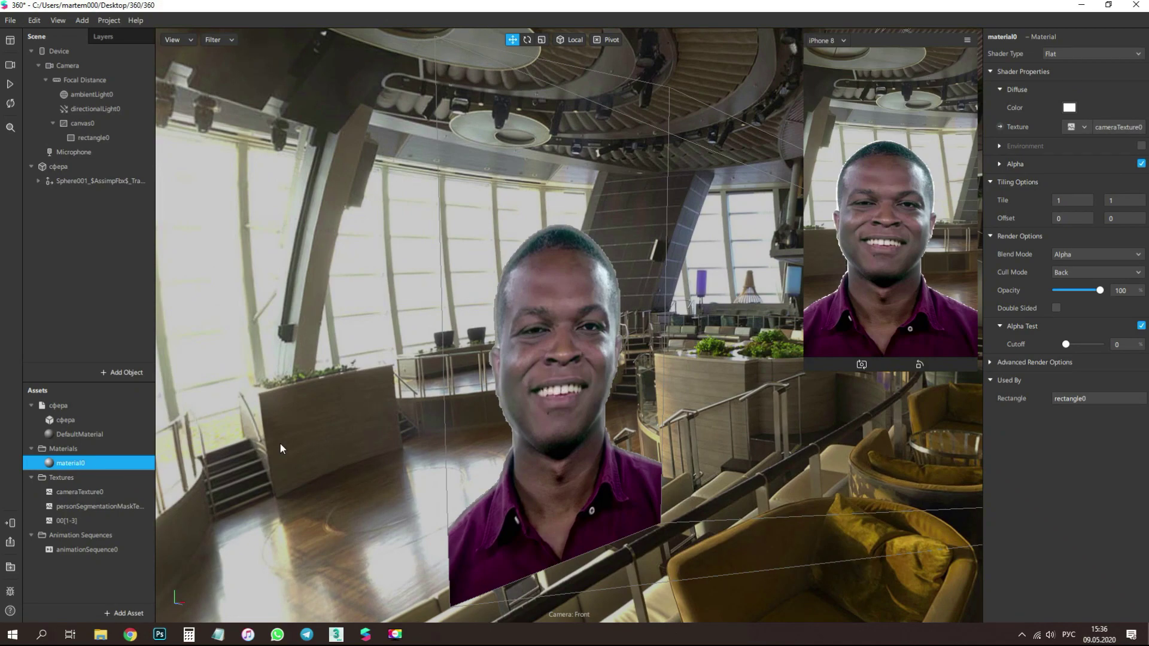
# Step: Set the person segmentation mask texture's edge softness to 39% and its mask size to 1.26
pyautogui.click(99, 507)
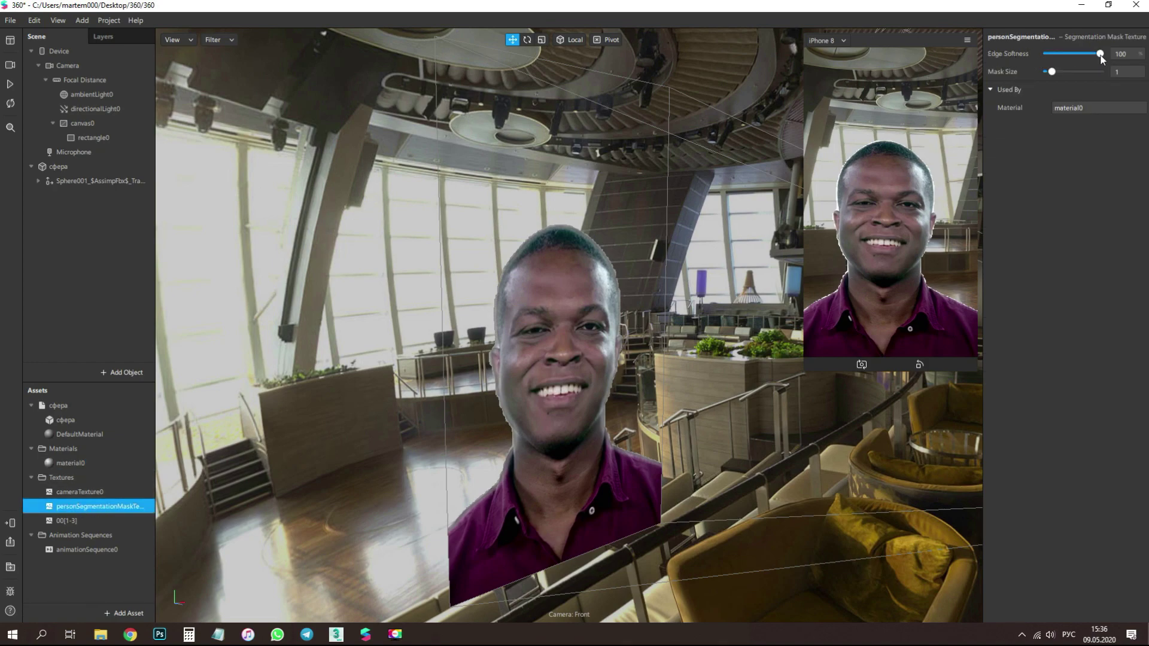
pyautogui.moveTo(1100, 55); pyautogui.dragTo(1055, 75)
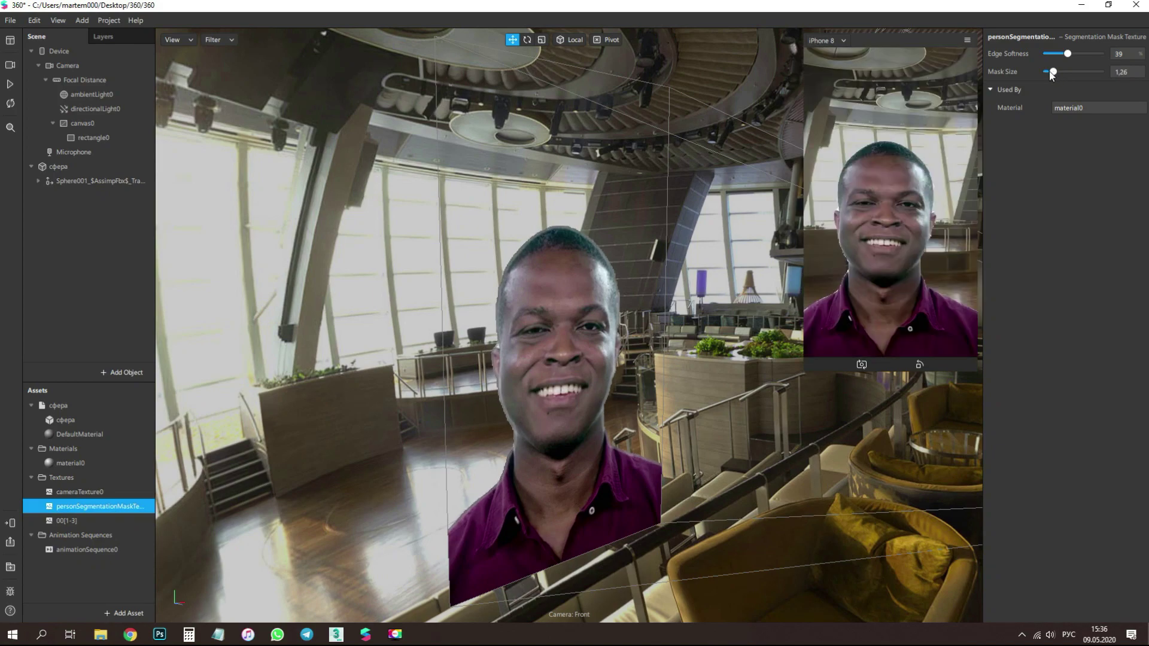
# Step: Set the Alpha Test cutoff of rectangle0's material0 to 5% and enlarge the device preview to inspect the person's edges
pyautogui.click(97, 138)
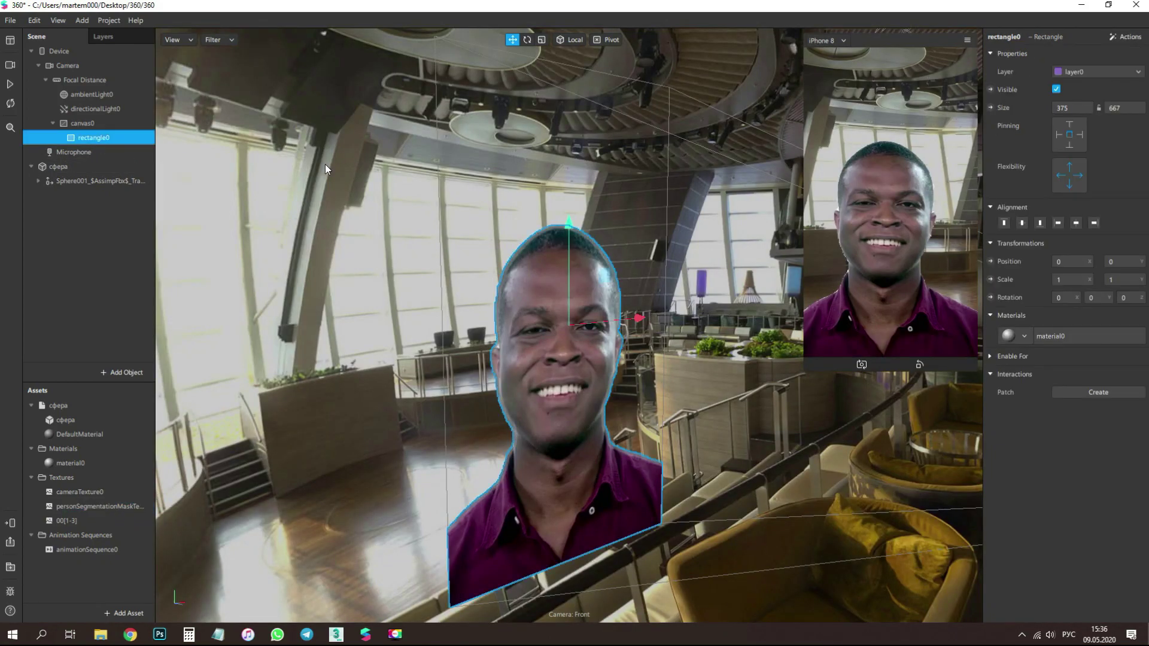
pyautogui.click(1073, 333)
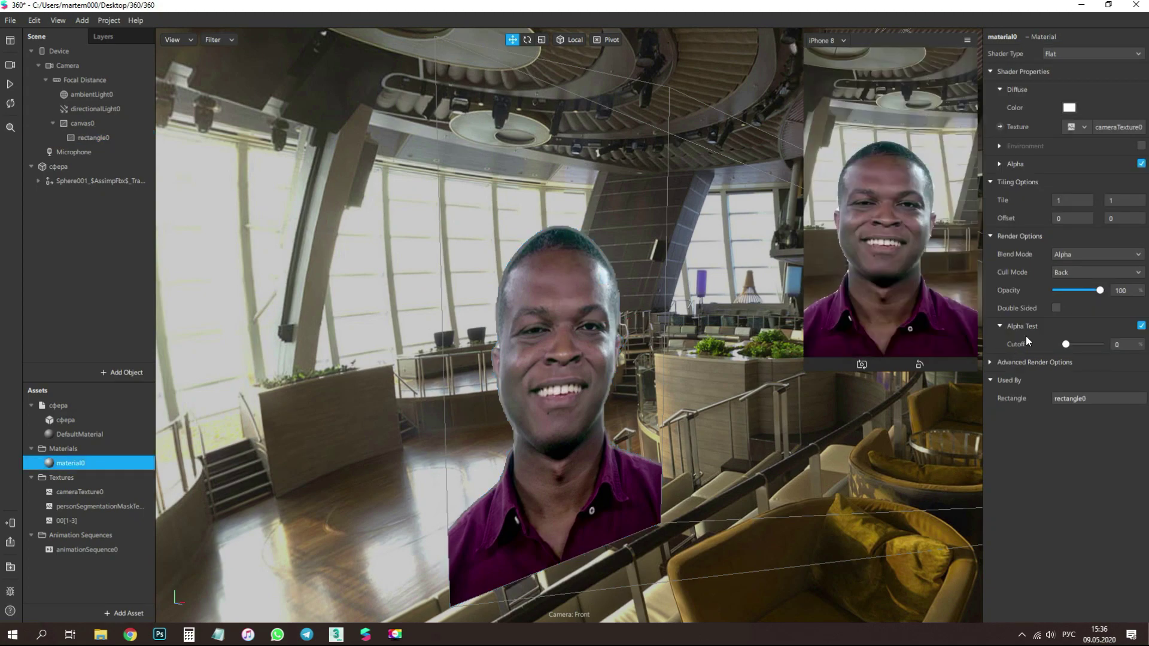
pyautogui.moveTo(1066, 344); pyautogui.dragTo(1068, 346)
pyautogui.moveTo(568, 473); pyautogui.dragTo(688, 493)
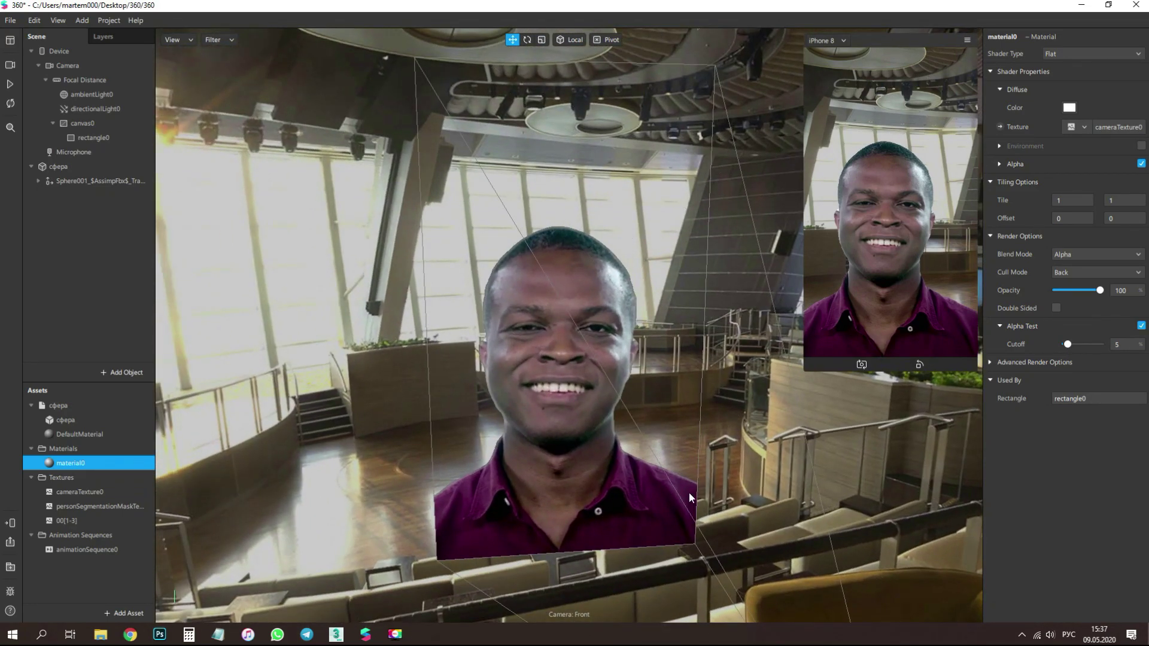
pyautogui.moveTo(804, 368); pyautogui.dragTo(725, 477)
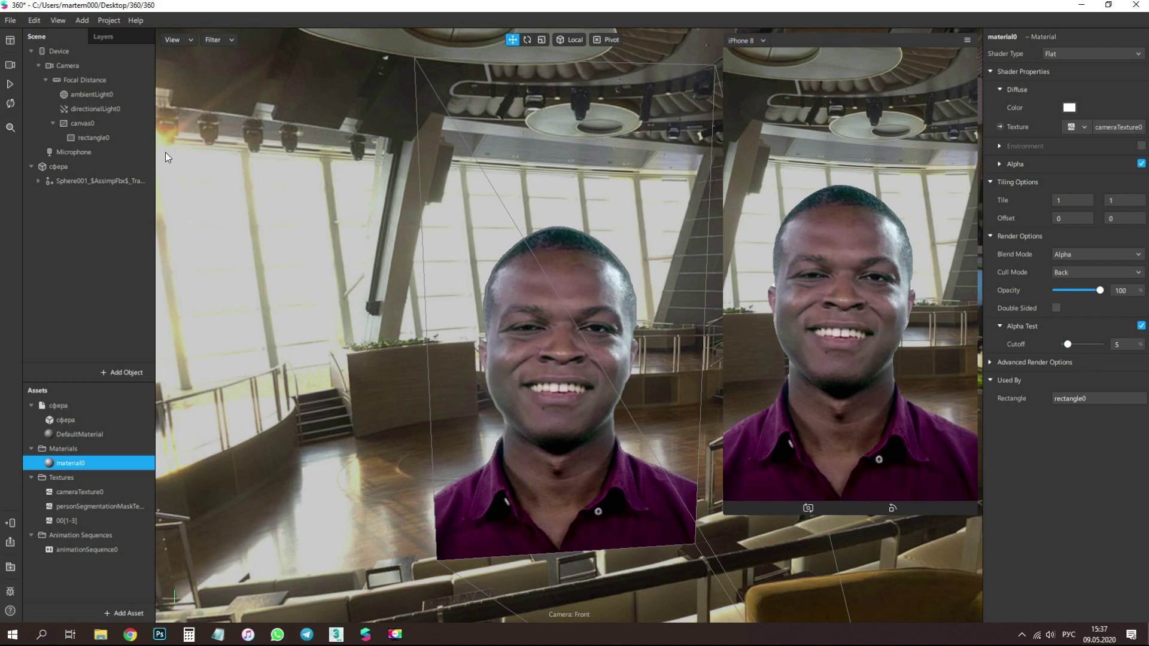
# Step: Show the Patch Editor and make it taller, with the device preview reduced to fit above it
pyautogui.click(60, 21)
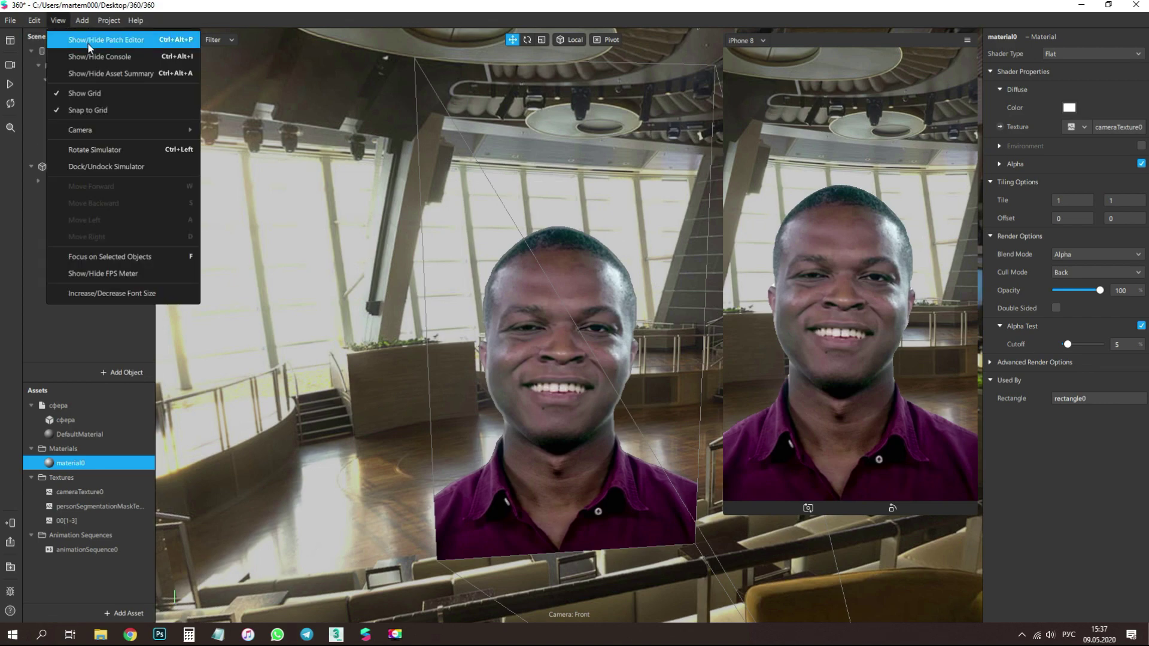
pyautogui.click(121, 39)
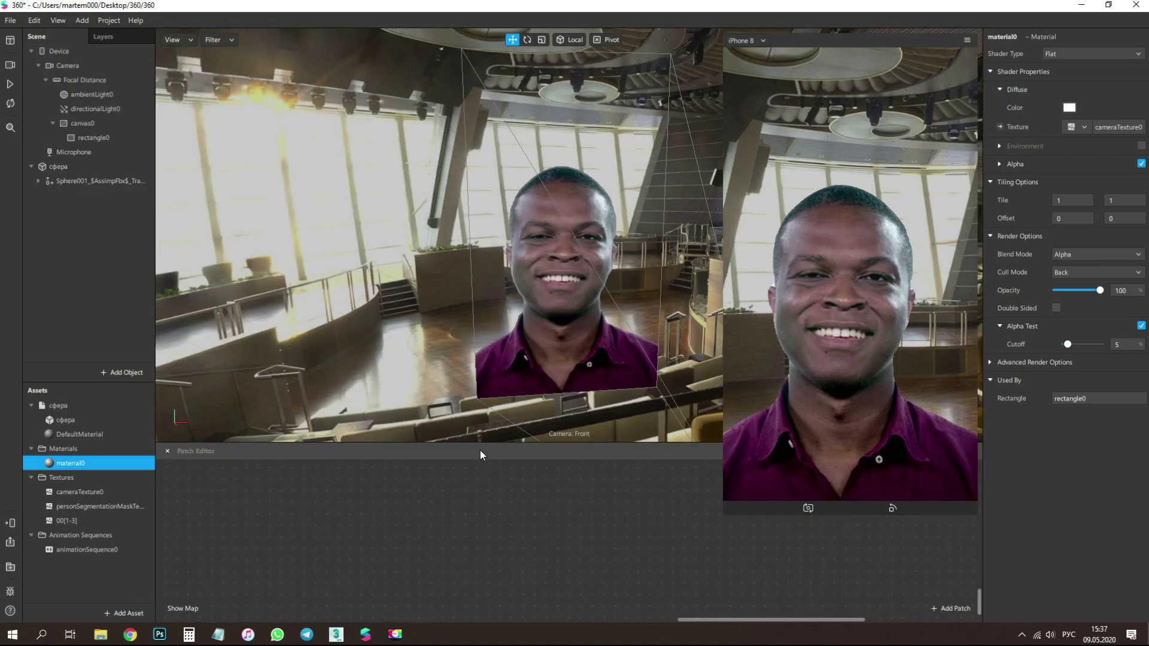
pyautogui.moveTo(486, 443); pyautogui.dragTo(489, 386)
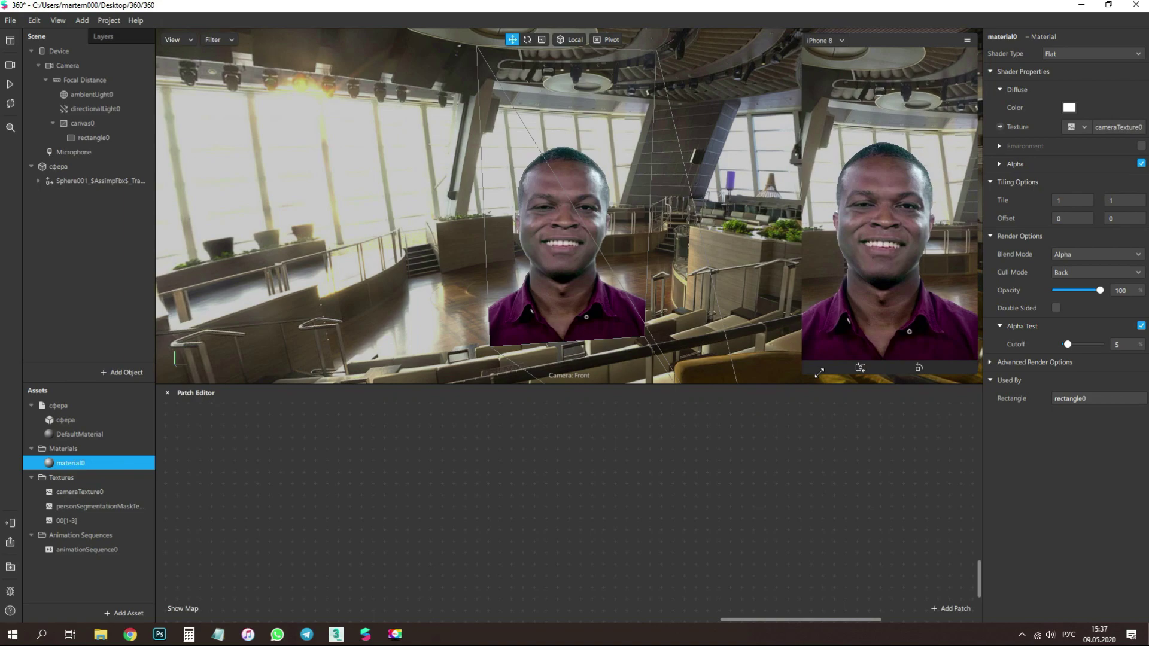
# Step: Add a Screen Tap patch to the empty Patch Editor
pyautogui.doubleClick(243, 466)
pyautogui.hotkey('alt', 'shift')
pyautogui.write('scre')
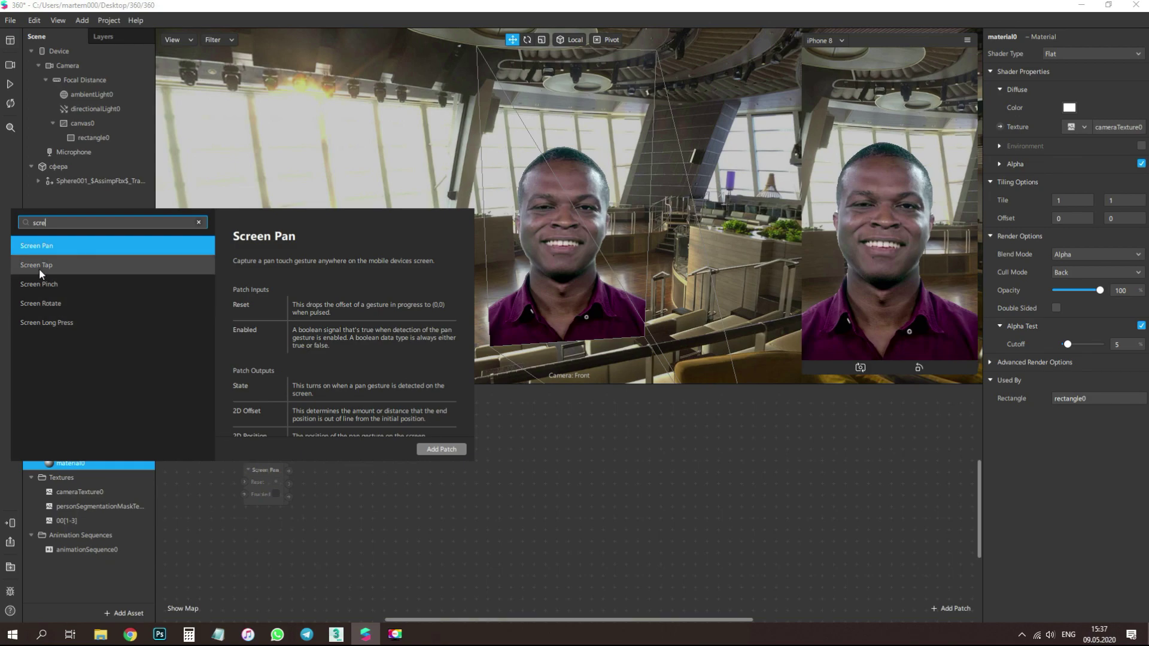
pyautogui.doubleClick(38, 266)
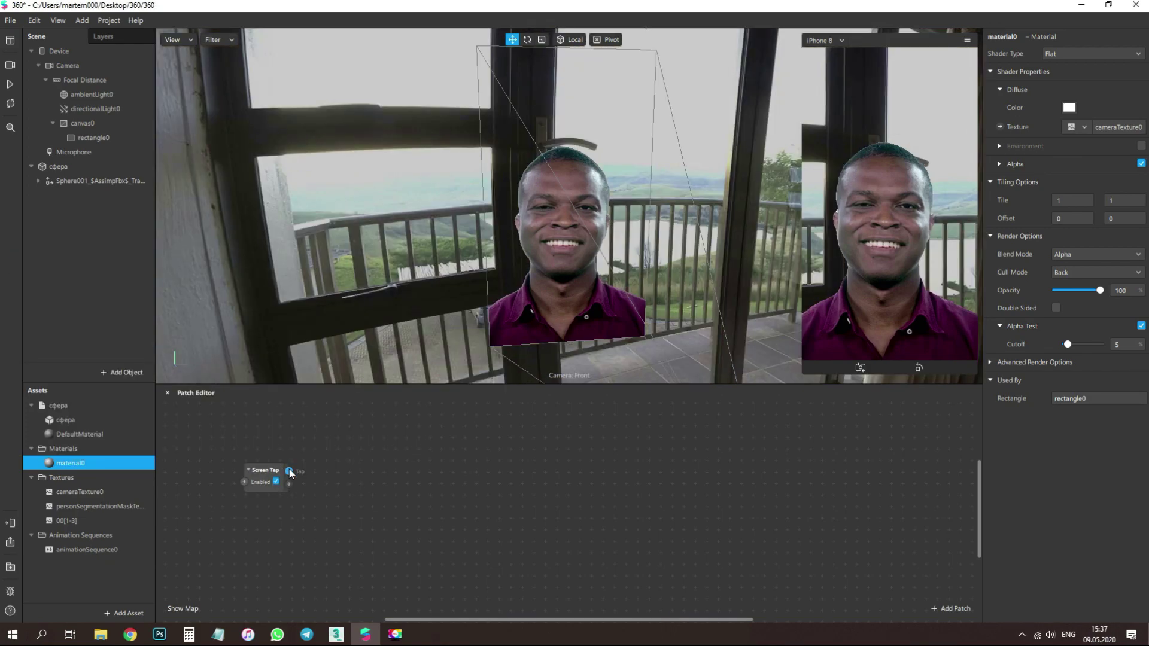
# Step: Add a Counter patch with its Increase input fed by the Screen Tap patch's Tap output, placed beside it
pyautogui.moveTo(333, 479); pyautogui.dragTo(336, 477)
pyautogui.write('cou')
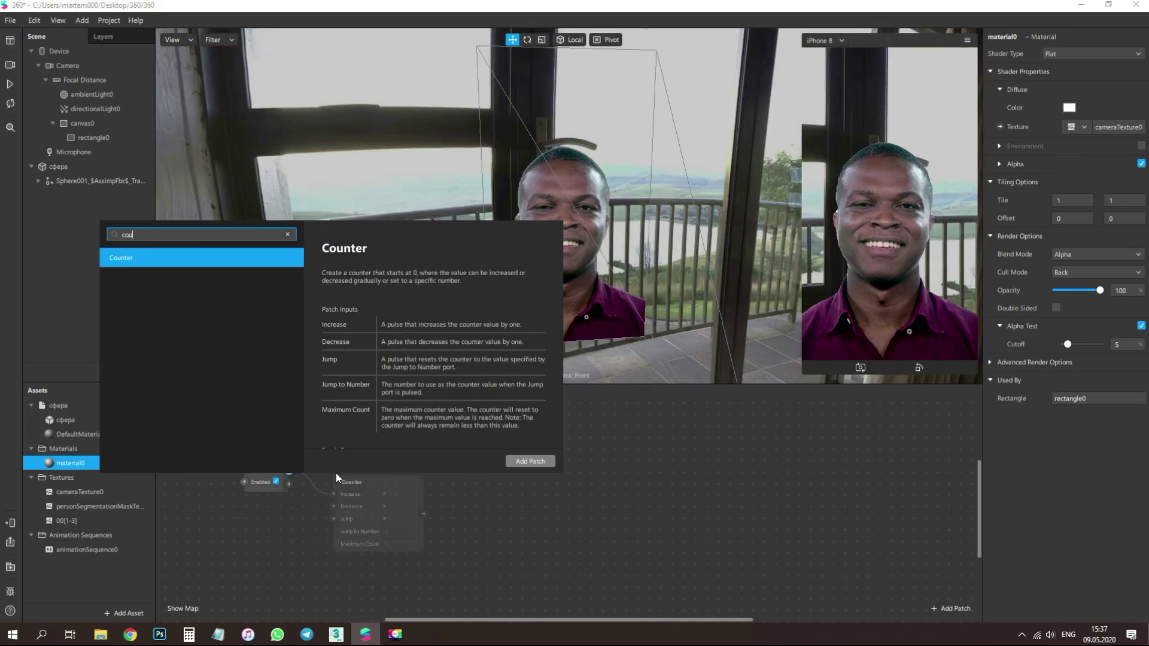
pyautogui.doubleClick(220, 264)
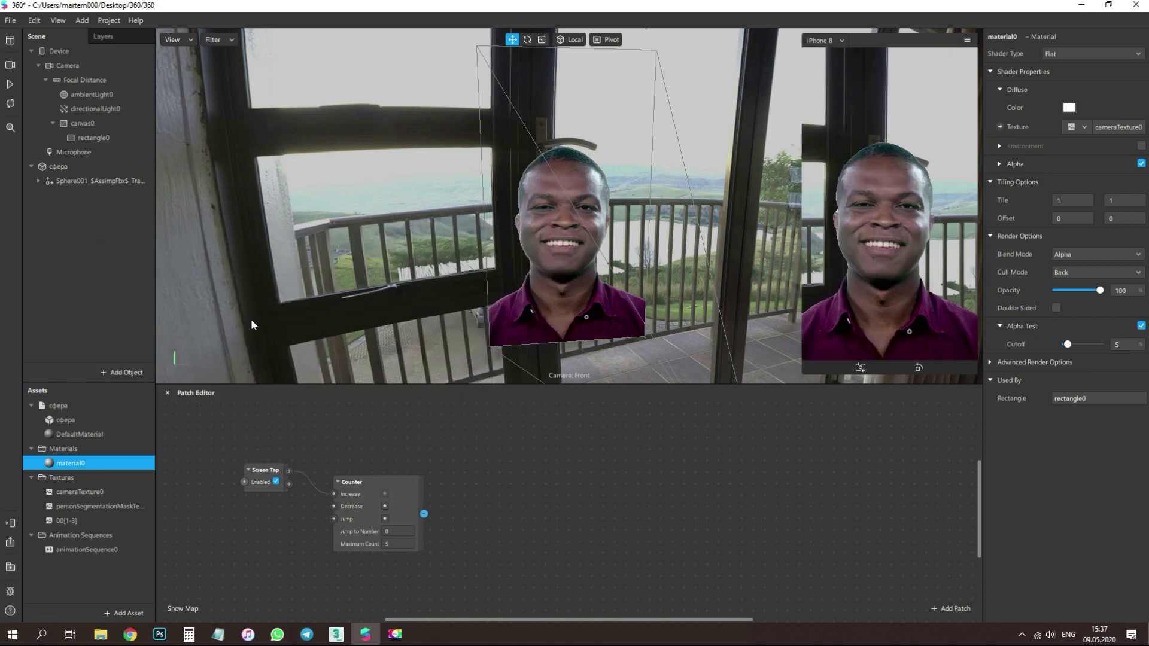
pyautogui.click(421, 404)
pyautogui.click(411, 485)
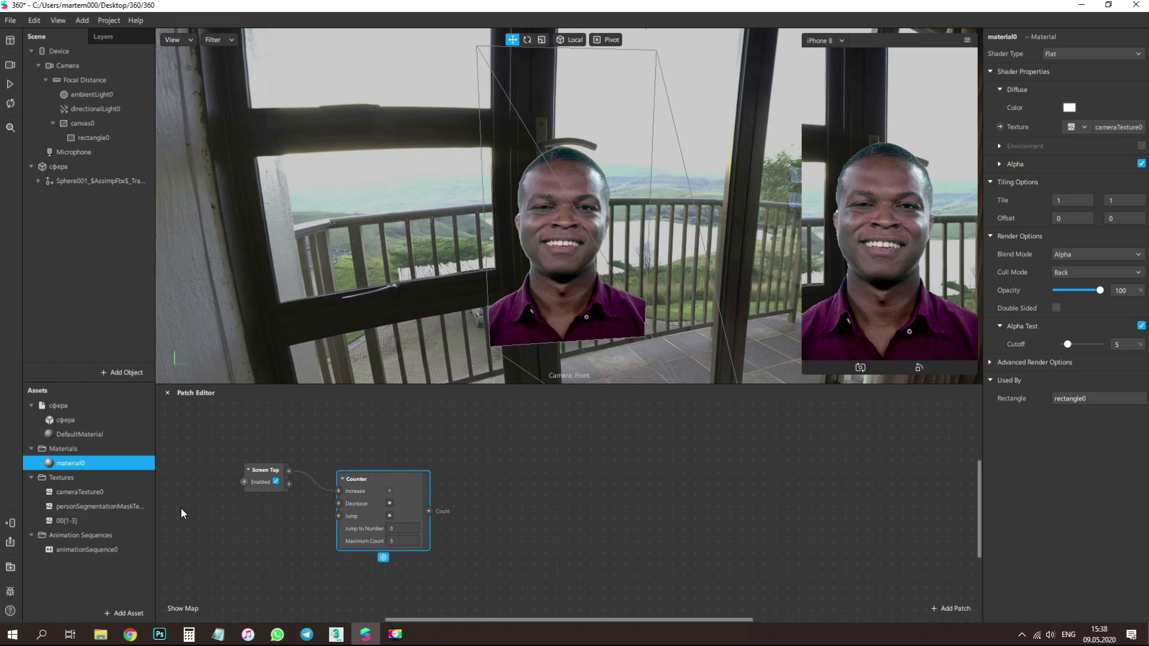
# Step: Create a Current Frame patch for animationSequence0, feed it from the Counter's Count output, and open the Counter's Maximum Count for editing
pyautogui.click(78, 551)
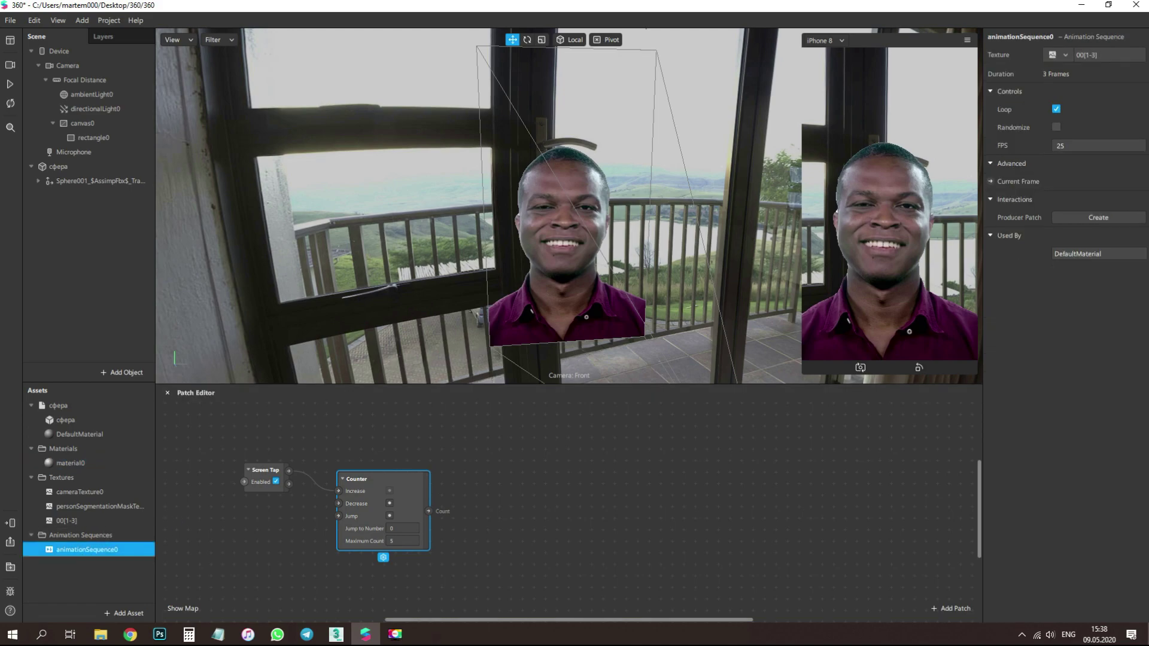
pyautogui.click(990, 182)
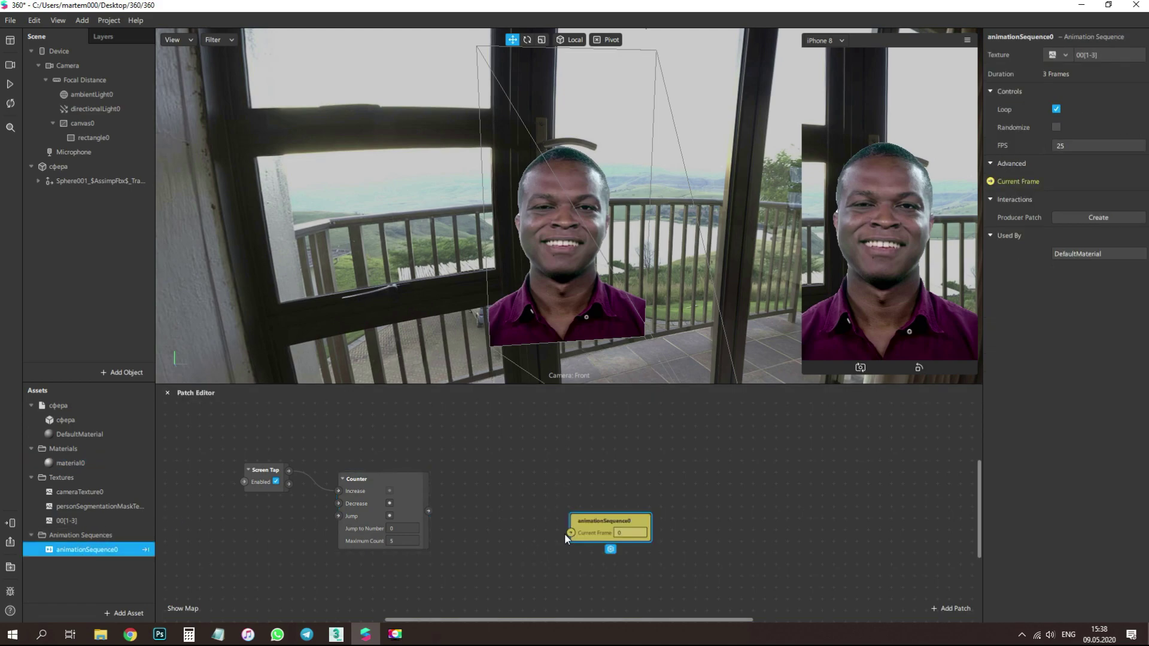
pyautogui.moveTo(476, 504); pyautogui.dragTo(477, 503)
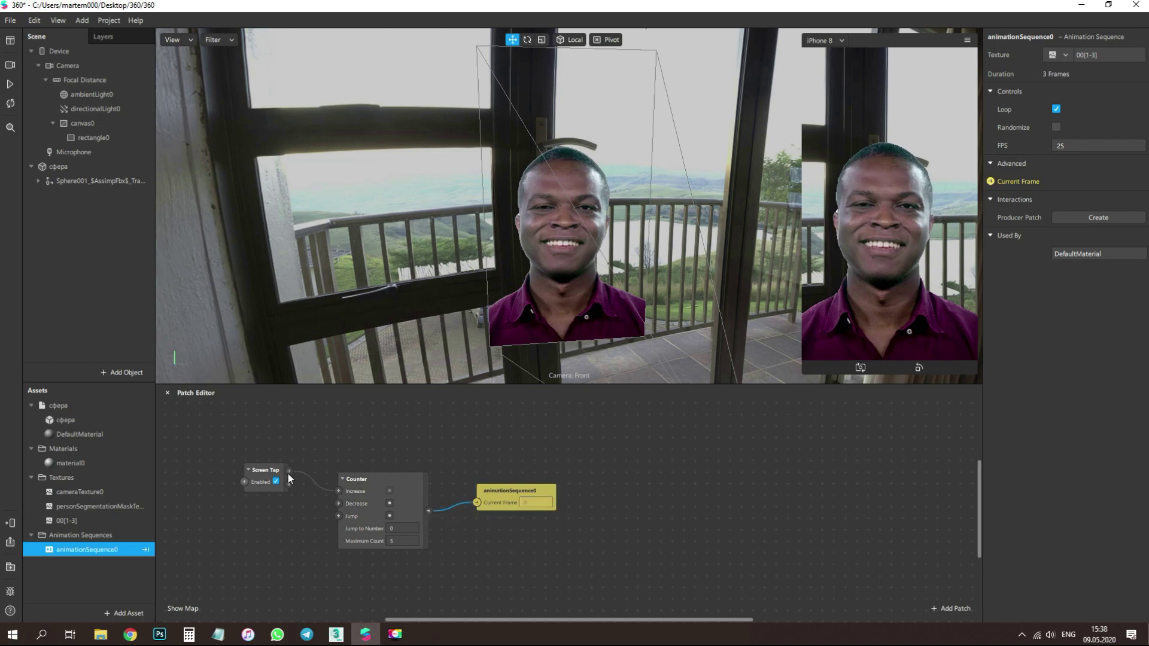
pyautogui.click(384, 542)
pyautogui.click(394, 542)
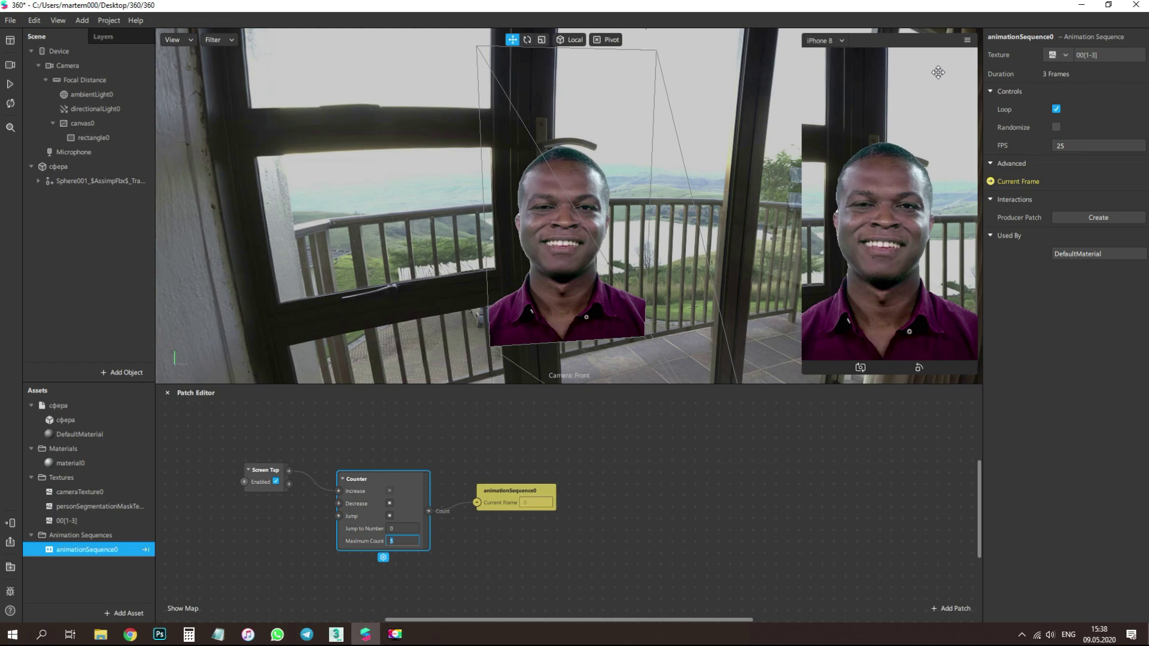
# Step: Switch the device preview to Simulate Touch and tap it repeatedly to test the panorama switching
pyautogui.click(967, 42)
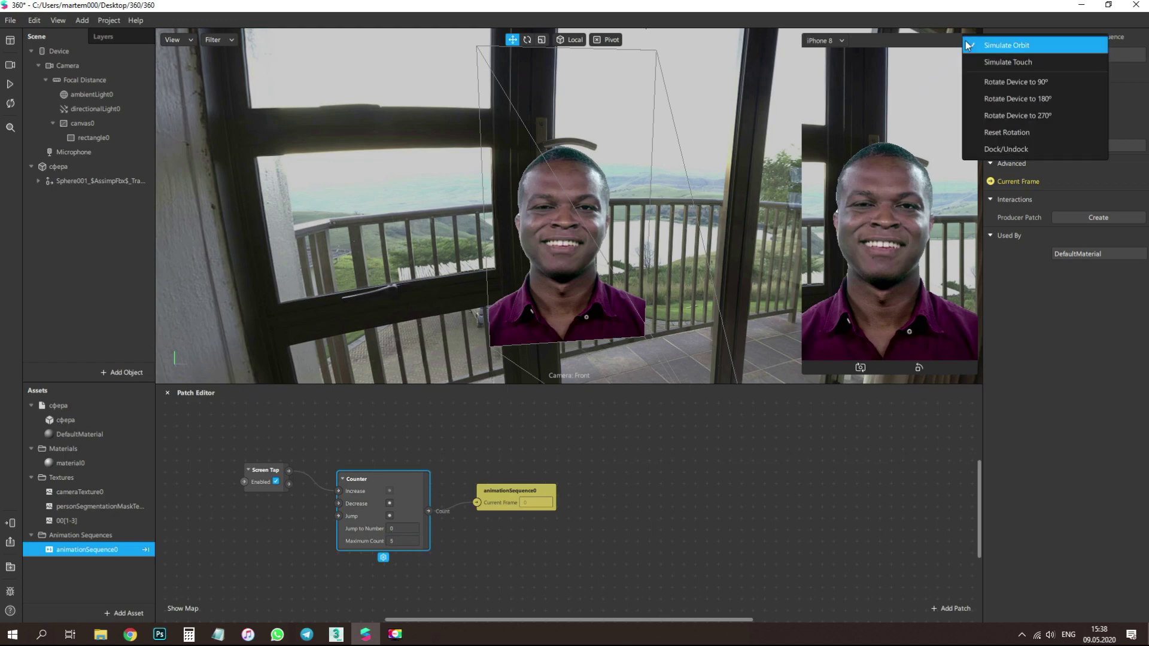
pyautogui.click(987, 62)
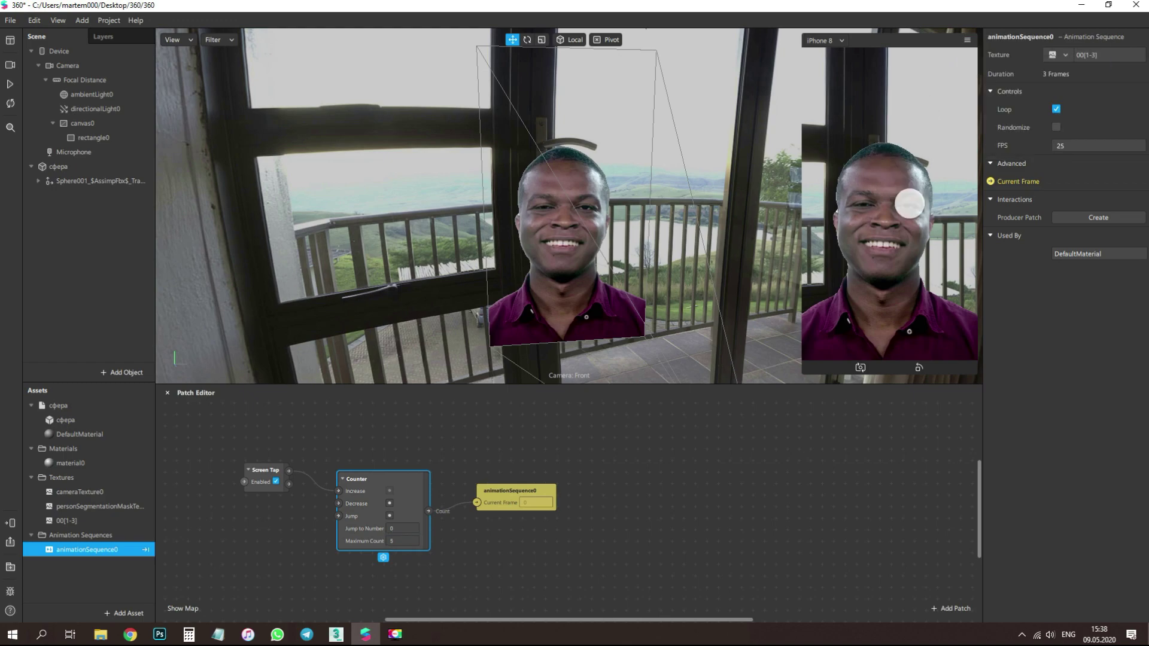
pyautogui.click(913, 203)
pyautogui.click(916, 251)
pyautogui.click(914, 276)
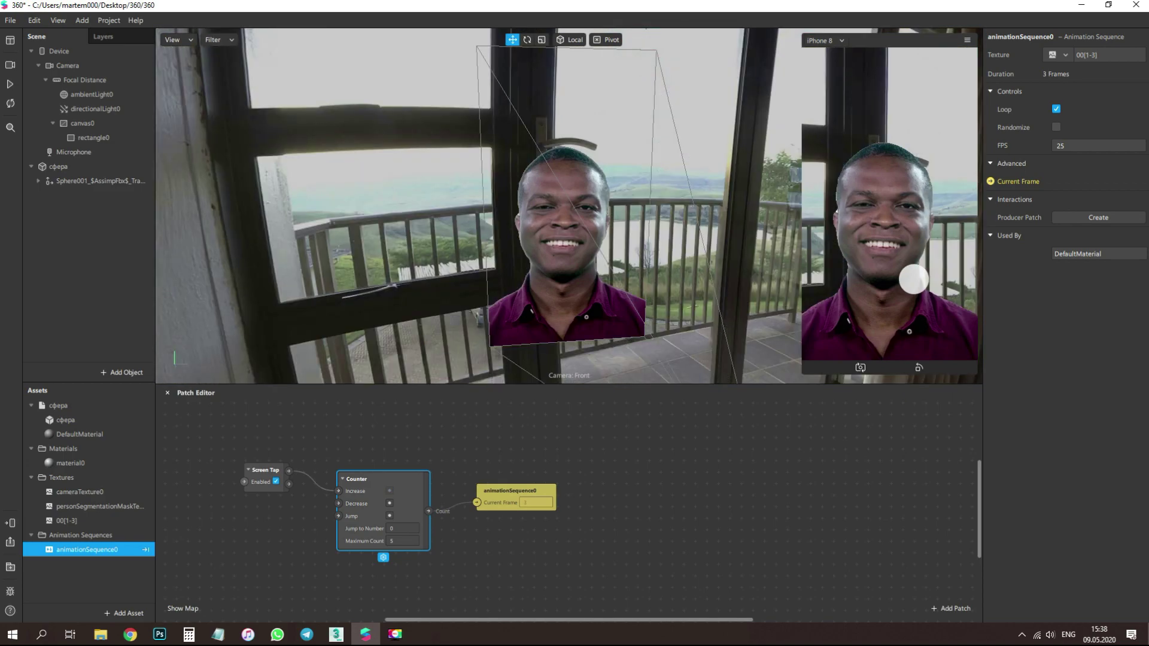
pyautogui.click(911, 275)
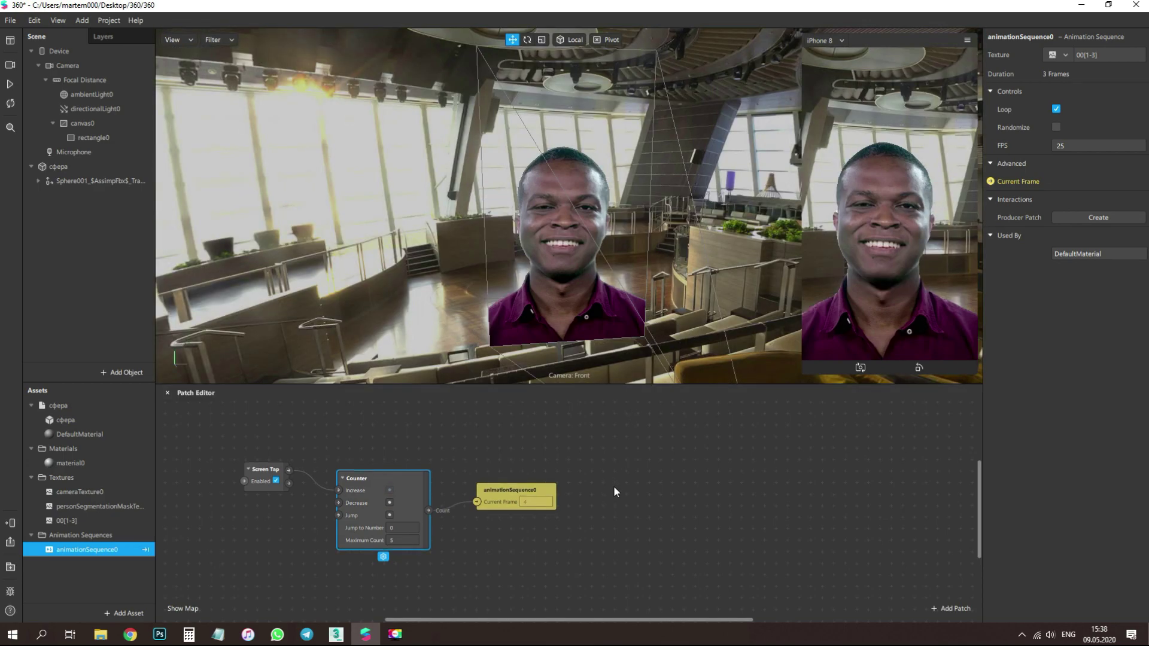
pyautogui.moveTo(613, 486); pyautogui.dragTo(608, 477)
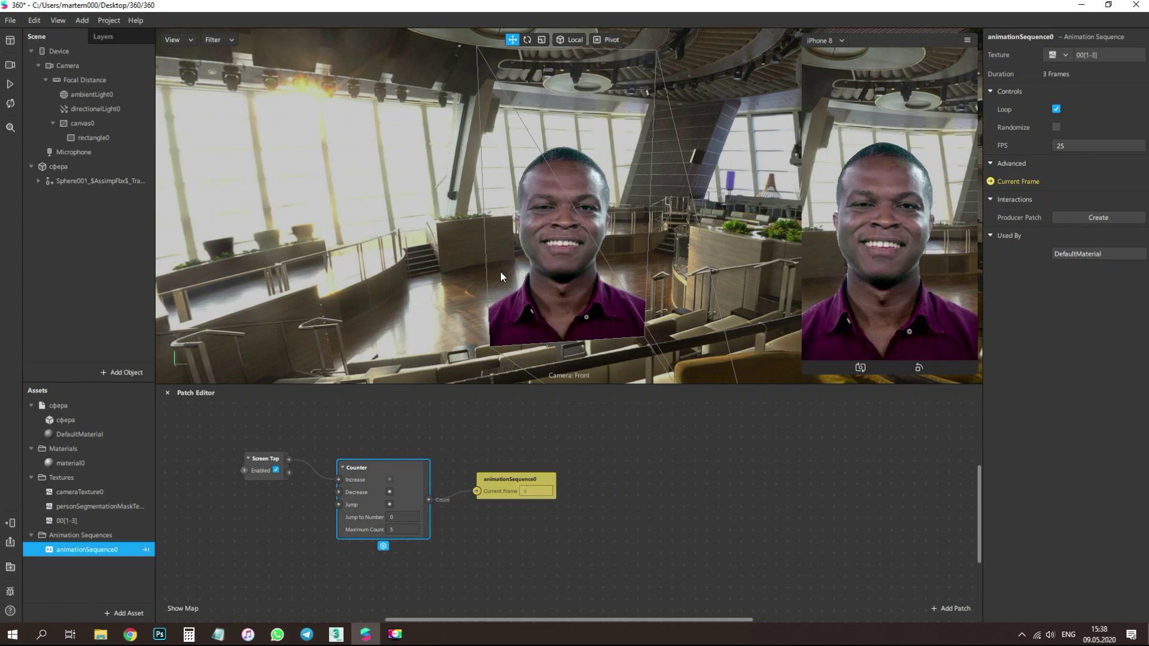
pyautogui.moveTo(504, 277); pyautogui.dragTo(699, 243)
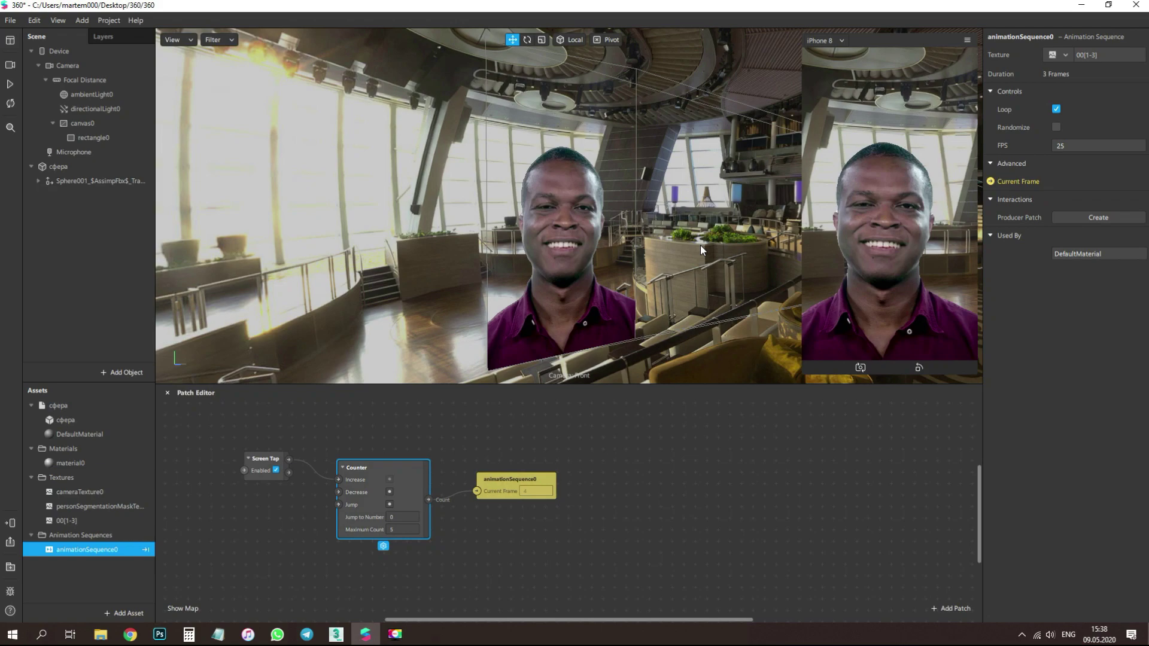
# Step: Add a Face Mesh under Focal Distance and extract a texture from its face tracker, faceTracker0
pyautogui.rightClick(98, 79)
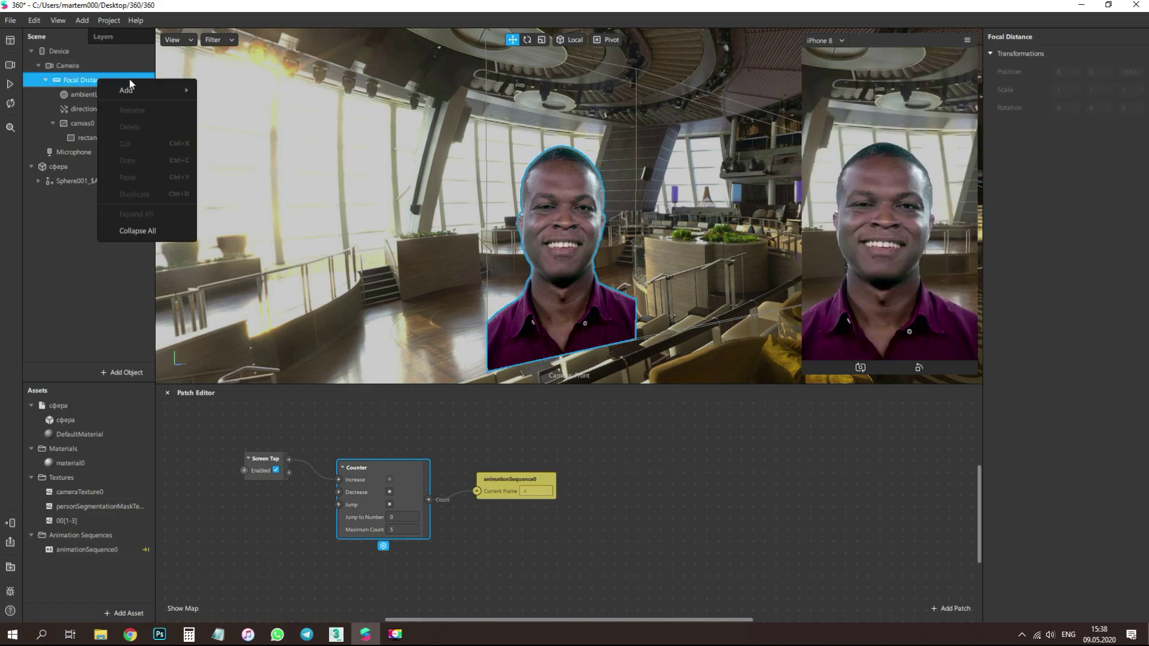
pyautogui.moveTo(159, 91)
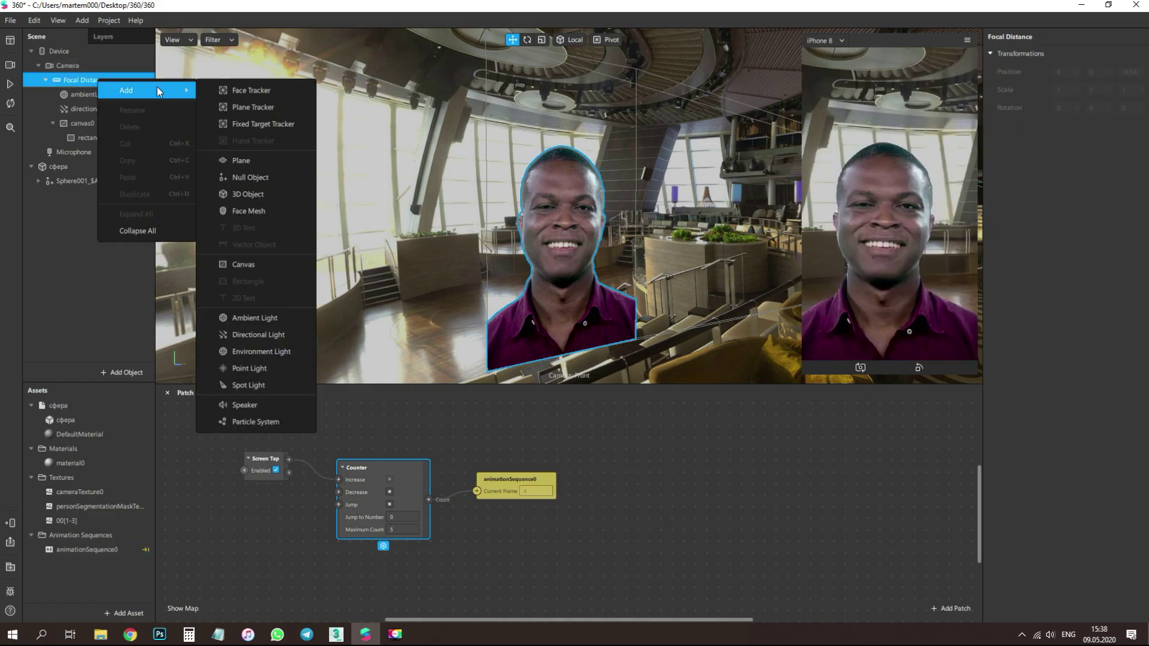
pyautogui.click(256, 214)
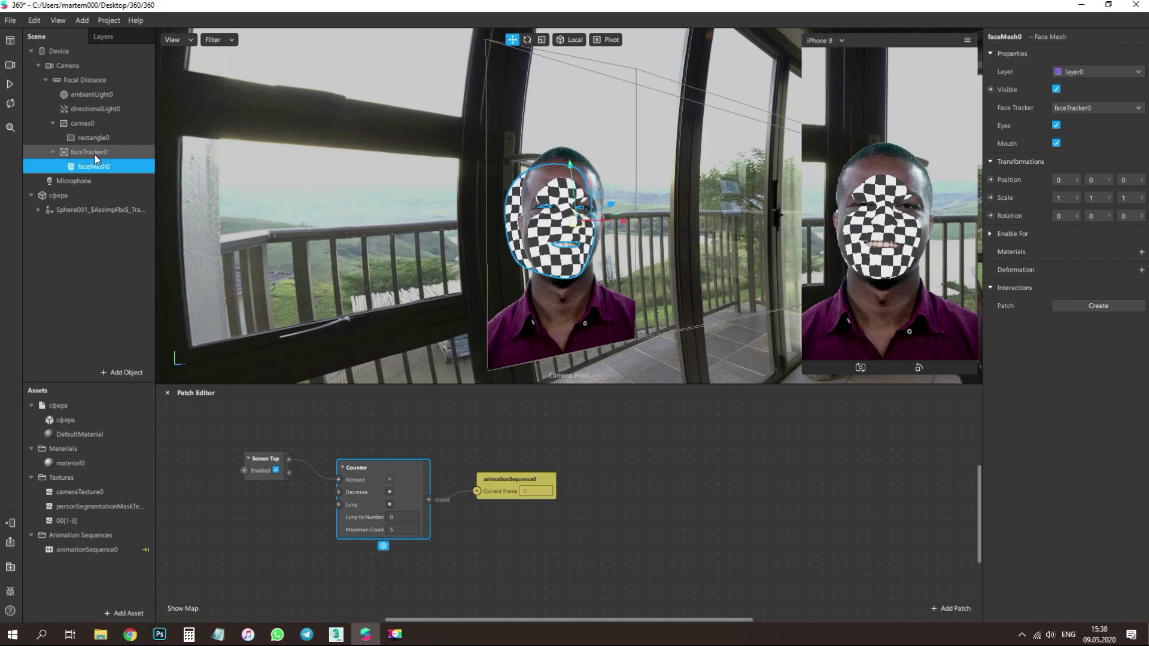
pyautogui.click(94, 155)
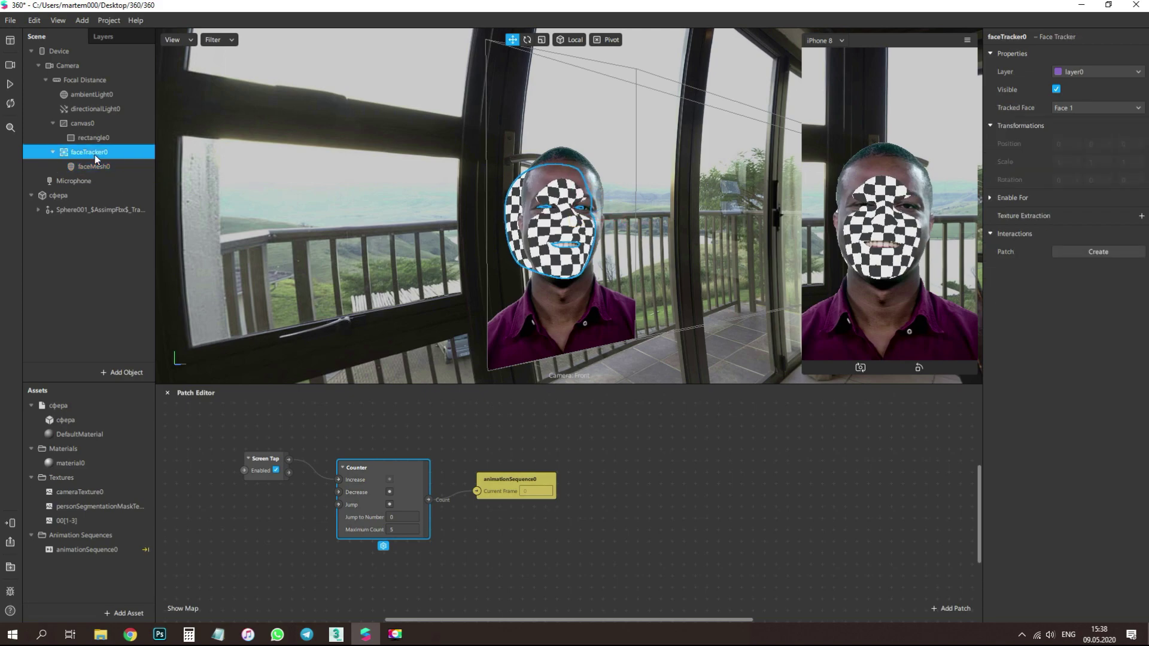
pyautogui.click(1141, 216)
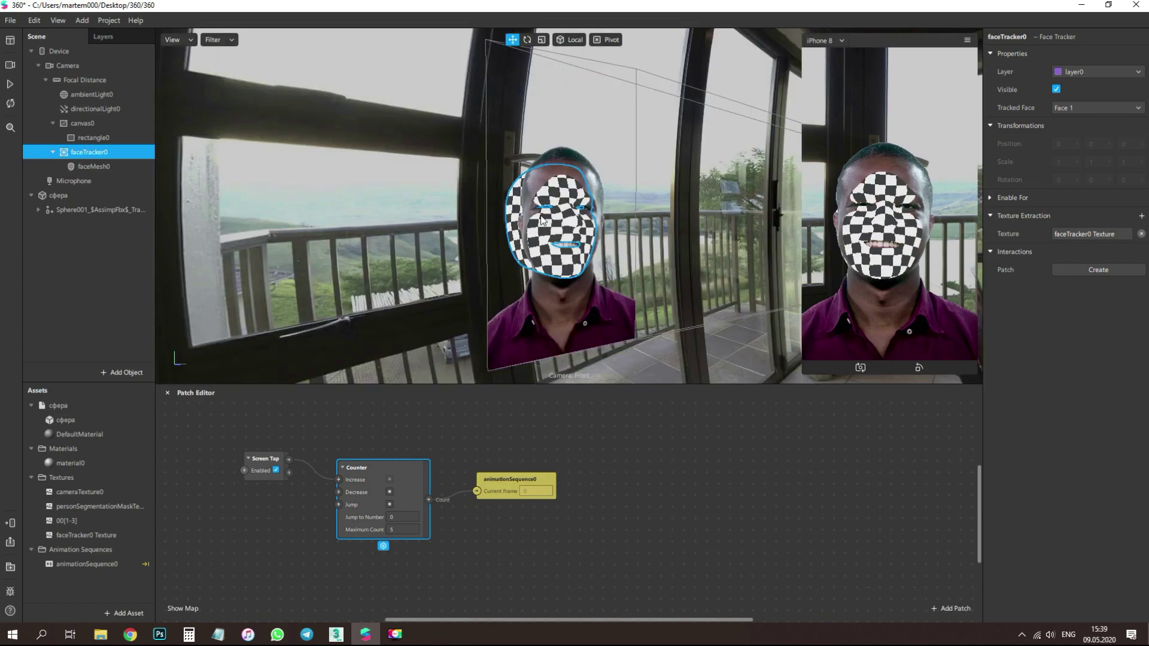
# Step: Create a new material for faceMesh0
pyautogui.click(92, 167)
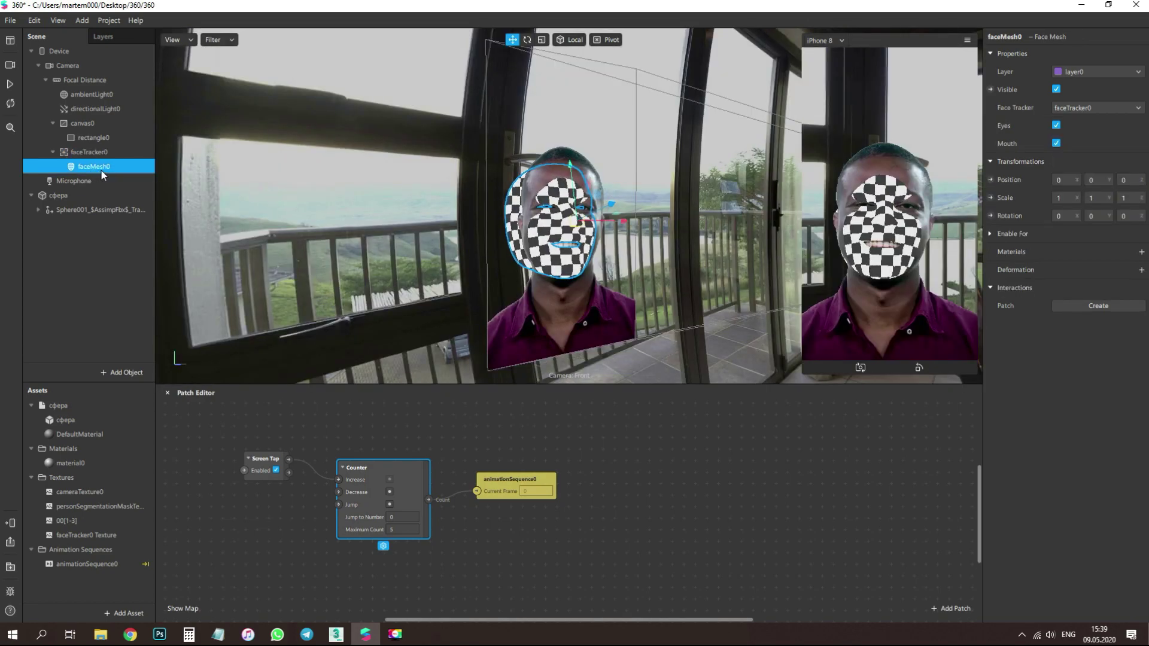
pyautogui.click(1141, 252)
pyautogui.click(1108, 307)
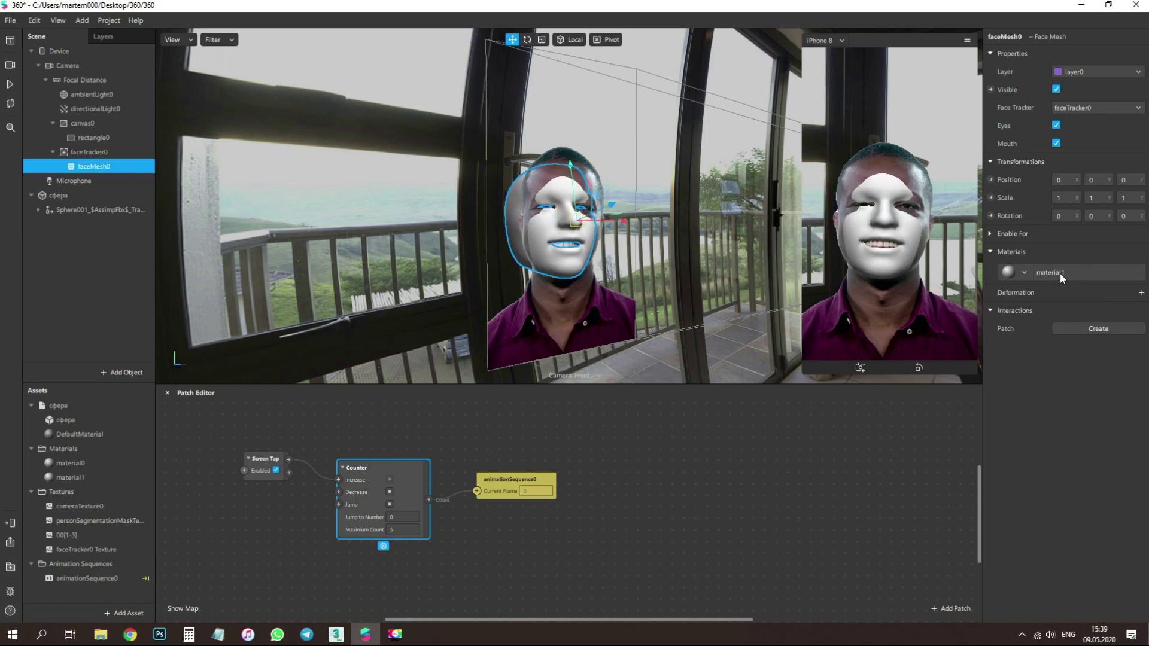
# Step: Change the shader type of the face mesh's material1 to Retouching
pyautogui.click(1060, 273)
pyautogui.click(1093, 54)
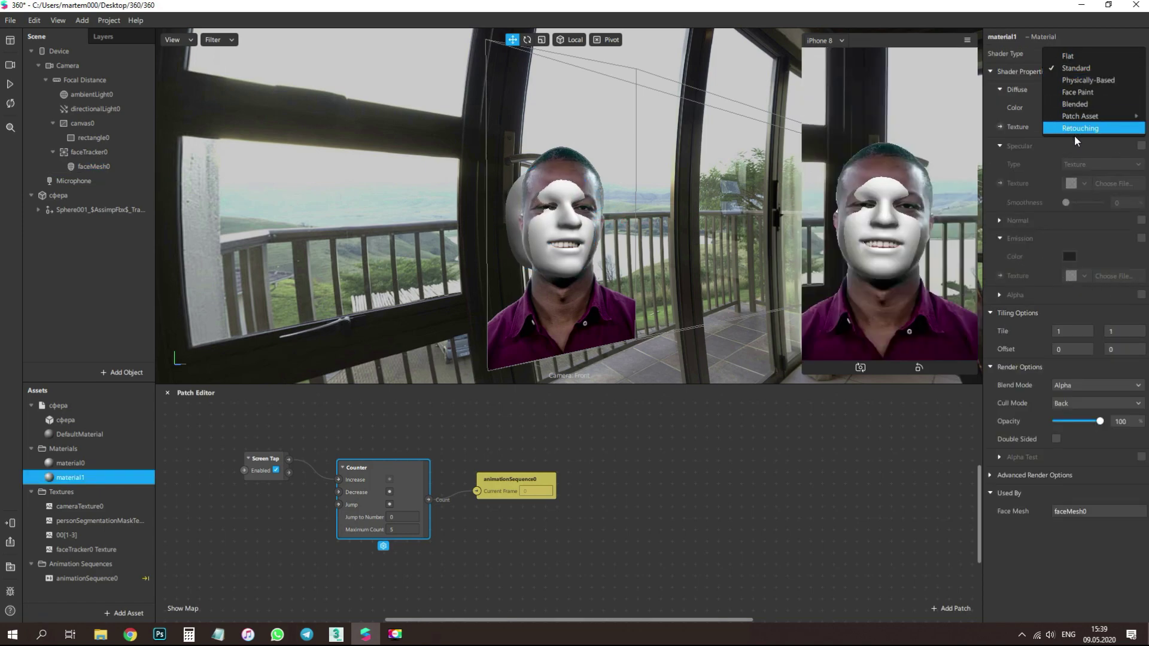